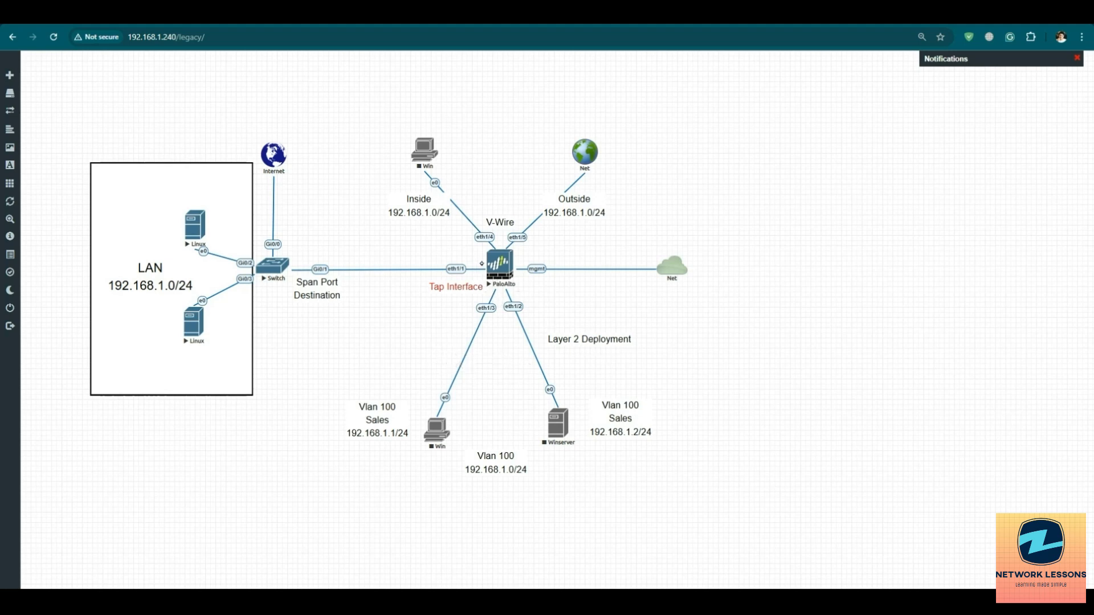
drag(457, 252, 490, 251)
drag(273, 296, 323, 237)
drag(251, 234, 322, 231)
drag(250, 235, 278, 291)
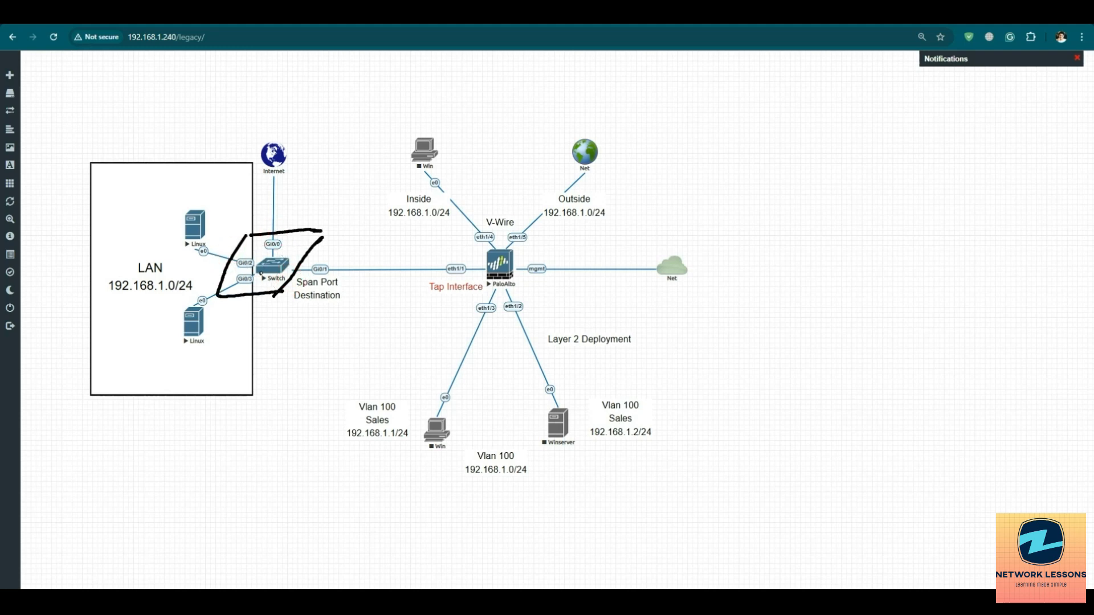
drag(263, 276, 210, 361)
mouse_move(264, 260)
mouse_down()
mouse_move(228, 204)
mouse_move(233, 211)
mouse_up()
click(219, 201)
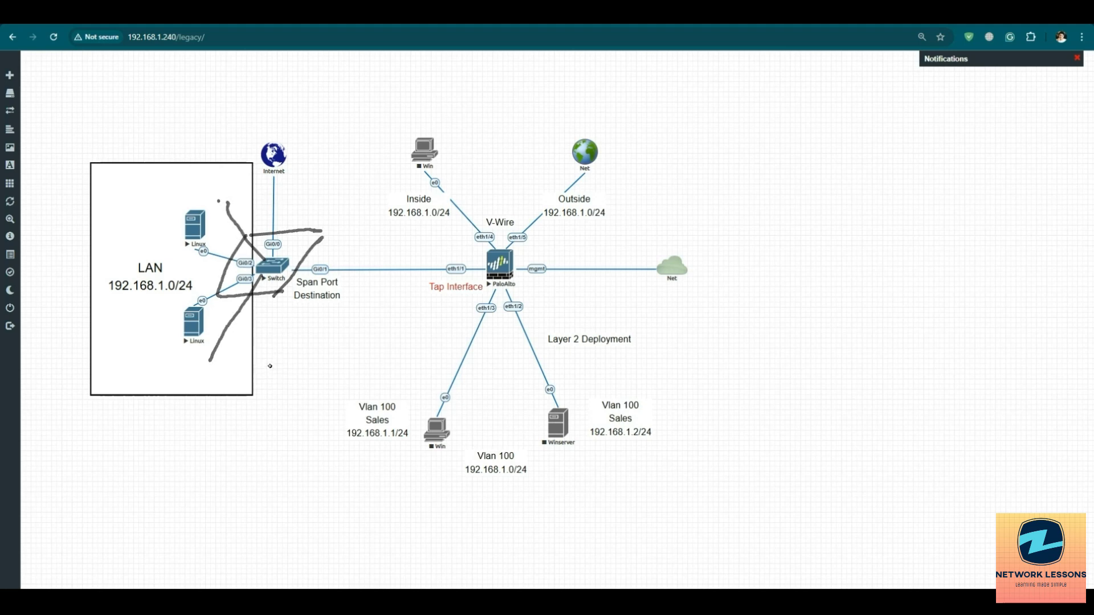
mouse_move(268, 364)
mouse_down()
mouse_move(308, 389)
mouse_move(320, 366)
mouse_move(337, 393)
mouse_move(350, 365)
mouse_up()
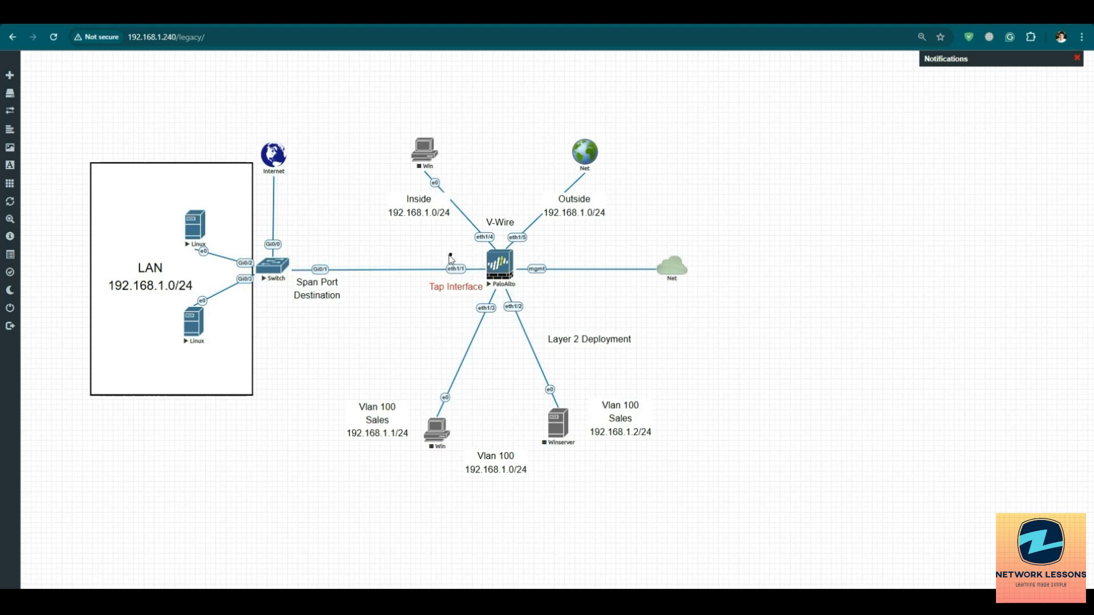
mouse_move(436, 250)
mouse_down()
mouse_move(450, 260)
mouse_move(487, 244)
mouse_up()
Stop all nodes in the current lab and close the lab
mouse_move(11, 288)
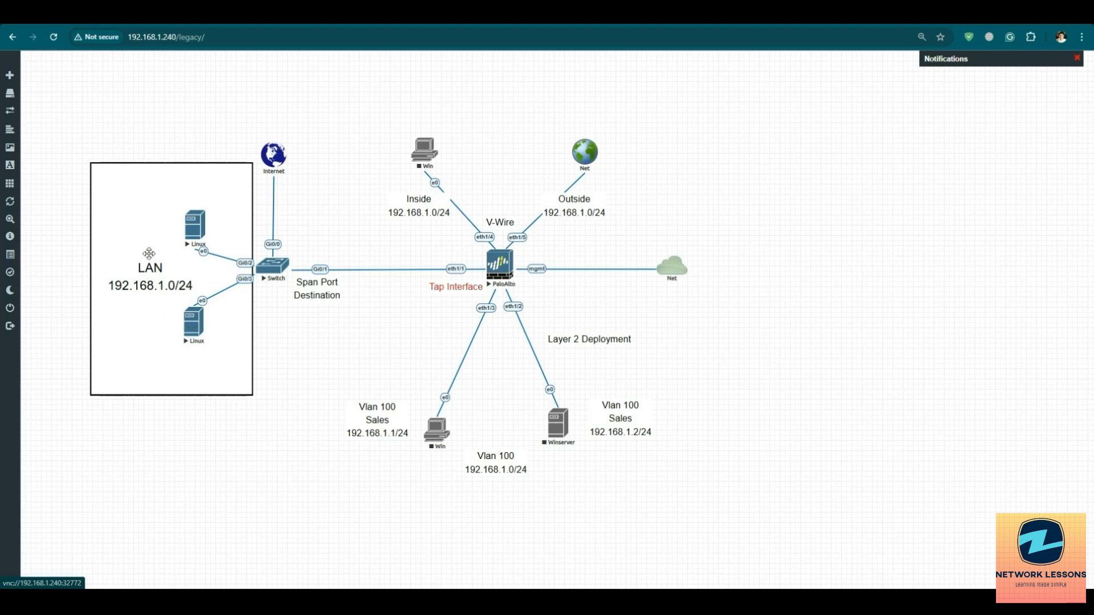
drag(142, 150, 688, 436)
right_click(500, 264)
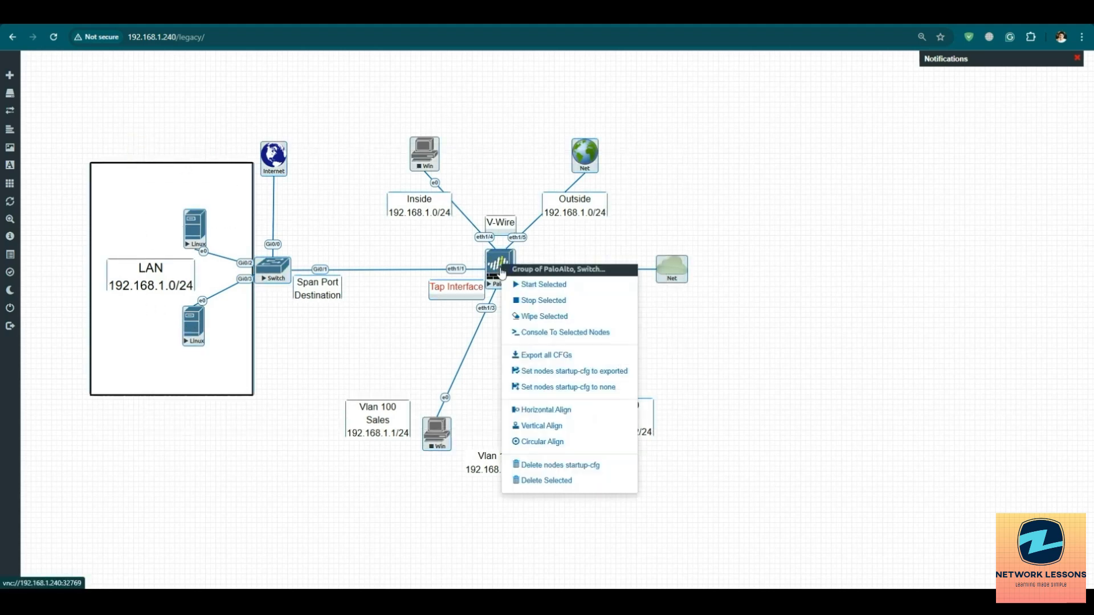
click(419, 309)
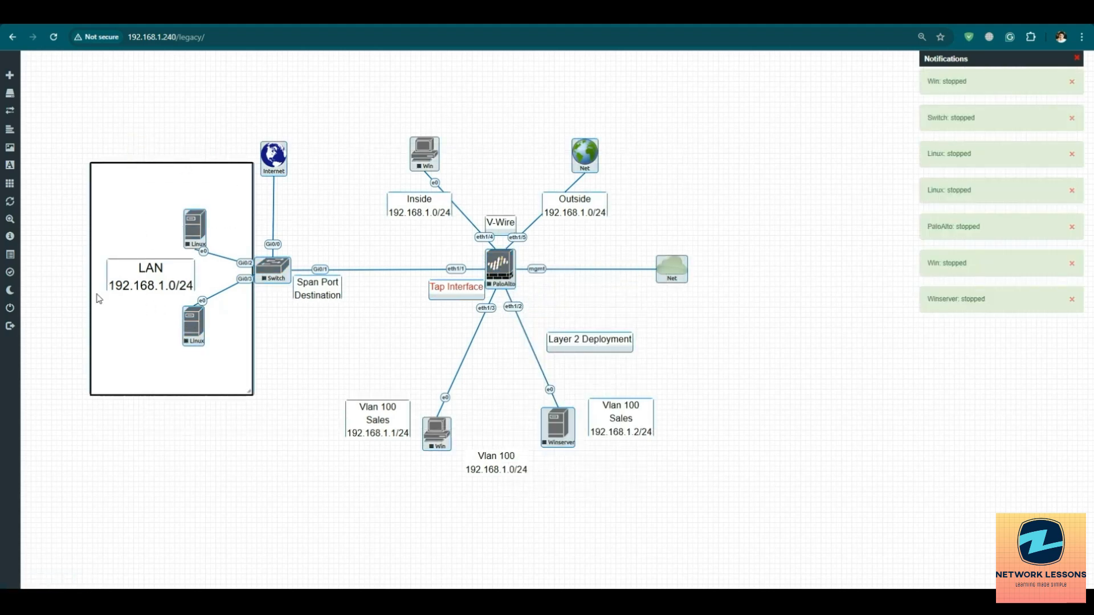
mouse_move(18, 286)
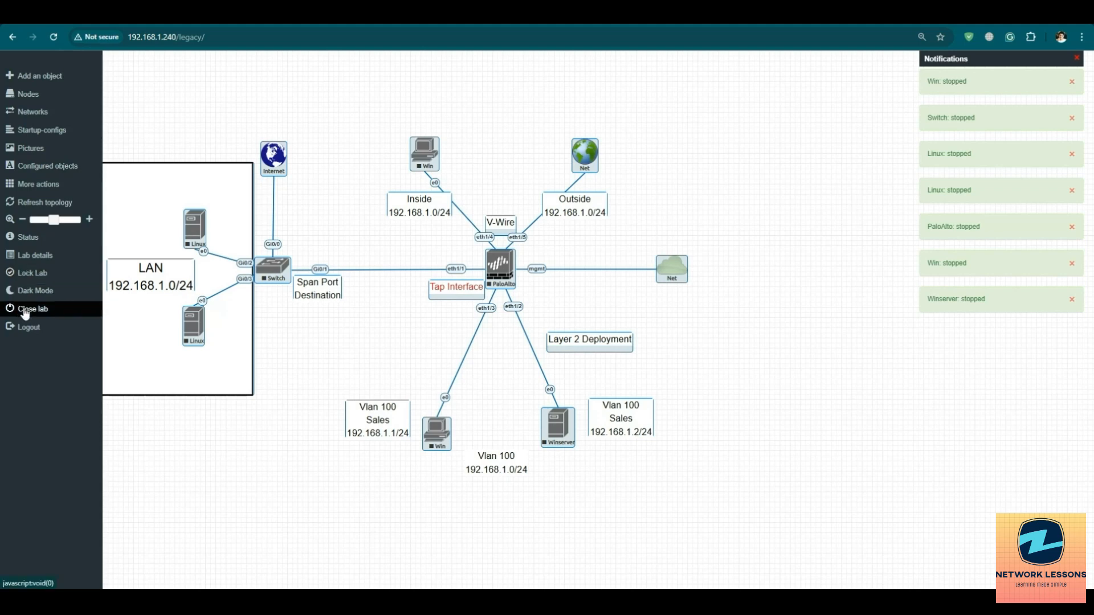
click(25, 310)
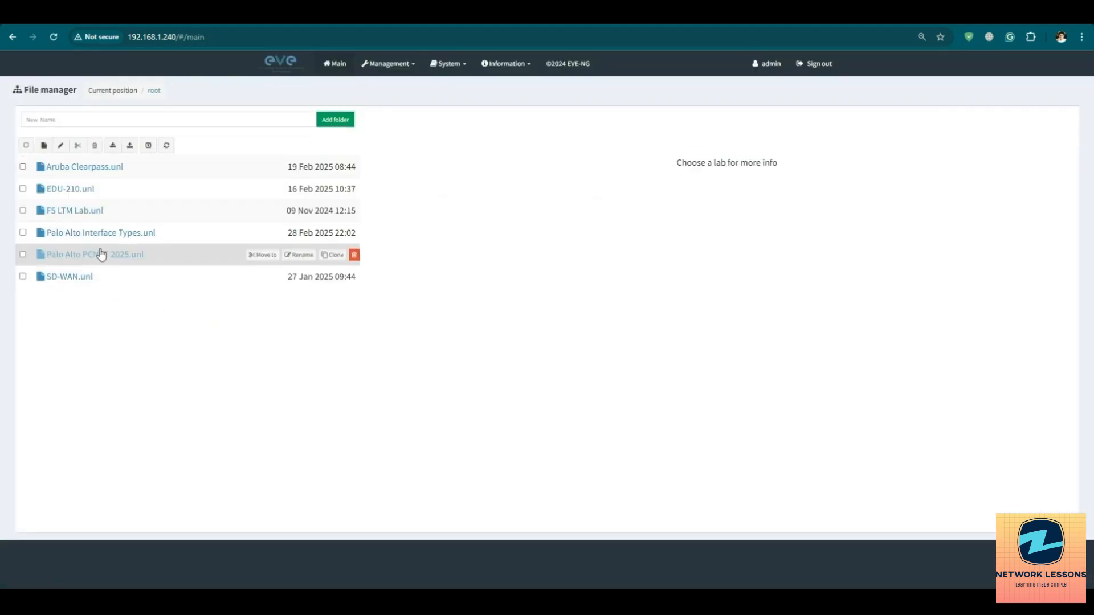
Clone the Palo Alto Interface Types lab in the file manager
click(66, 262)
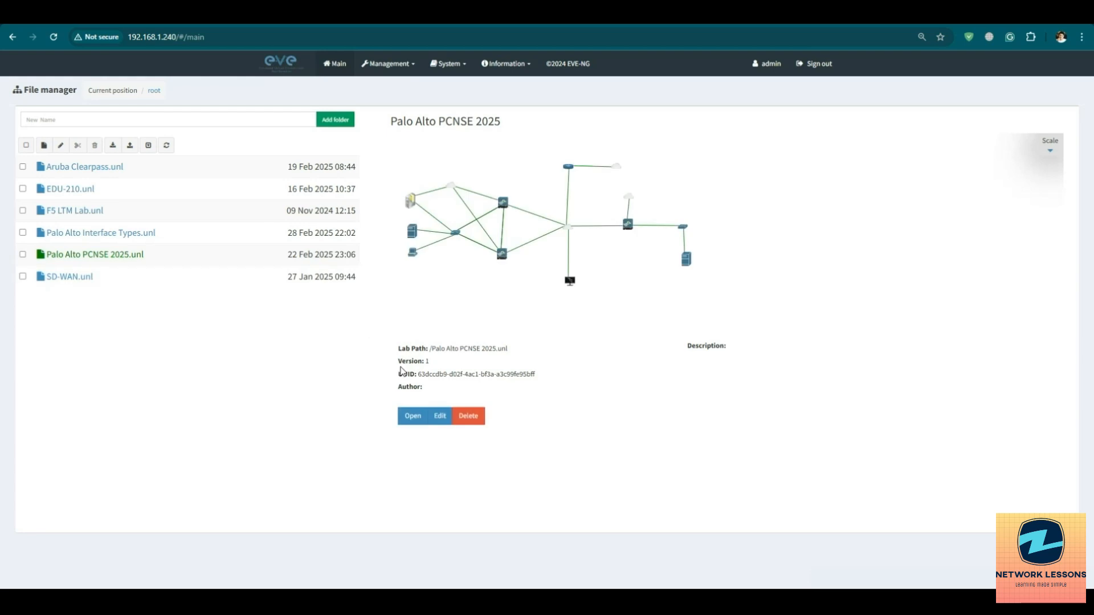
click(48, 239)
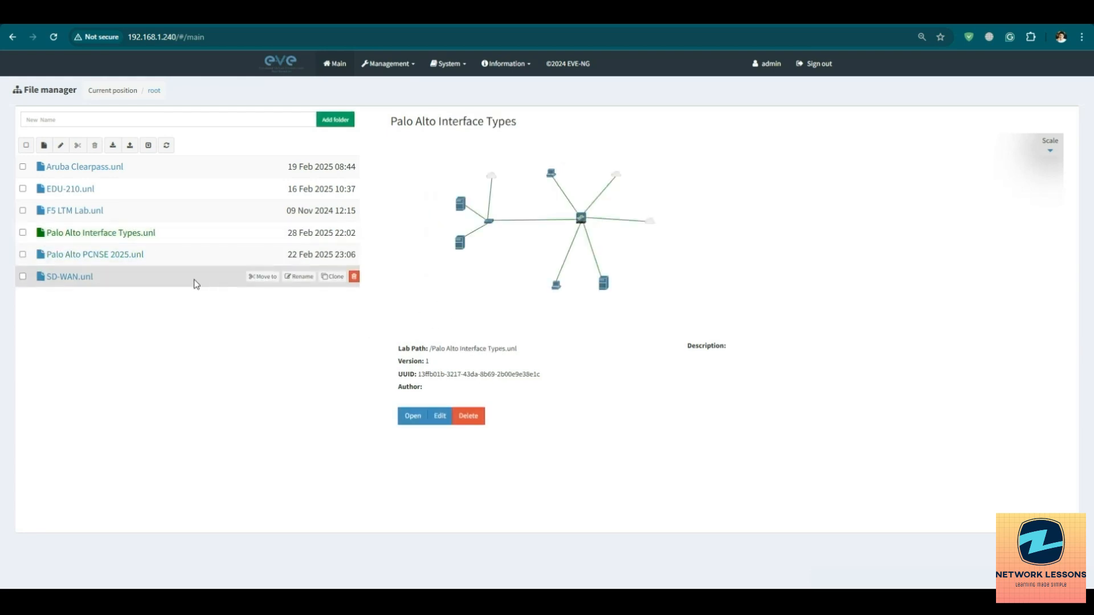
click(23, 232)
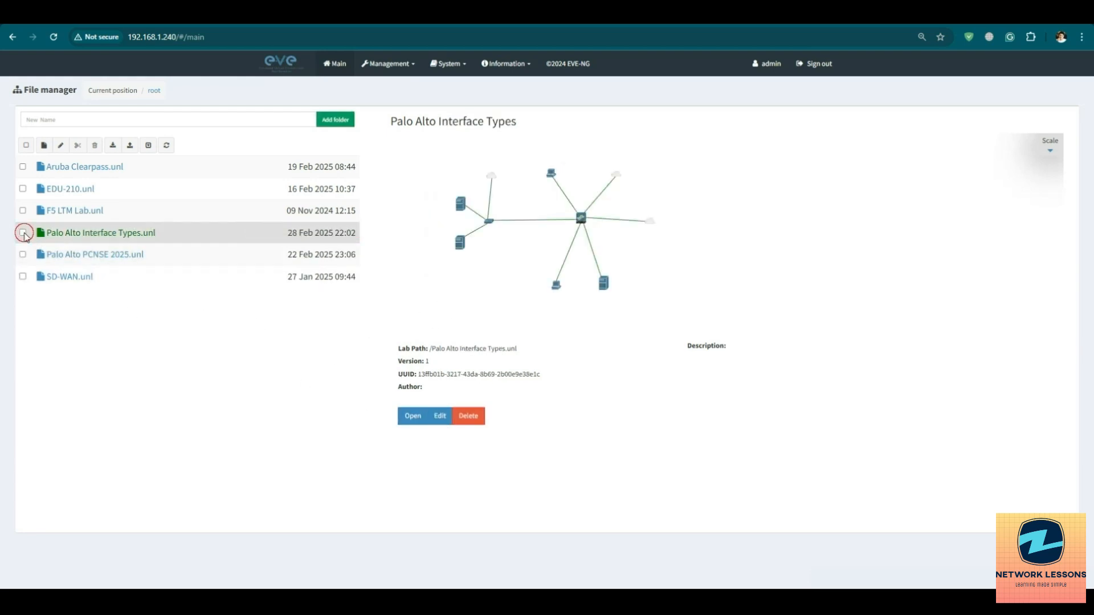
click(332, 234)
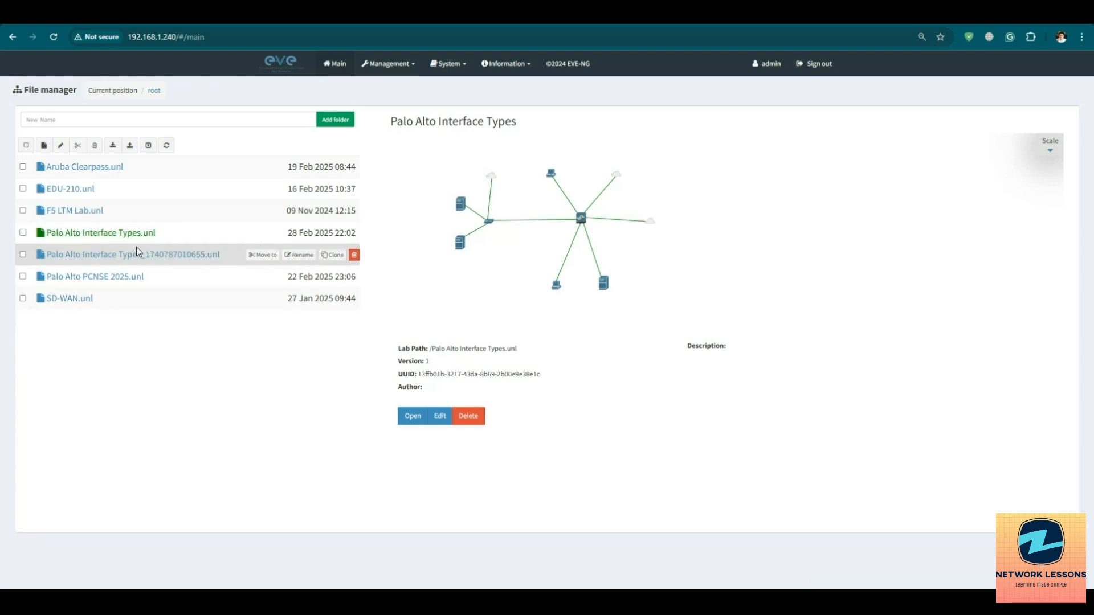
Rename the cloned lab to "Palo Alto Sub Interface Type" and open it
click(299, 254)
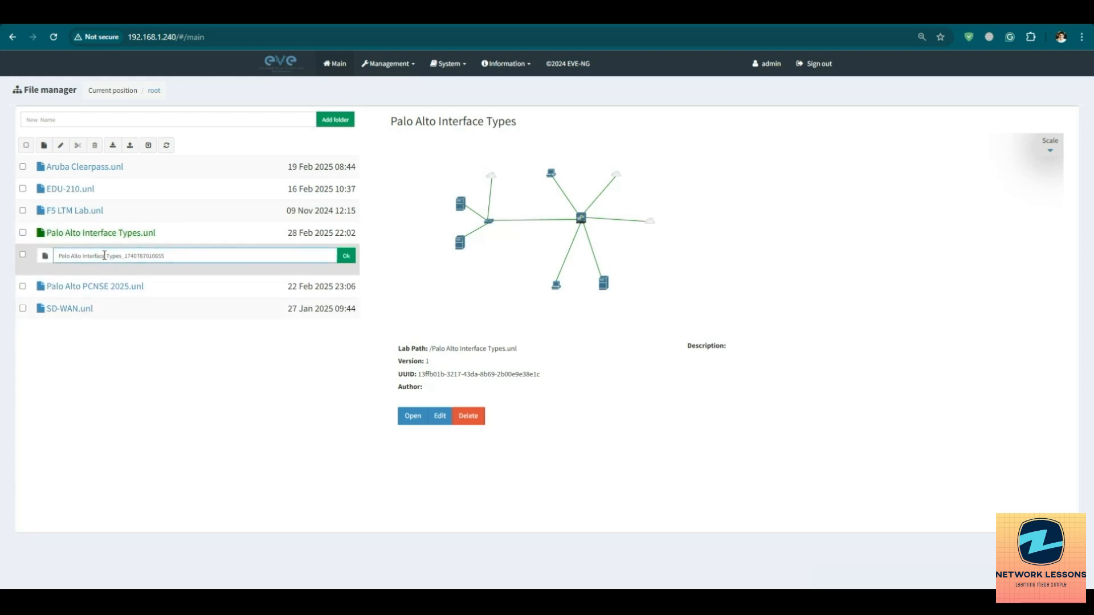
drag(82, 255, 94, 256)
click(83, 256)
text(Sub)
drag(131, 256, 208, 256)
key(BackSpace)
click(346, 256)
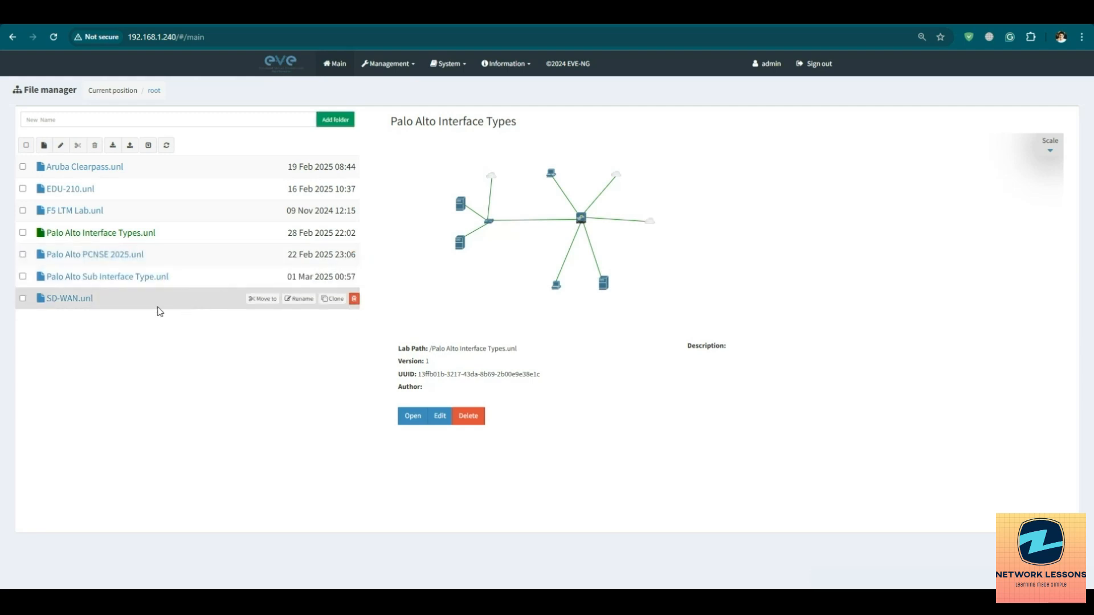
click(122, 278)
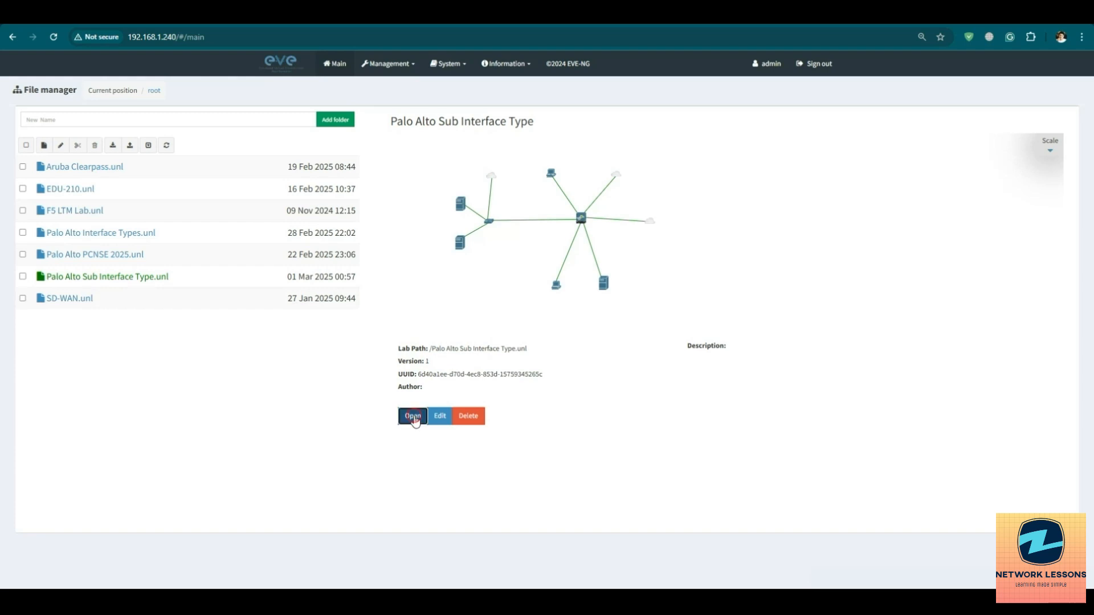
click(412, 417)
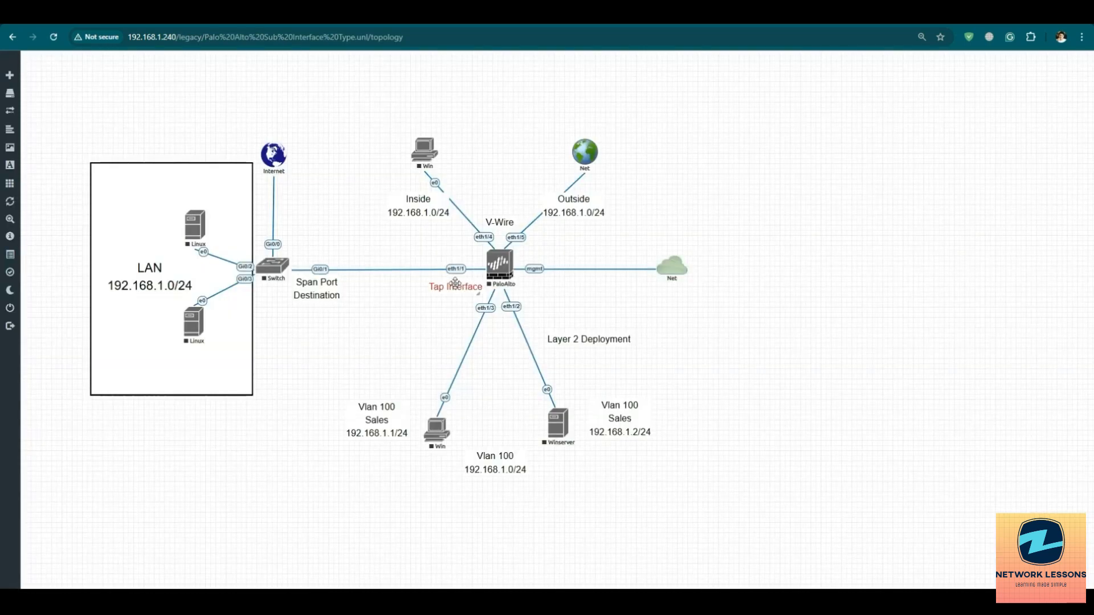
Delete the inside Win node attached to the firewall's eth1/4 and the Internet network above the switch
right_click(431, 155)
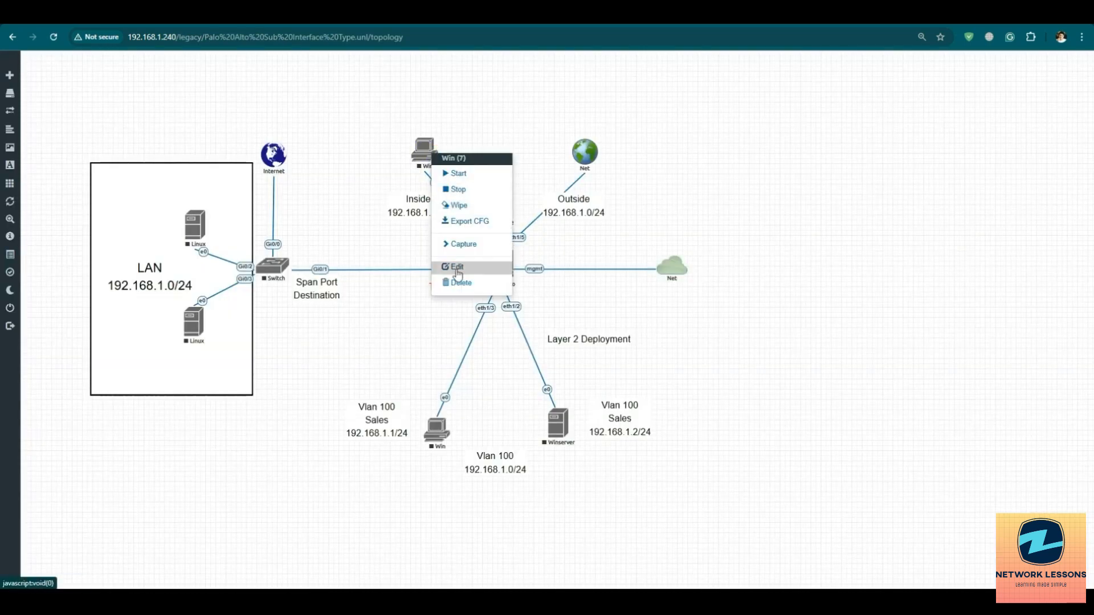
click(459, 283)
click(511, 137)
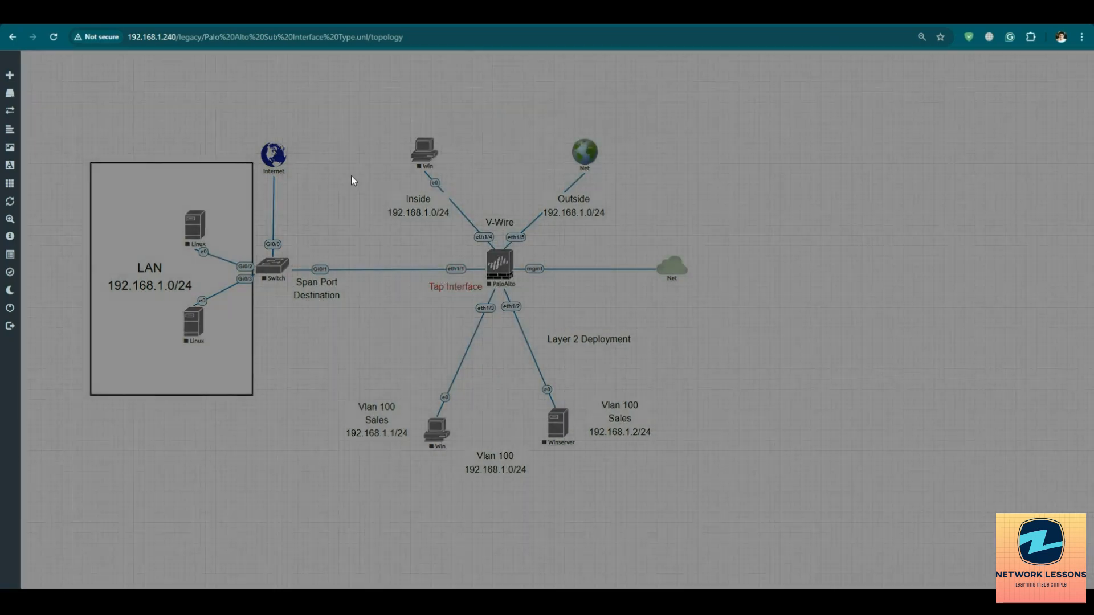
right_click(276, 158)
click(311, 194)
click(514, 147)
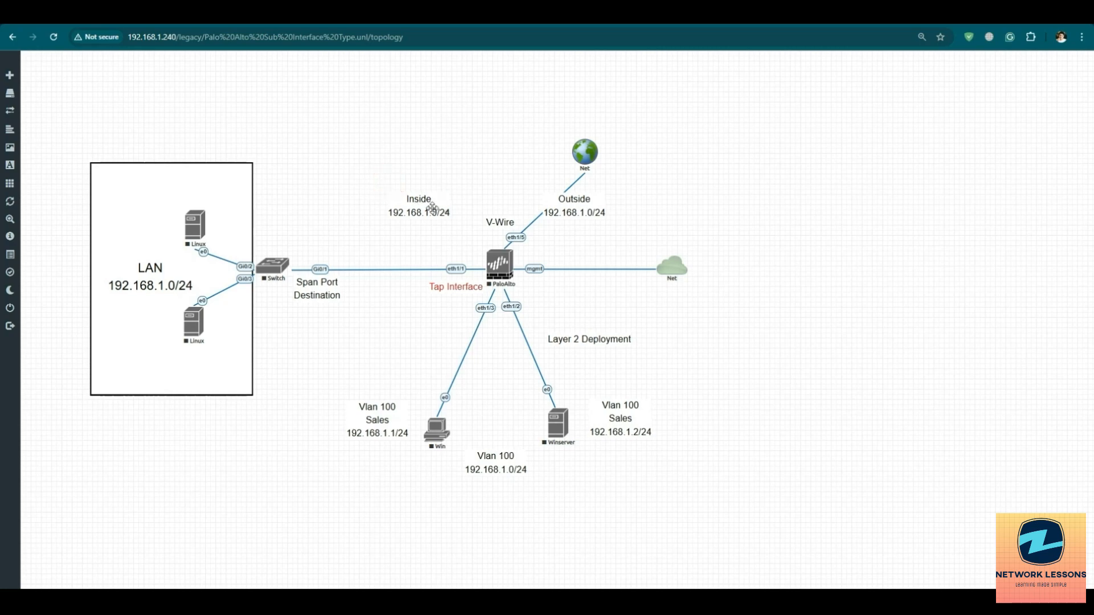
Delete the Inside 192.168.1.0/24, V-Wire and Tap Interface text labels around the PaloAlto node
right_click(421, 203)
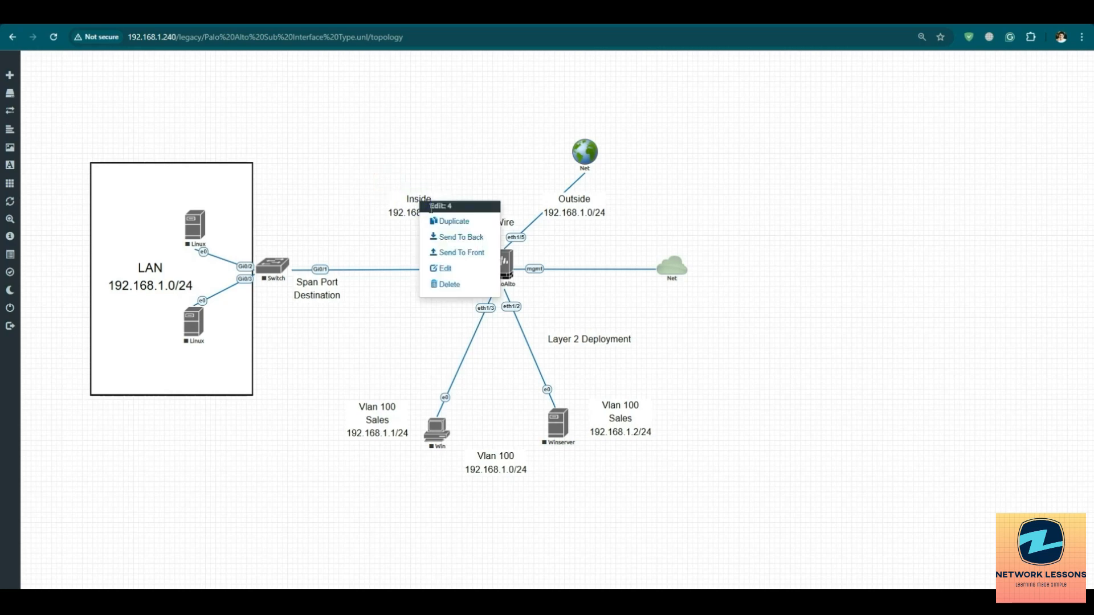
click(449, 284)
click(514, 137)
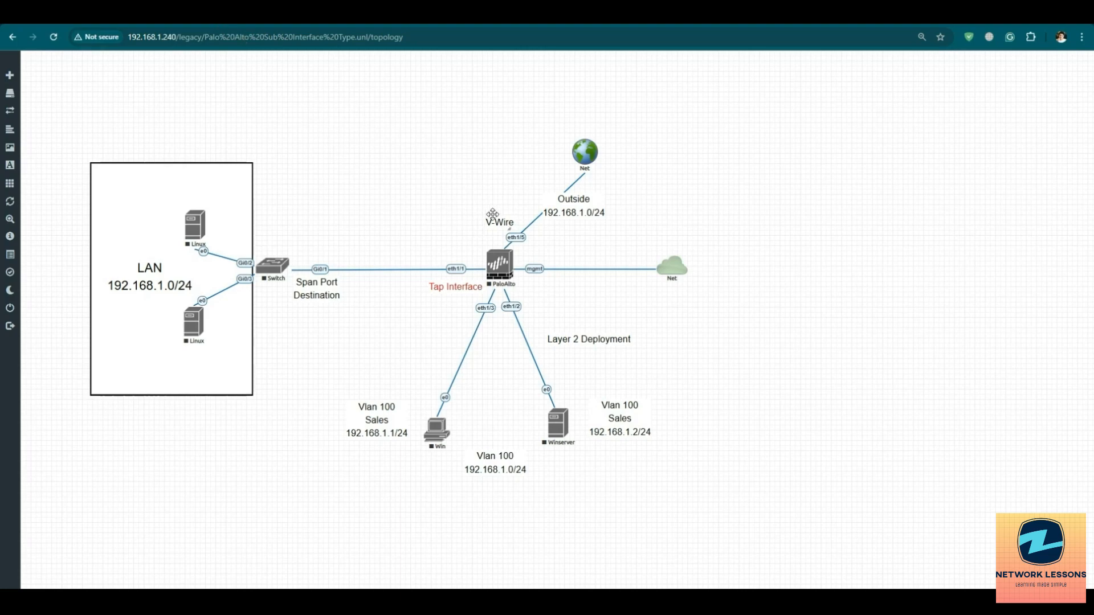
right_click(497, 221)
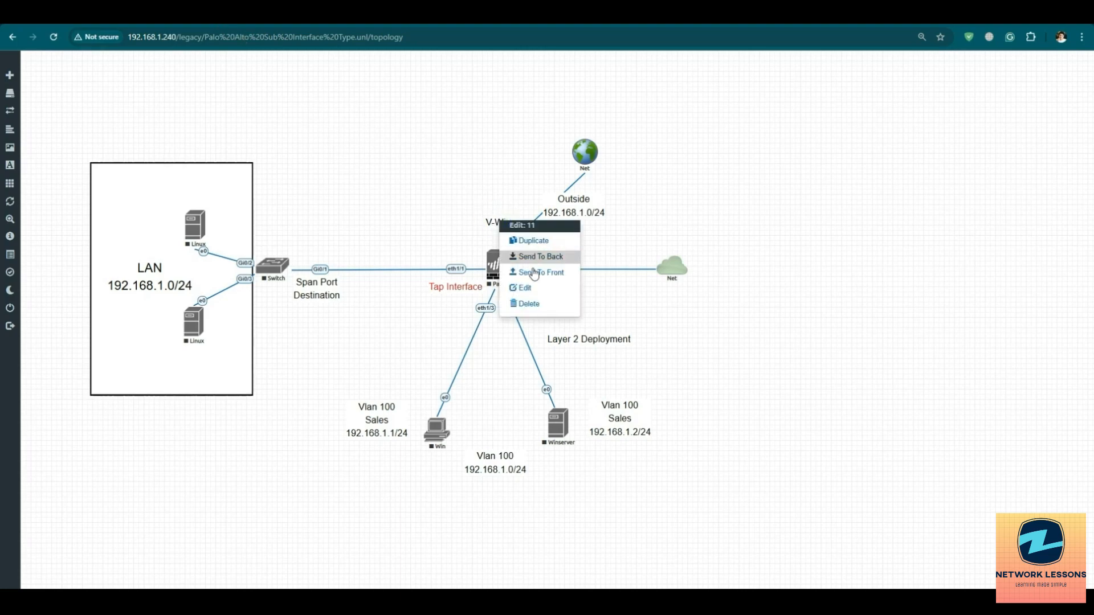
click(528, 303)
click(513, 137)
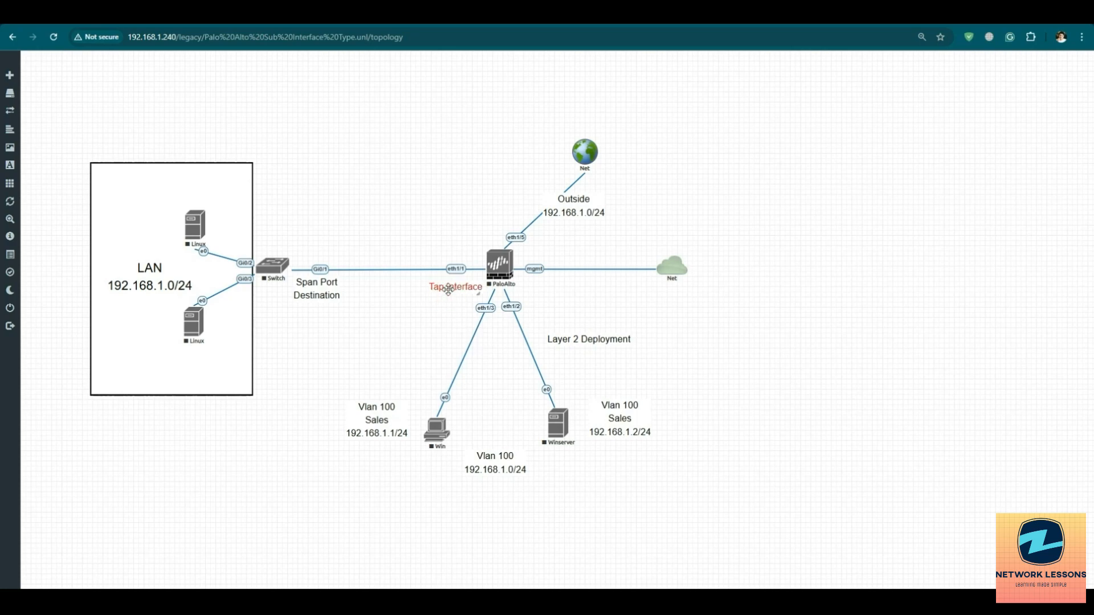
right_click(448, 289)
click(478, 377)
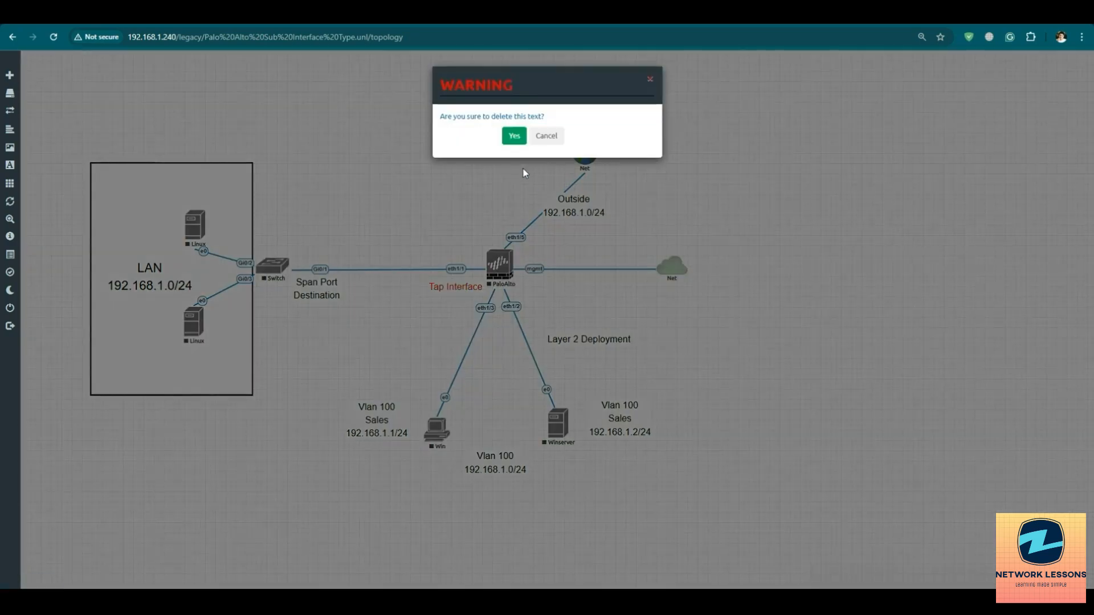
click(513, 137)
Delete the Win and Winserver nodes below the firewall along with their Layer 2 Deployment and Vlan 100 labels
drag(588, 405, 699, 484)
right_click(625, 419)
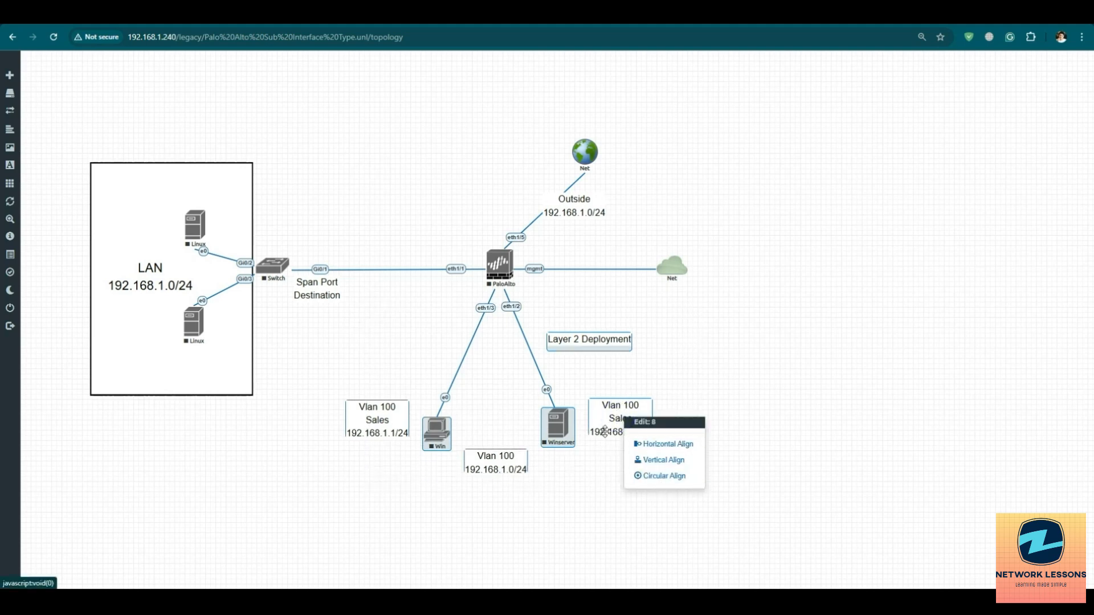
click(659, 476)
right_click(568, 430)
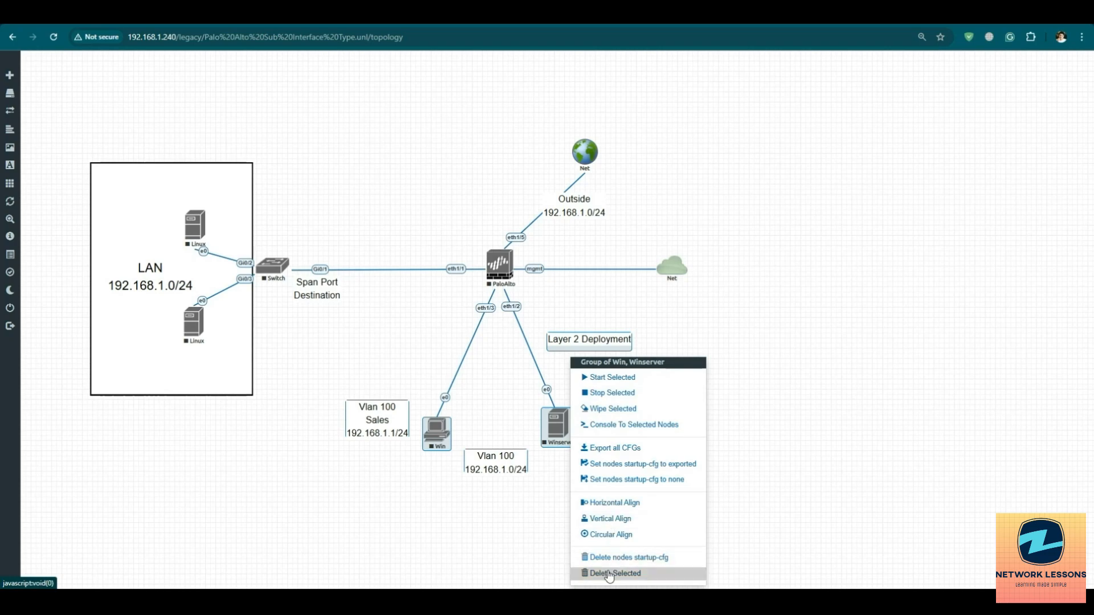
click(610, 574)
right_click(387, 413)
click(420, 496)
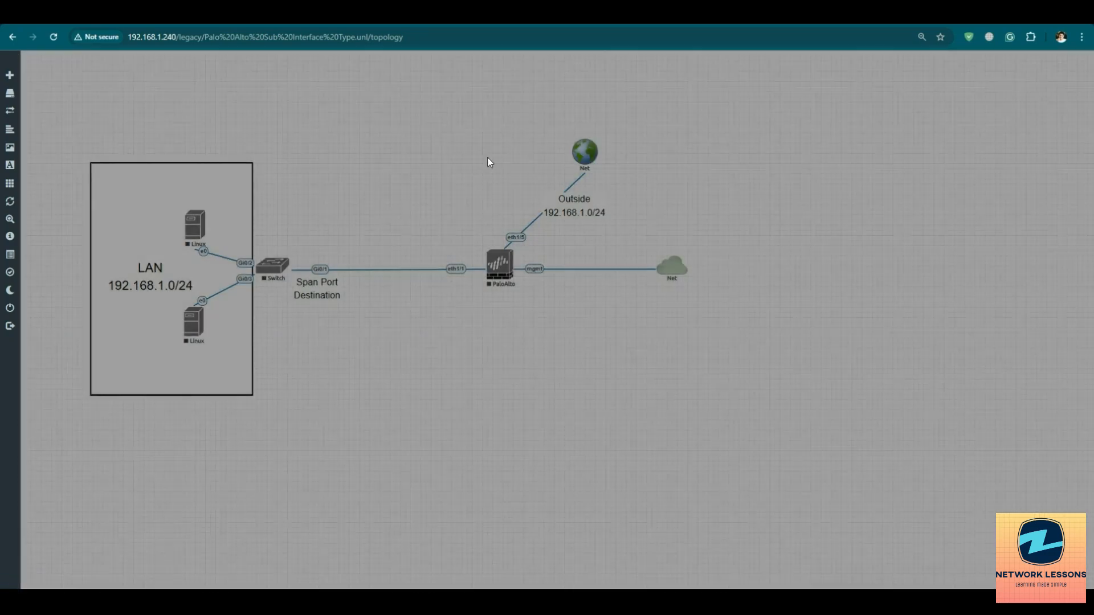
Move the LAN label to the upper left corner of its box and change "LAN" to "Sales Zone"
drag(154, 282, 143, 191)
double_click(152, 194)
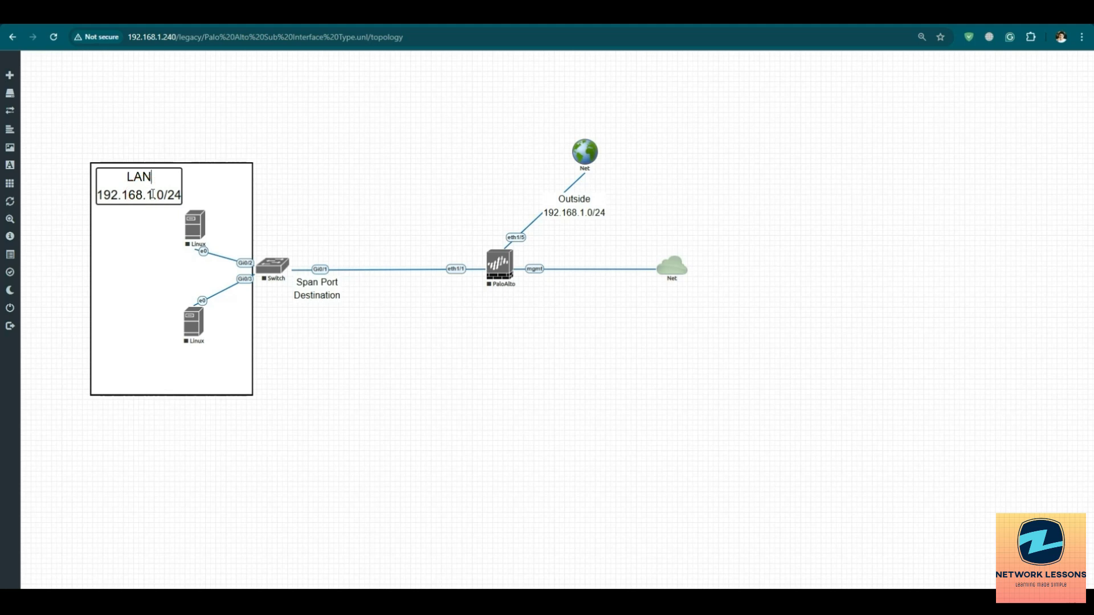
key(BackSpace)
key(BackSpace)
text(Sales Zone)
click(95, 203)
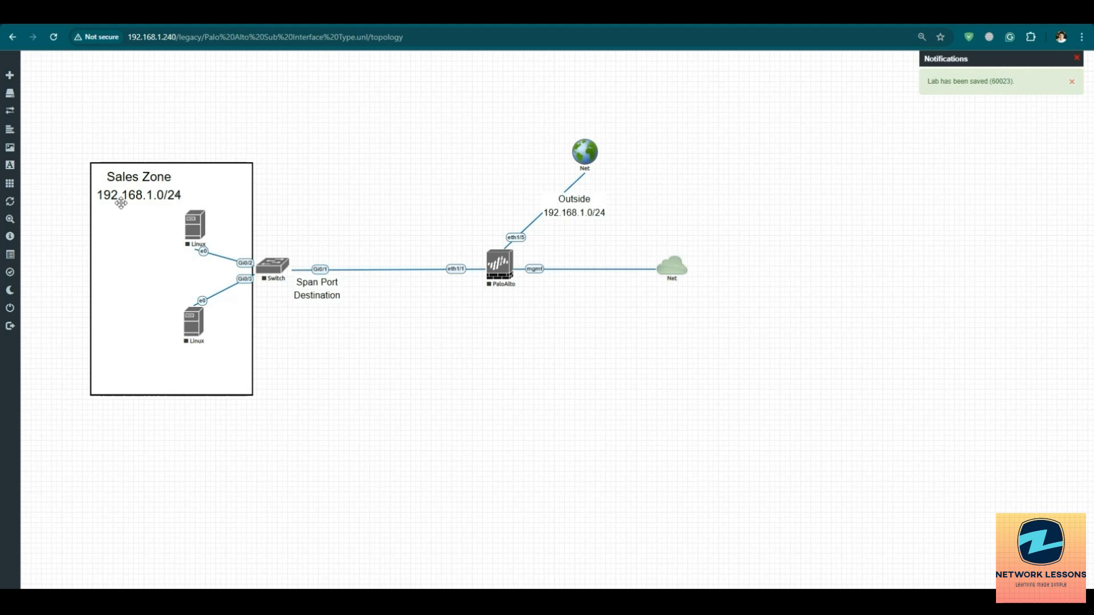
Change the subnet in the Sales Zone label to 10.1.10.0/24
double_click(140, 196)
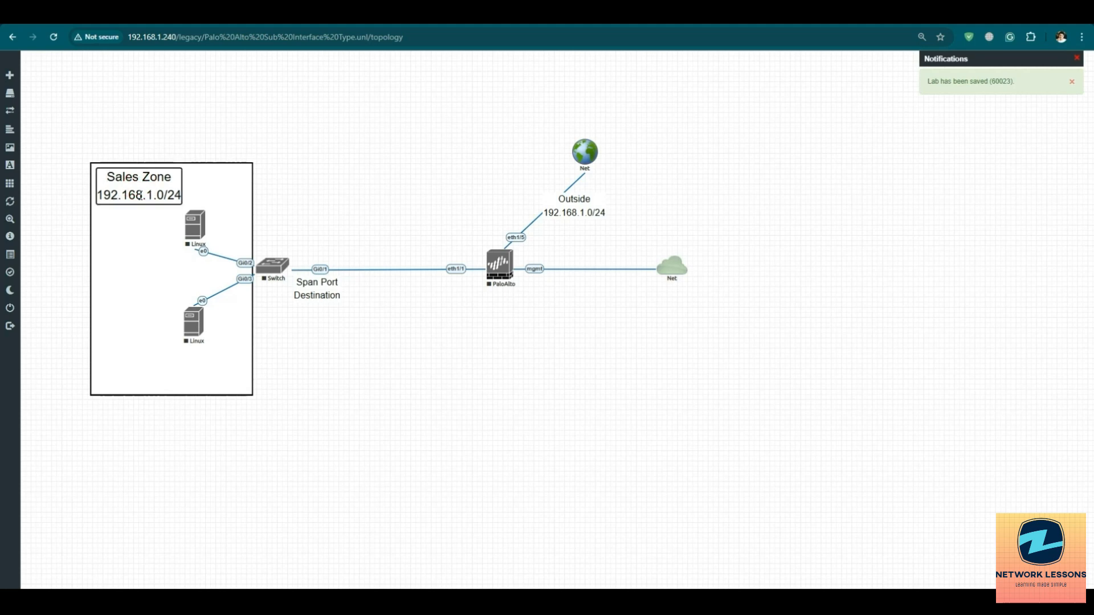
key(BackSpace)
key(BackSpace)
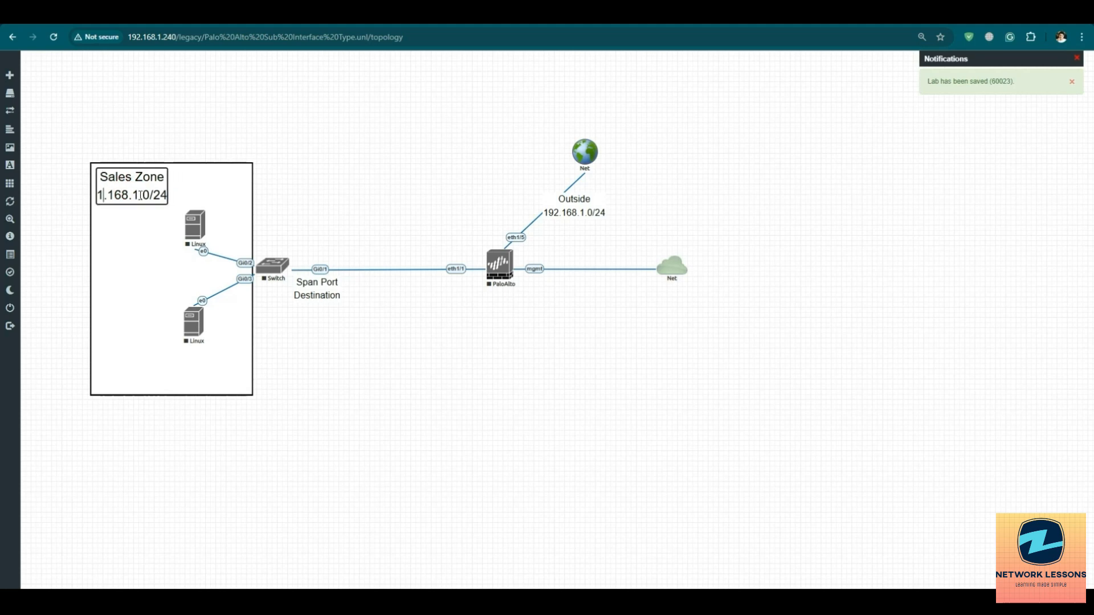
text(0)
key(Right)
key(Right)
key(Right)
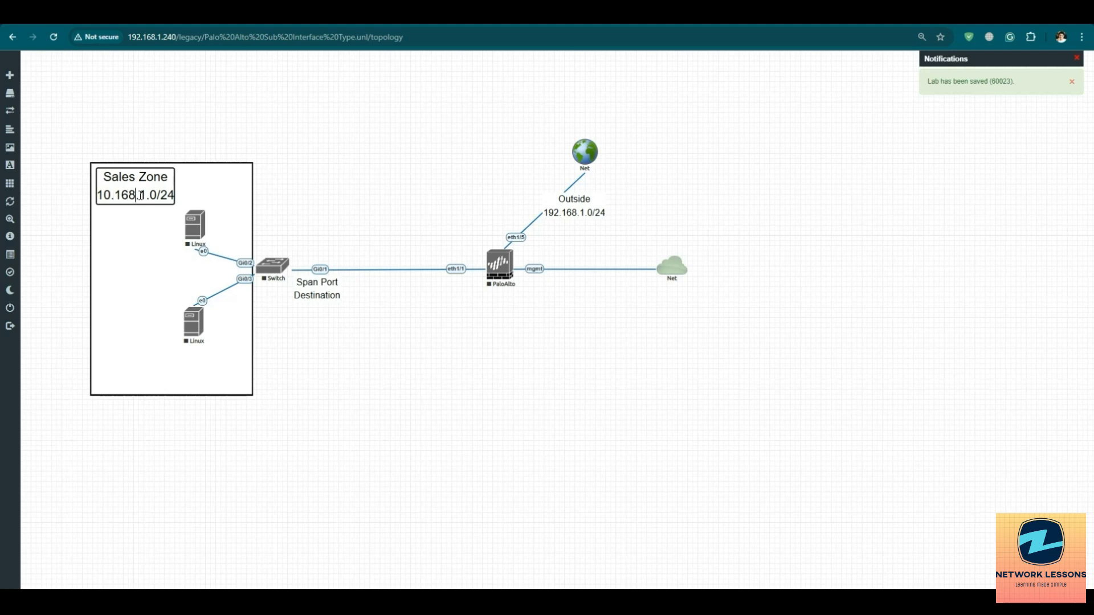
key(BackSpace)
key(BackSpace)
key(Right)
key(Right)
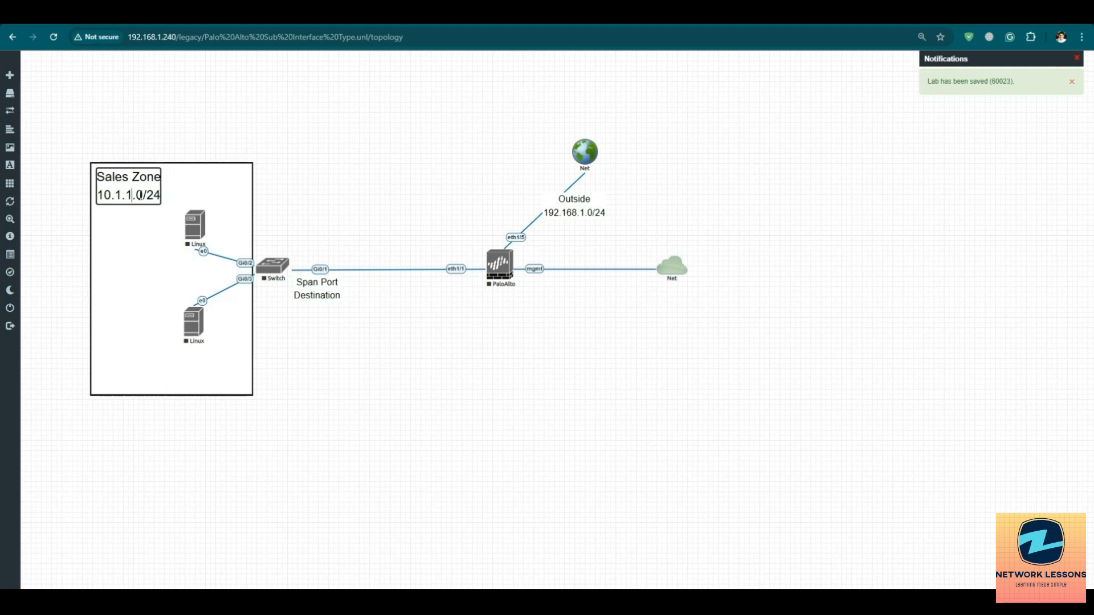
text(0)
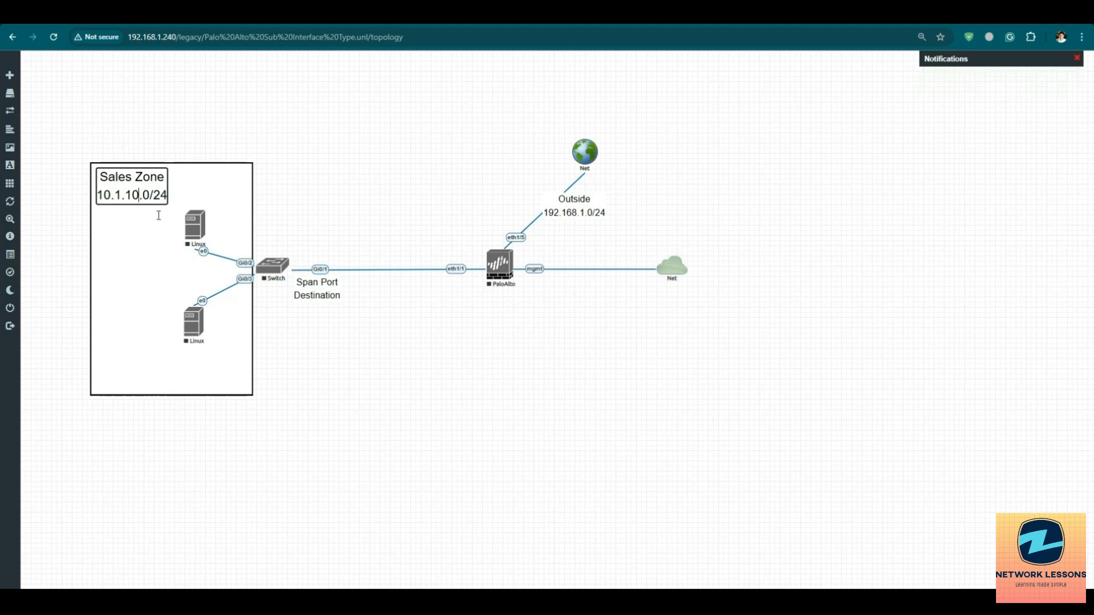
Move the Linux nodes higher inside the box and duplicate the Sales Zone 10.1.10.0/24 label
drag(188, 321, 186, 210)
right_click(137, 178)
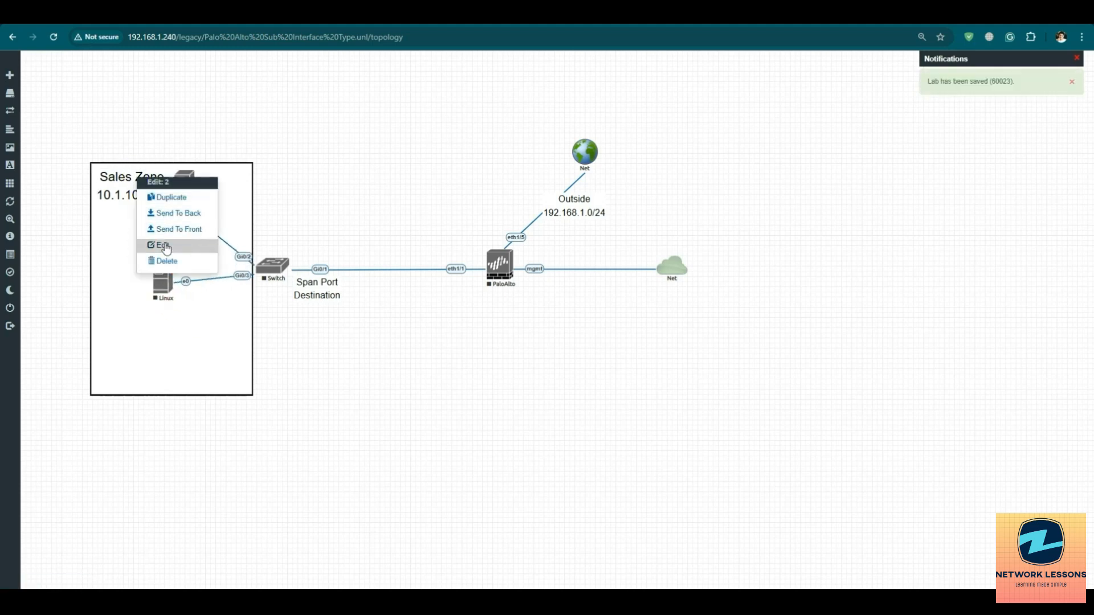
click(171, 214)
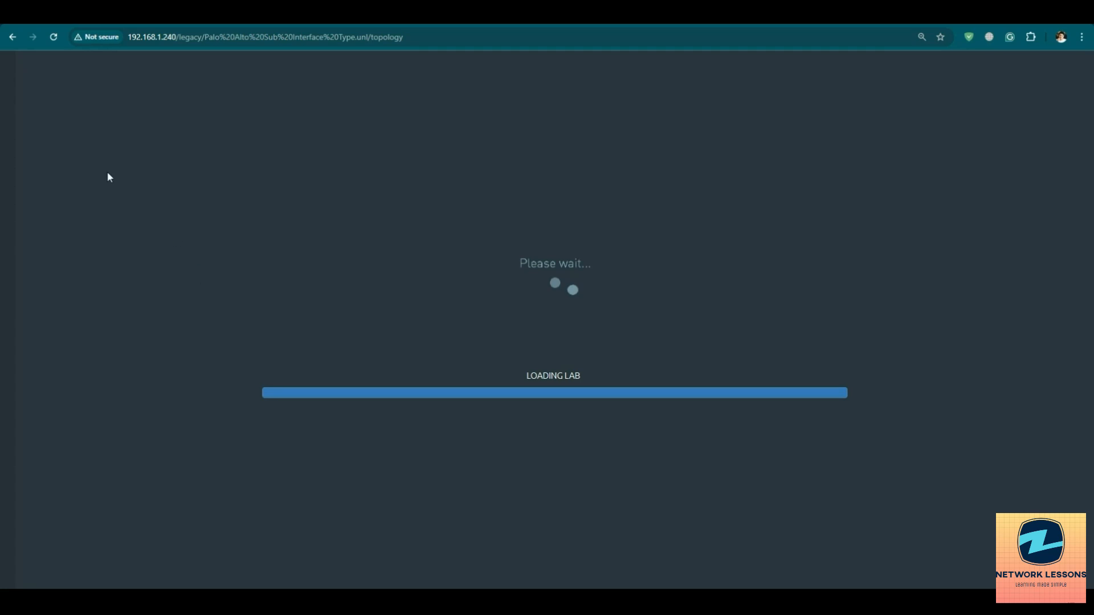
click(53, 42)
Place the duplicate Sales Zone label beside the lower Linux node and enlarge the surrounding box so it encloses the switch
drag(139, 222, 167, 262)
drag(248, 392, 347, 422)
drag(267, 373, 224, 363)
Delete the Span Port Destination text label next to the switch
right_click(317, 294)
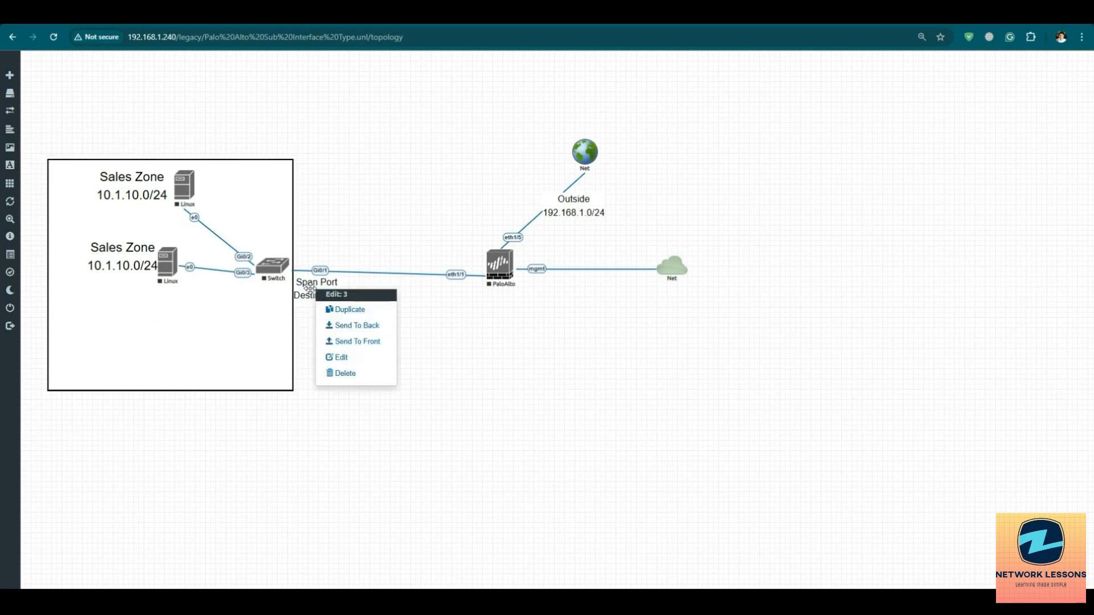
right_click(317, 294)
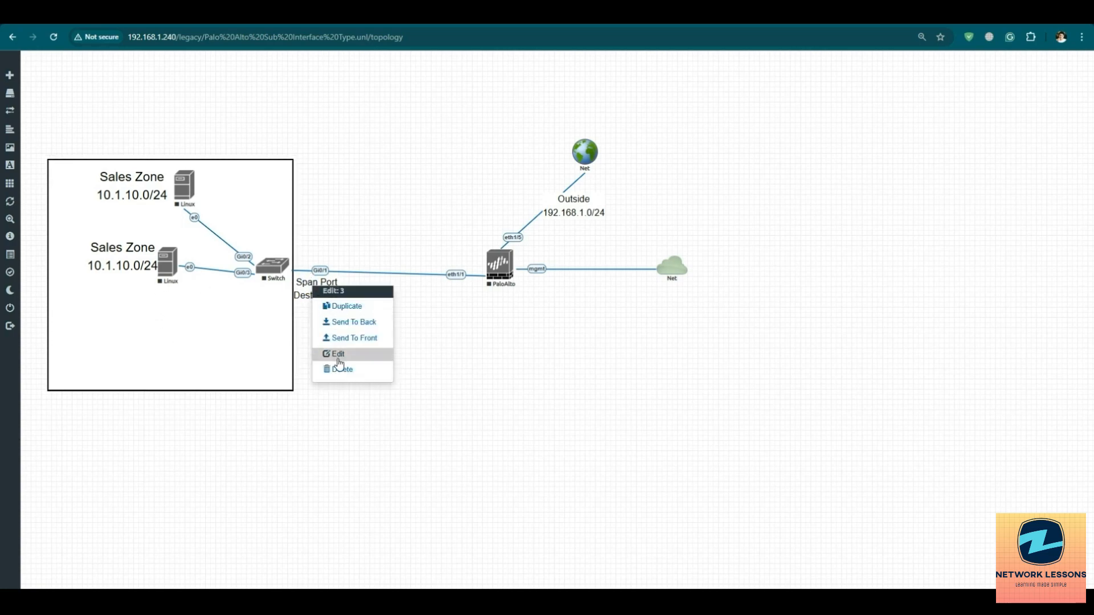
click(345, 373)
click(514, 135)
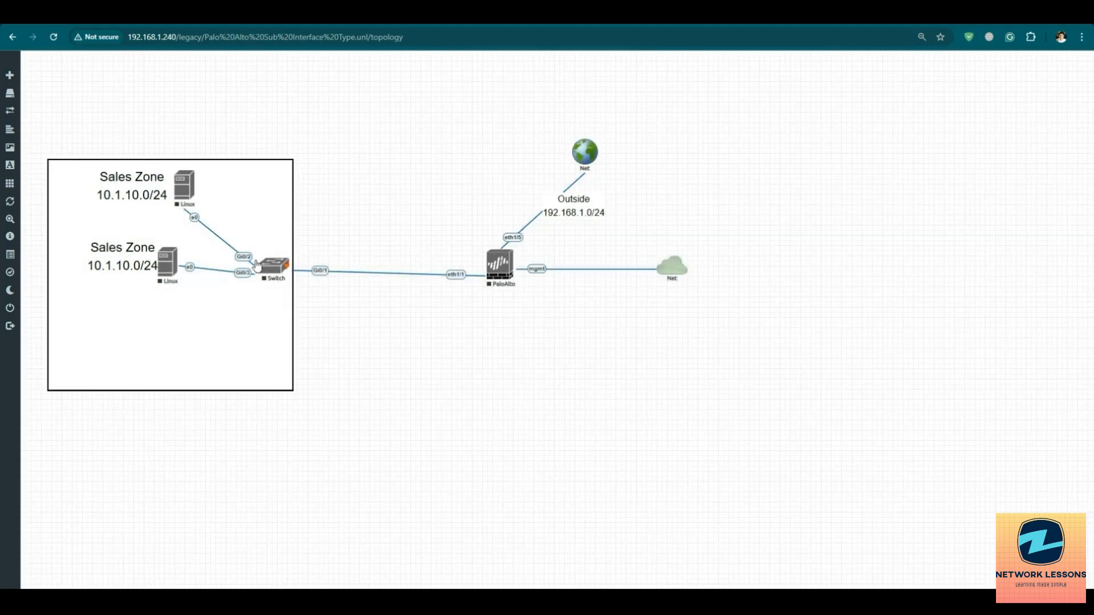
Line up the switch, the lower Linux node and the duplicate Sales Zone label inside the box
drag(268, 270, 269, 276)
drag(167, 263, 98, 264)
drag(169, 269, 161, 272)
Change the duplicate label beside the lower Linux node to "Mark Zone" with subnet 10.1.20.0/24
right_click(107, 258)
click(99, 261)
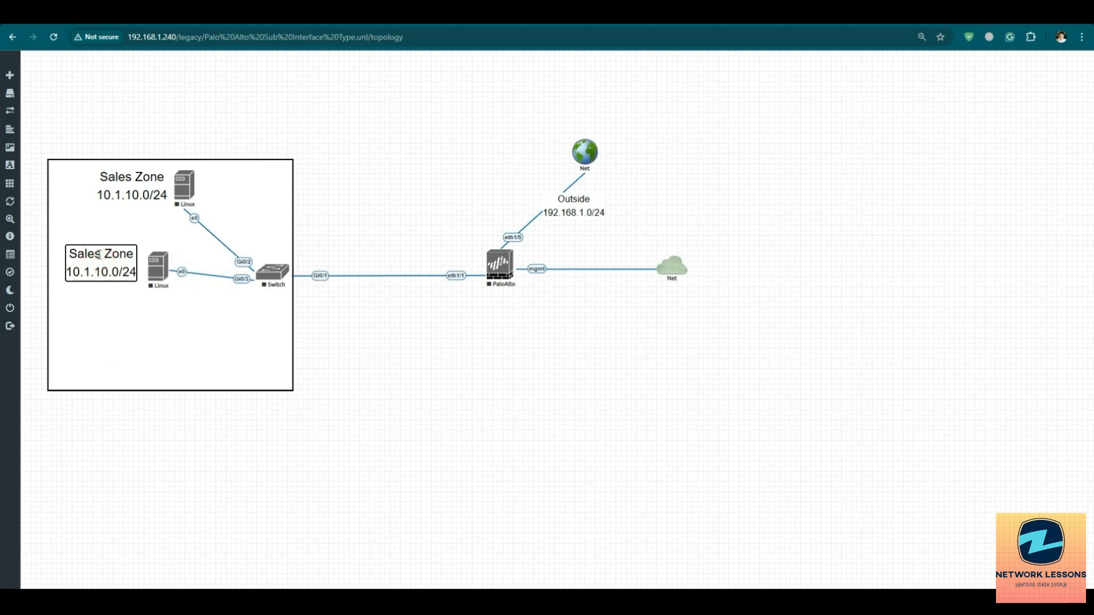
key(BackSpace)
key(BackSpace)
key(BackSpace)
key(BackSpace)
key(BackSpace)
text(Mark)
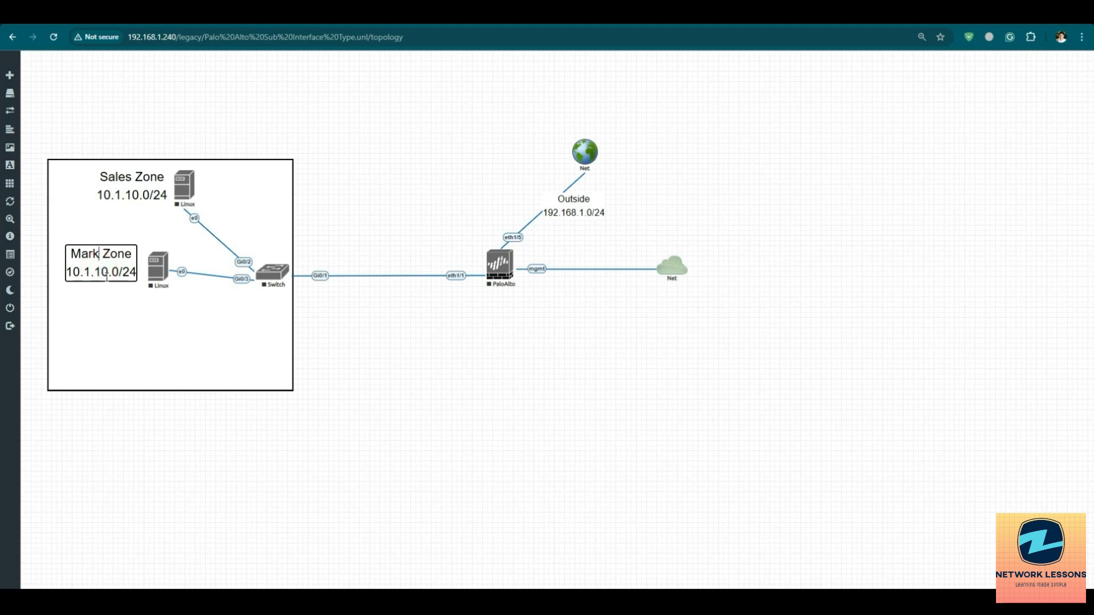
click(105, 273)
key(BackSpace)
text(2)
click(185, 336)
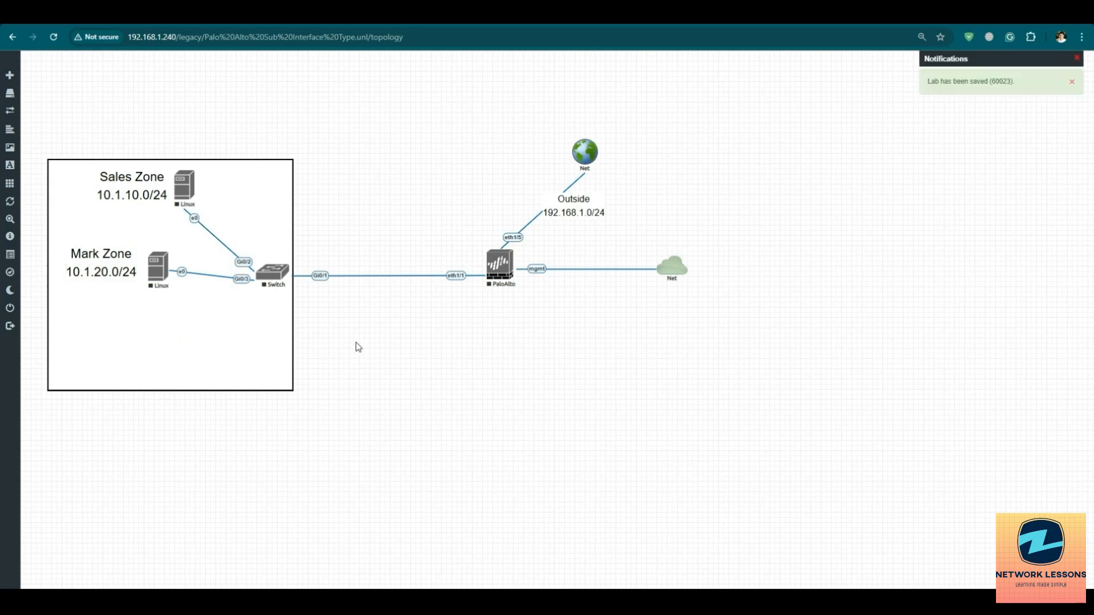
right_click(358, 346)
click(381, 362)
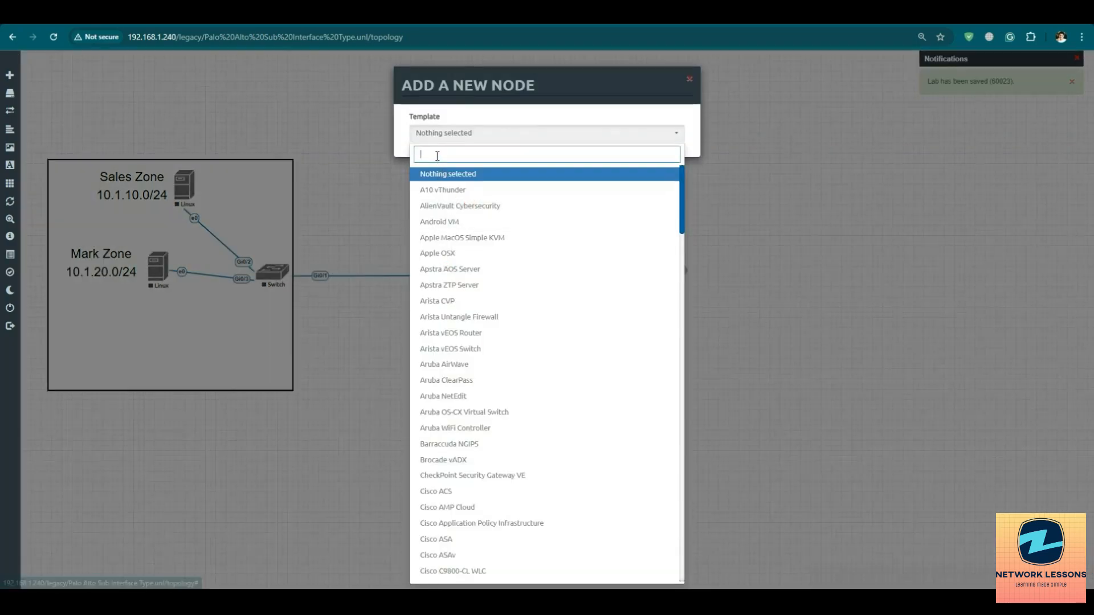
text(router)
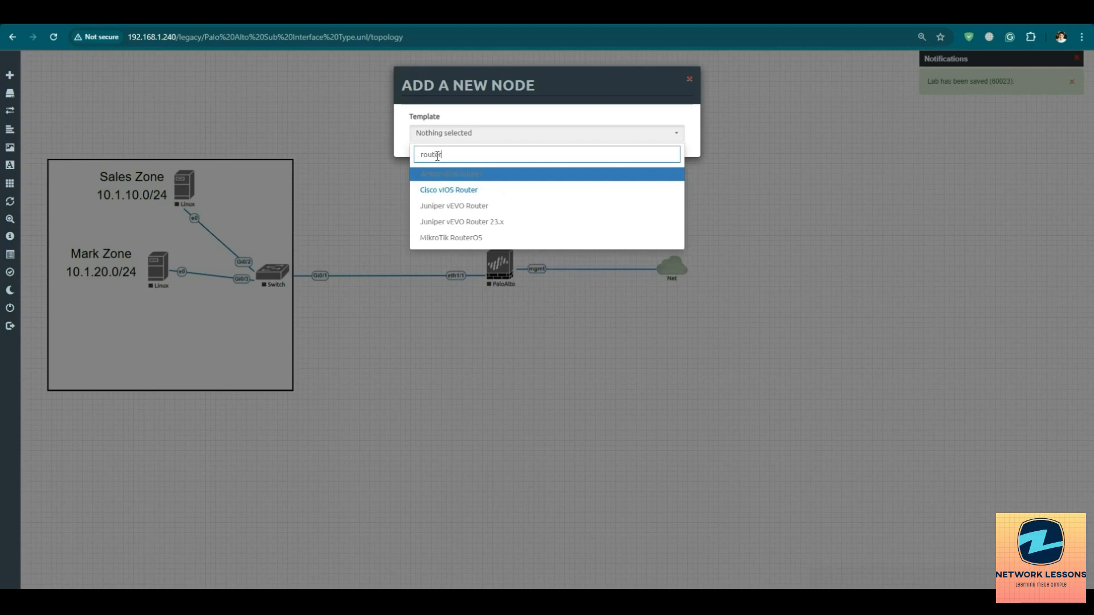
click(436, 190)
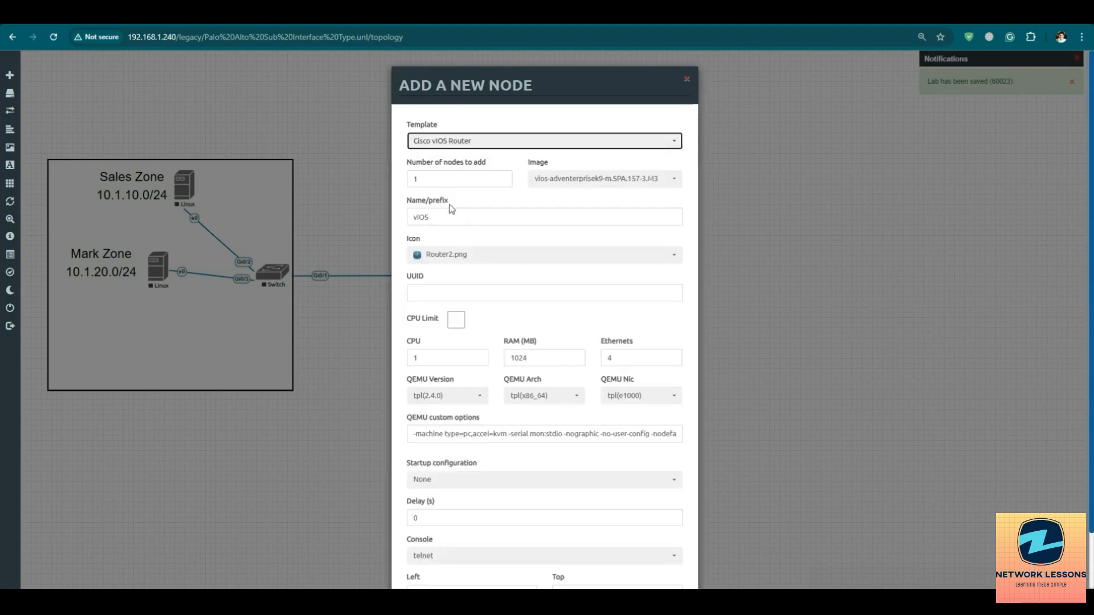
scroll(517, 352, down, 1)
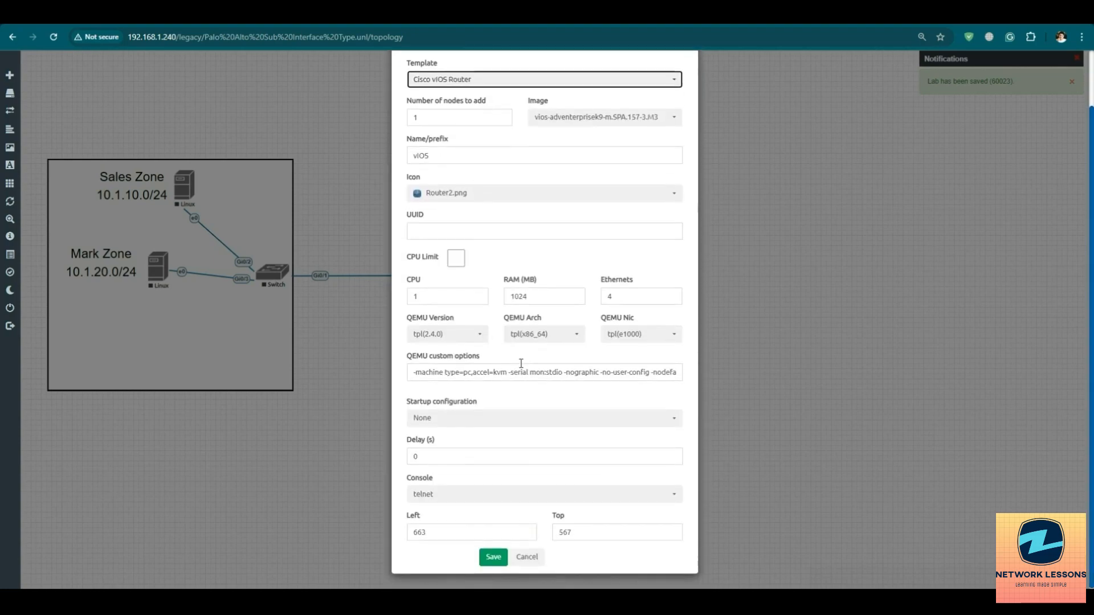
drag(432, 154, 397, 160)
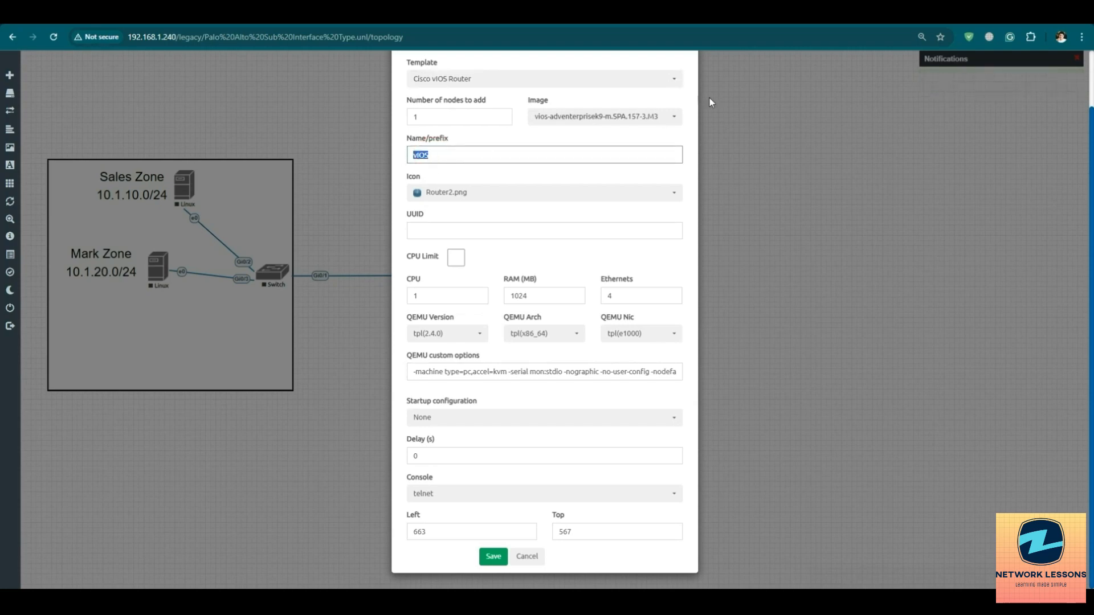
click(529, 557)
Add a VPC node below the lower Linux node in the box and connect its eth0 to Gi0/0 on the switch
right_click(365, 348)
click(395, 368)
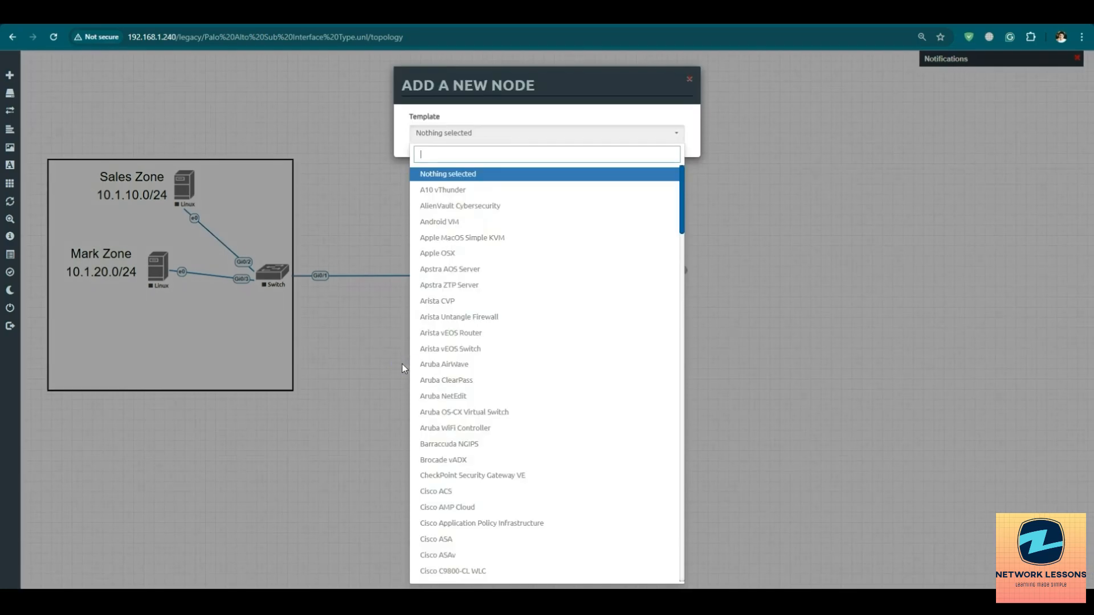
right_click(402, 364)
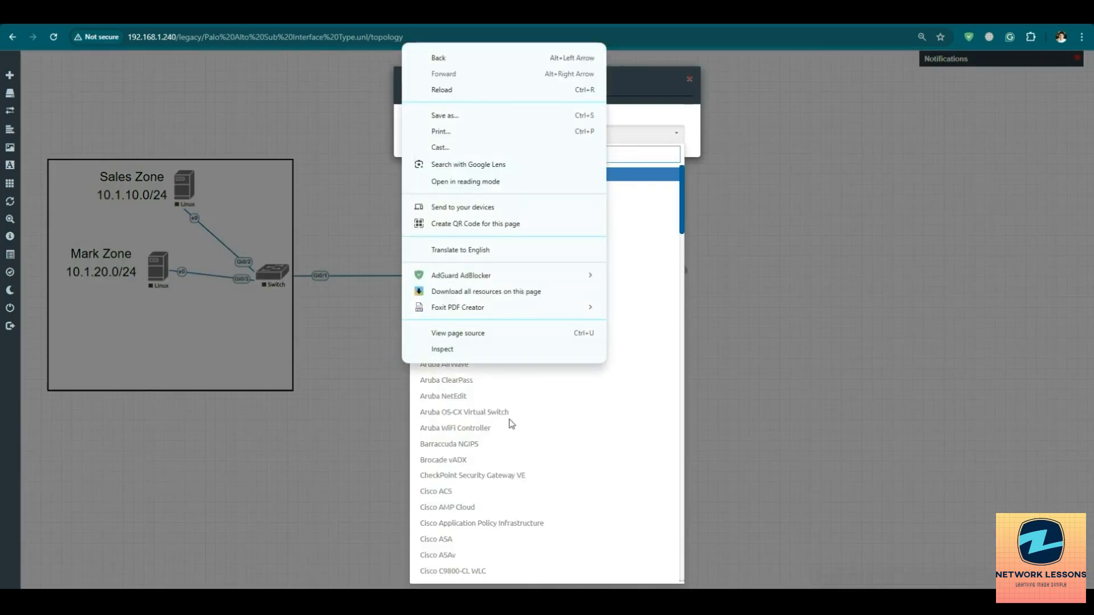
scroll(536, 428, down, 10)
scroll(536, 427, down, 15)
click(483, 429)
click(496, 394)
drag(379, 363, 269, 275)
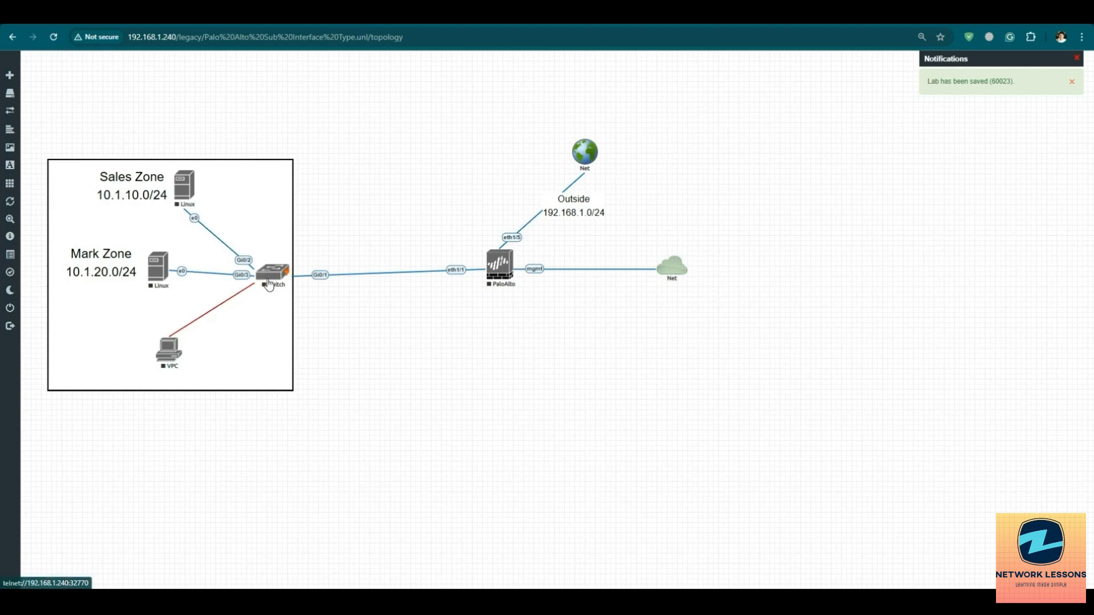
key(Return)
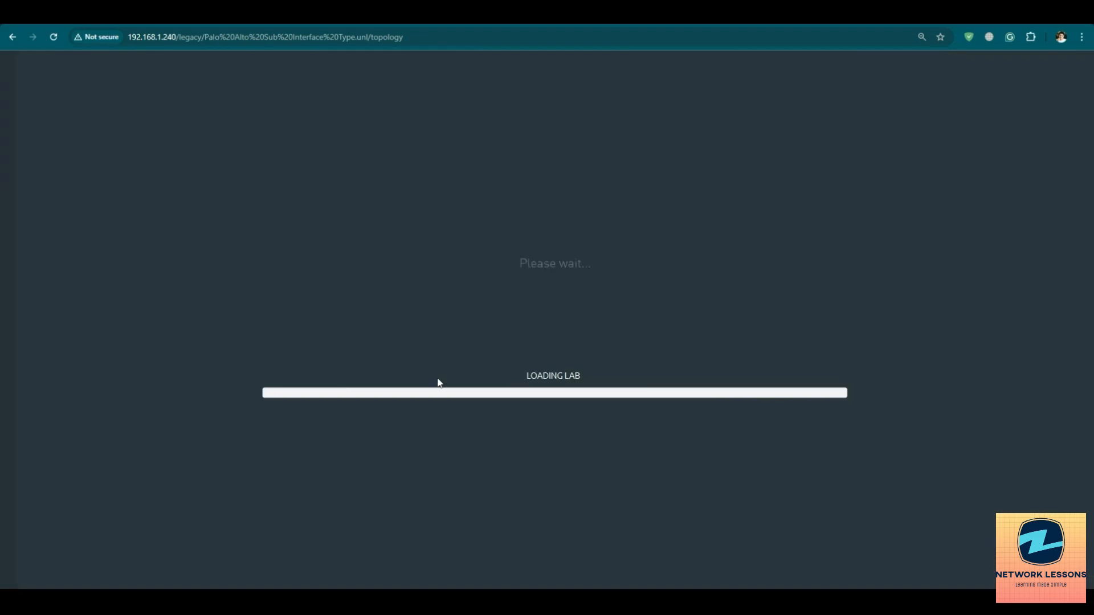
Duplicate the Mark Zone label and place the copy beside the VPC node
right_click(87, 271)
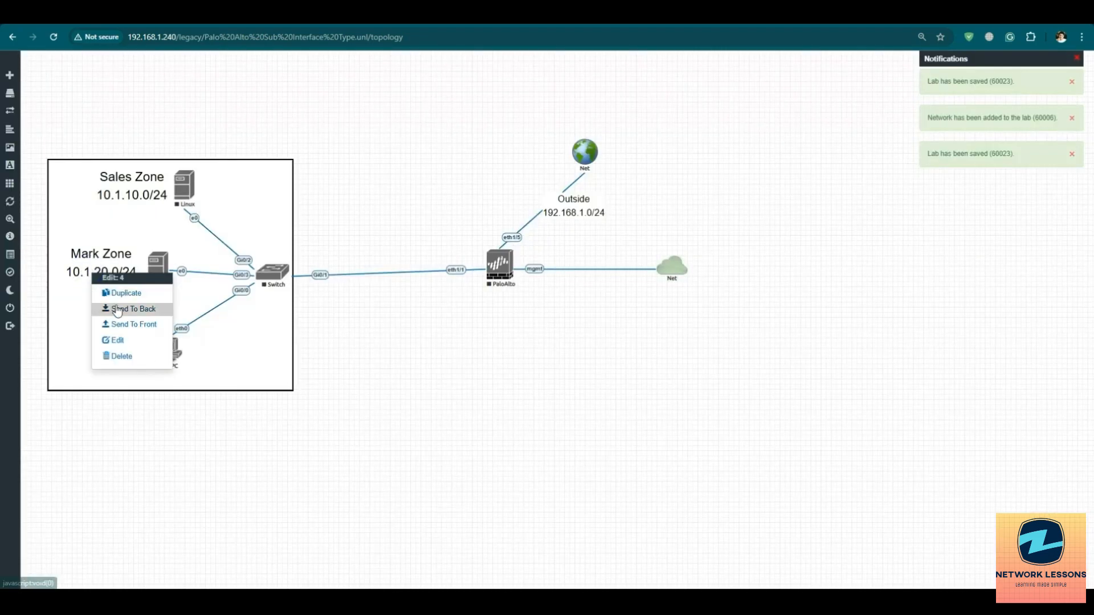
click(118, 294)
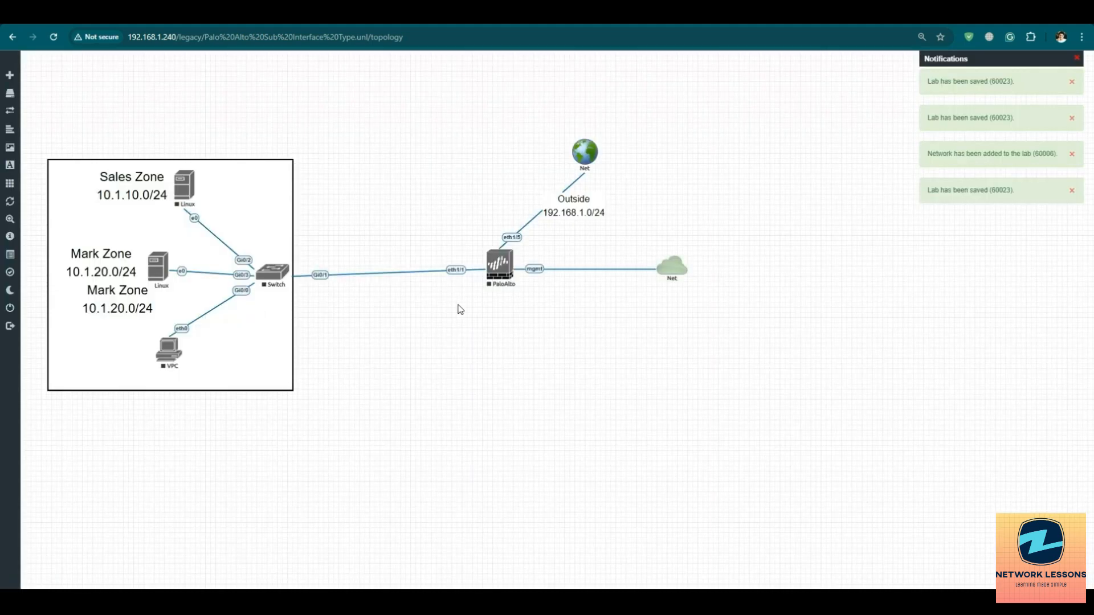
drag(102, 298, 87, 348)
Change the label beside the VPC node to "IT Zone" with subnet 10.1.30.0/24
double_click(102, 340)
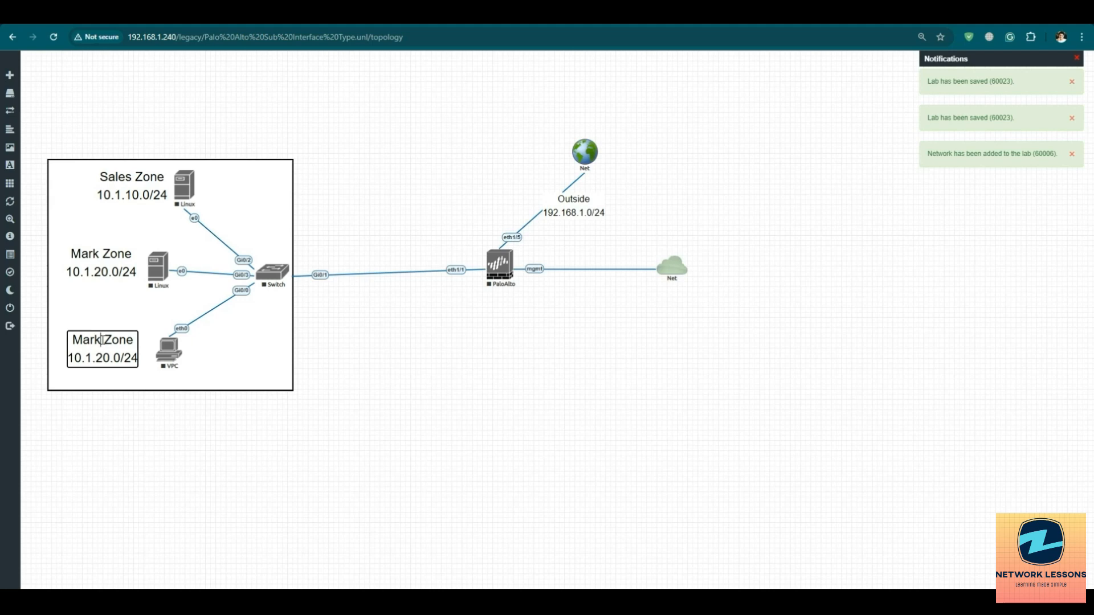
key(BackSpace)
key(BackSpace)
key(BackSpace)
key(BackSpace)
text(IT)
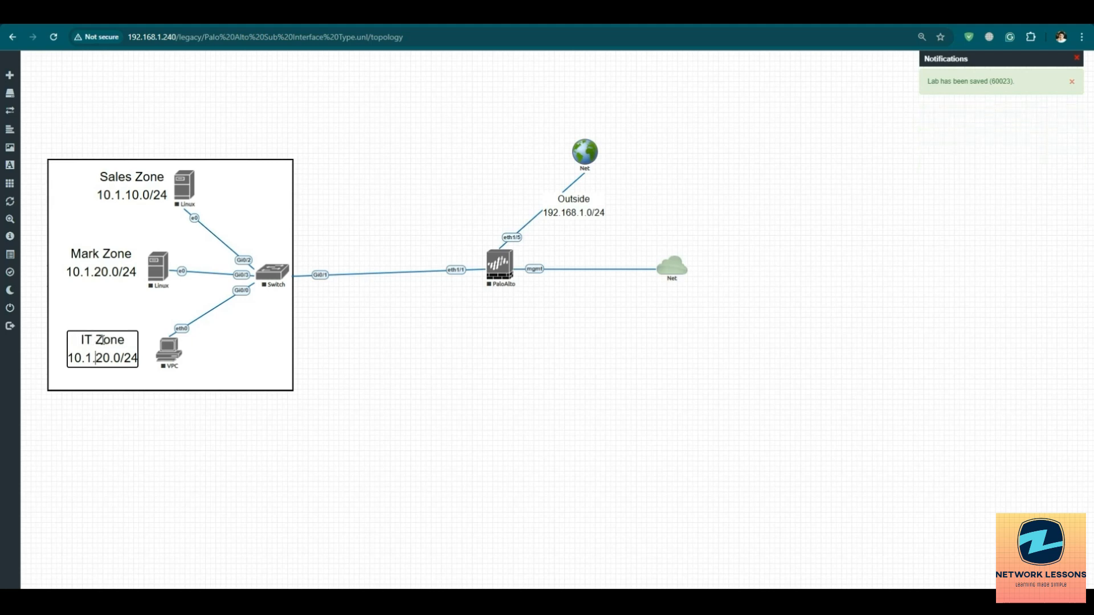
key(BackSpace)
text(3)
click(397, 357)
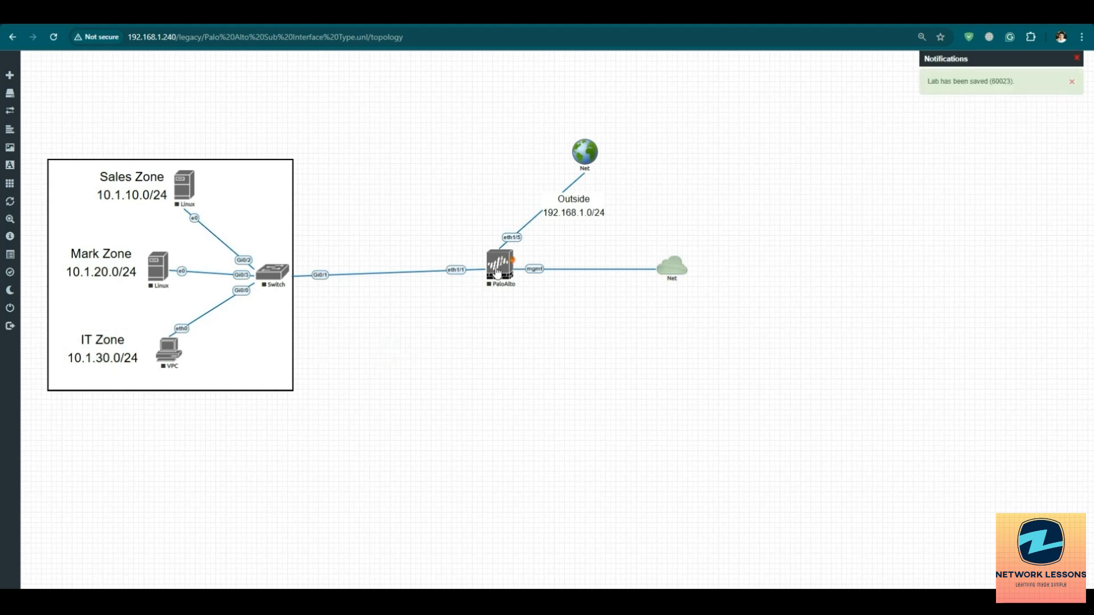
Align the PaloAlto node and the management Net cloud horizontally with the switch
drag(498, 273, 499, 279)
drag(662, 272, 668, 277)
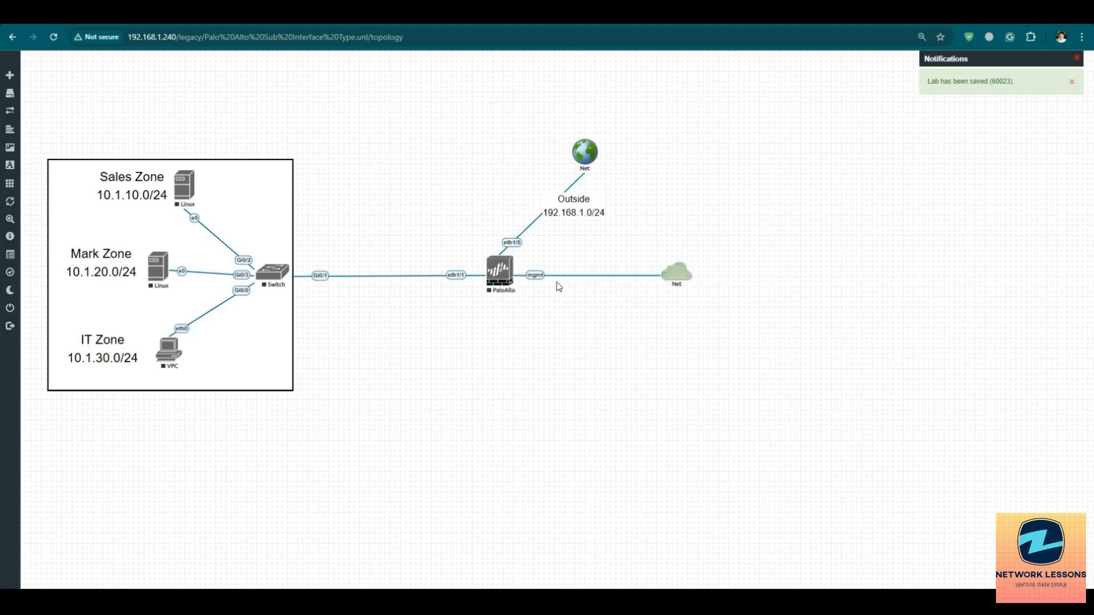
Start the PaloAlto and Switch nodes
right_click(507, 276)
click(538, 295)
right_click(276, 282)
click(306, 304)
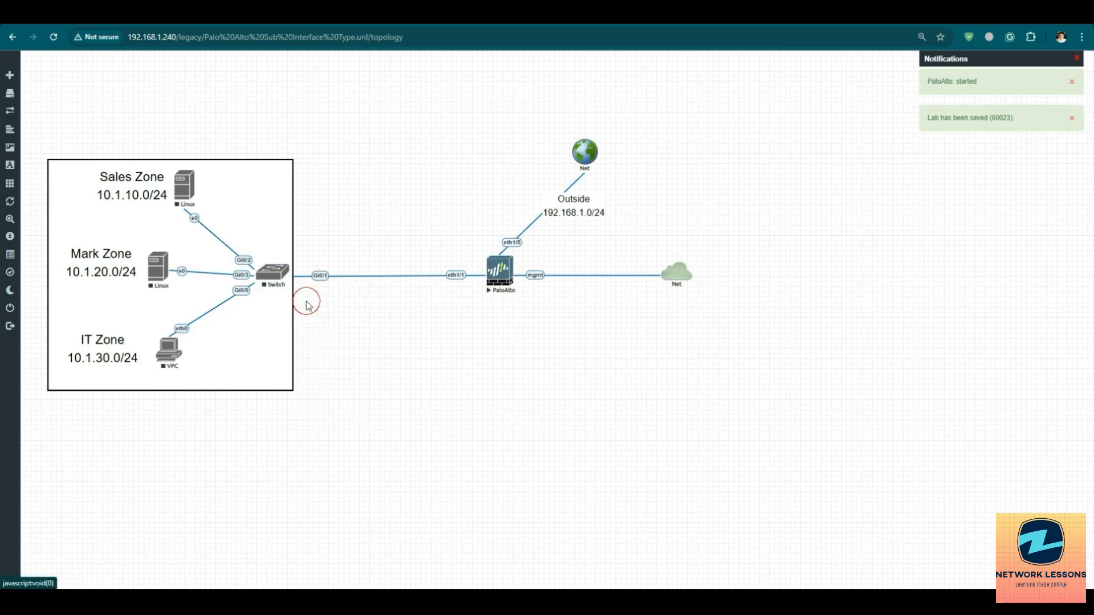
Try to start the Linux node in the Sales Zone and the remaining stopped nodes
right_click(190, 189)
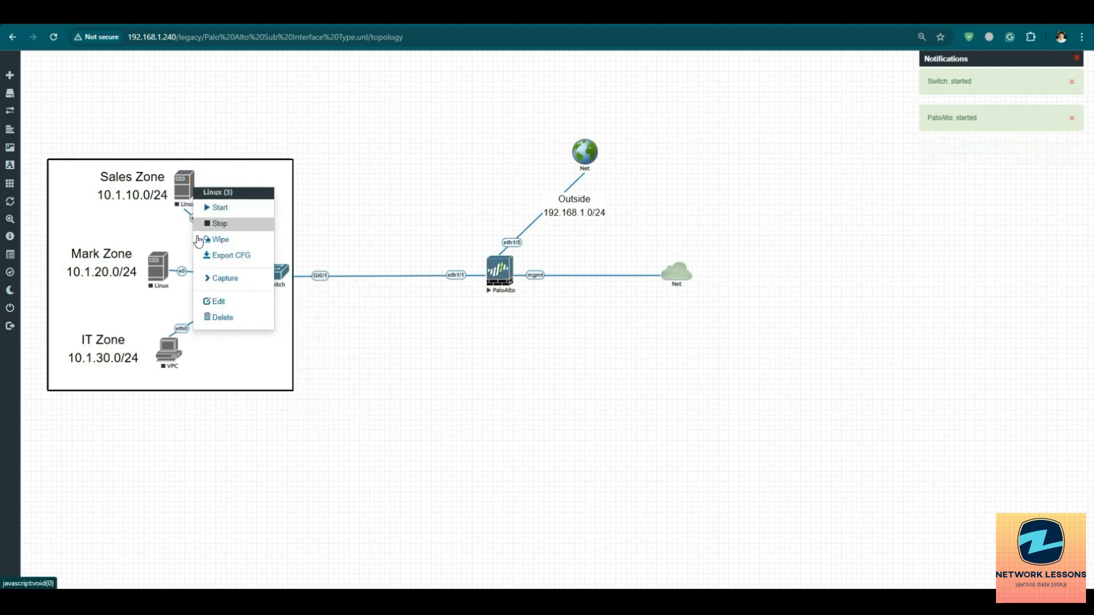
click(211, 215)
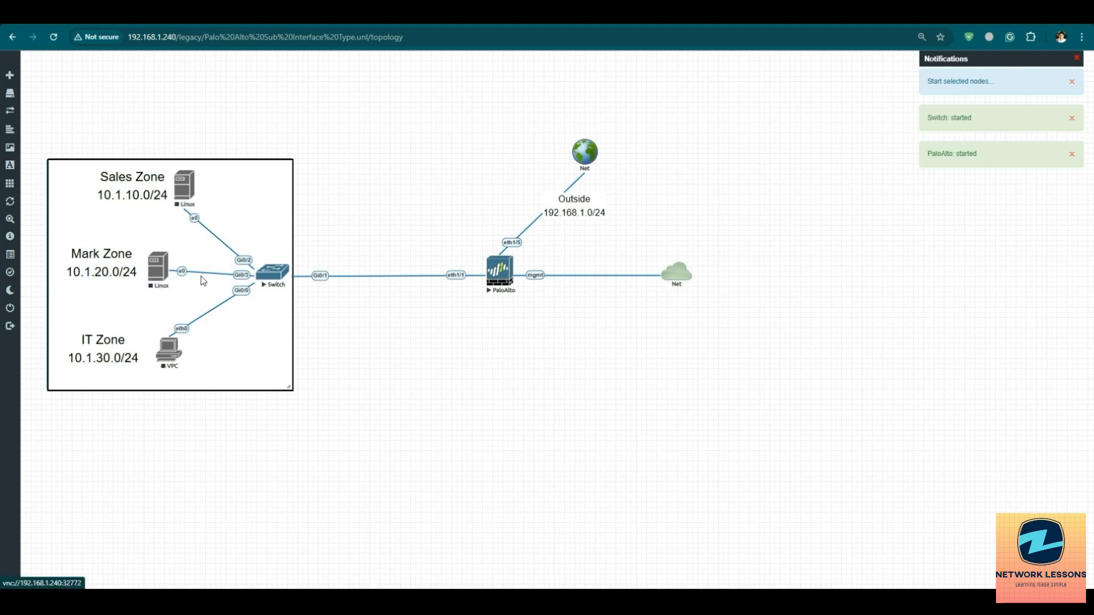
mouse_move(14, 223)
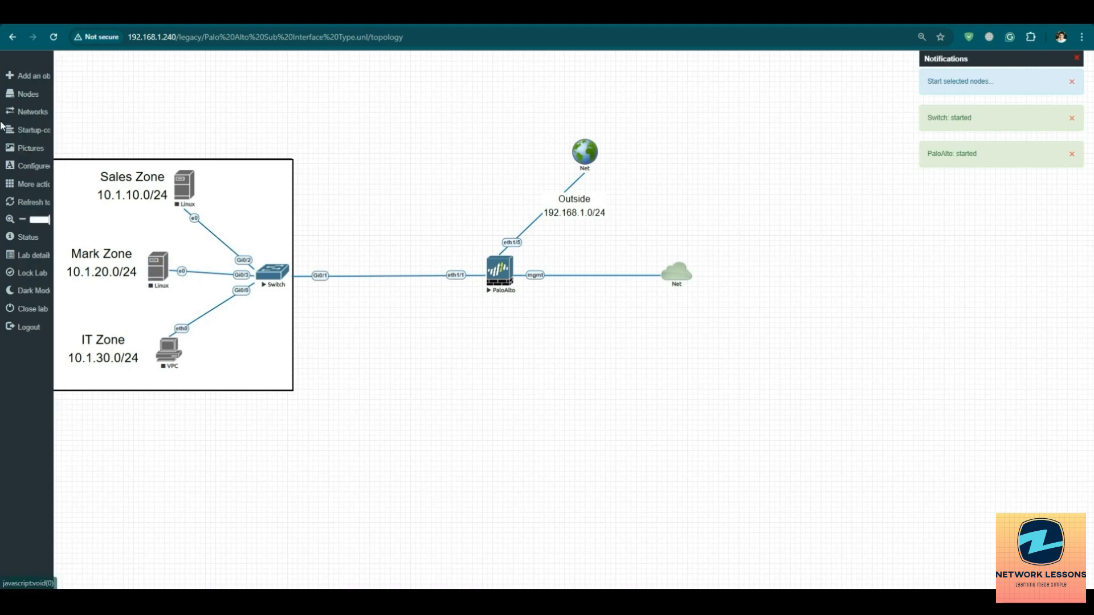
click(32, 183)
click(34, 189)
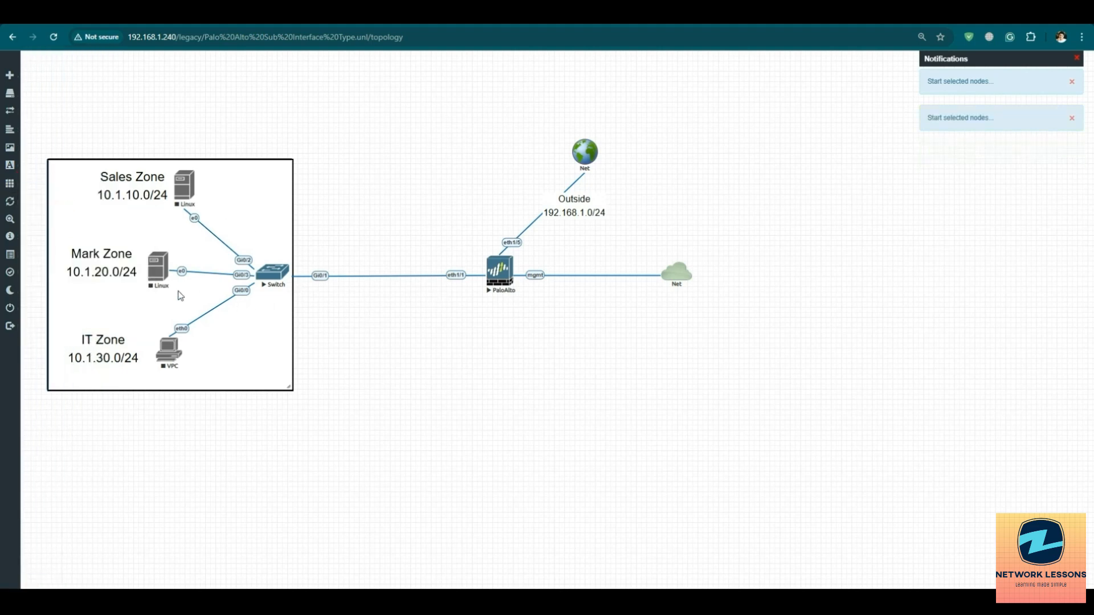
Lock the lab and open the Switch console in the telnet client, clear of the zone box
click(34, 273)
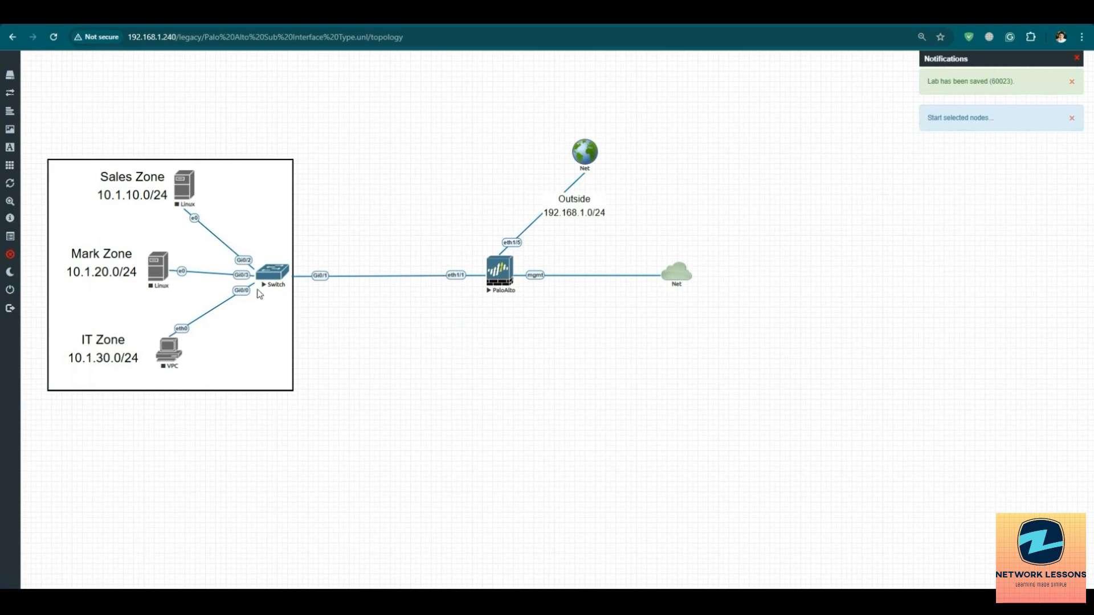
click(274, 282)
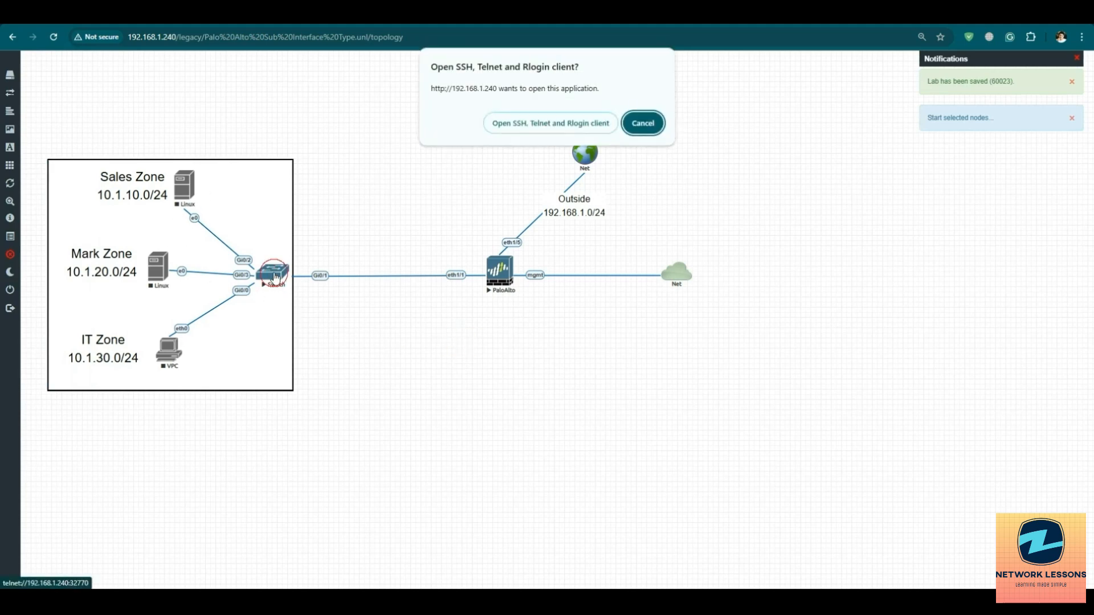
click(570, 123)
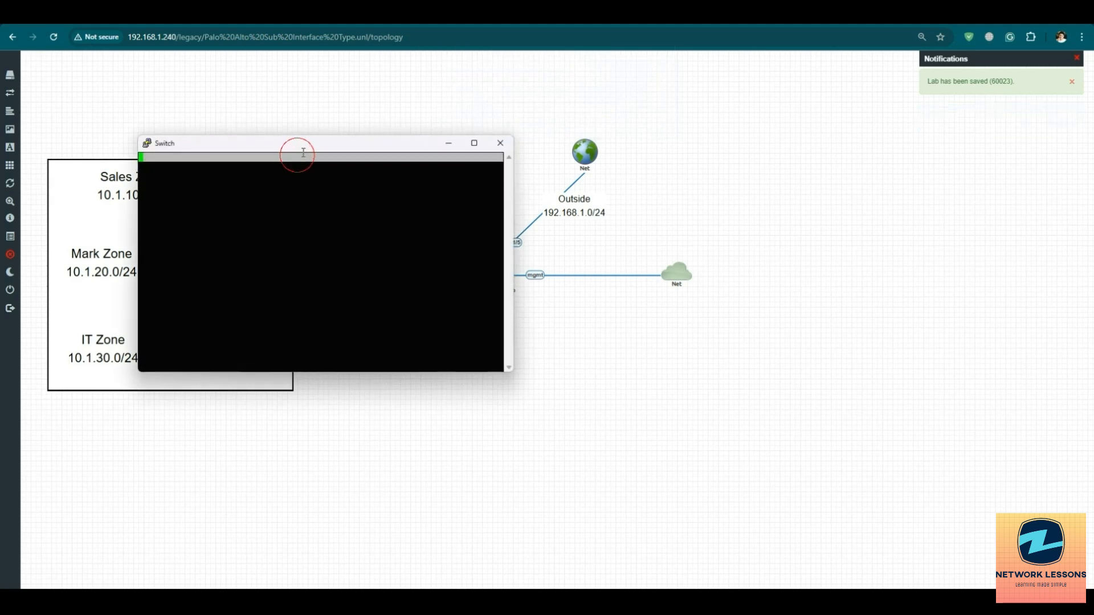
drag(303, 148, 573, 147)
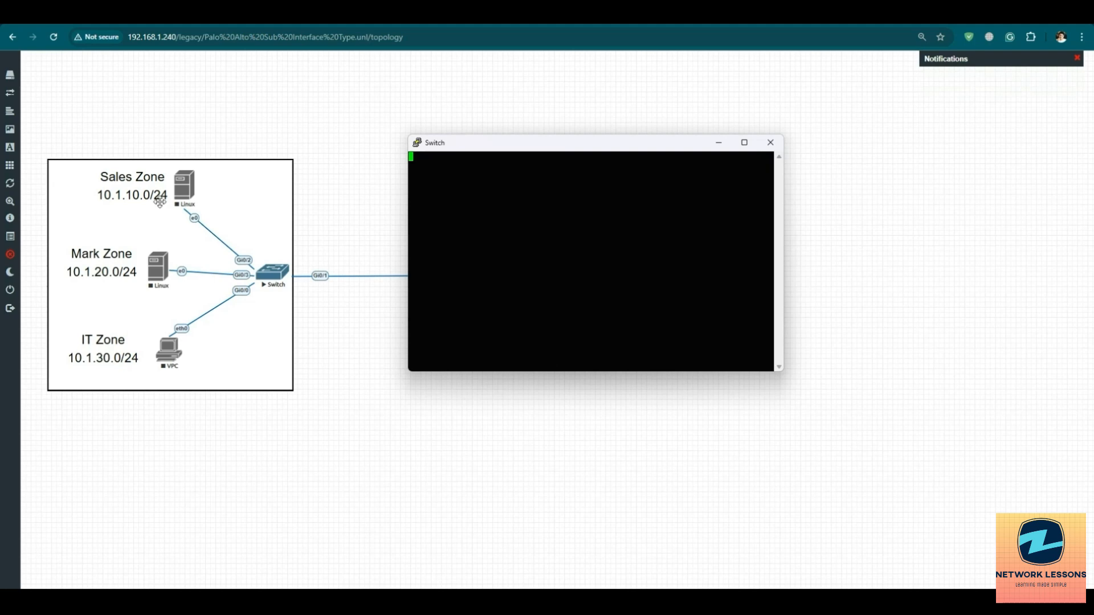
Start both Linux nodes and the VPC node individually
click(166, 200)
right_click(183, 188)
click(210, 211)
right_click(159, 273)
click(187, 300)
right_click(169, 358)
click(196, 381)
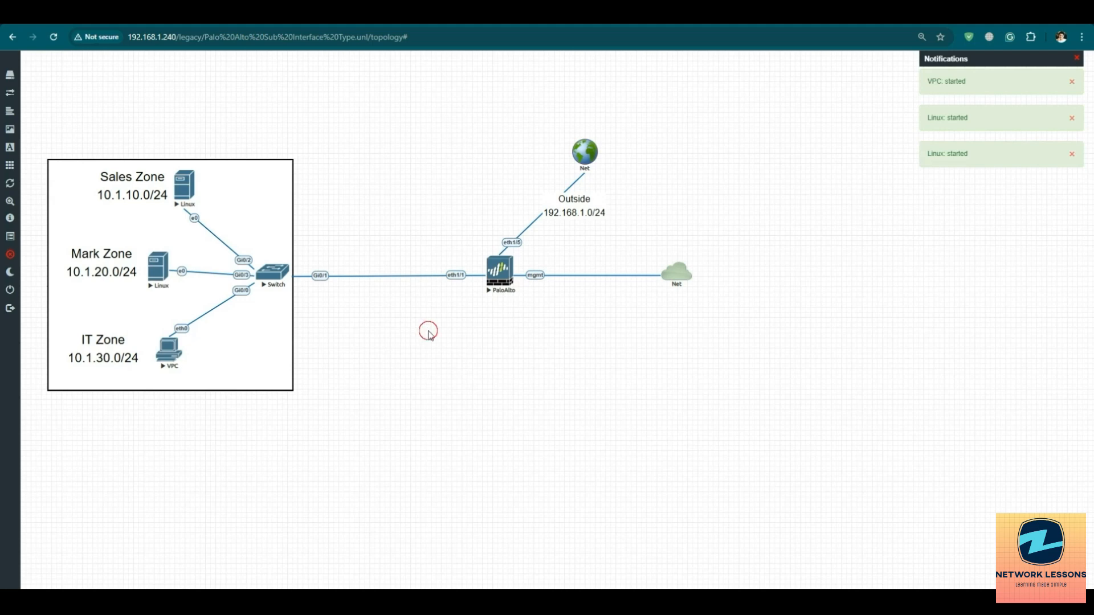
Open the PaloAlto node's VNC console, trust the server without authentication, and close the viewer after a look
click(498, 273)
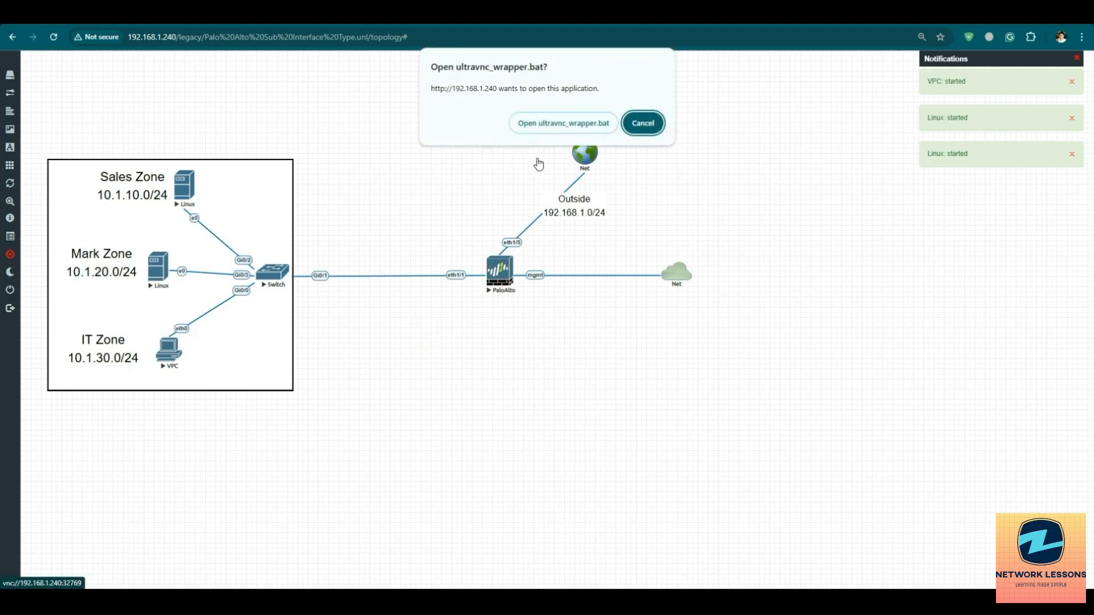
click(548, 126)
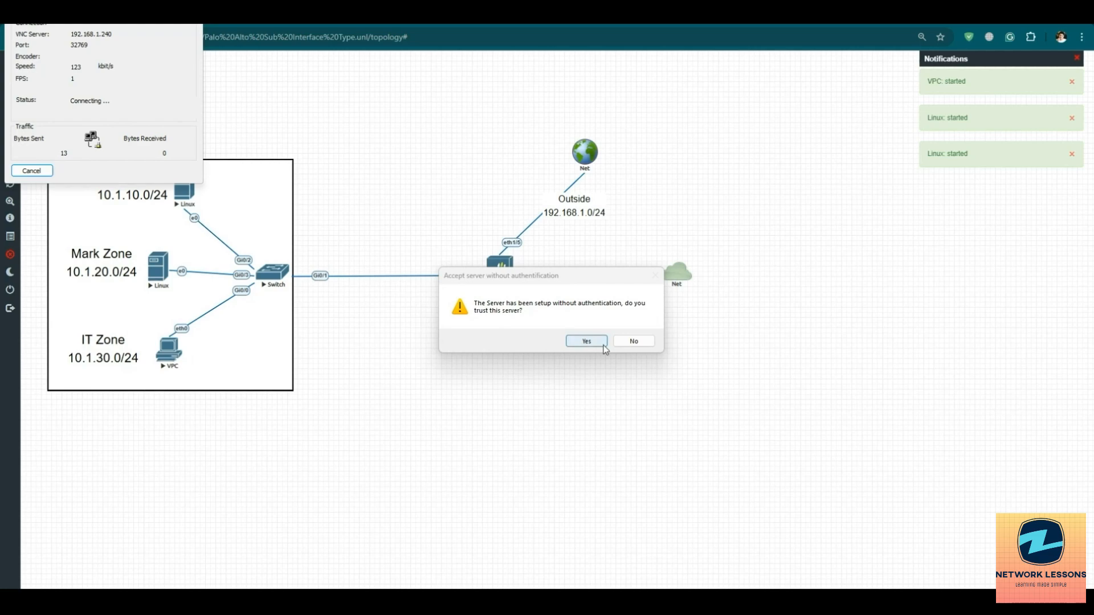
click(587, 342)
drag(592, 66, 650, 66)
click(842, 66)
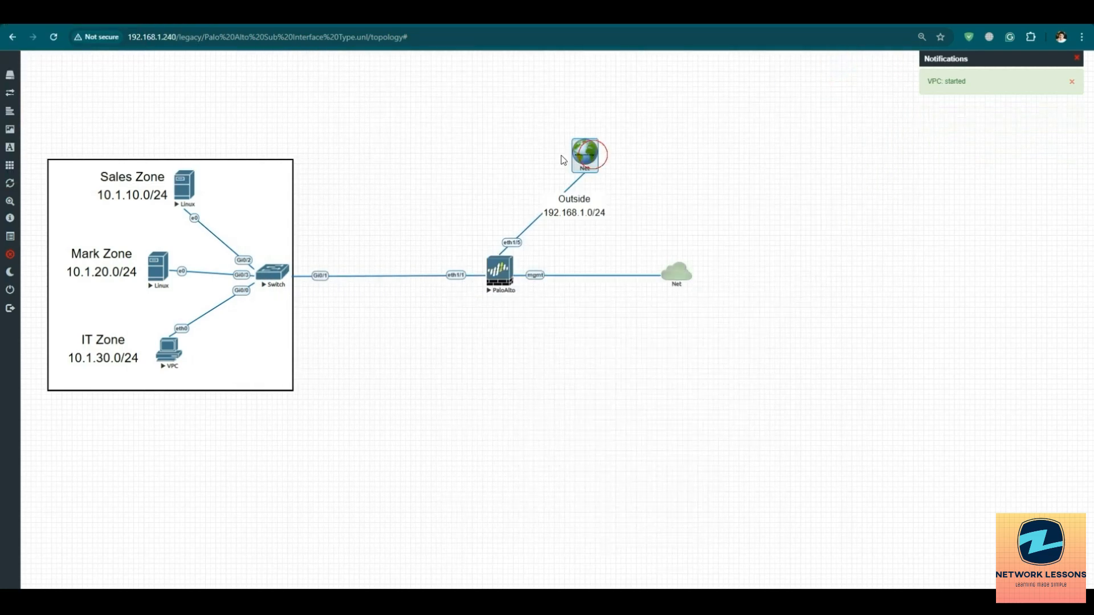
click(501, 160)
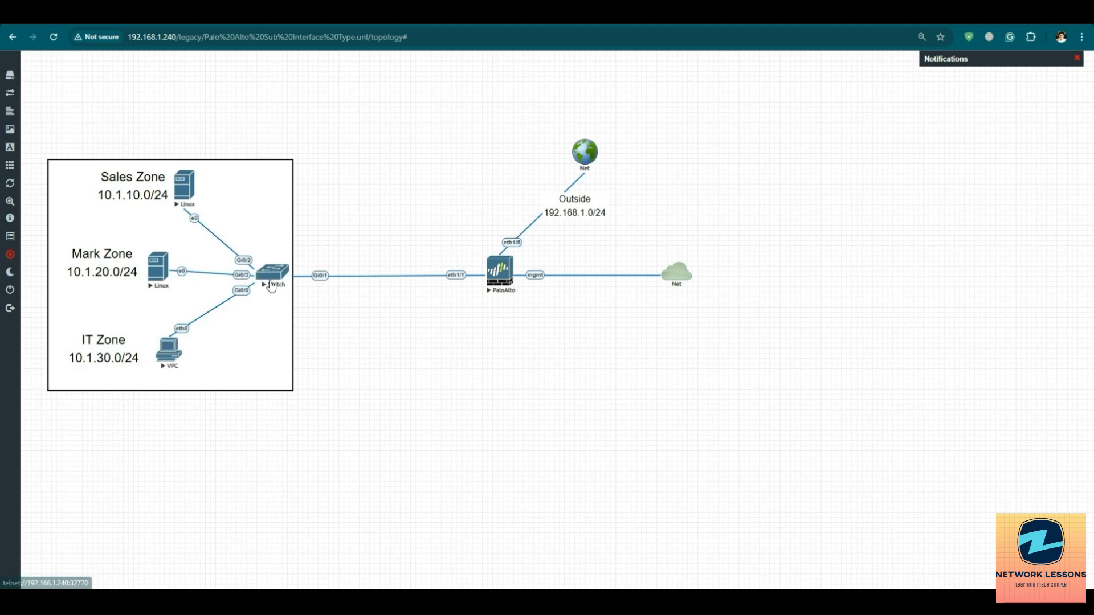
Open the Switch console and bring up its command prompt
key(Return)
key(Return)
key(Return)
key(Return)
key(Return)
key(Return)
key(Return)
key(Return)
Set the Switch terminal's font size to 16 and move its window clear of the zone box
ctrl+right_click(526, 150)
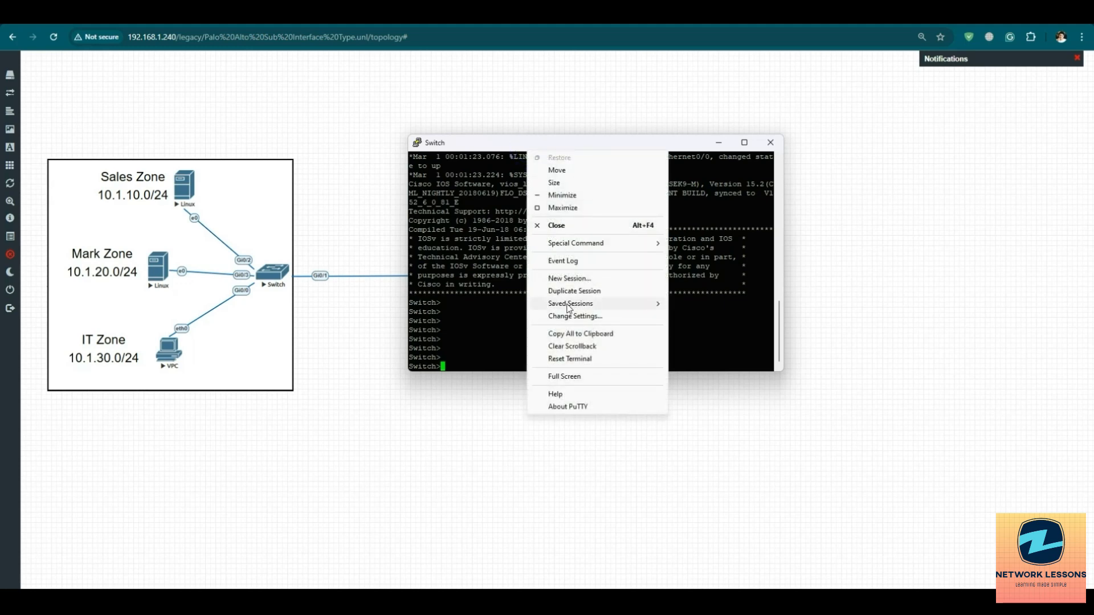
mouse_move(569, 308)
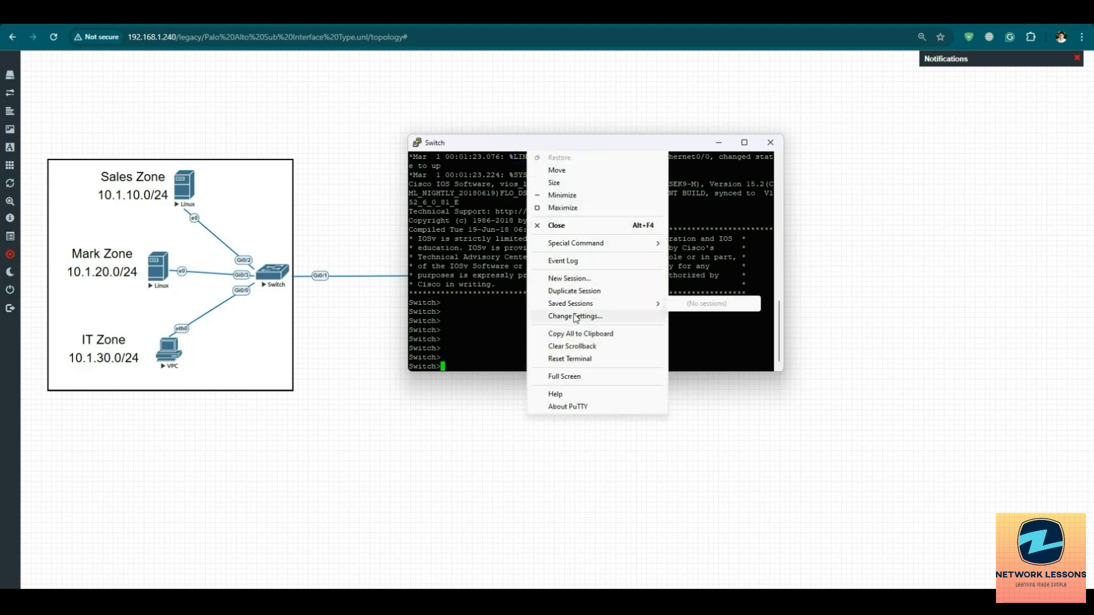
click(572, 316)
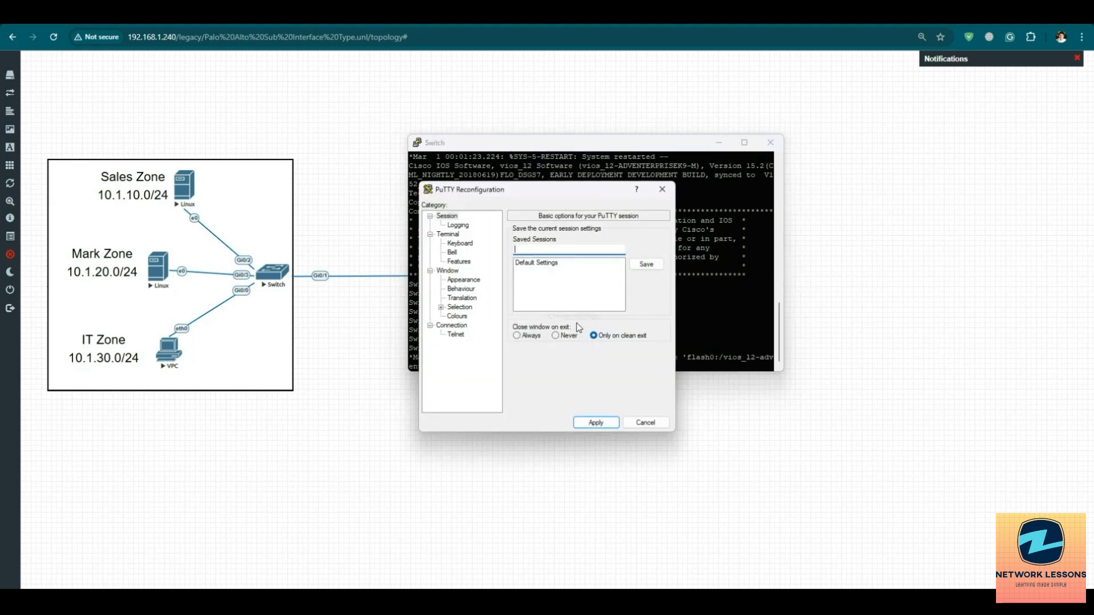
click(463, 283)
click(645, 297)
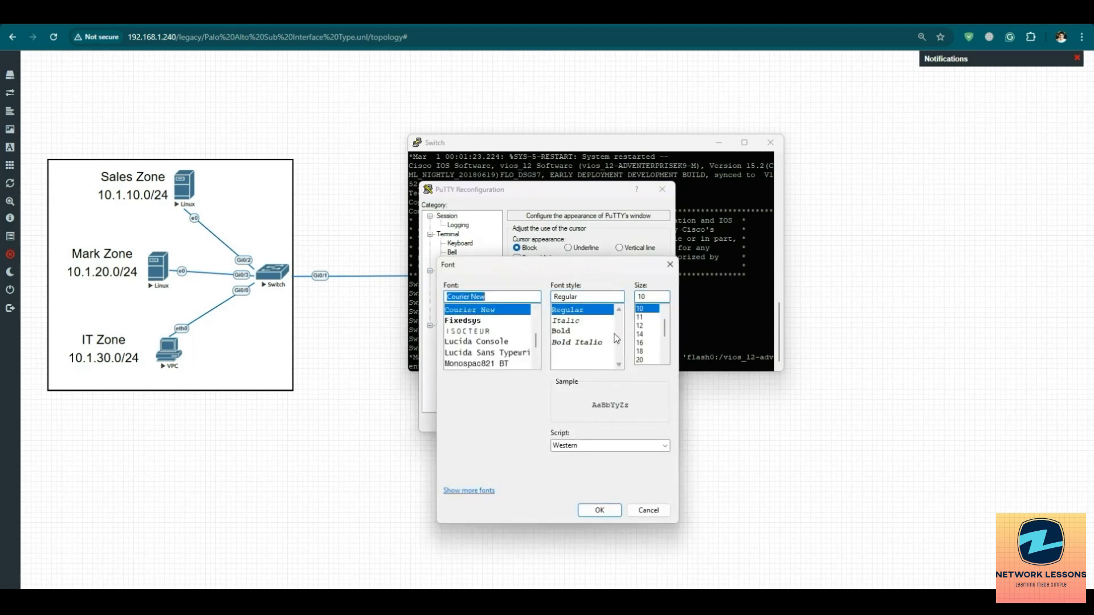
click(640, 343)
click(597, 510)
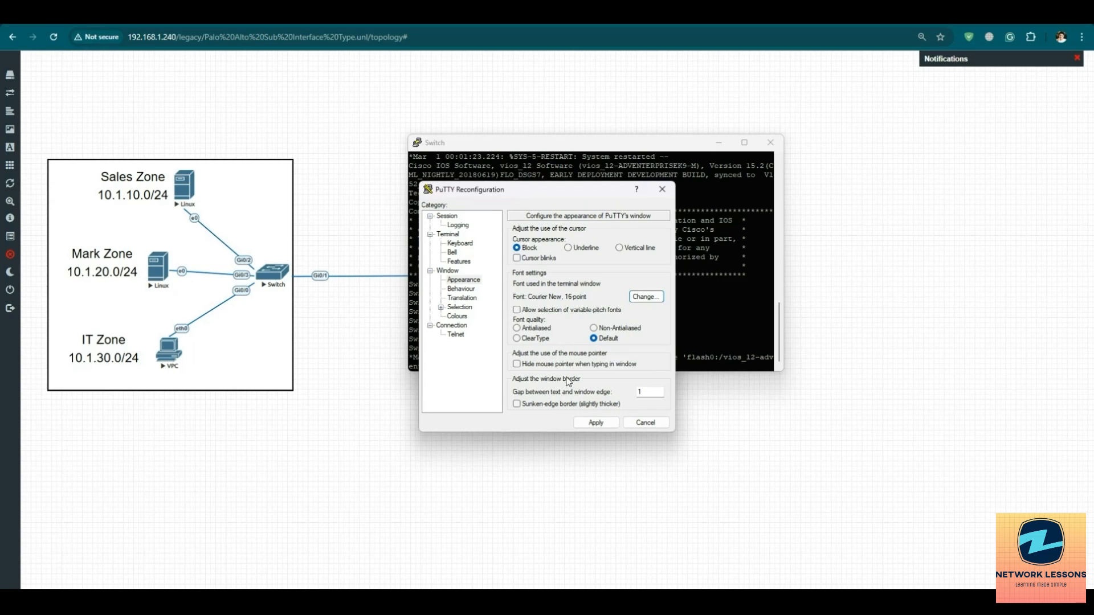
click(624, 422)
drag(547, 149, 483, 100)
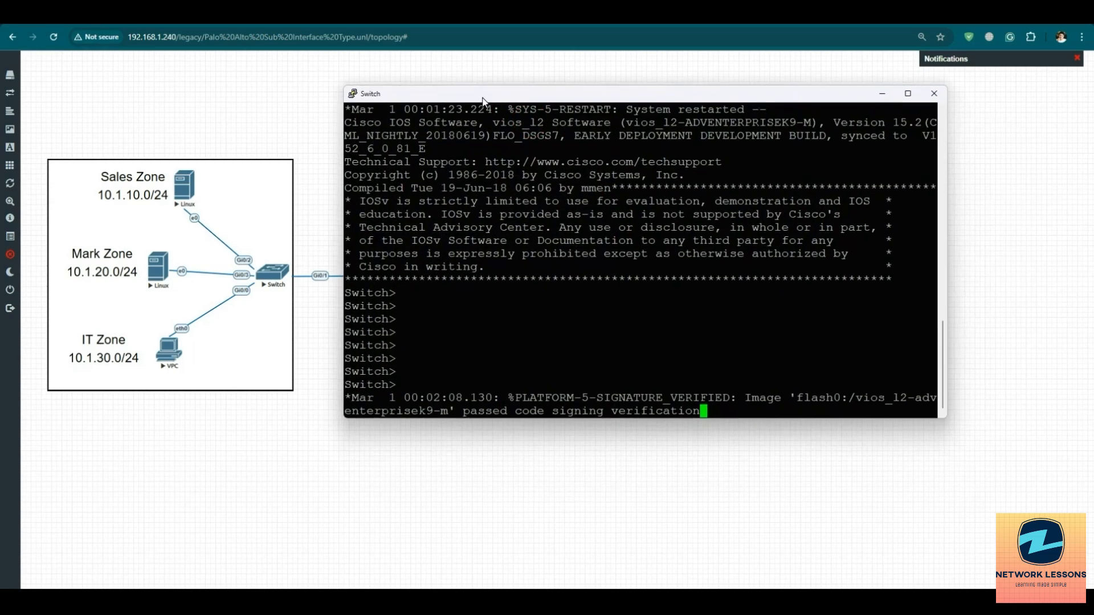
Try to enter configuration mode with config t from the Switch's user-level prompt
click(530, 276)
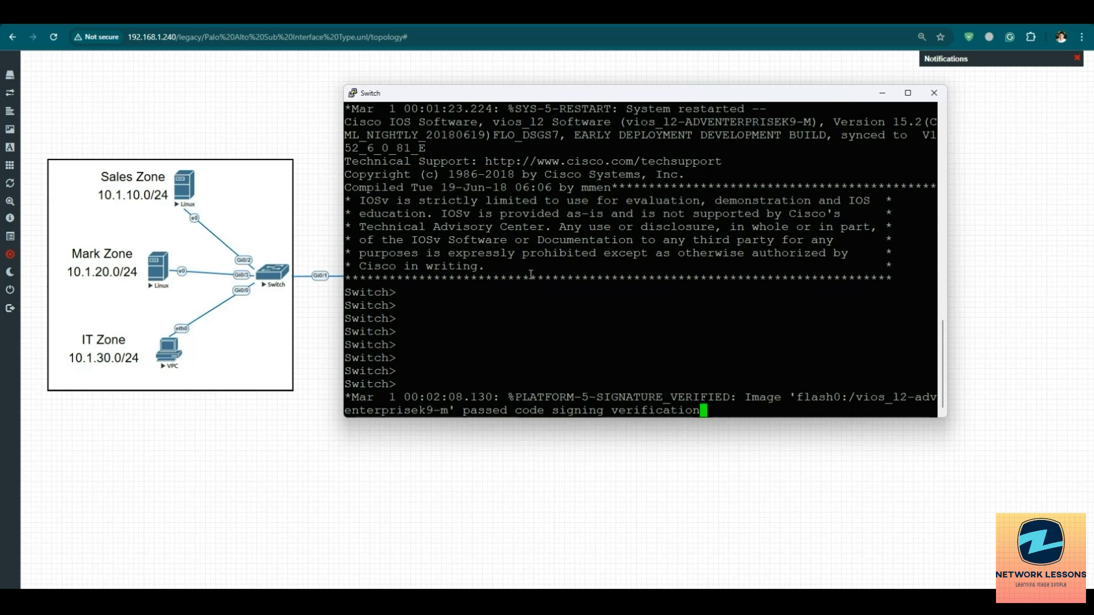
key(Return)
key(Return)
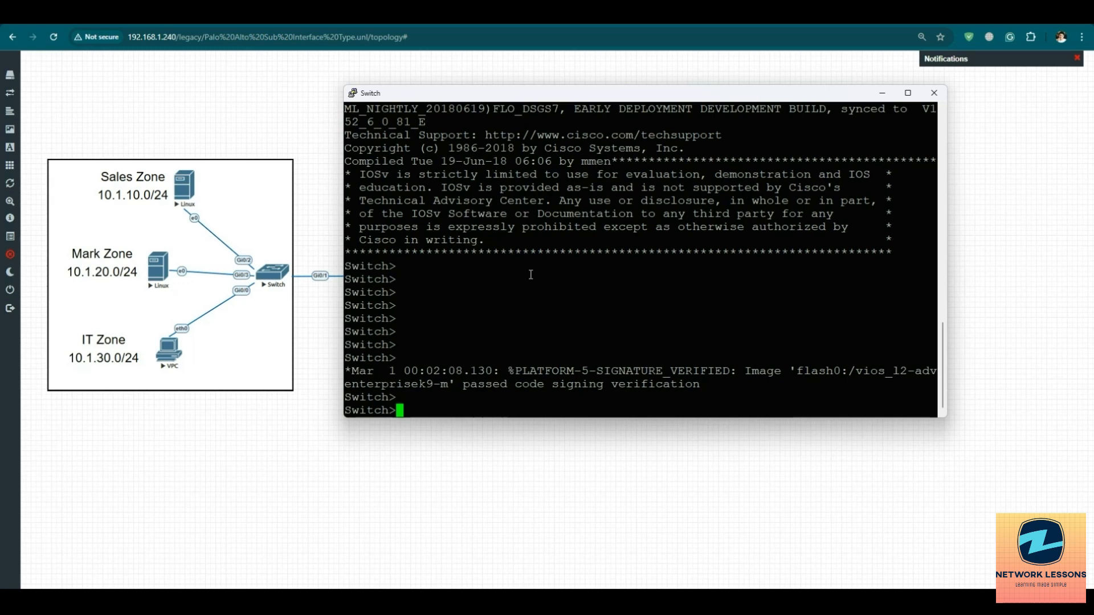
text(config t)
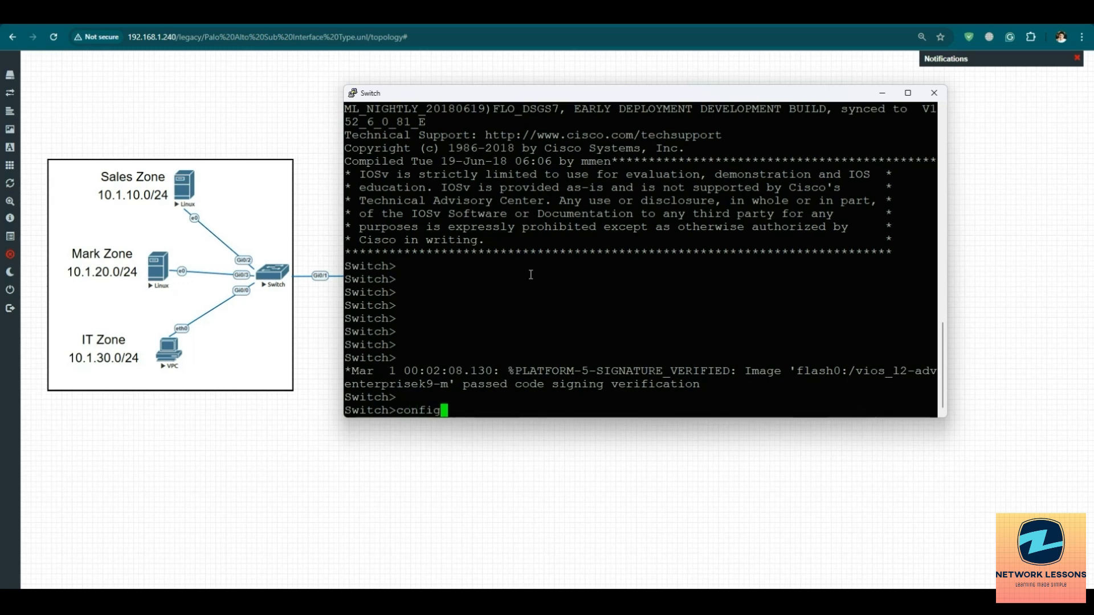
key(Return)
key(Return)
key(Return)
key(Return)
Enter privileged mode on the Switch with en and enter global configuration mode with config t
text(en)
key(Return)
text(config t)
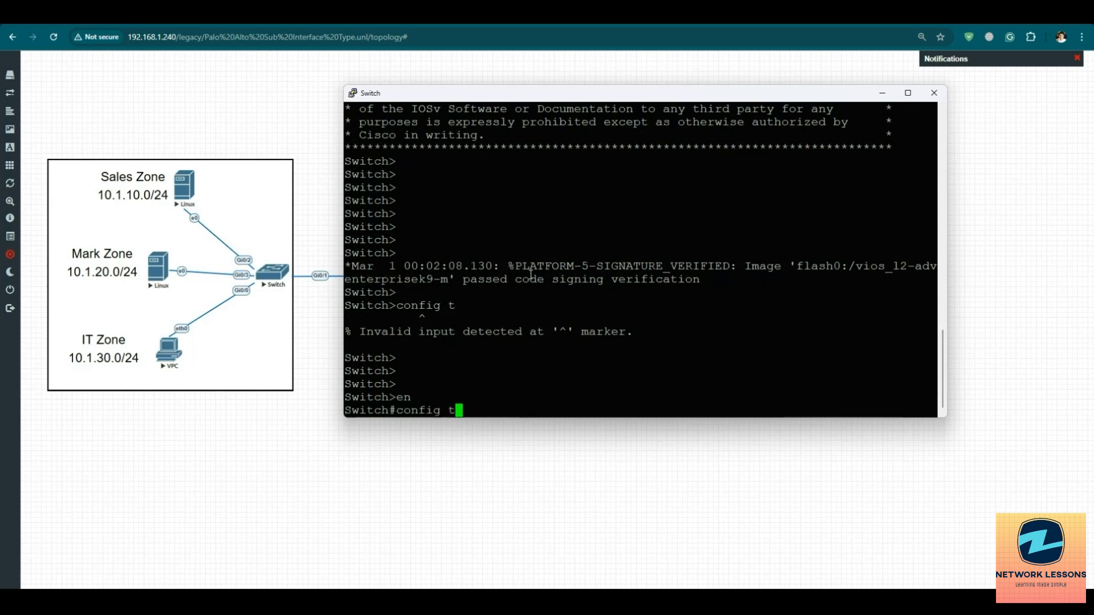
key(Return)
key(Return)
key(Return)
key(Return)
key(Return)
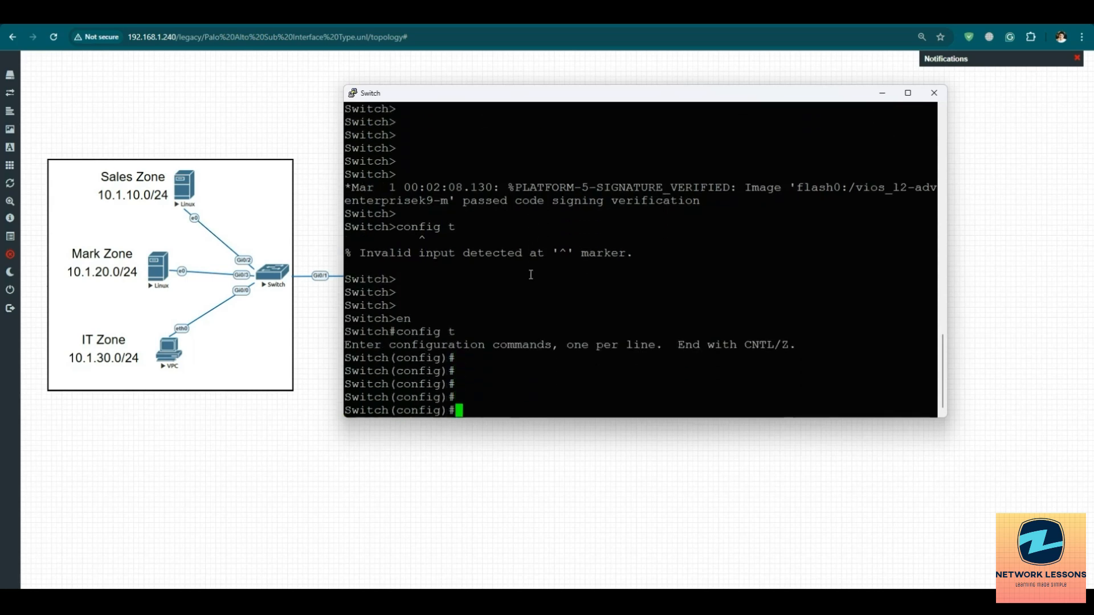
Create VLAN 10 on the Switch, name it Sales, and return to global configuration mode
text(Vlan)
key(Tab)
text(10)
key(Return)
text(nam)
key(Tab)
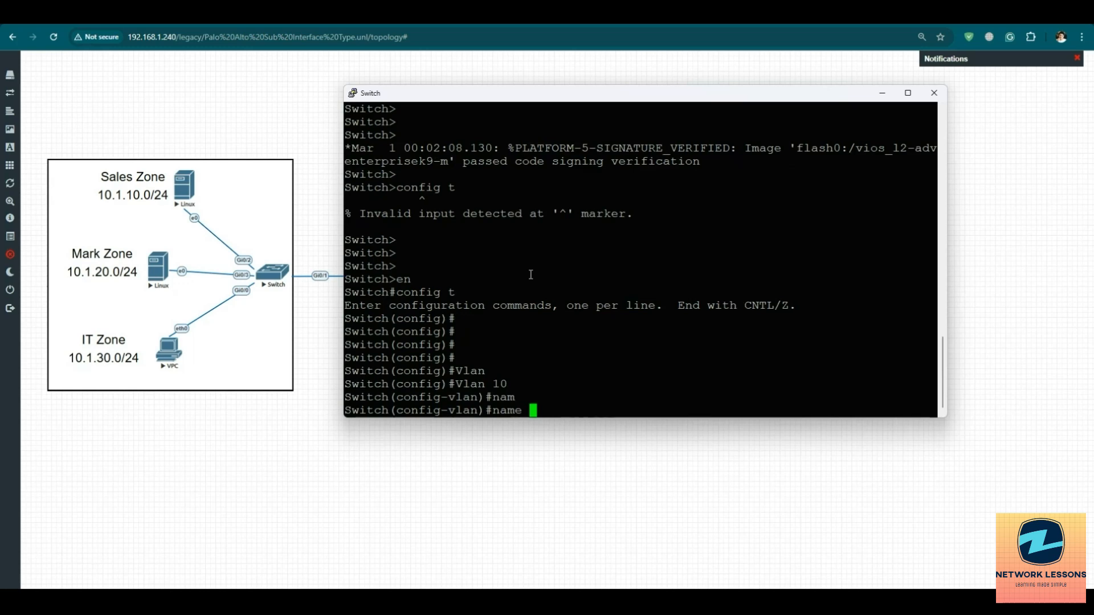
text(Sales)
key(Return)
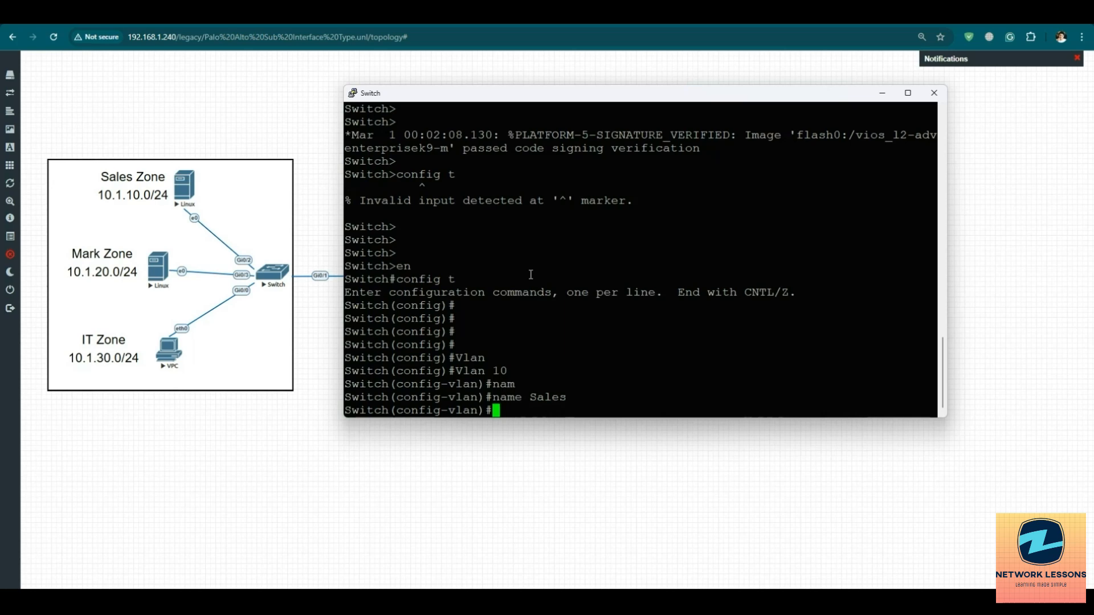
text(exit)
key(Return)
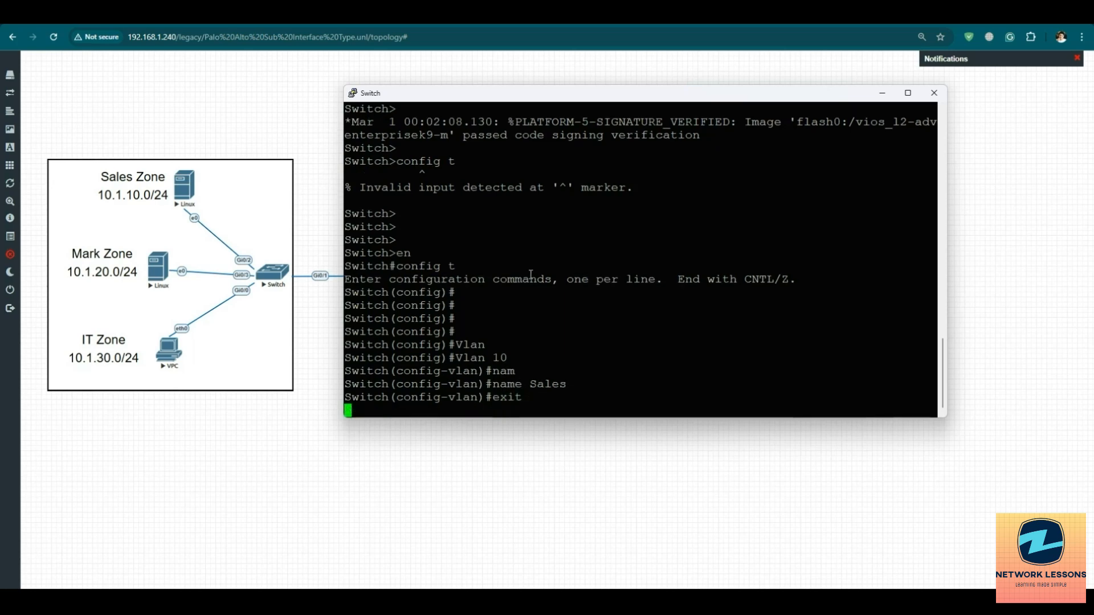
key(Return)
Create VLAN 20 on the Switch, name it Mark, and return to global configuration mode
text(vlan )
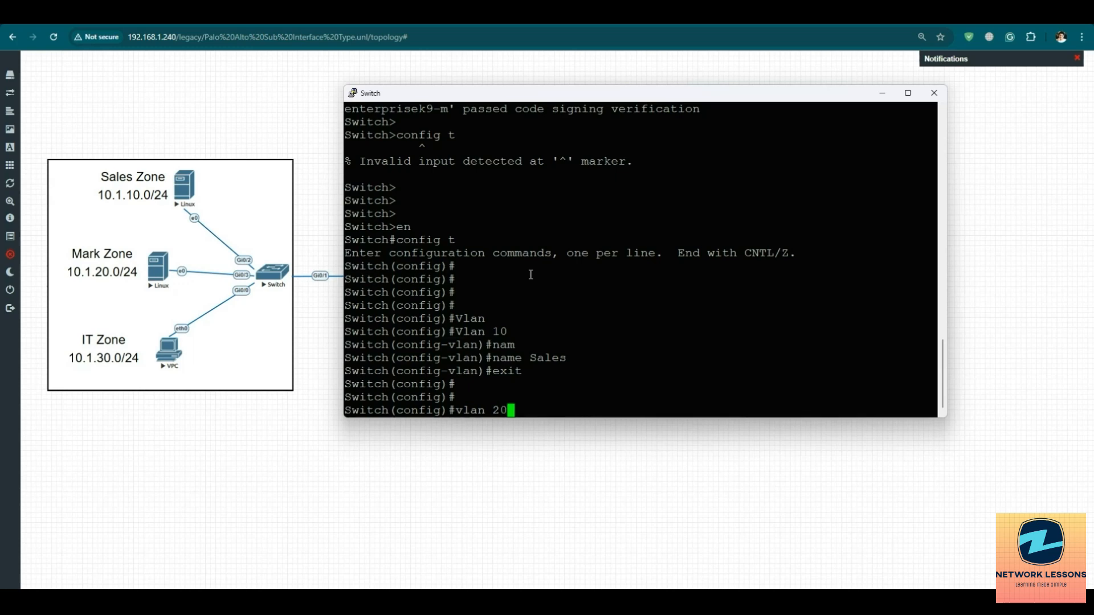
text(20)
key(Return)
text(name)
key(Tab)
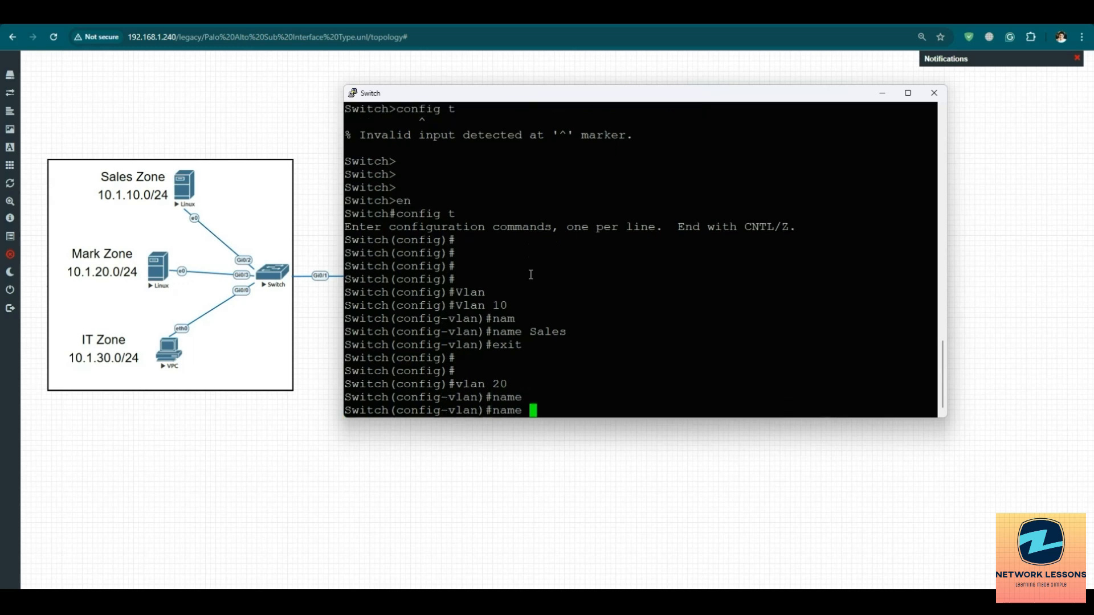
text(Mark)
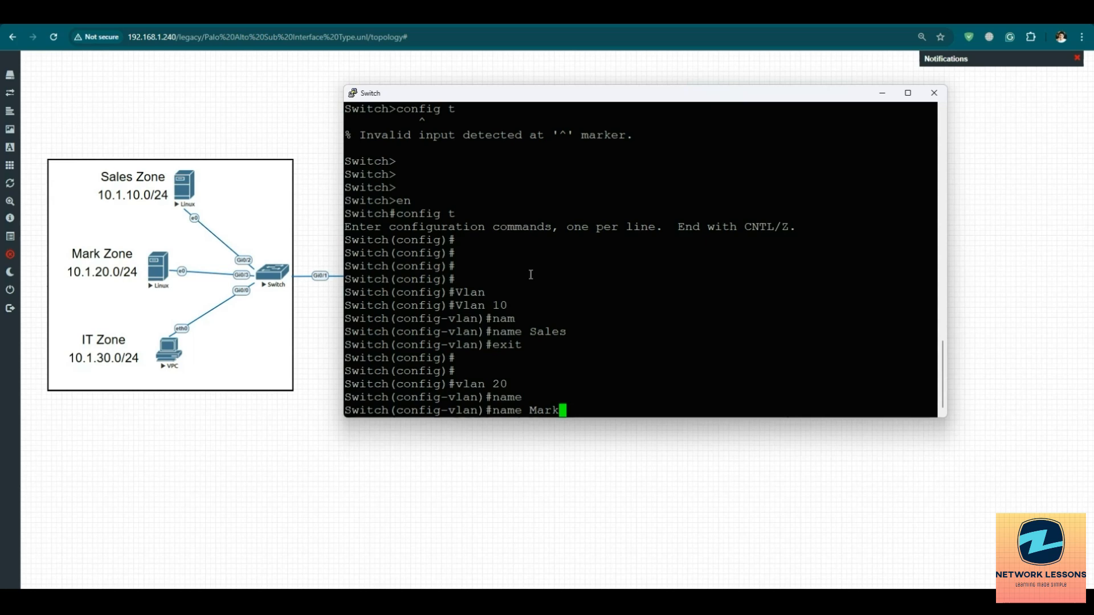
key(Return)
key(Return)
text(exit)
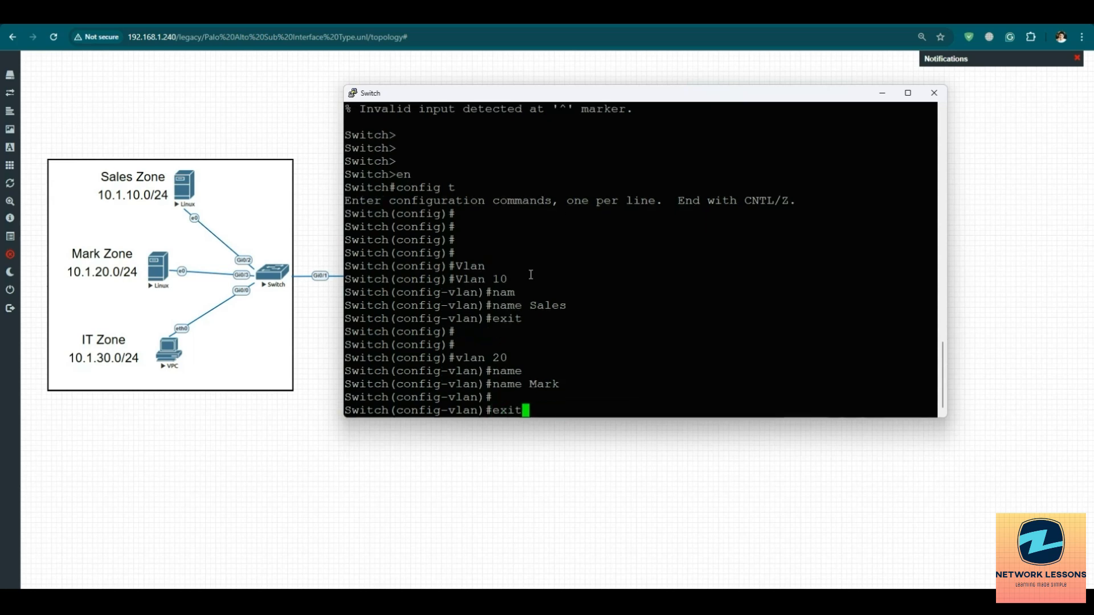
key(Return)
key(Return)
key(Return)
key(Return)
Create VLAN 30 on the Switch, name it IT, and return to global configuration mode
text(vlan 30)
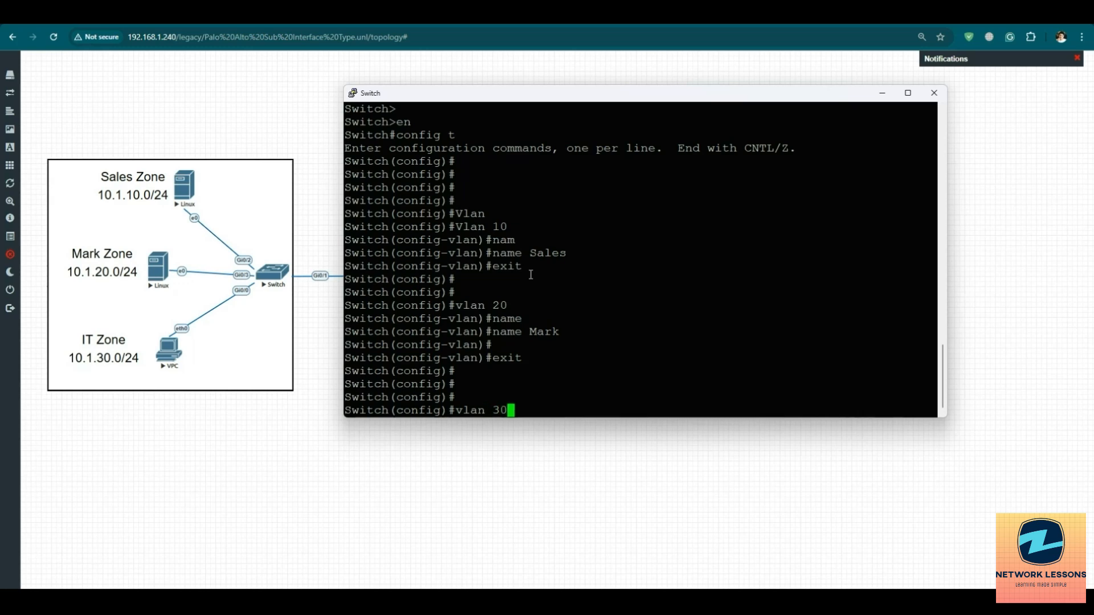
key(Return)
text(name IT)
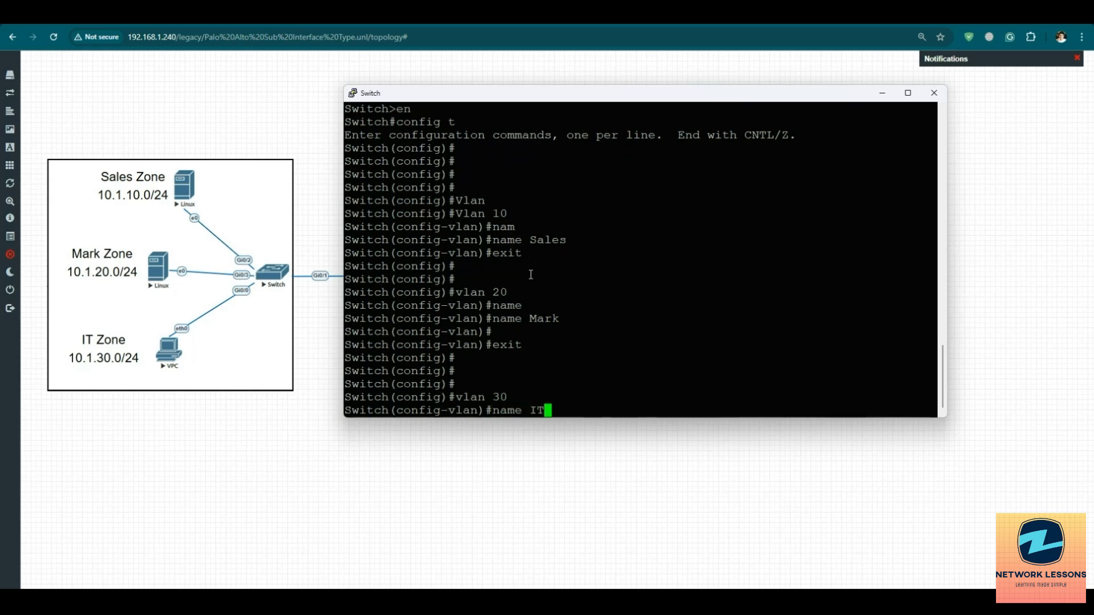
key(Return)
key(Return)
key(Return)
key(Return)
text(exit)
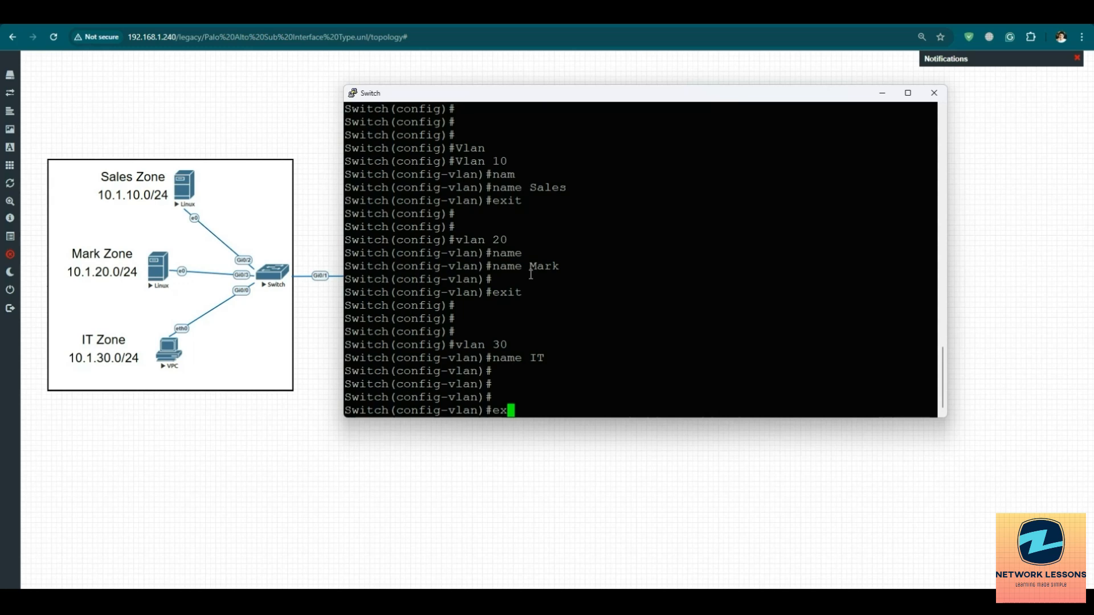
key(Return)
key(Return)
key(Return)
key(Return)
Check the Switch's VLAN list with do sh vlan brief
text(d)
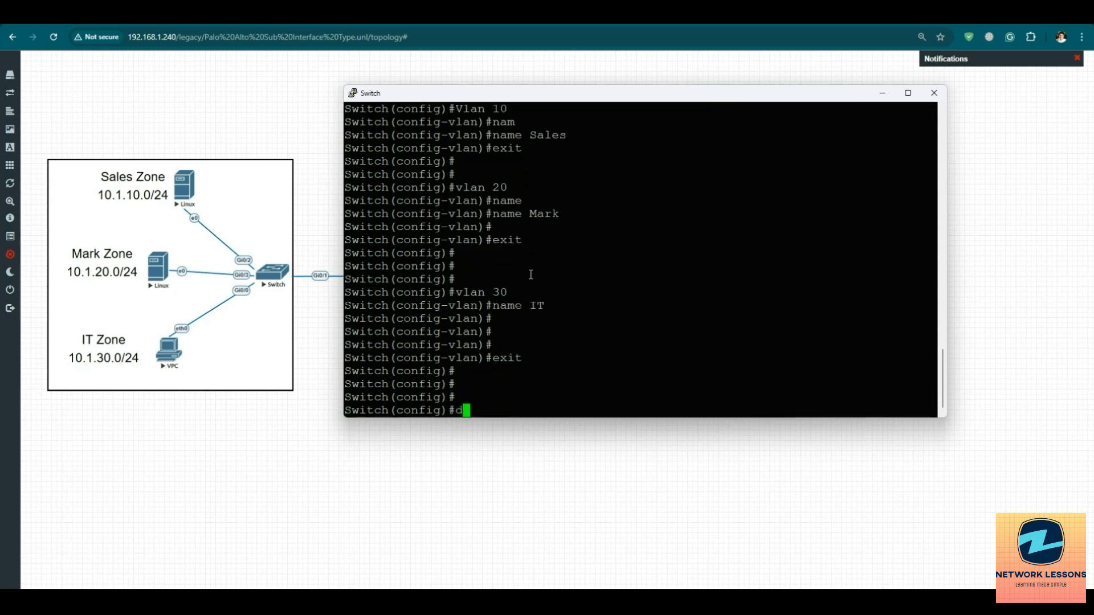
text(o sh vlan bri)
key(Tab)
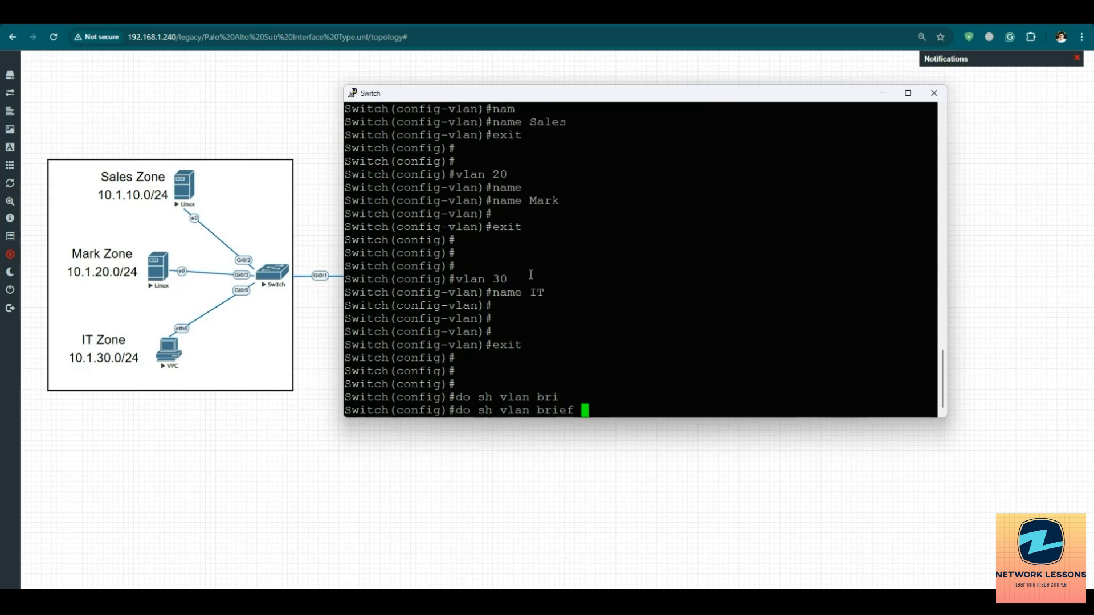
key(Return)
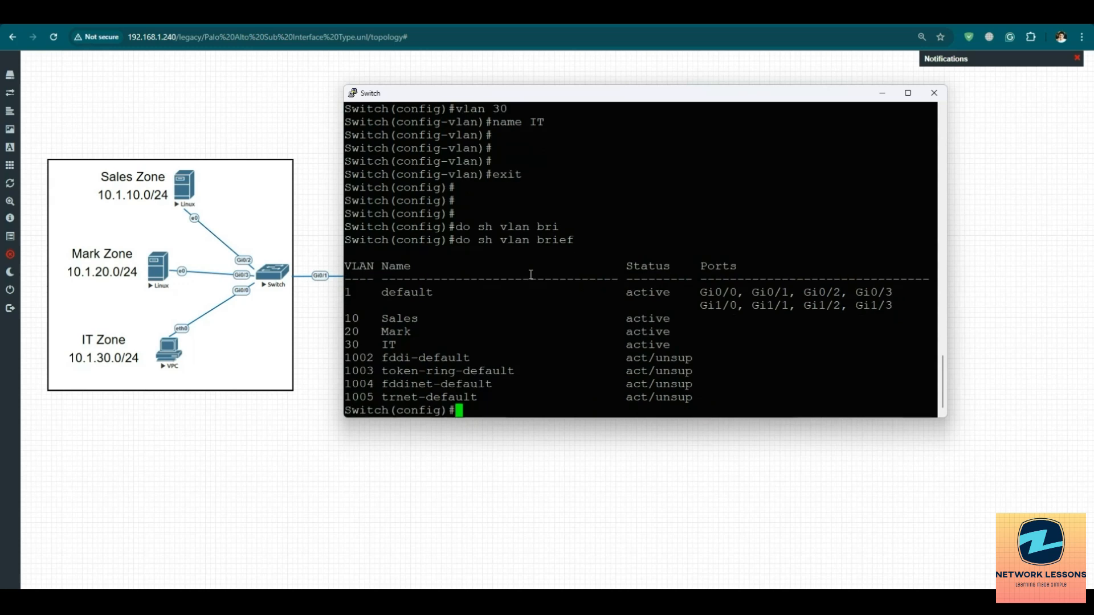
key(Return)
key(Return)
key(Return)
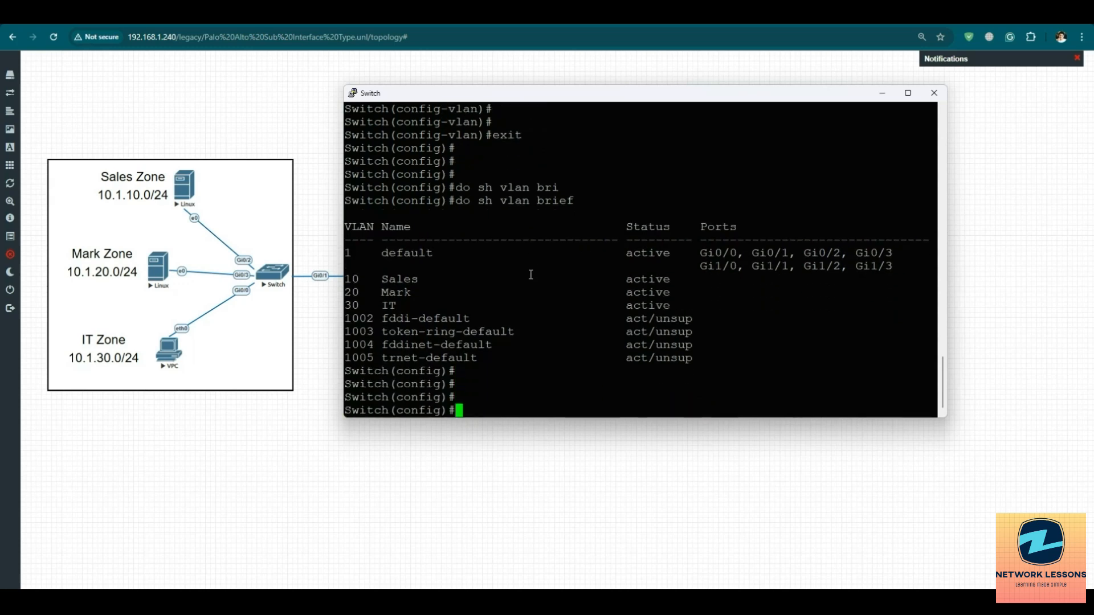
key(Return)
key(Return)
Configure interface gigabitEthernet 0/2 as a host port with switchport host
text(inter)
key(Tab)
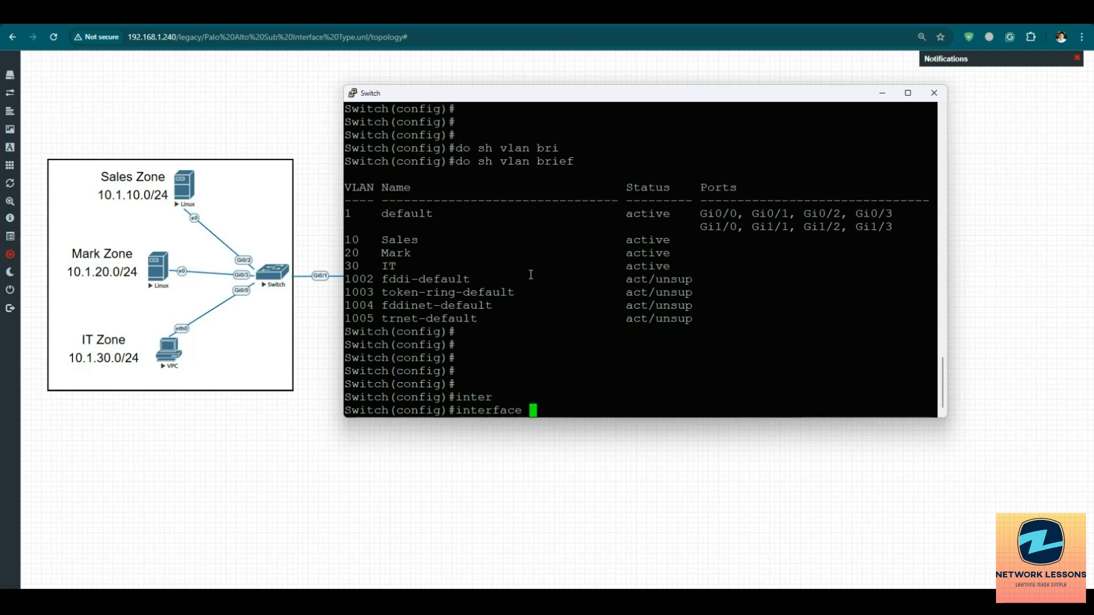
text(gi)
key(Tab)
text(0/)
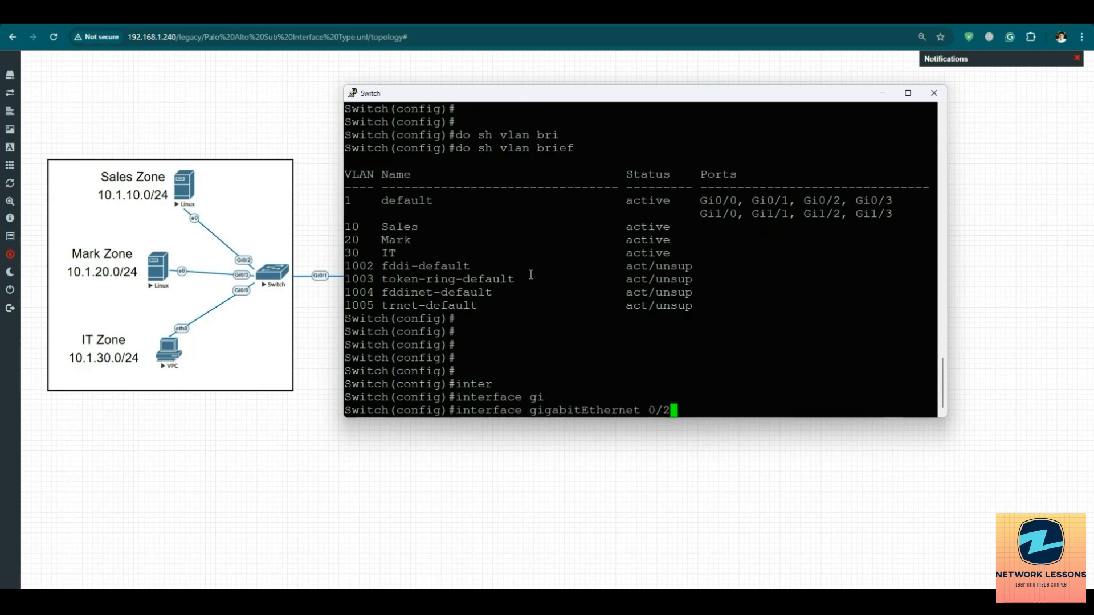
text(2)
key(Return)
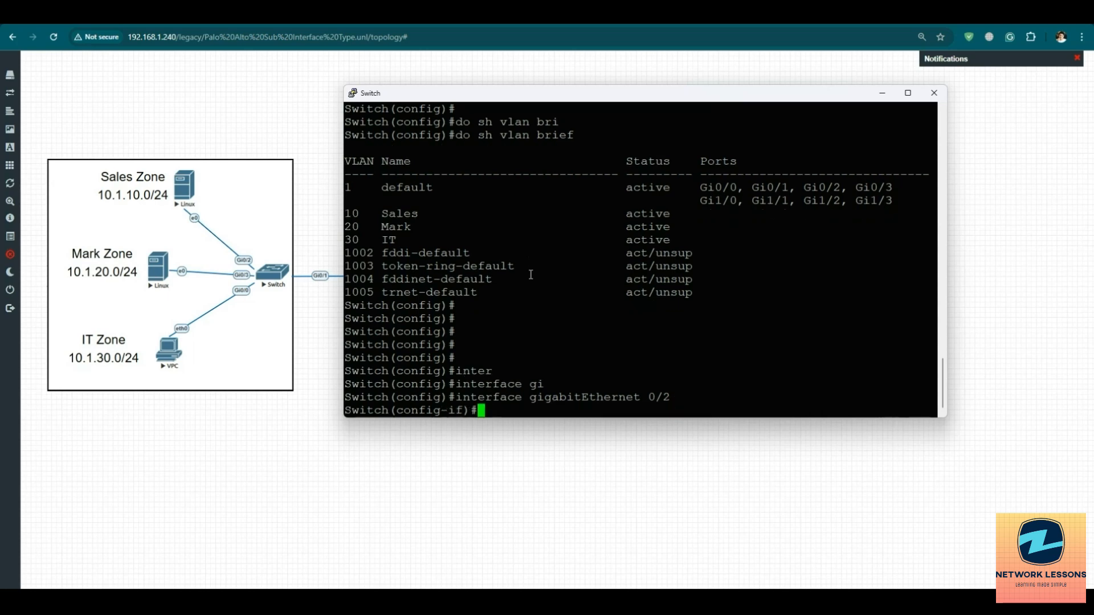
key(Return)
text(swi)
key(Tab)
text(ho)
key(Tab)
key(Return)
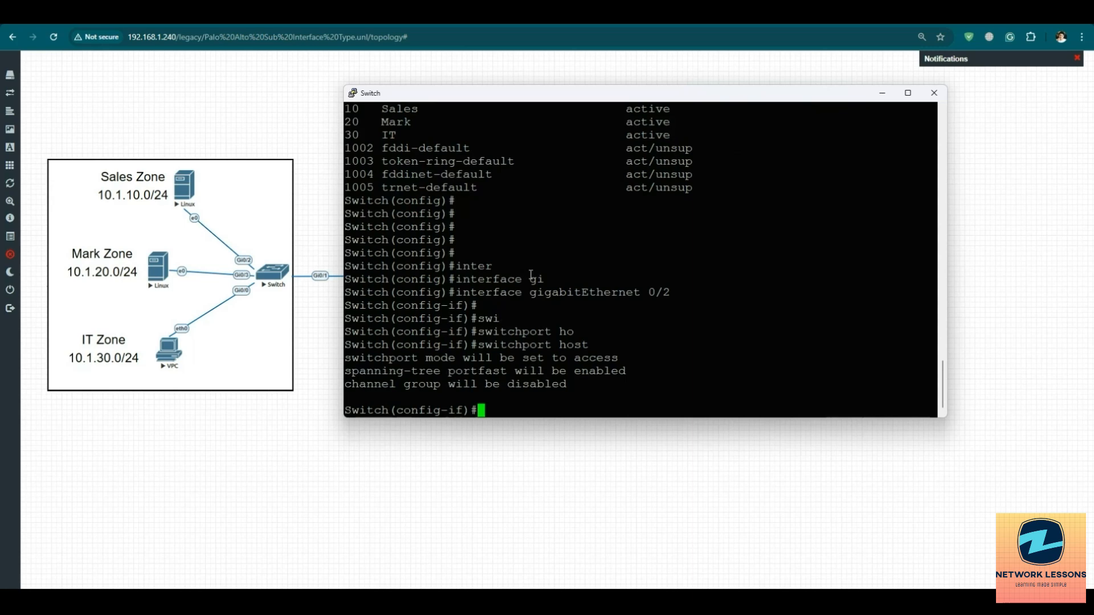
Assign interface gigabitEthernet 0/2 to access VLAN 10 and leave interface configuration mode
text(swi)
key(Tab)
text(ac)
key(Tab)
text(v)
key(Tab)
text(10)
key(Return)
key(Return)
key(Return)
key(Return)
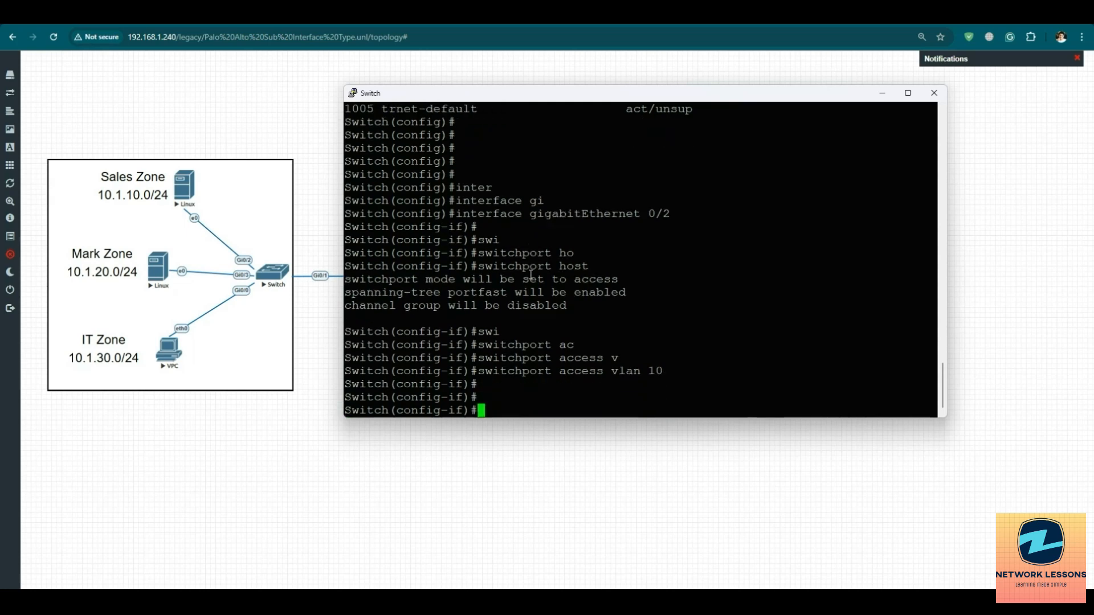
text(exit)
key(Return)
key(Return)
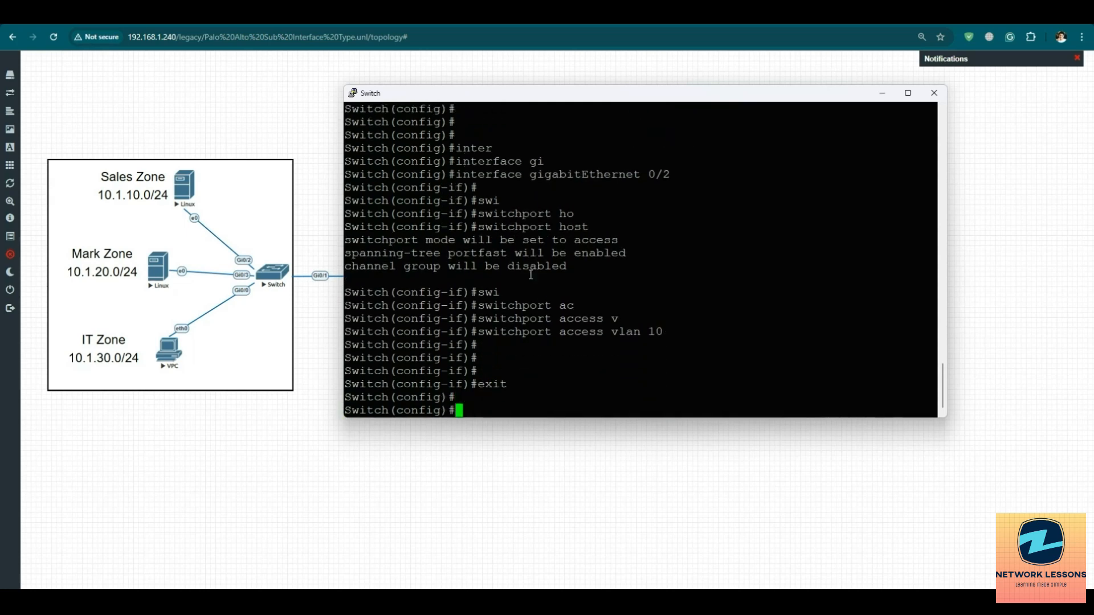
Configure interface gigabitEthernet 0/3 on the Switch as a host port with switchport host
text(inter)
key(Tab)
text(gi)
key(Tab)
text(0/3)
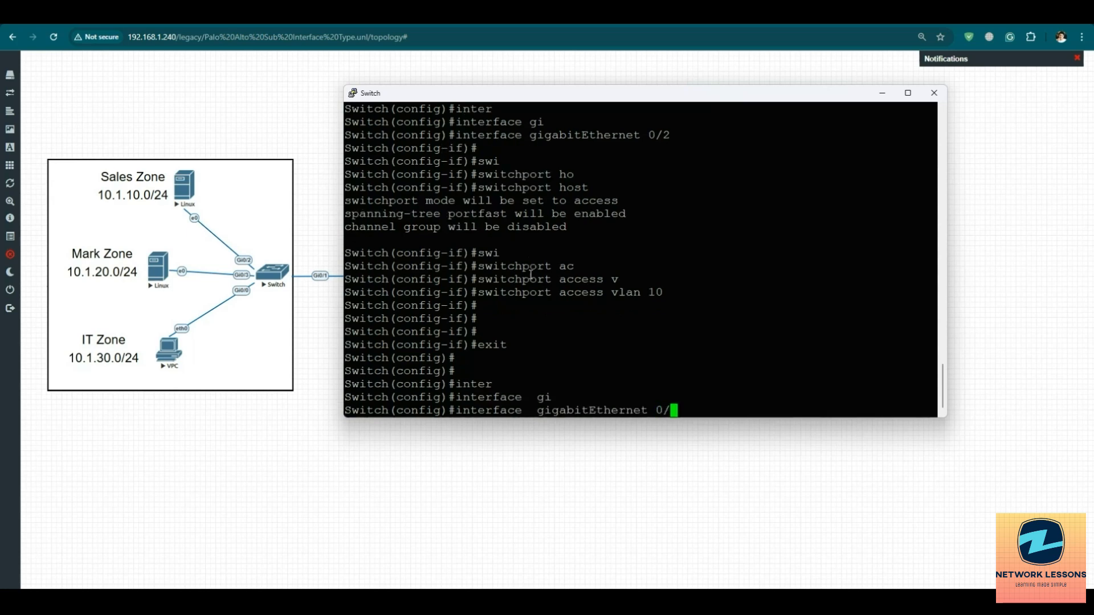
key(Return)
text(swi ho)
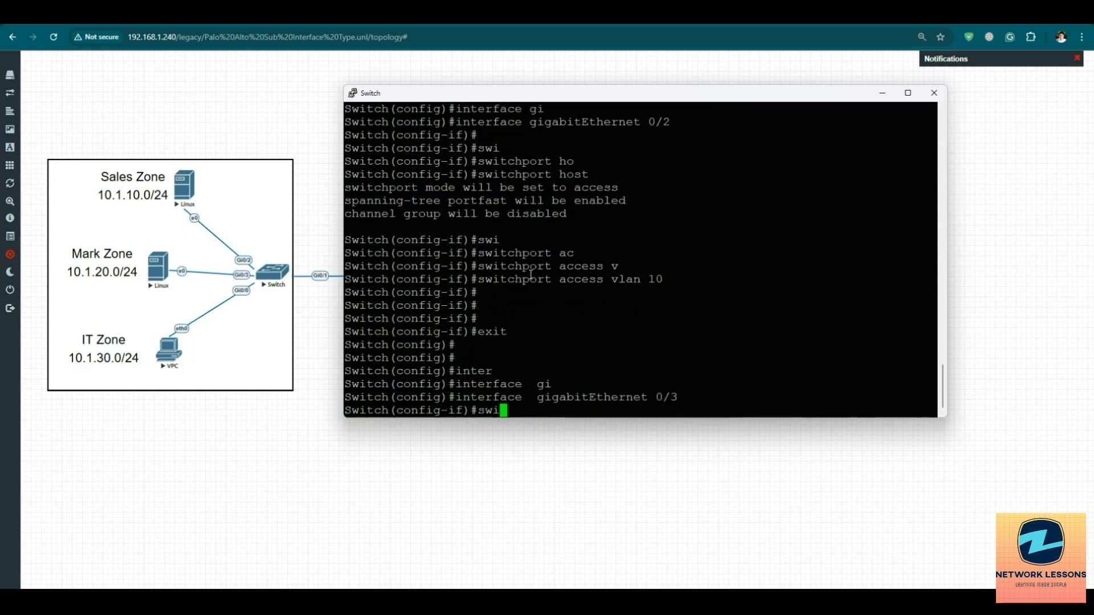
key(Tab)
text(ho)
key(Tab)
key(Return)
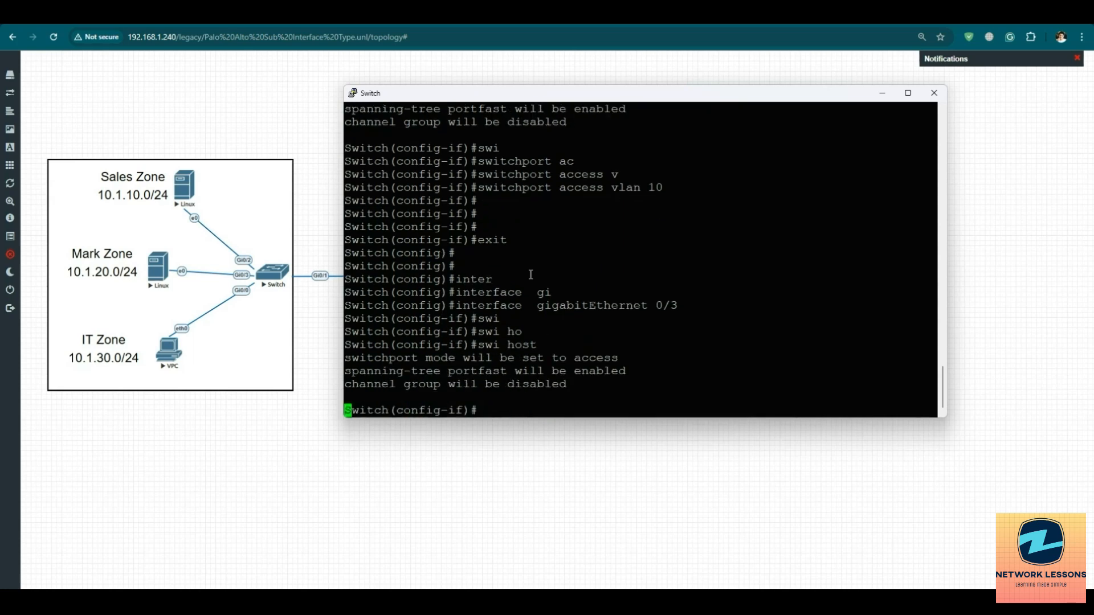
key(Return)
key(Return)
Assign interface gigabitEthernet 0/3 to access VLAN 20
text(swi)
key(Tab)
text(accv)
key(Tab)
key(BackSpace)
key(Tab)
text(v)
key(Tab)
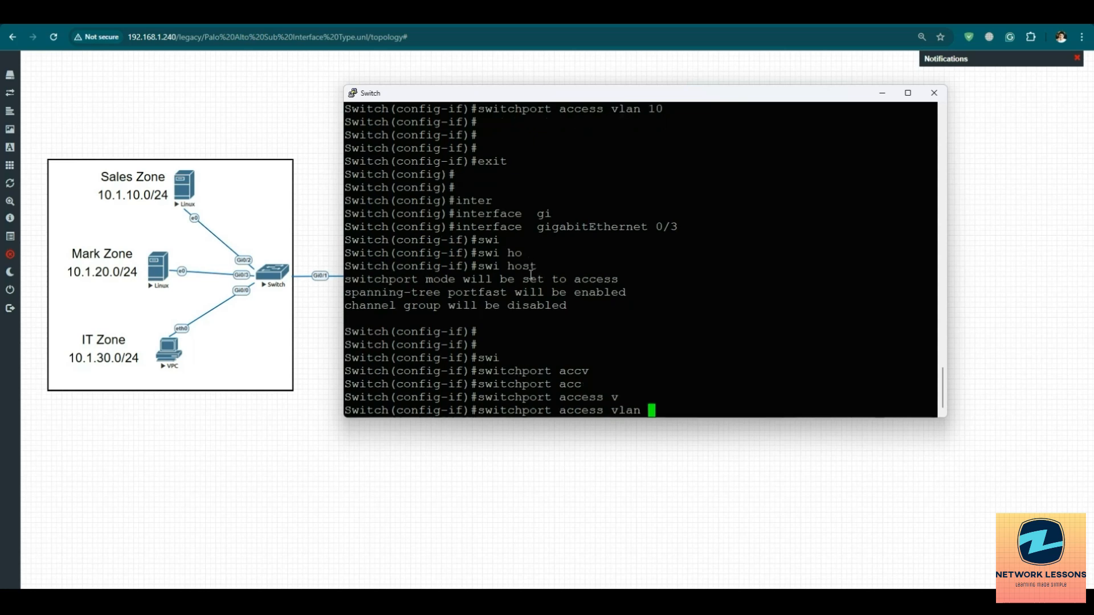
text(20)
key(Return)
key(Return)
key(Return)
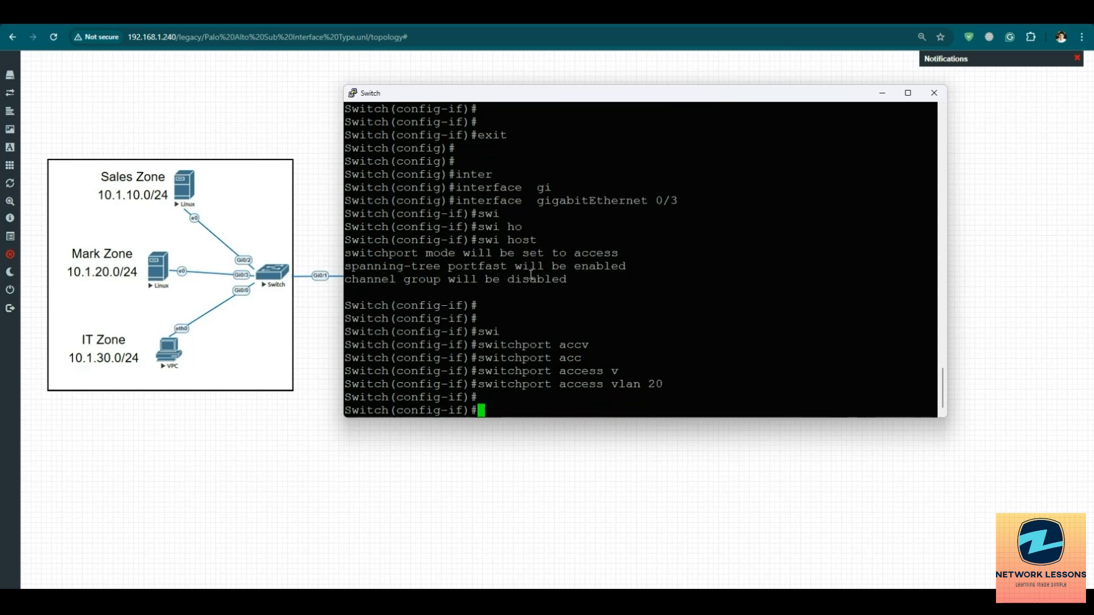
key(Return)
key(Return)
Leave interface configuration mode for gigabitEthernet 0/3 and return to global configuration mode
text(inter)
key(Tab)
key(BackSpace)
key(BackSpace)
key(BackSpace)
key(BackSpace)
key(BackSpace)
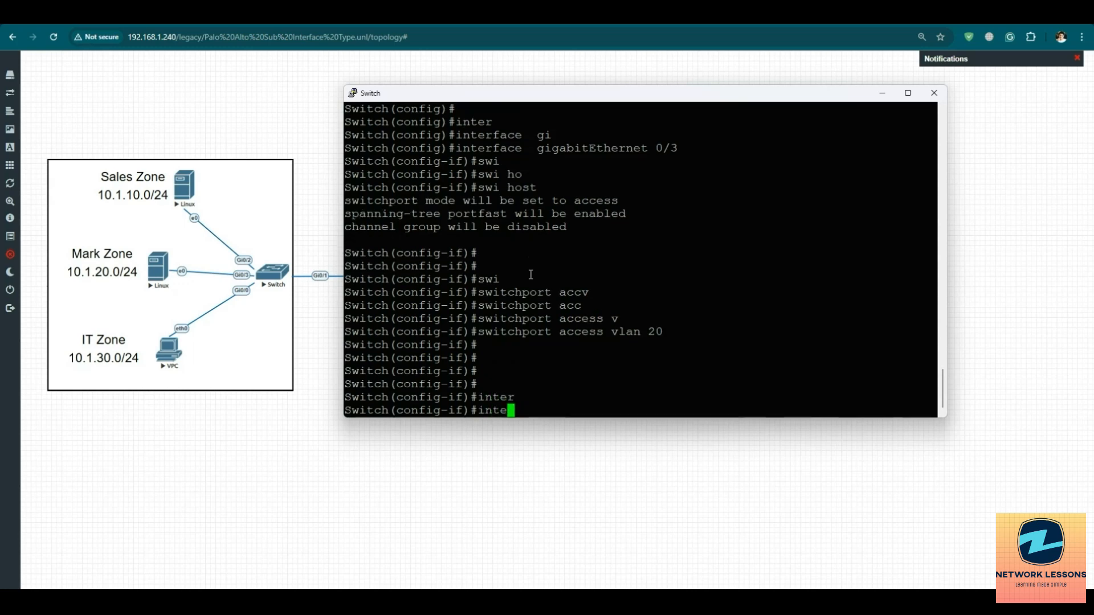
text(exi)
key(Tab)
key(Return)
key(Return)
key(Return)
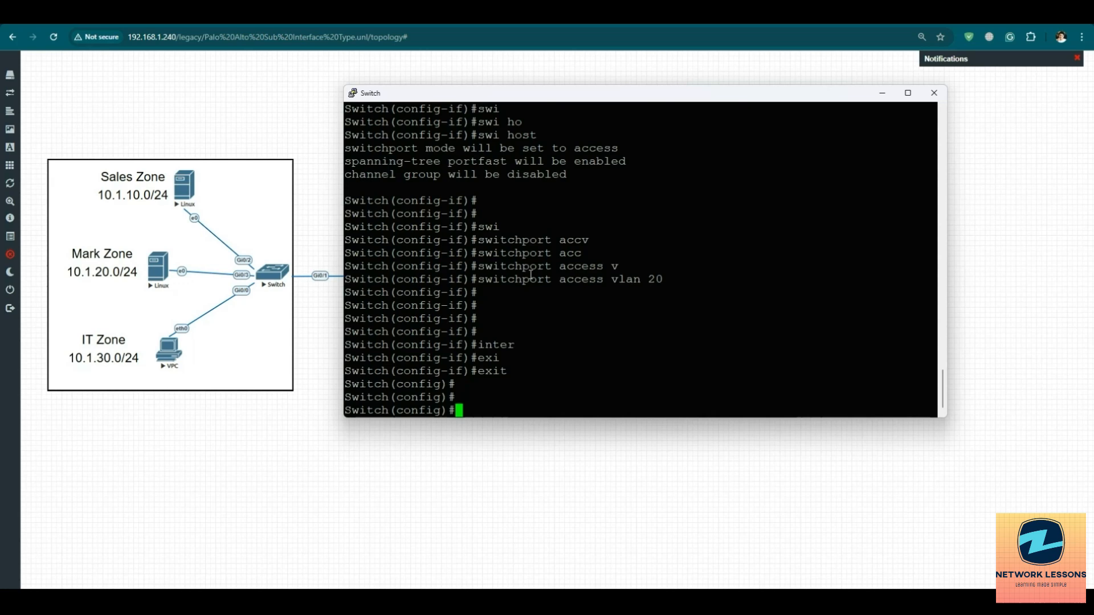
Configure interface gigabitEthernet 0/0 on the Switch as a host port with switchport host
text(inter)
key(Tab)
text(gig)
key(Tab)
text(-)
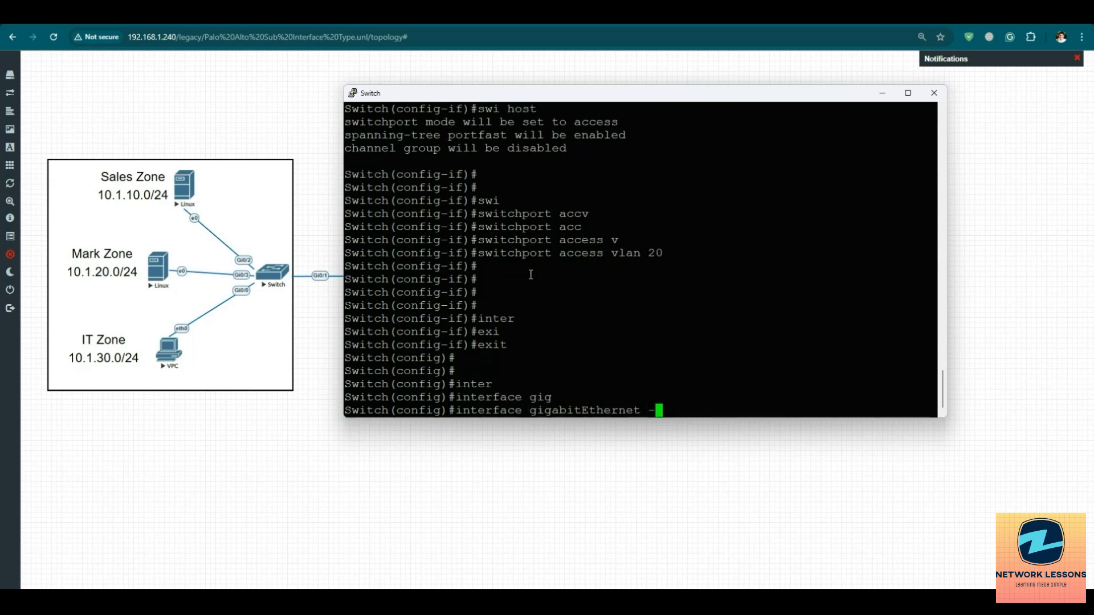
text(0/0)
key(Return)
key(Return)
key(Return)
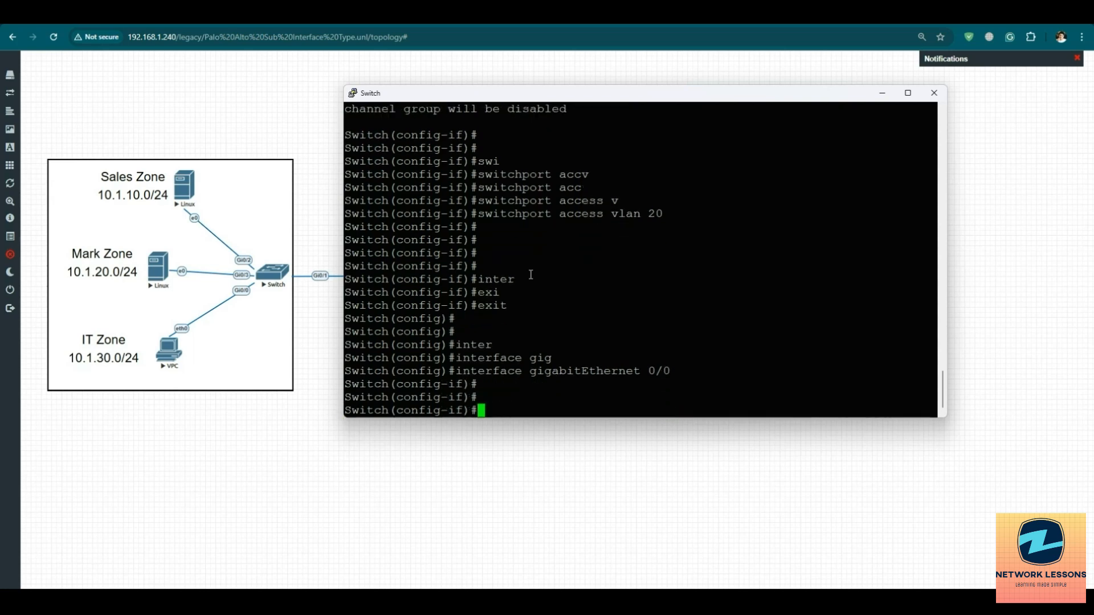
text(swi)
key(Tab)
text(ho)
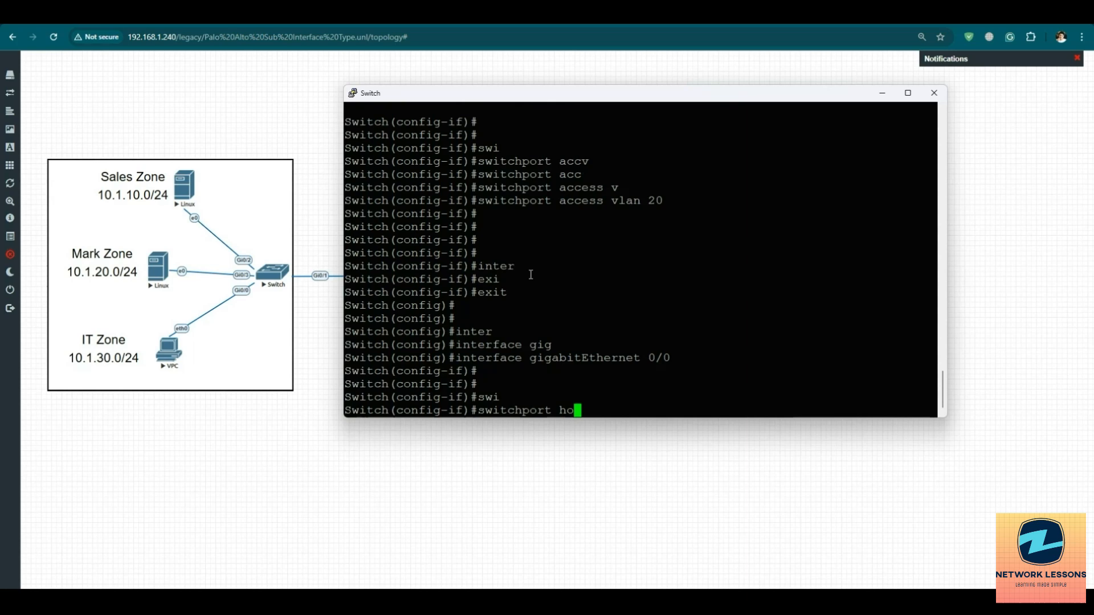
key(Tab)
key(Return)
Assign interface gigabitEthernet 0/0 to access VLAN 30 and return to global configuration mode
text(swi)
key(Tab)
text(ac)
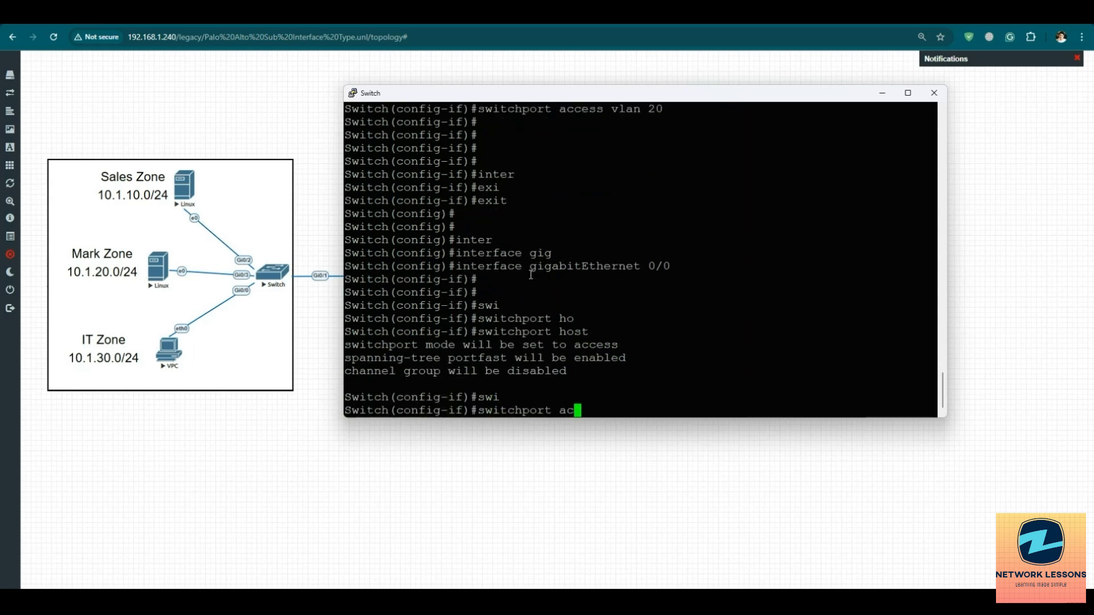
text(c)
key(Tab)
text(v)
key(Tab)
text(30)
key(Return)
key(Return)
key(Return)
key(Return)
key(Return)
text(exi)
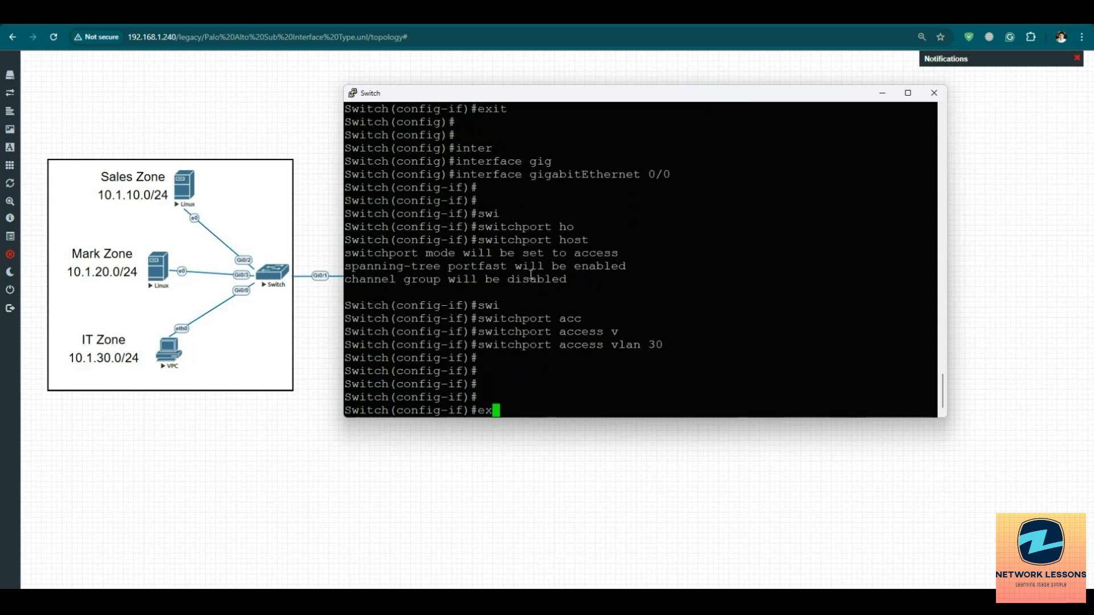
key(Return)
key(Return)
key(Return)
End configuration mode and save the Switch's configuration with wr
text(end)
key(Return)
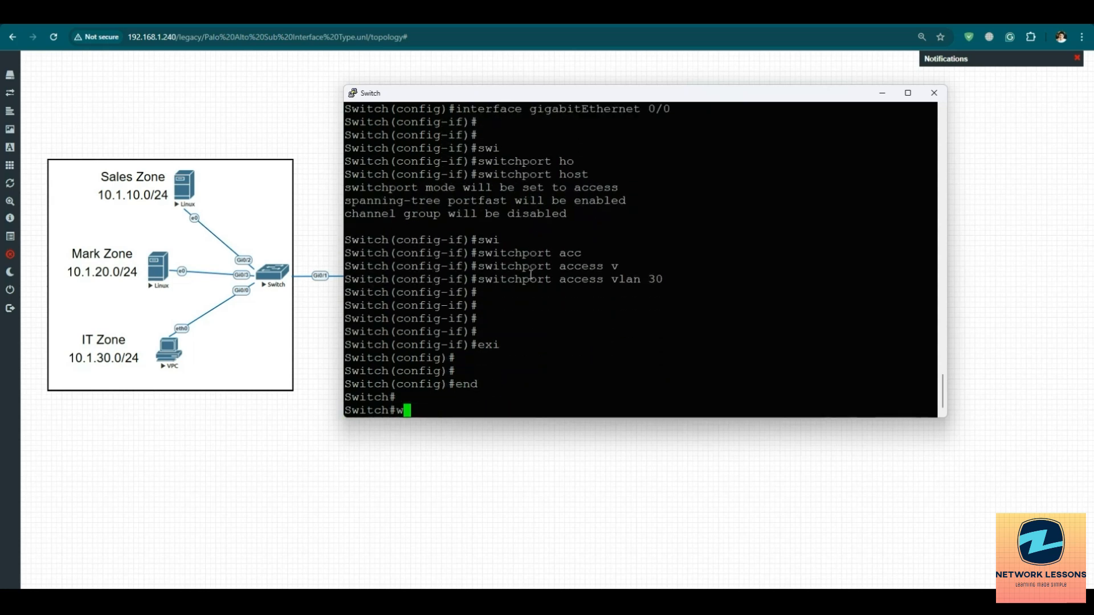
text(wr)
key(Return)
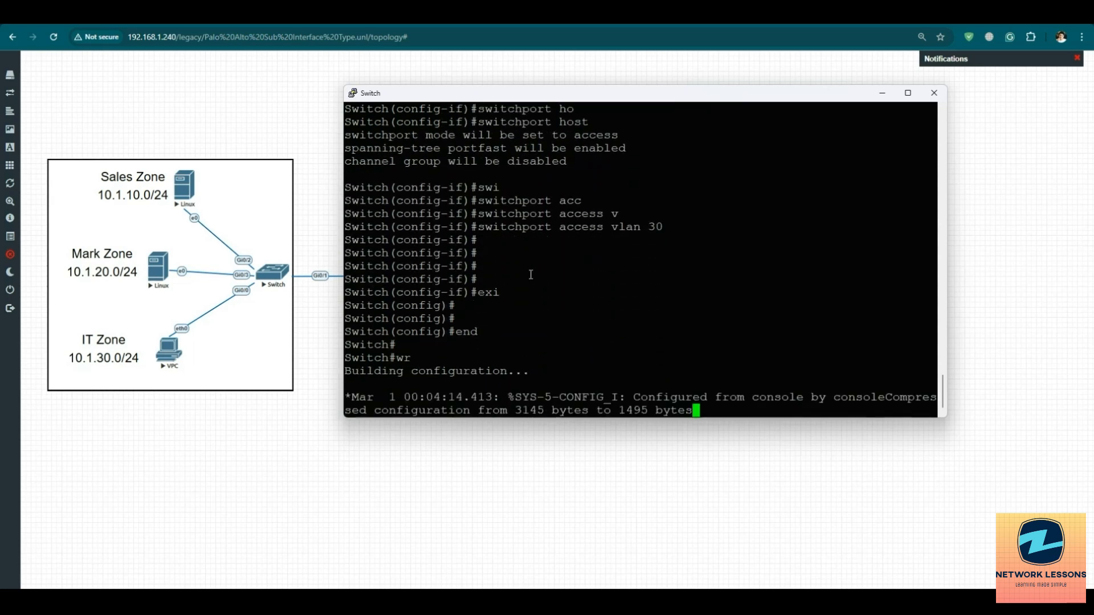
key(Return)
key(Return)
key(Return)
key(Return)
key(Return)
key(Return)
key(Return)
key(Return)
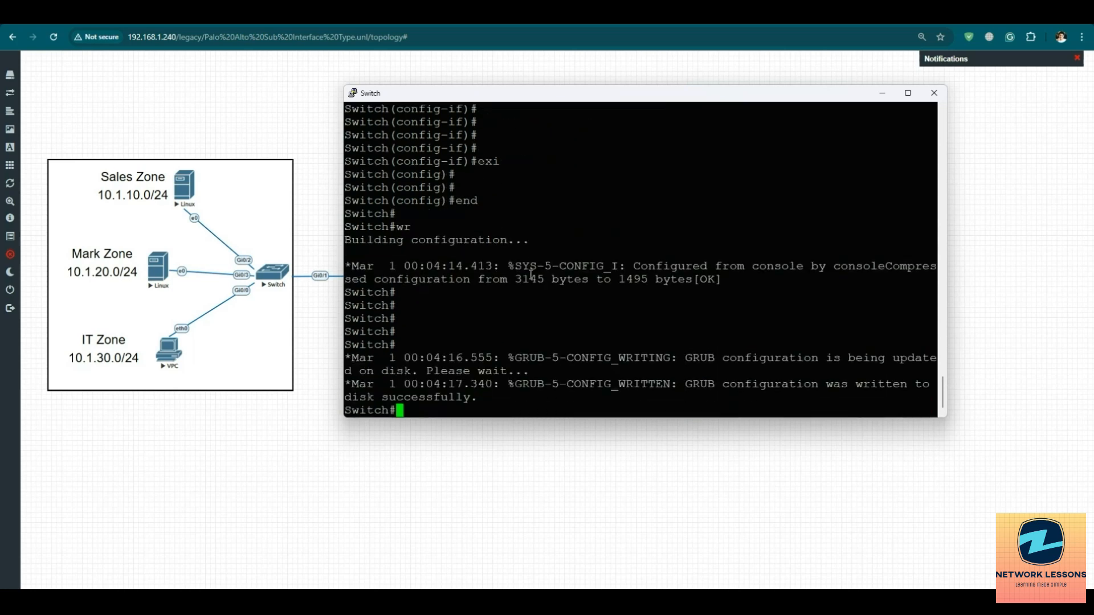
Check the Switch's VLAN port assignments with show vlan brief
key(Return)
text(show vl)
key(Tab)
text(br)
key(Tab)
key(Return)
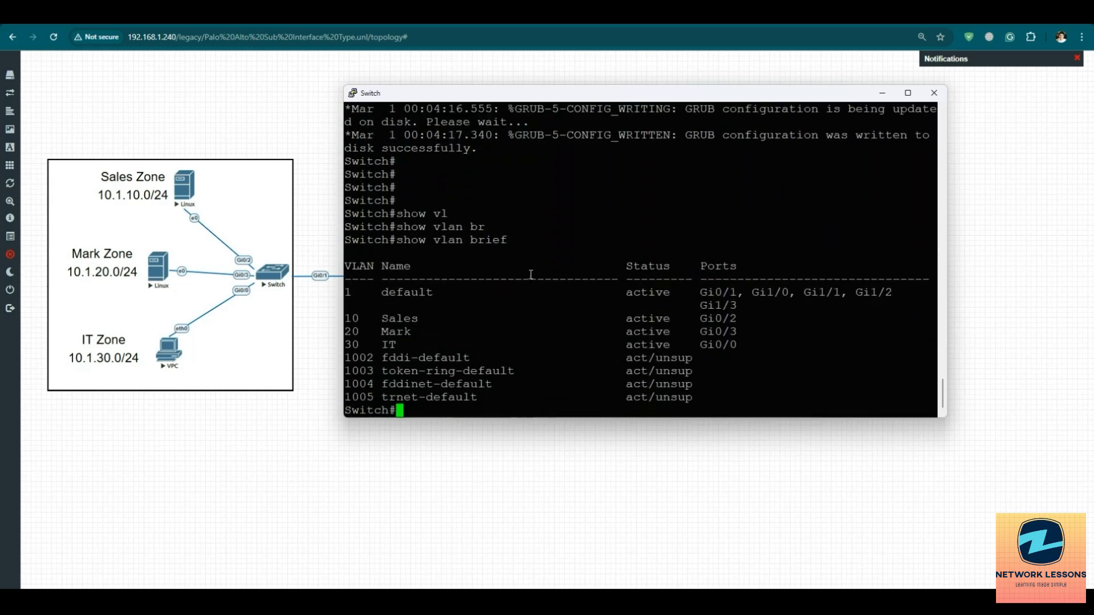
key(Return)
key(Return)
key(Return)
key(Return)
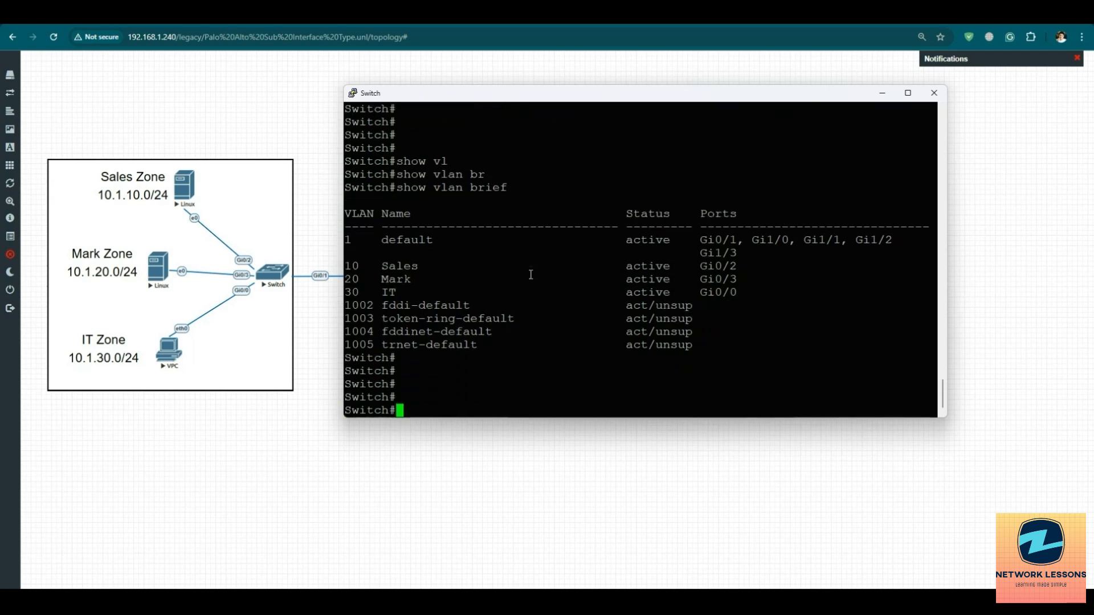
Enter global configuration mode, create interface vlan 10 and enable it with no shutdown
text(config t)
key(Return)
key(Return)
key(Return)
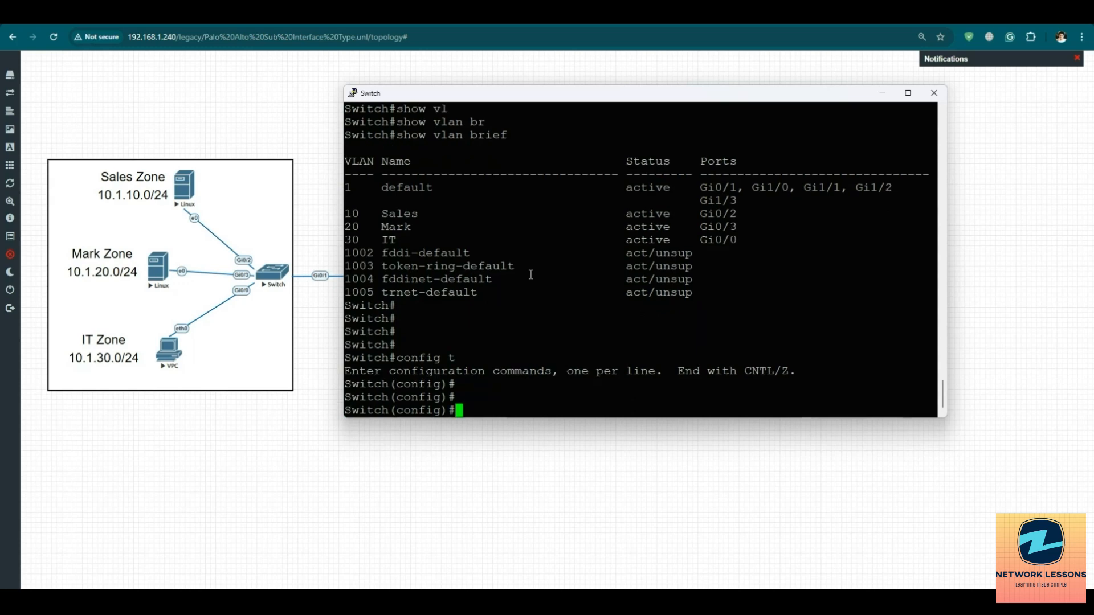
text(inte)
key(Tab)
text(vlan 10)
key(Return)
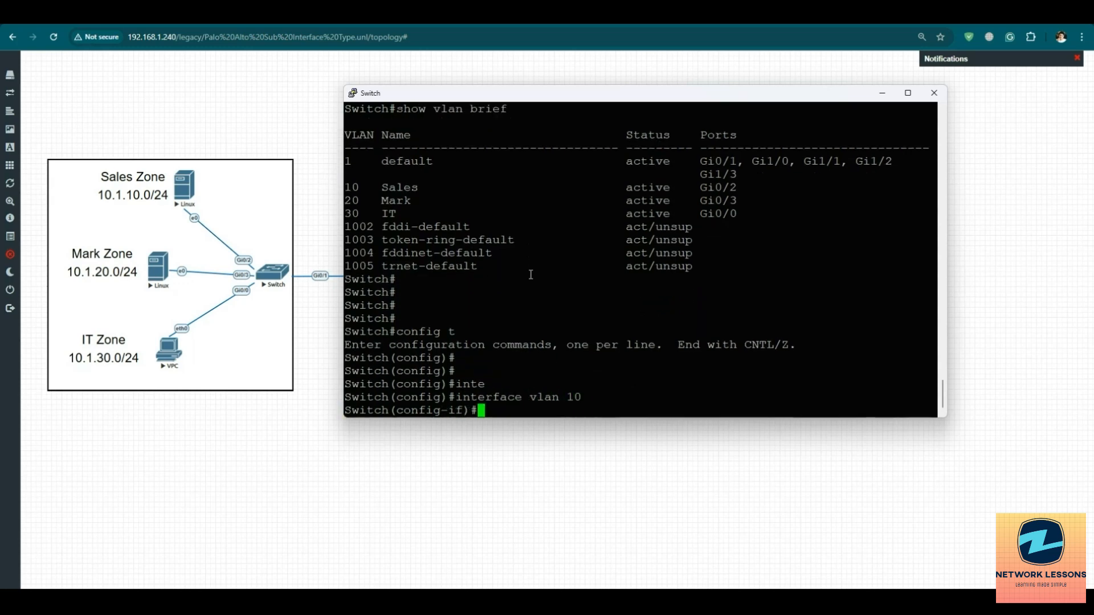
key(Return)
key(Return)
key(Return)
text(no sdhu)
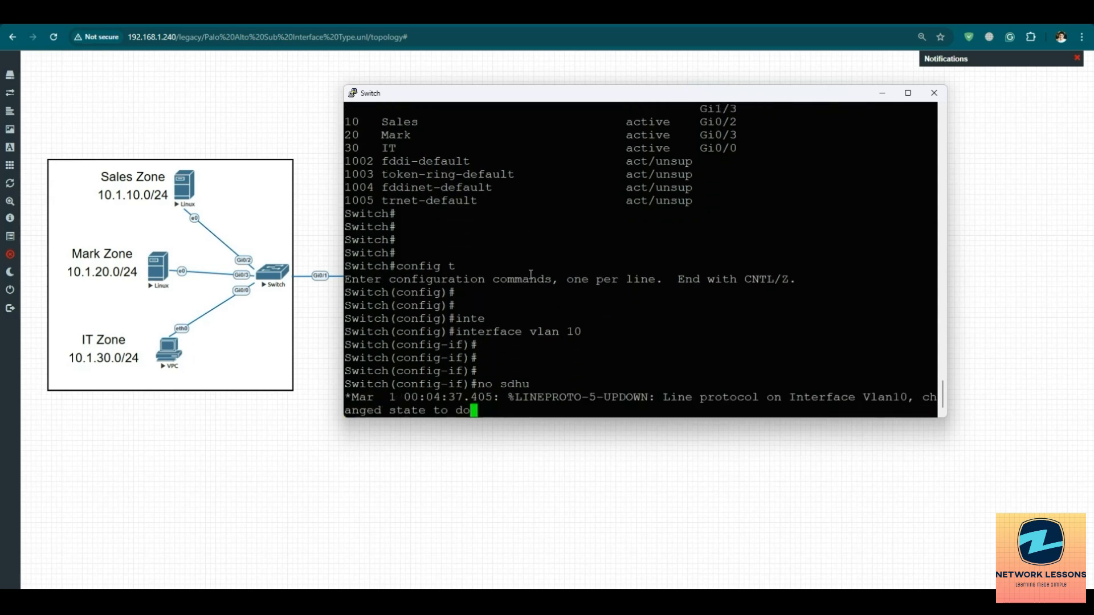
key(BackSpace)
text(u)
key(Tab)
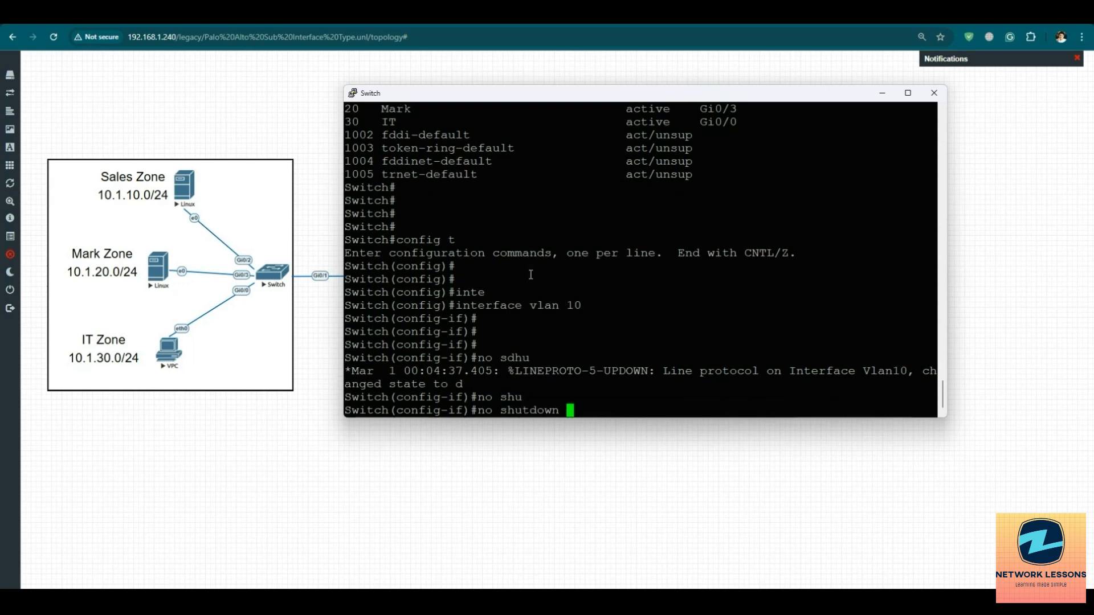
key(Return)
key(Return)
Assign IP address 10.1.10.10 with mask 255.255.255.0 to interface vlan 10 and return to global configuration mode
text(ip add)
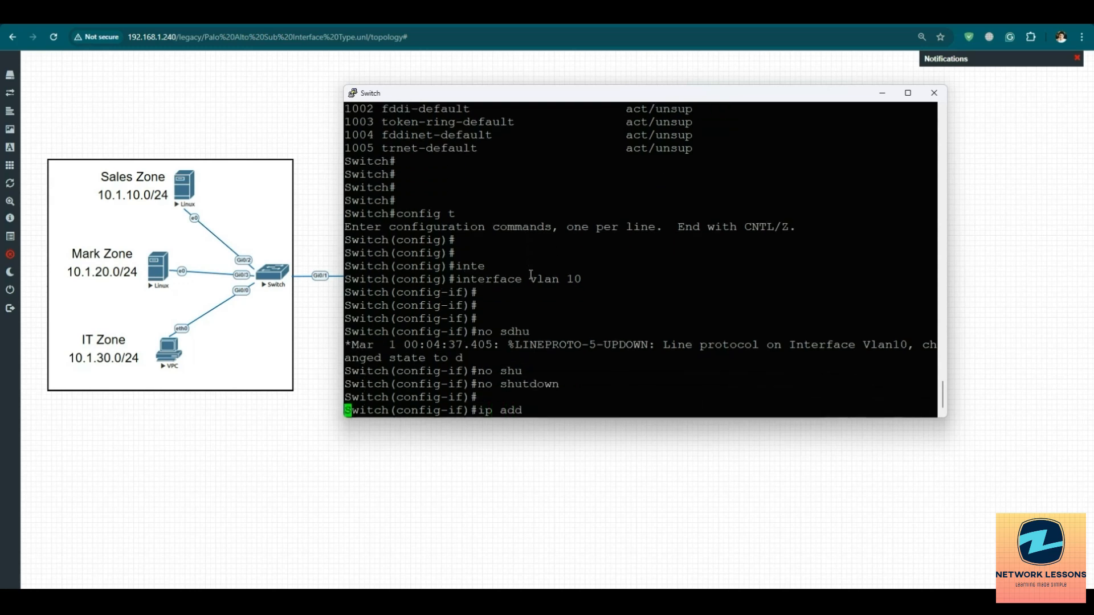
key(Tab)
text(10)
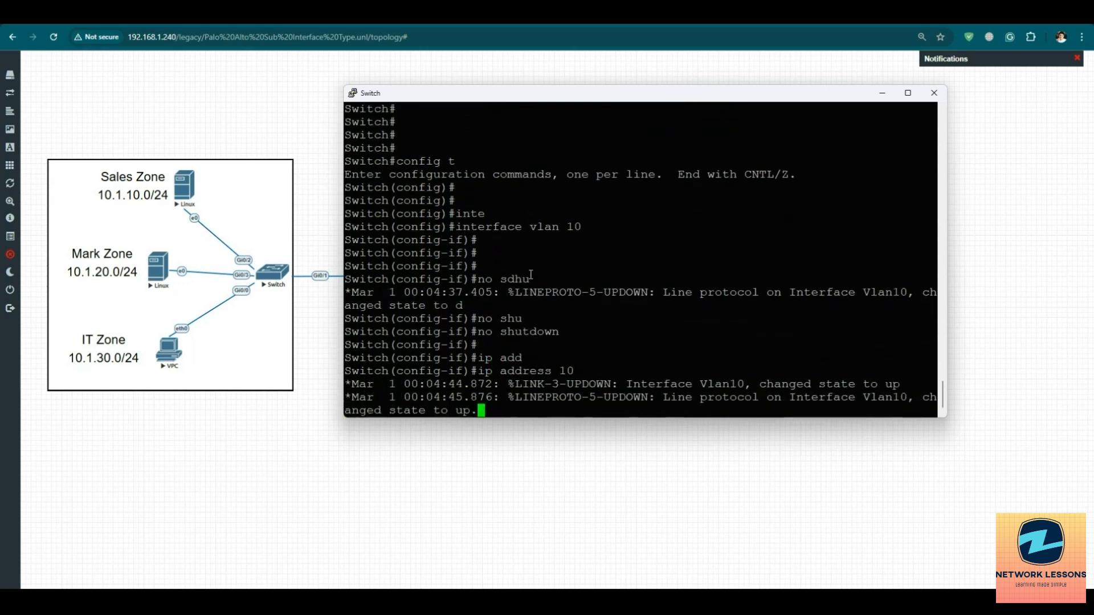
text(.1.10.)
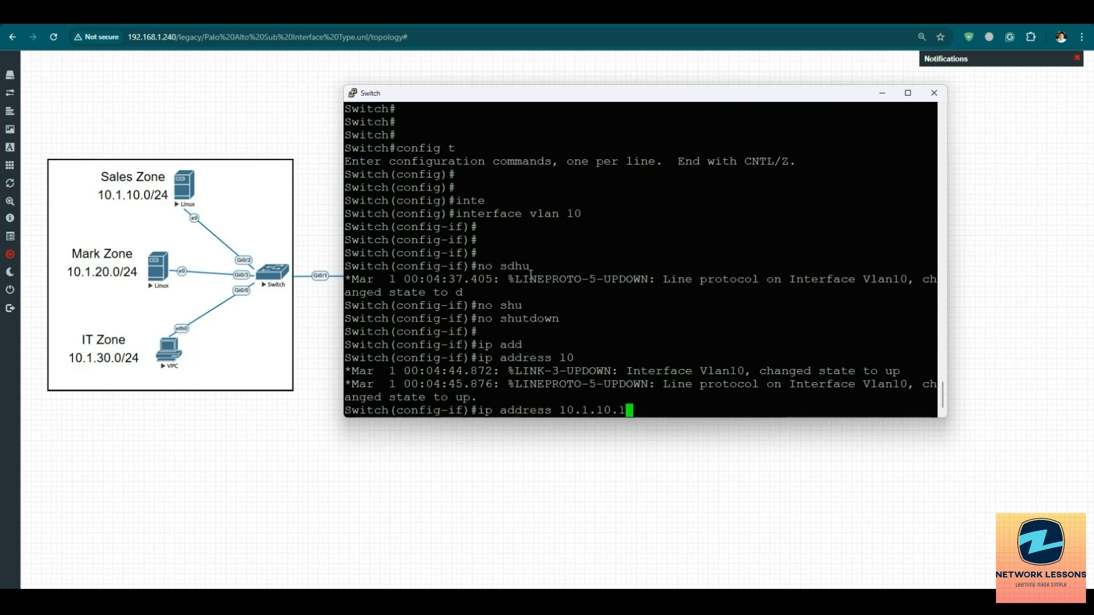
text(10 255.255.255.09)
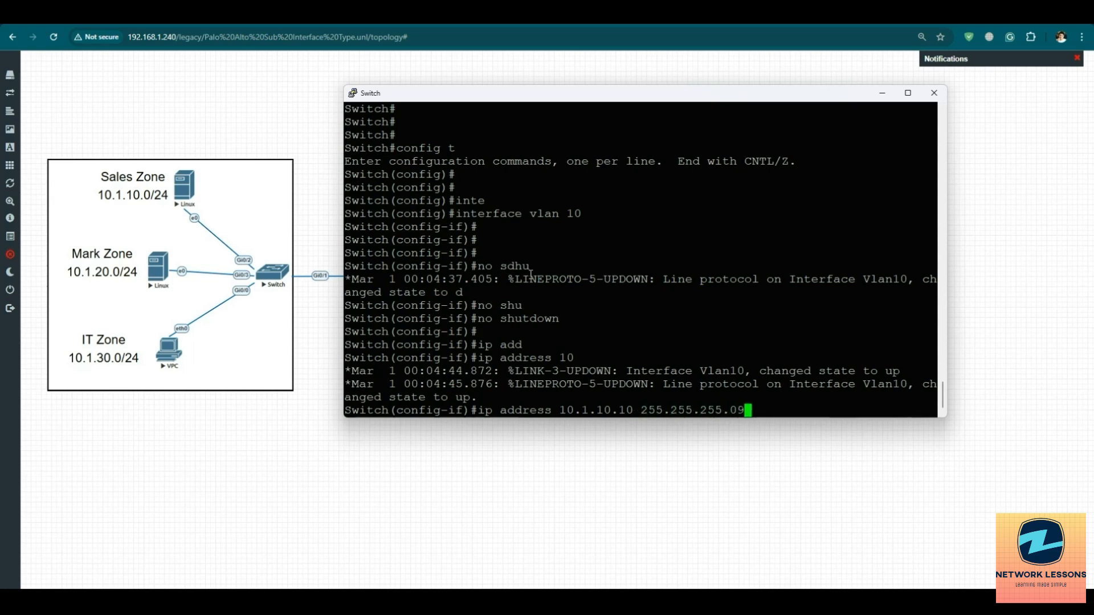
key(Return)
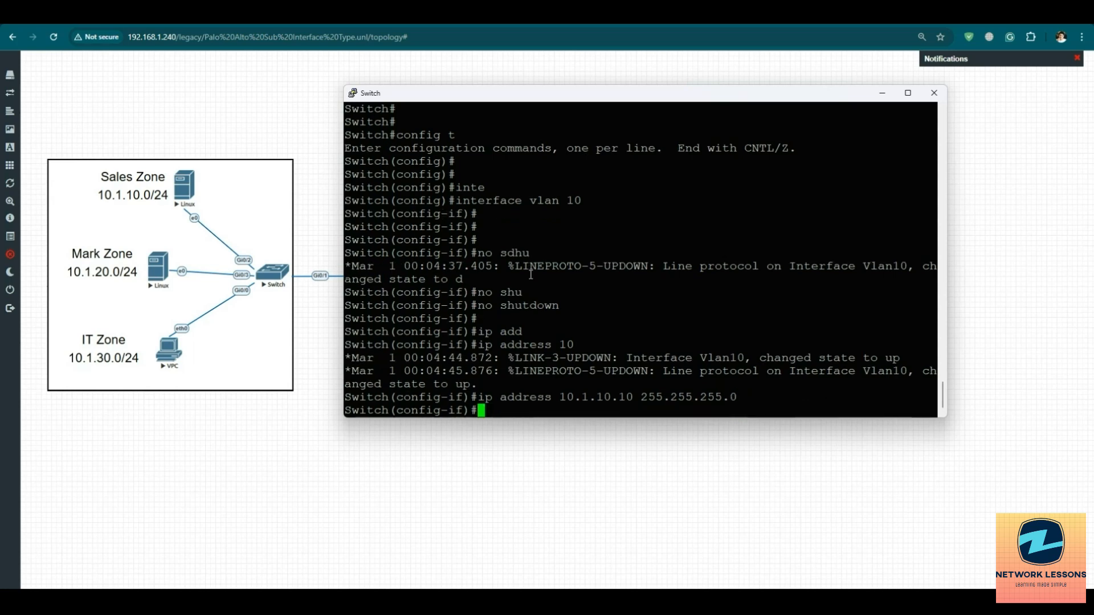
key(Return)
key(Return)
text(exit)
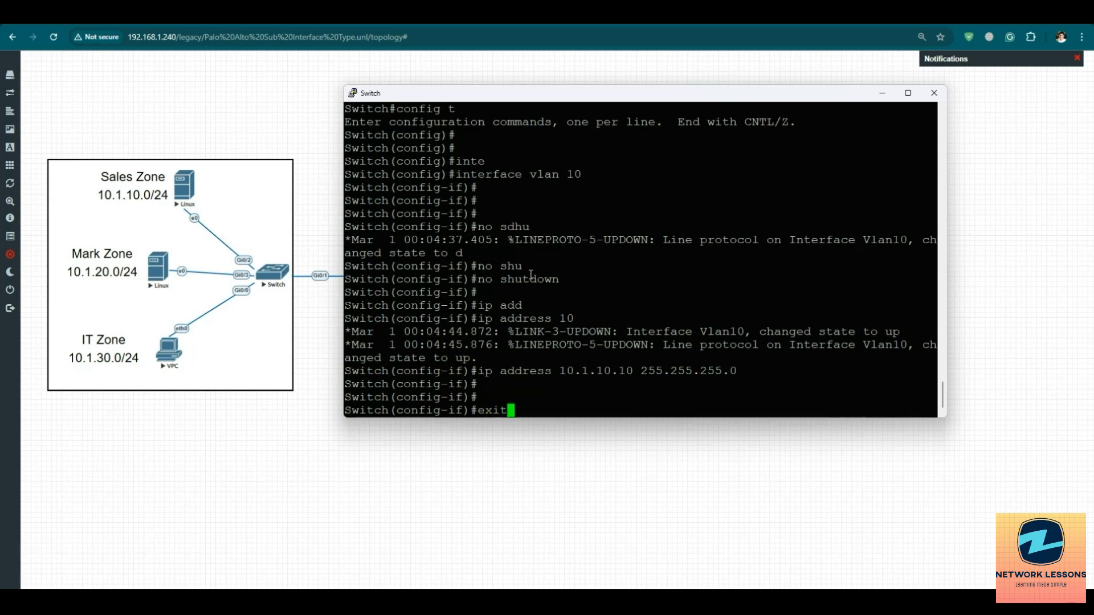
key(Return)
key(Return)
key(Return)
key(Return)
Create interface vlan 20 with IP address 10.1.20.10 and mask 255.255.255.0, and return to global configuration mode
text(int)
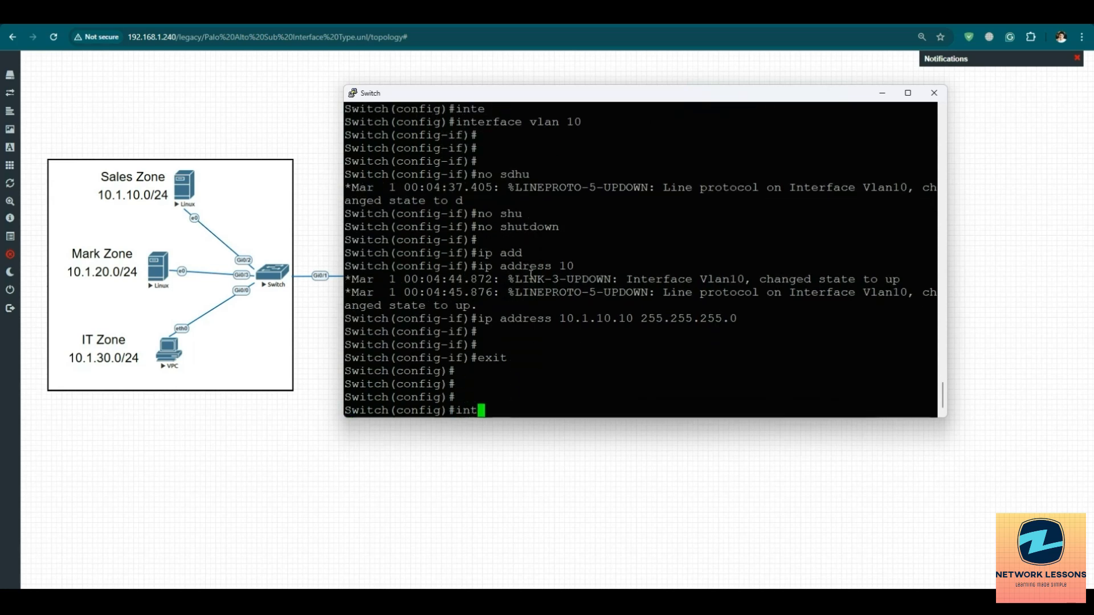
key(Tab)
text(vlan 20)
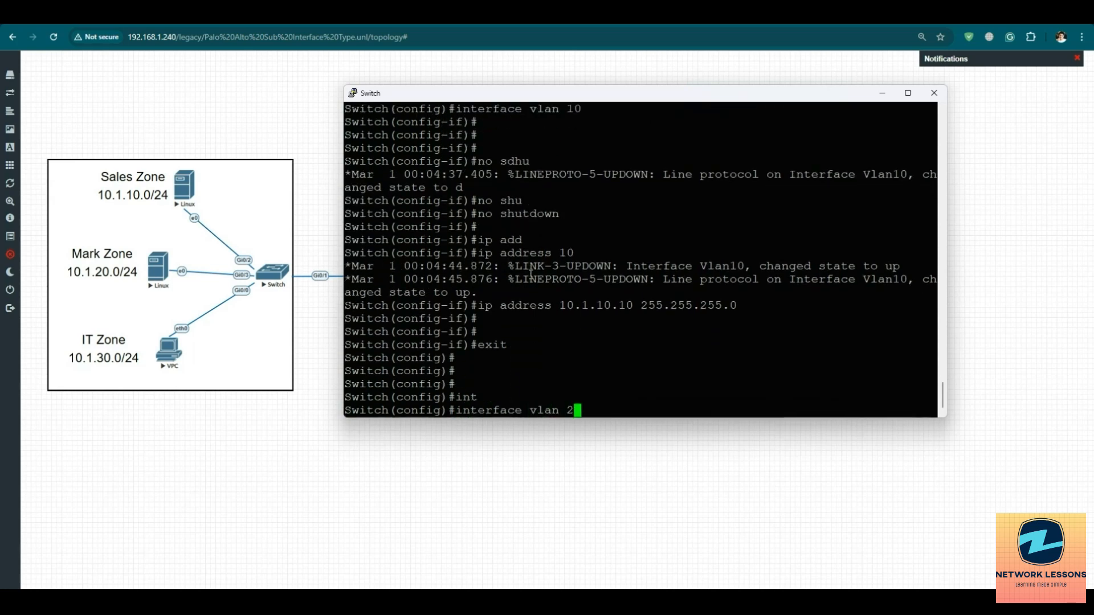
key(Return)
key(Return)
text(ip add)
key(Tab)
text(10)
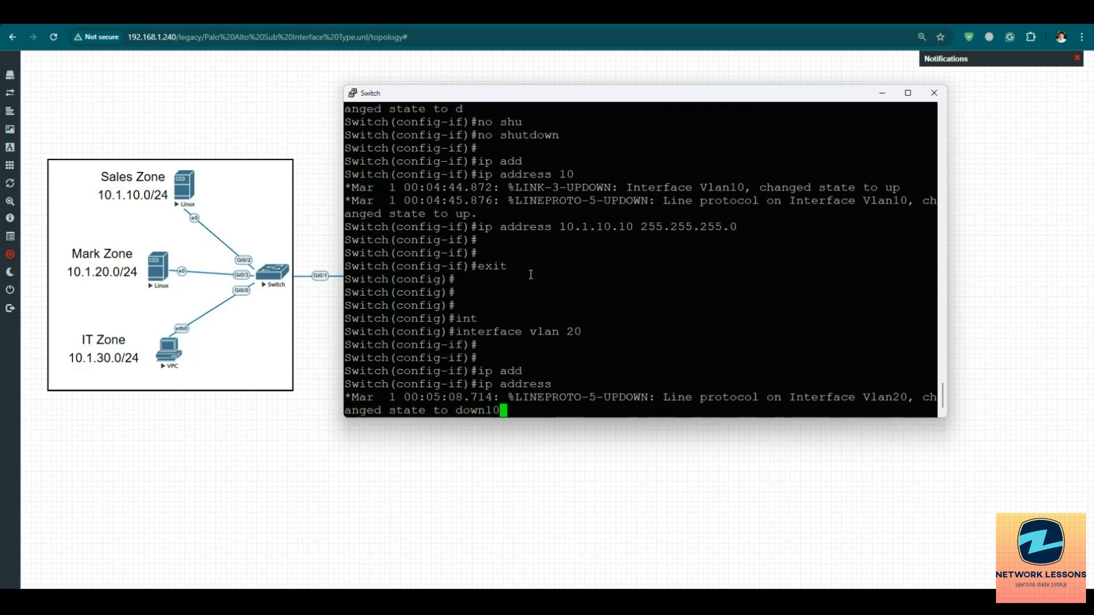
text(.1.20.10 255.255.55)
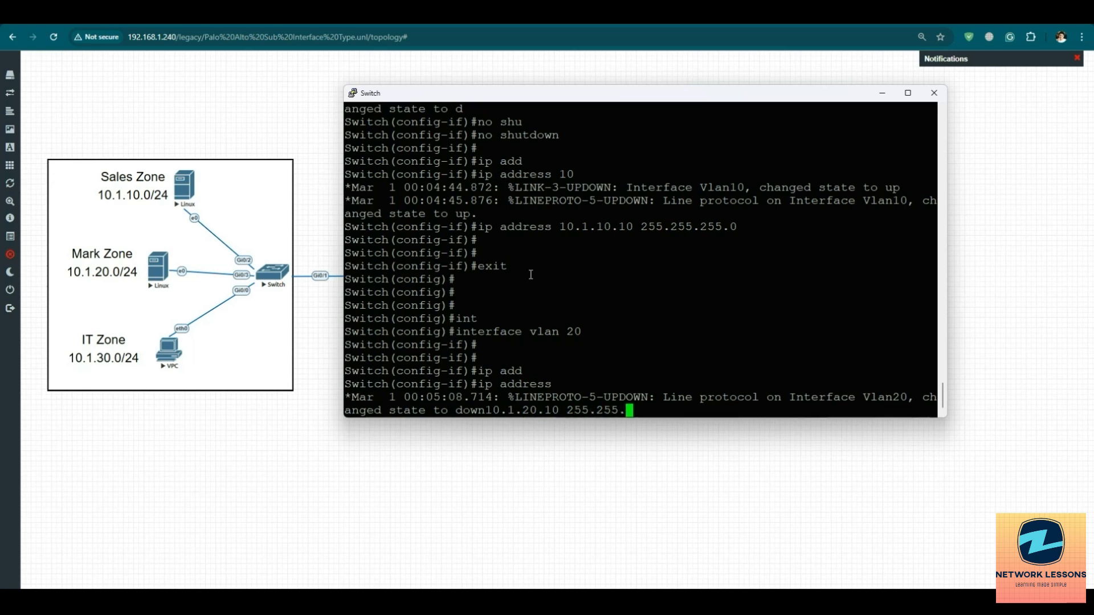
key(BackSpace)
text(255.0)
key(Return)
key(Return)
key(Return)
key(Return)
text(exit)
key(Return)
key(Return)
Create interface vlan 30 on the Switch and enable it with no shut
text(inter)
key(Tab)
text(vl)
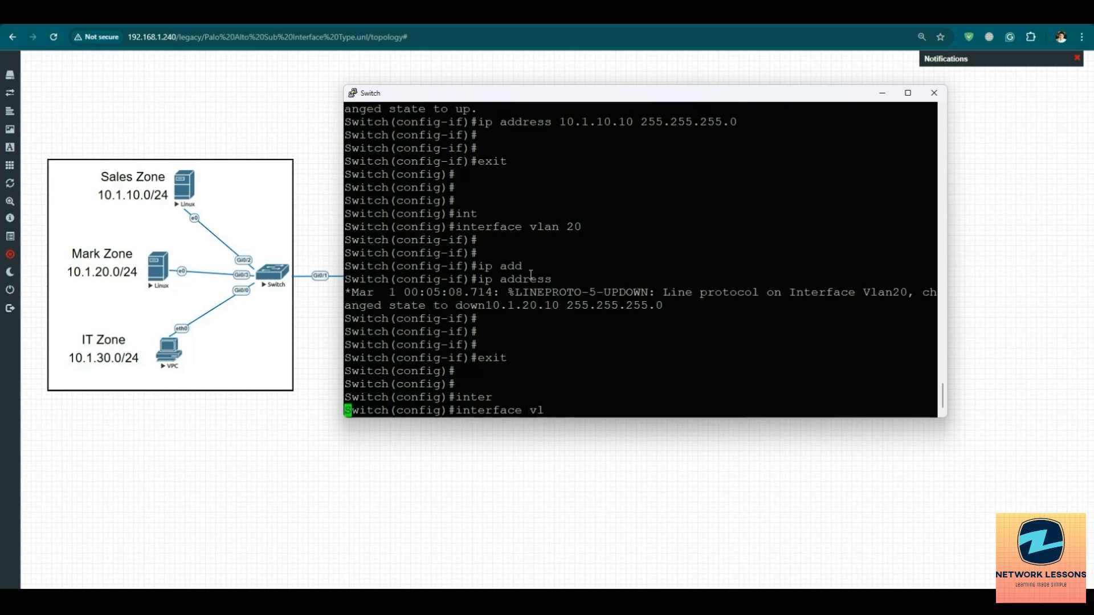
key(Tab)
text(30)
key(Return)
text(no shut)
key(Return)
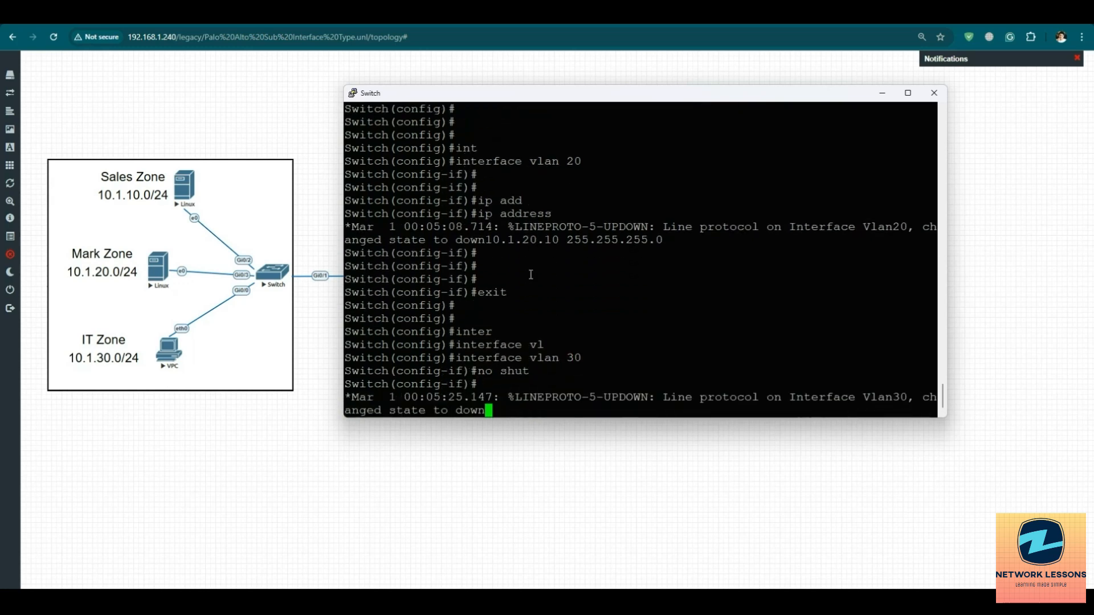
key(Return)
key(Return)
key(Return)
Assign IP address 10.1.30.10 with mask 255.255.255.0 to interface vlan 30
text(ip add)
key(Tab)
text(10)
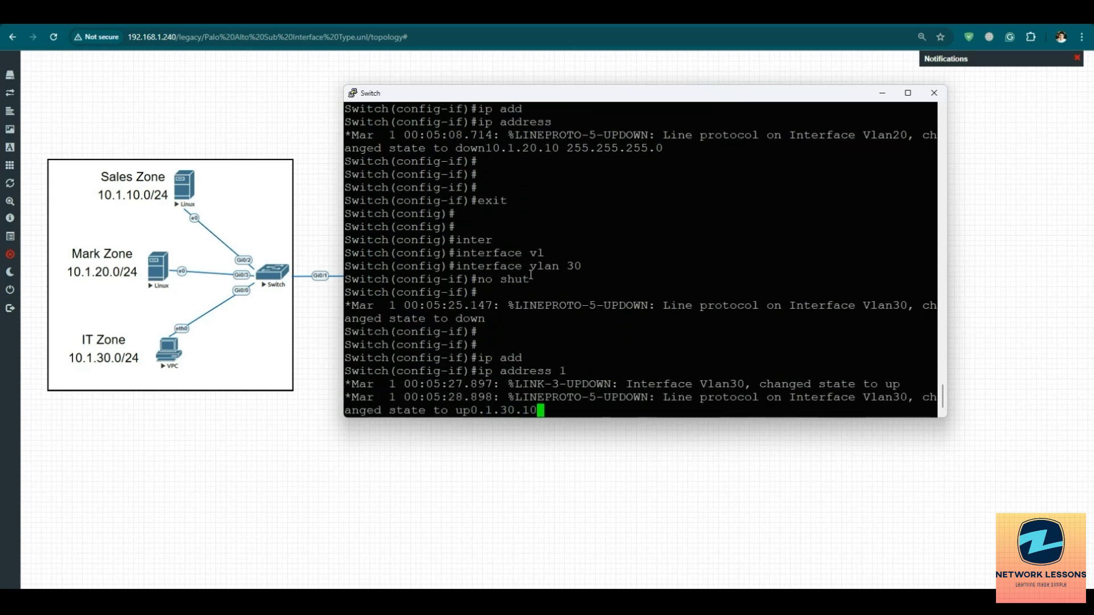
text(.1.30.10 255.255.255.0)
key(Return)
key(Return)
key(Return)
Exit configuration mode with end and save the switch configuration with wr
text(end)
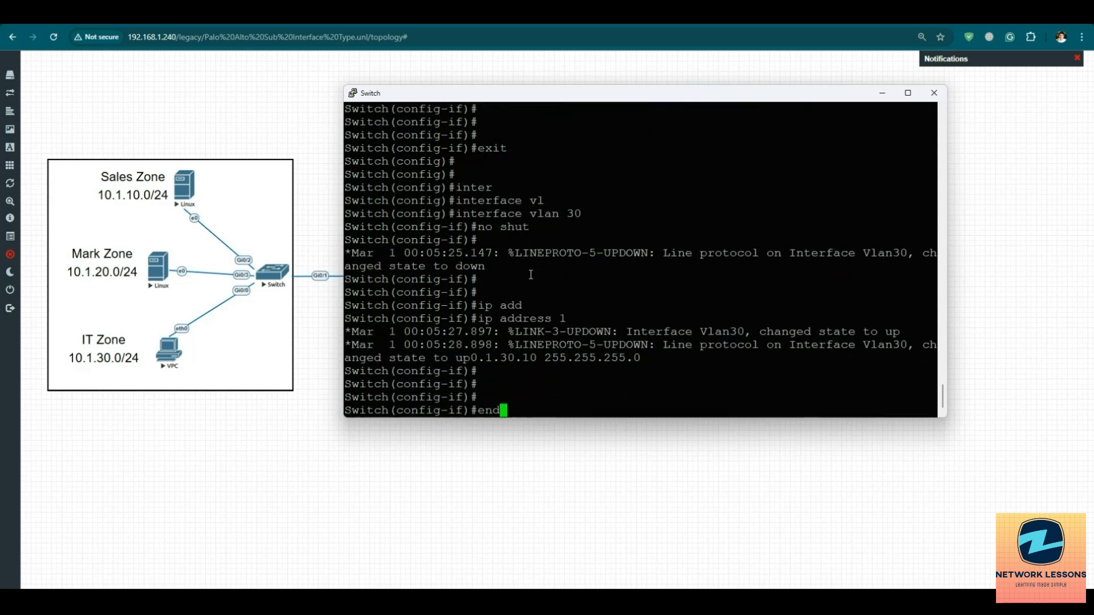
key(Return)
text(wr)
key(Return)
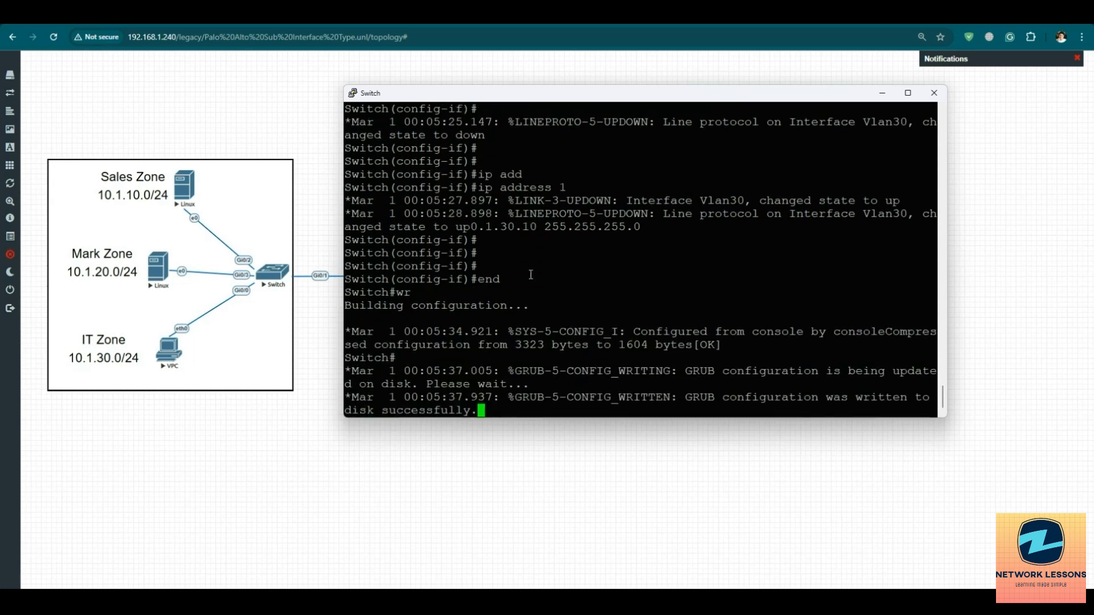
key(Return)
key(Return)
key(Return)
Check the addresses and status of all switch interfaces with sh ip int br
text(sh ip )
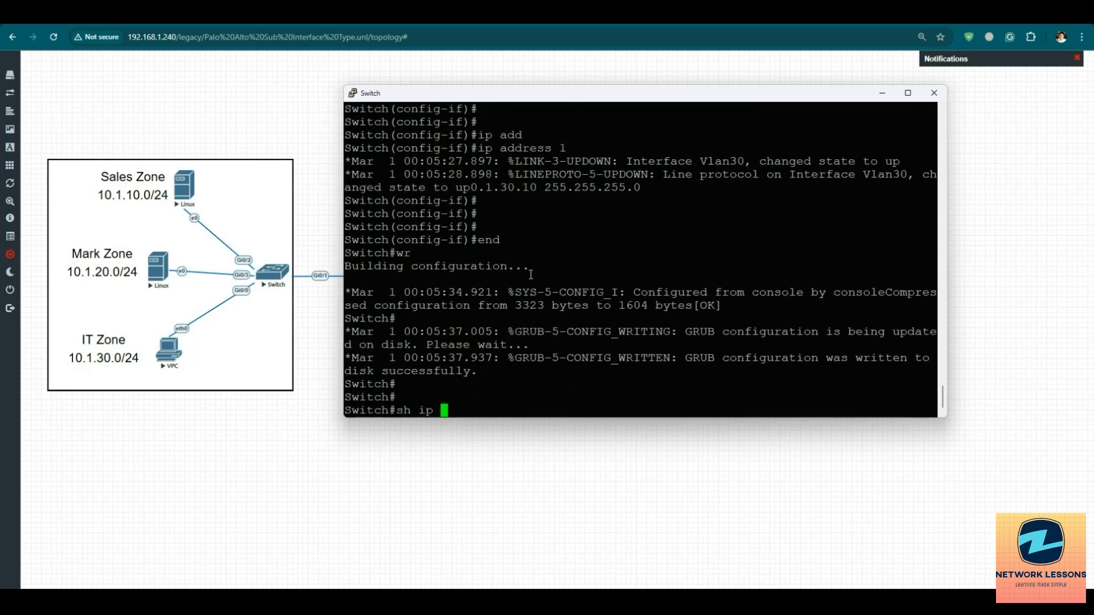
text(int br)
key(Return)
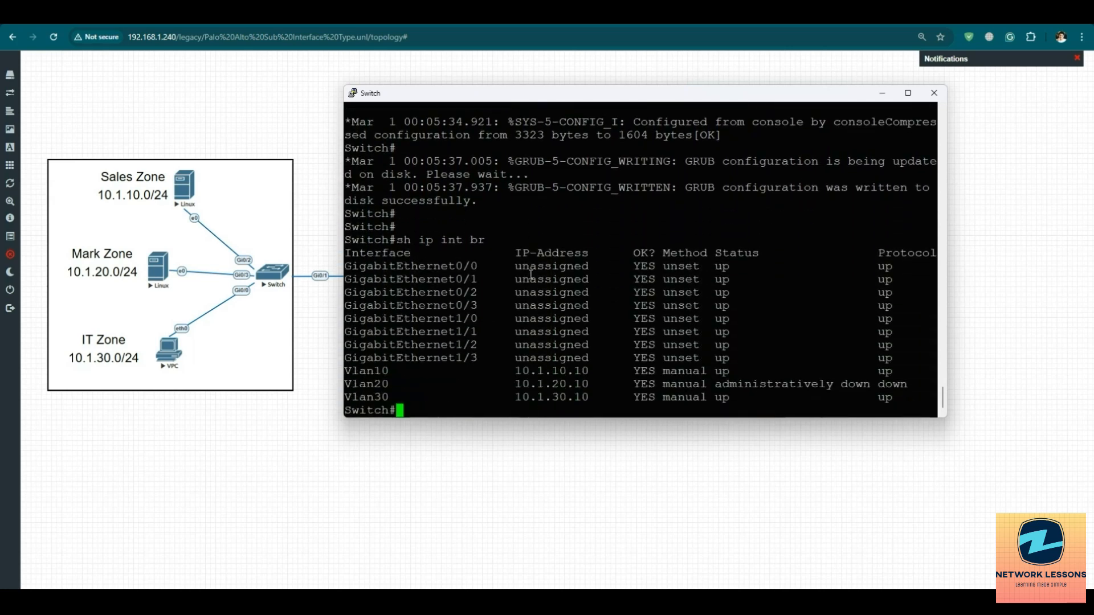
Enter global configuration mode and enable interface vlan 20 with no shut
text(config t)
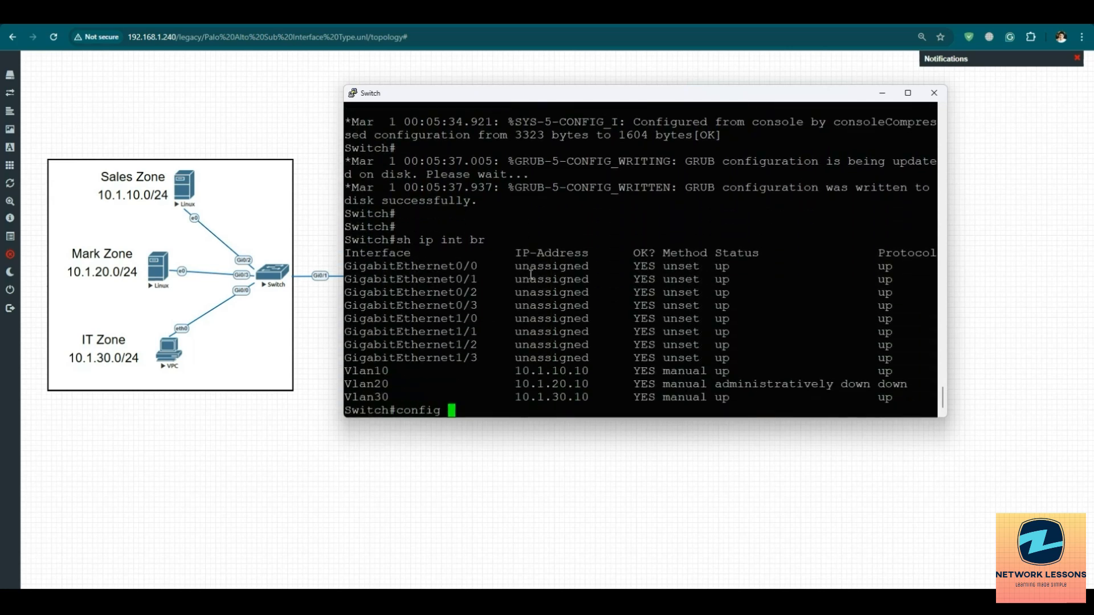
key(Return)
text(inter)
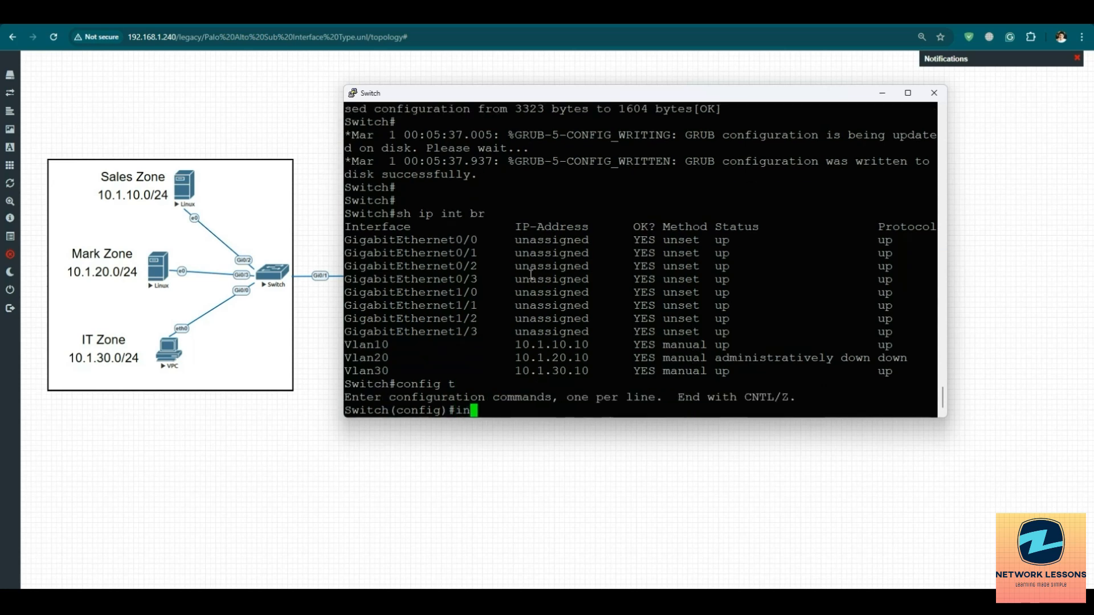
key(Tab)
text(vkl)
key(BackSpace)
key(BackSpace)
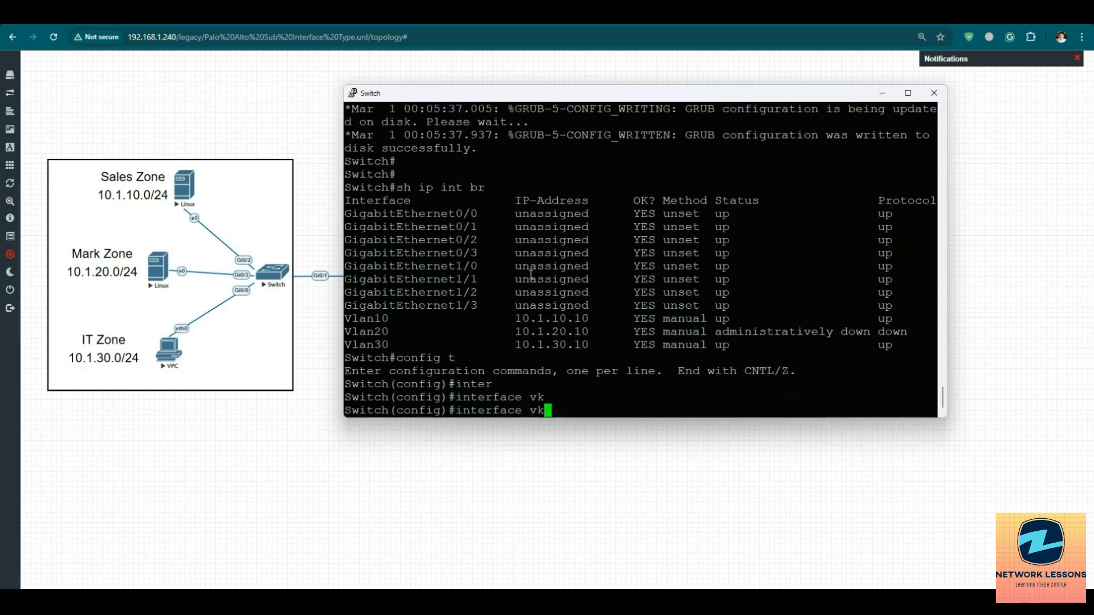
text(lan 20)
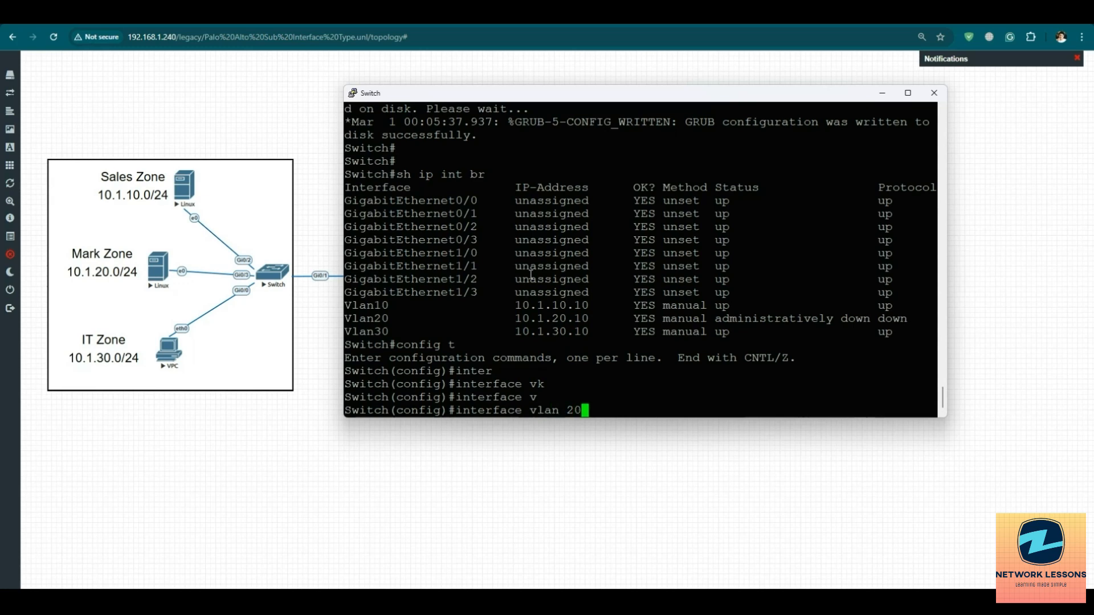
key(Return)
text(no shut)
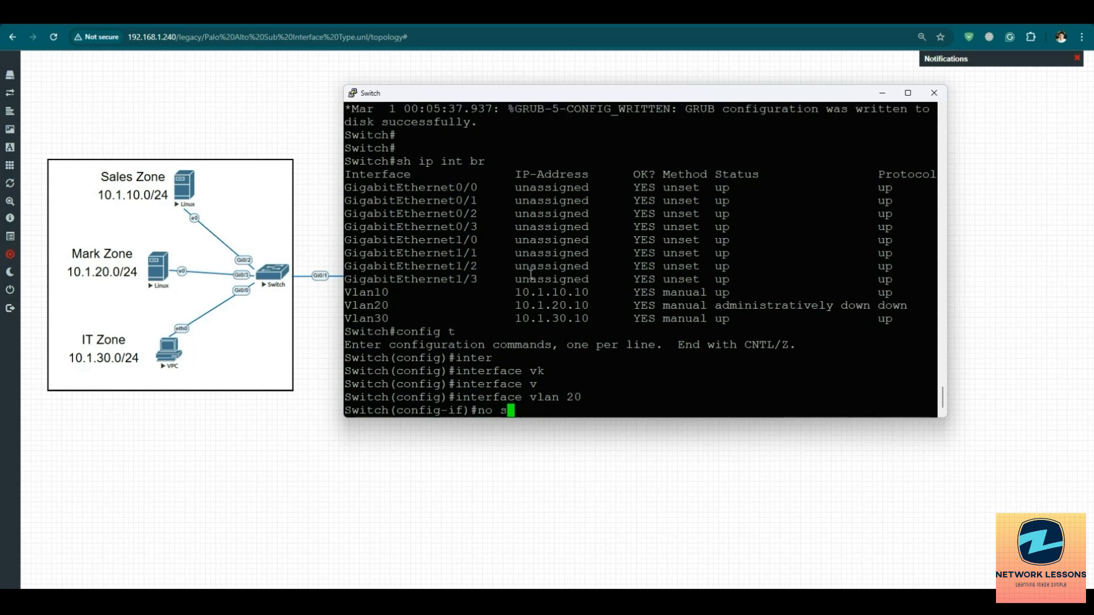
key(Return)
key(Return)
key(Return)
Return to privileged mode with end and write the updated VLAN 20 configuration to memory with wr
text(end)
key(Return)
text(wr)
key(Return)
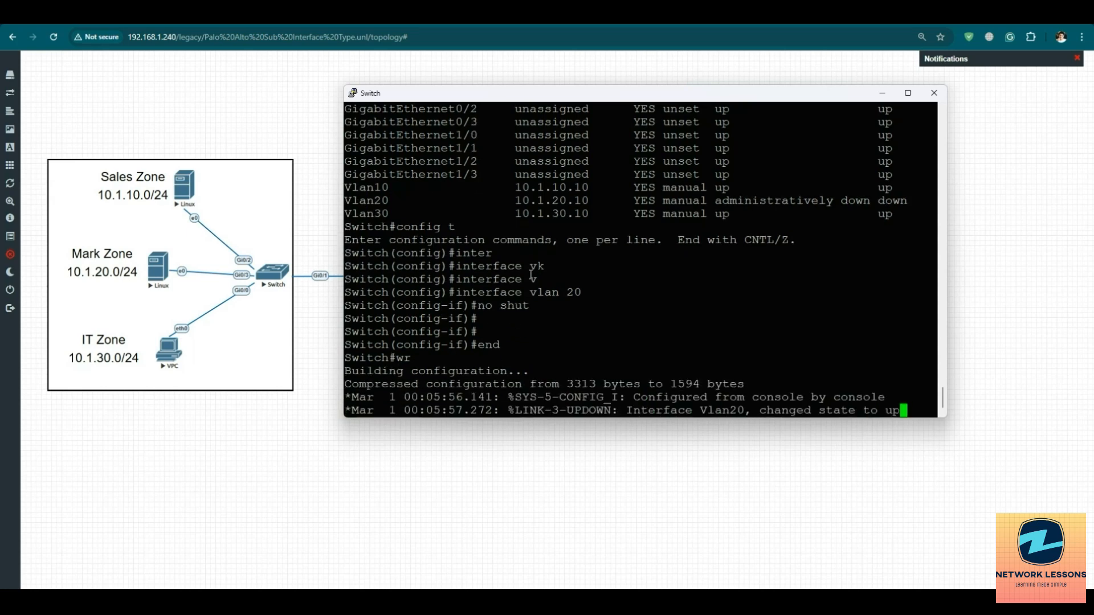
key(Return)
key(Return)
Run sh ip int br again to recheck the status of the VLAN interfaces
text(s)
key(Return)
key(Return)
key(Return)
text(sh ip int )
text(br)
key(Return)
key(Return)
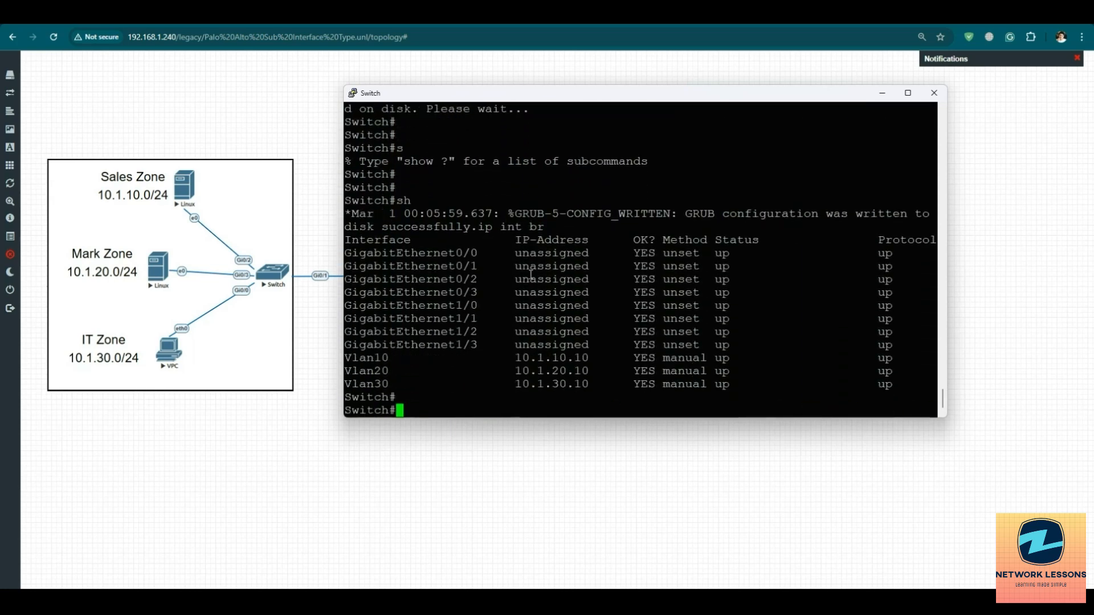
key(Return)
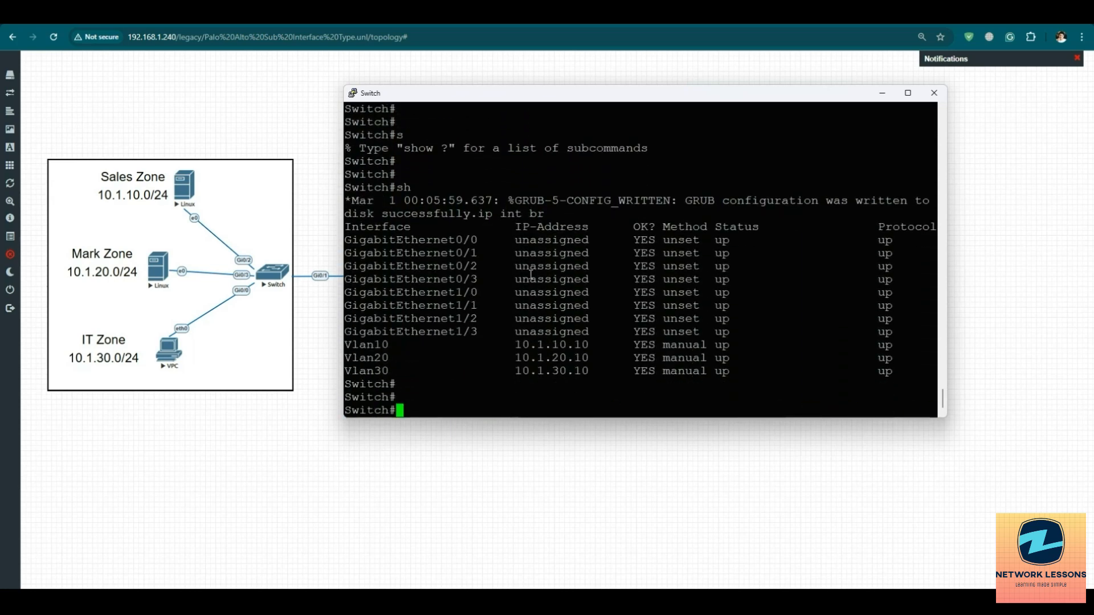
Open the console of the Sales Zone Linux host and bring up its network settings
click(184, 198)
click(577, 124)
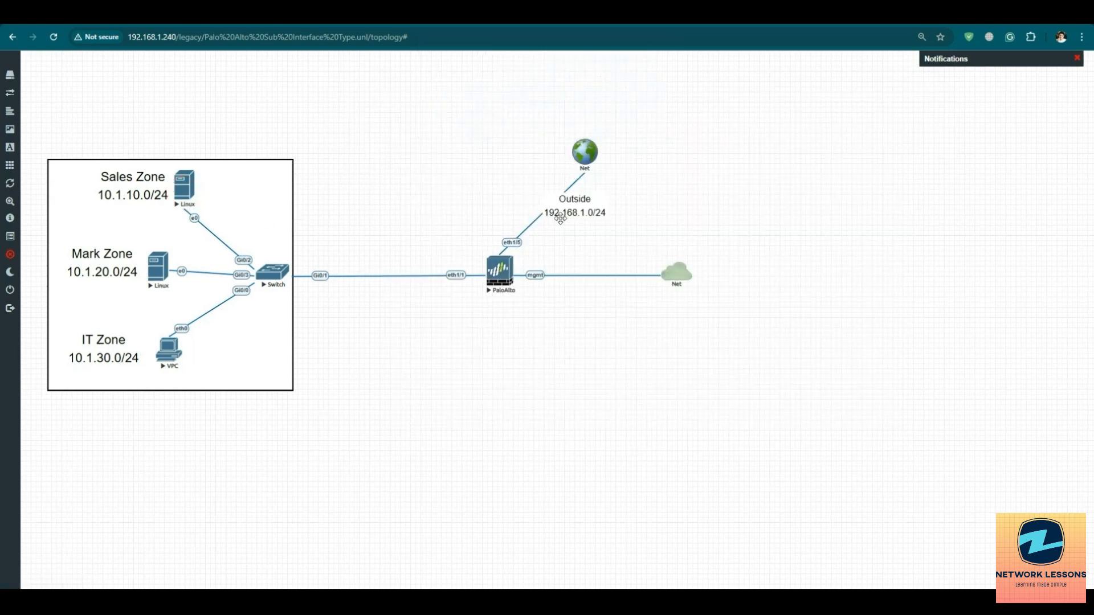
click(590, 341)
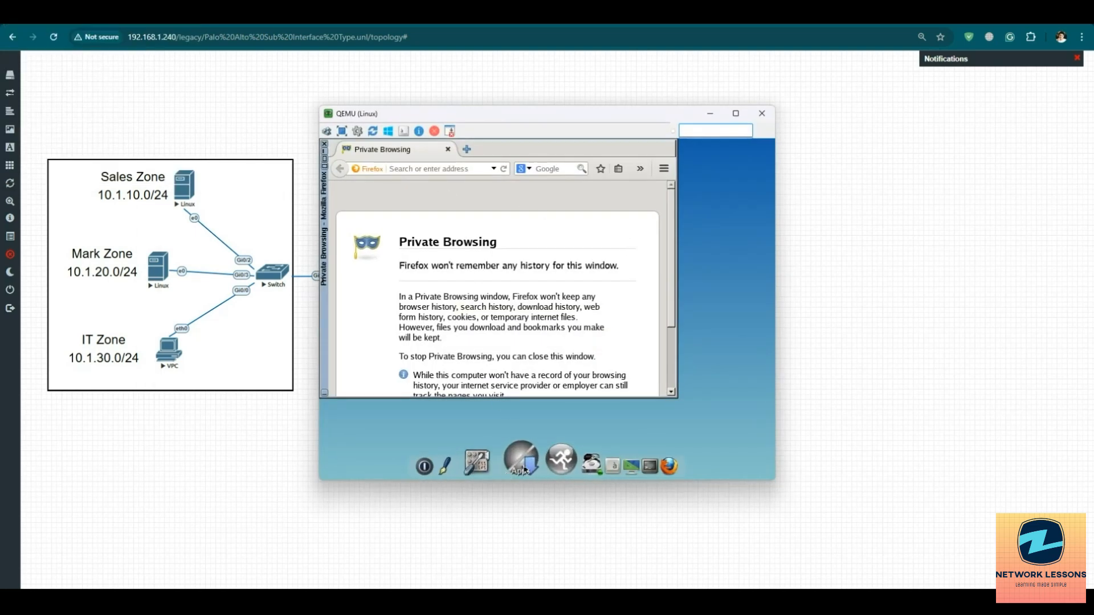
click(497, 462)
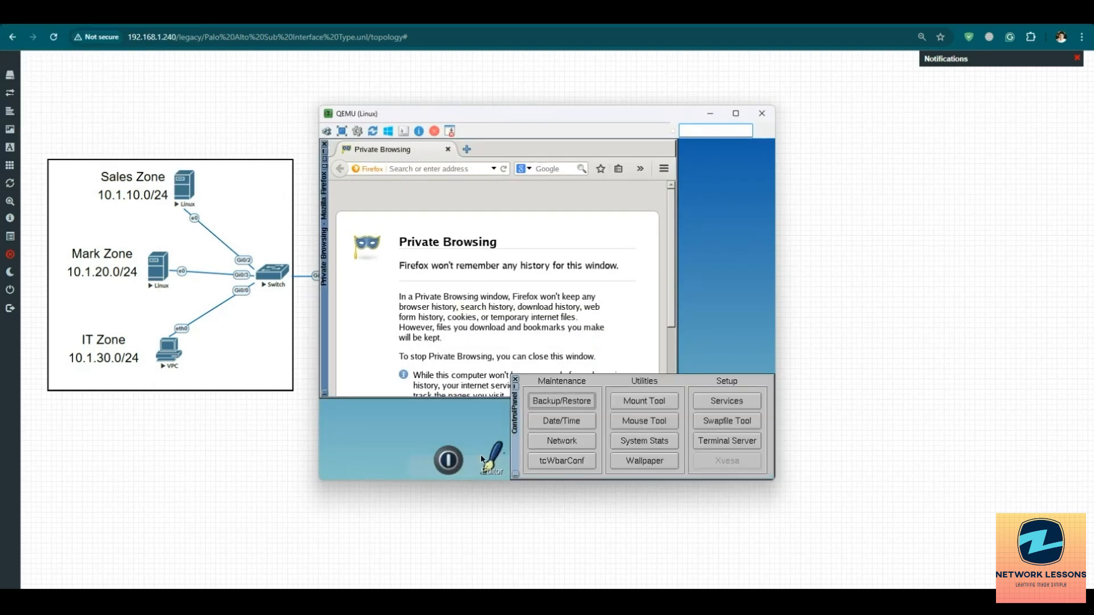
click(544, 442)
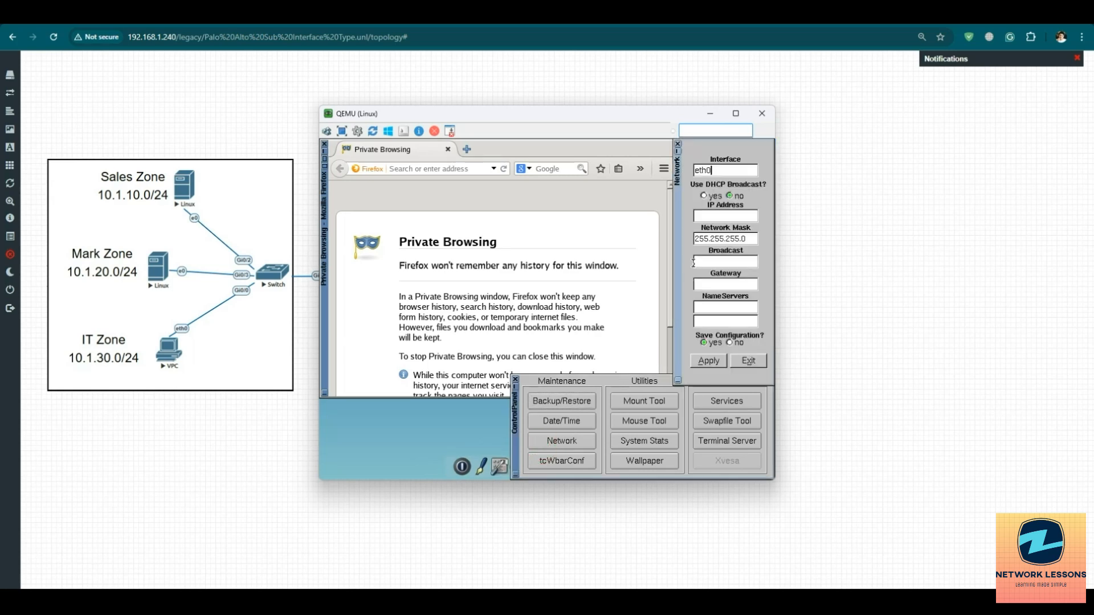
Set the Sales host's eth0 IP address to 10.1.10.1 and its gateway to 10.1.10.100
click(715, 216)
text(10.1.10.1)
click(709, 261)
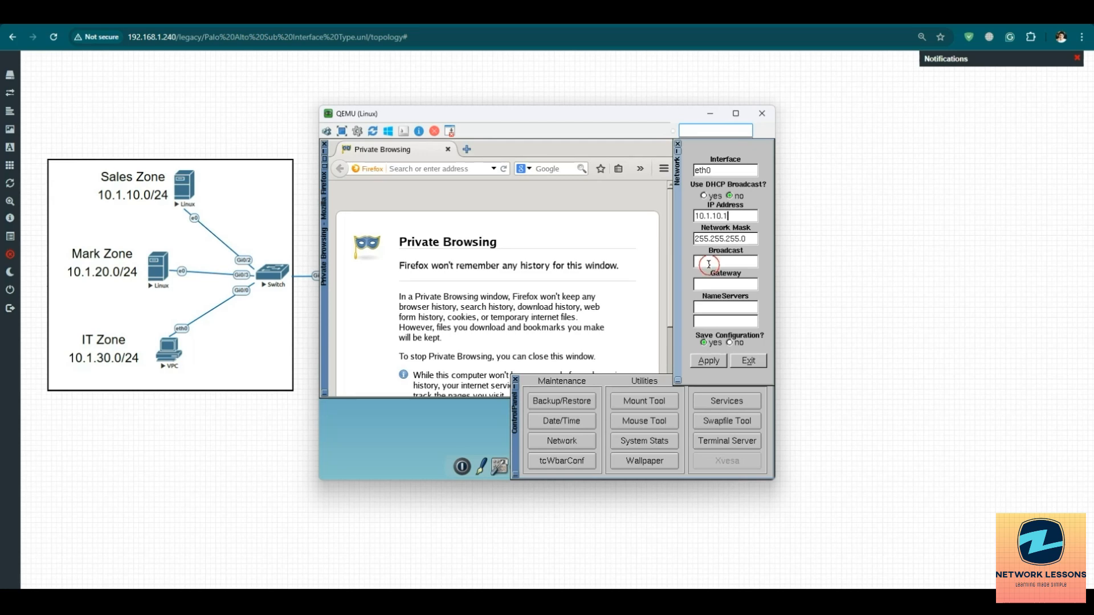
double_click(741, 261)
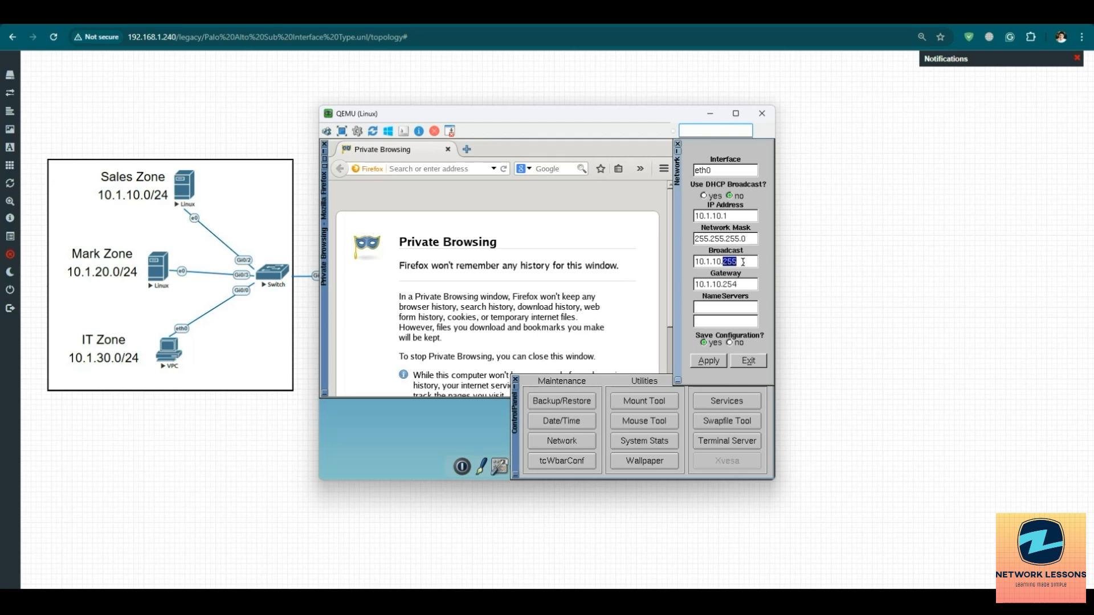
drag(728, 284, 739, 284)
key(BackSpace)
key(BackSpace)
text(10)
Set the name server to 8.8.8.8, apply the network settings and close them
click(706, 310)
text(8.8.8)
click(717, 360)
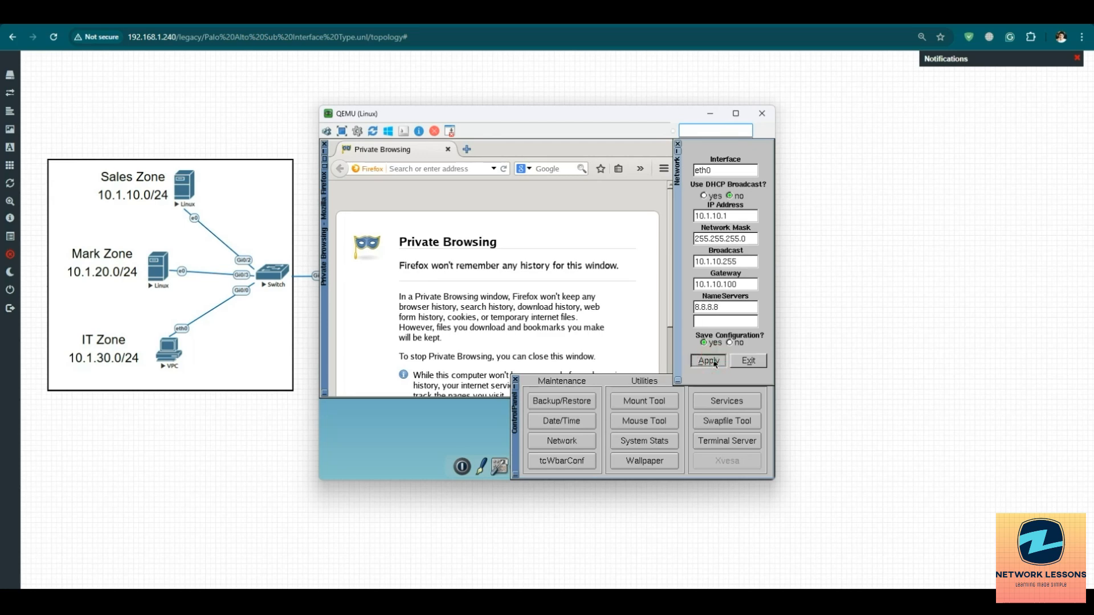
click(740, 365)
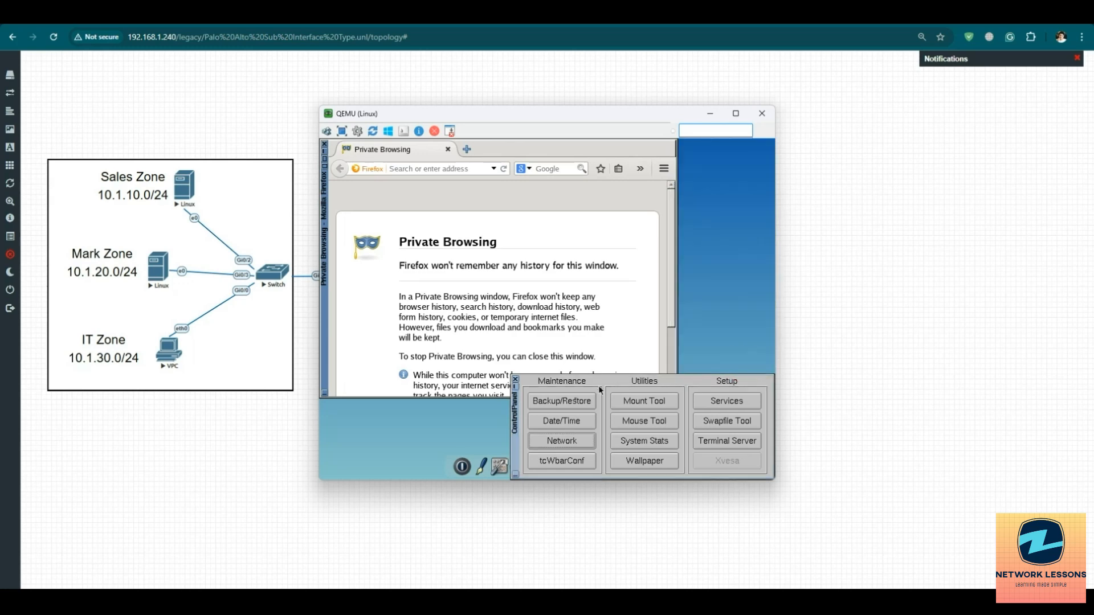
Start a terminal on the Sales host and check its interface addressing with ifconfig
right_click(462, 436)
click(531, 453)
right_click(448, 432)
mouse_move(456, 446)
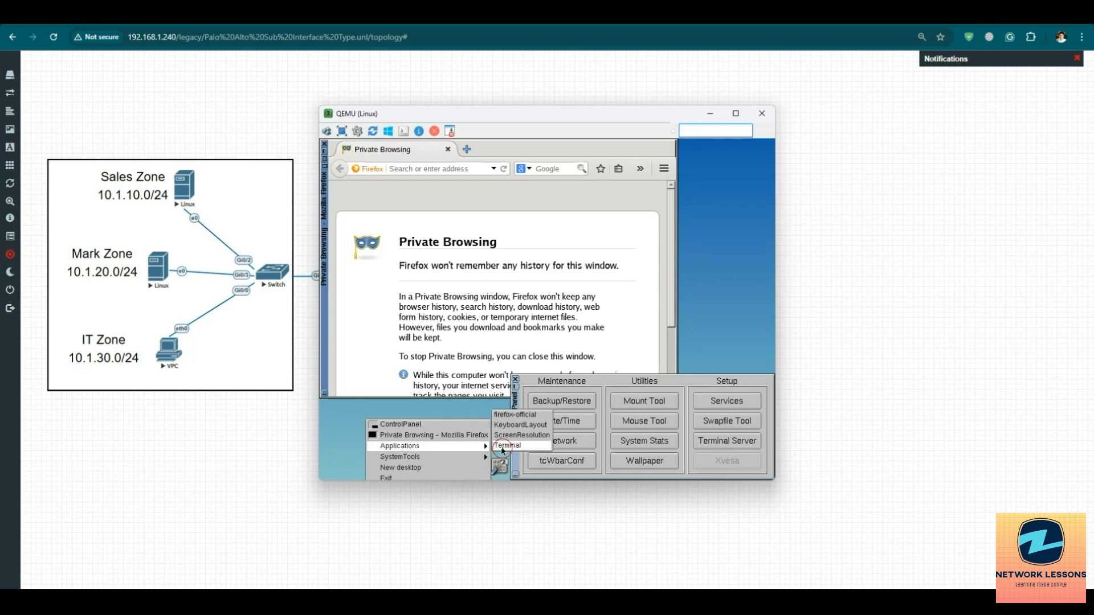
click(502, 446)
text(ifco)
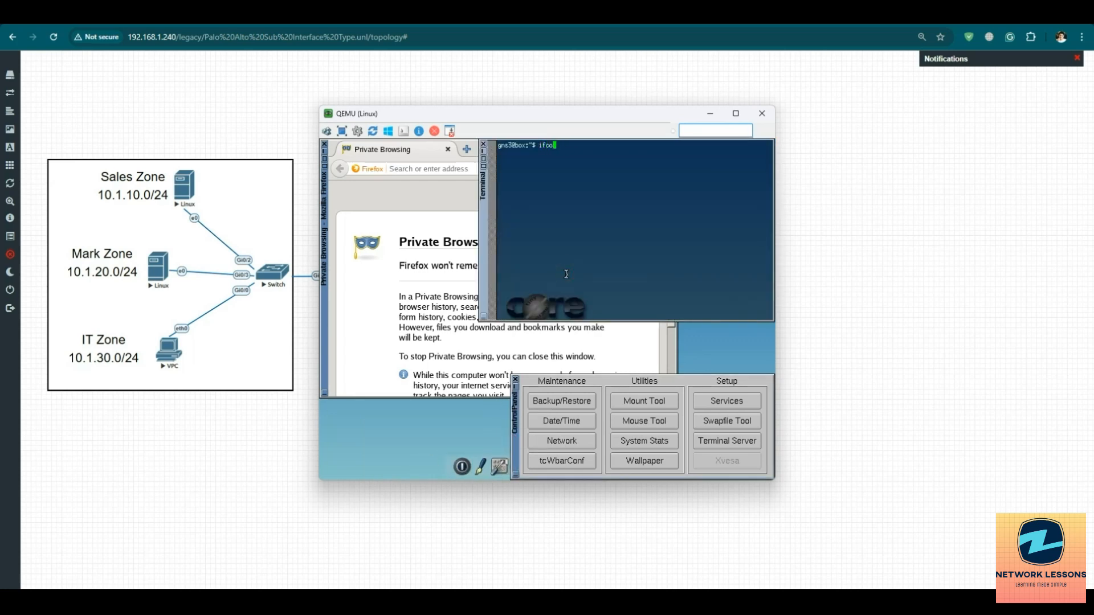
text(nfig)
key(Return)
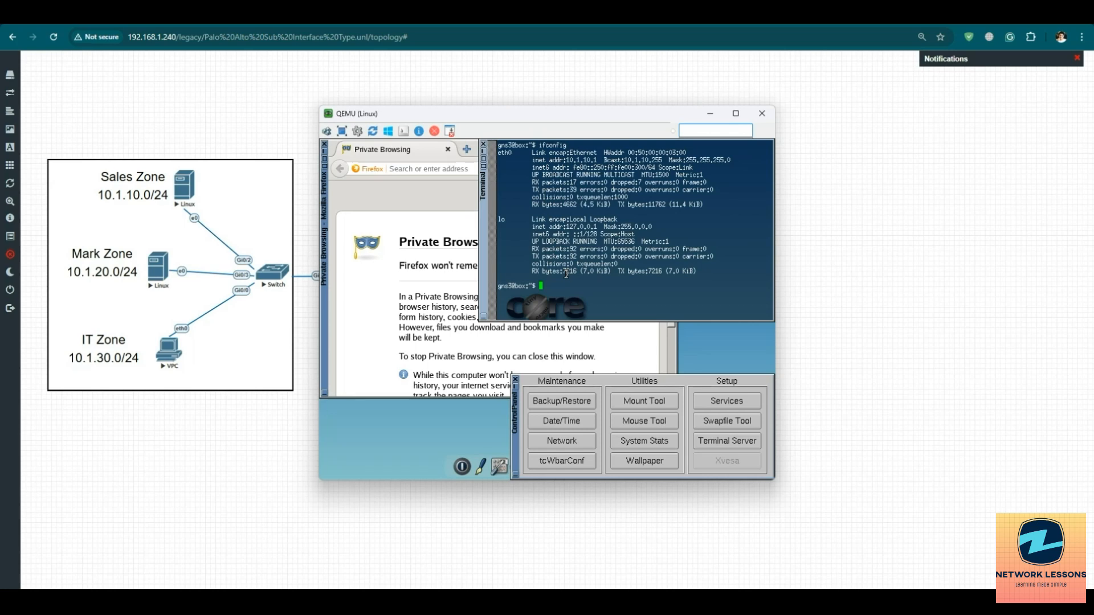
Ping the switch's VLAN 10 address 10.1.10.10 from the Sales host, and stop the ping
text(ping 10.1.10.10)
key(Return)
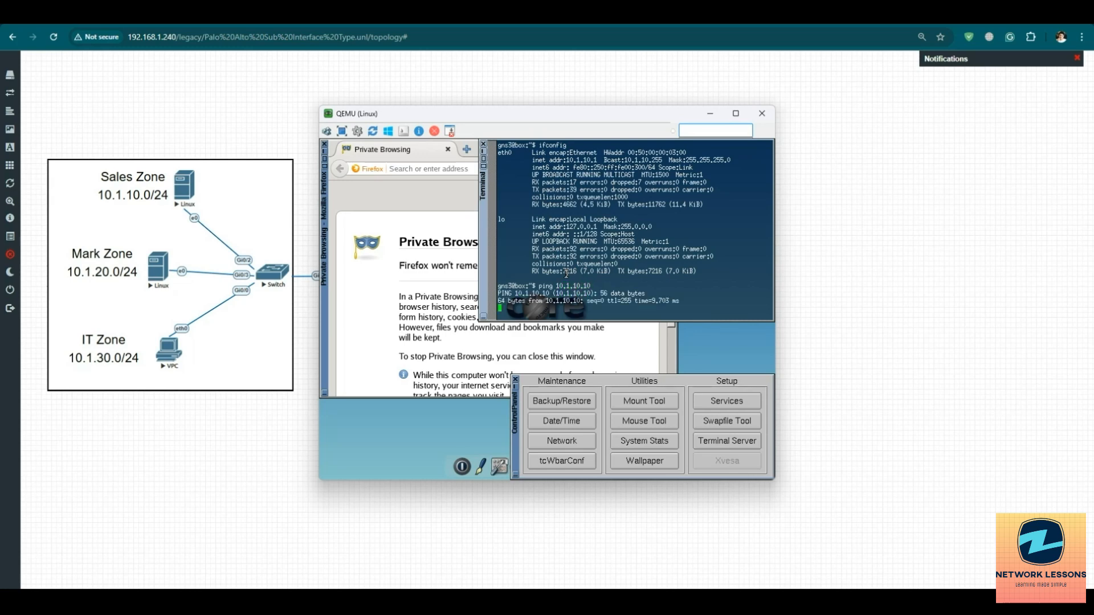
key(ctrl+c)
key(Return)
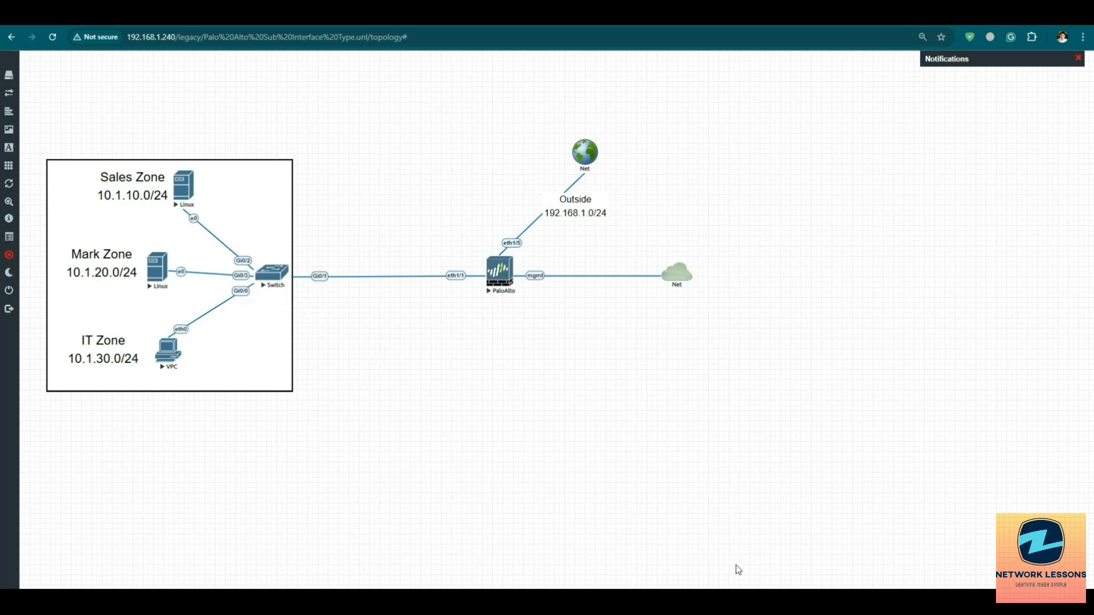
Return to the Switch console session and enter privileged mode with en
click(770, 554)
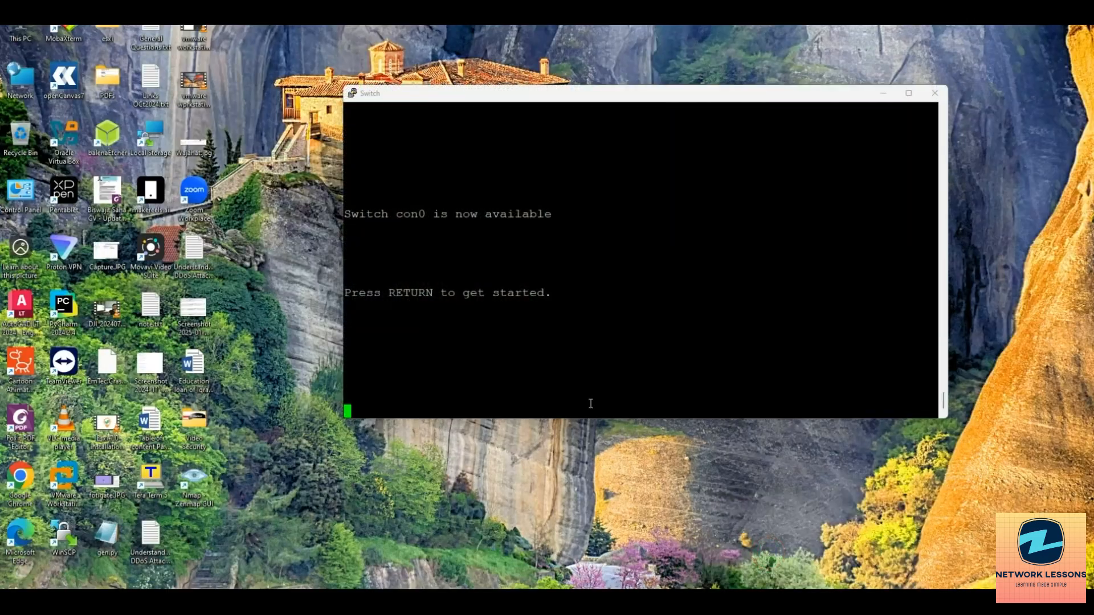
key(Return)
key(Return)
key(Return)
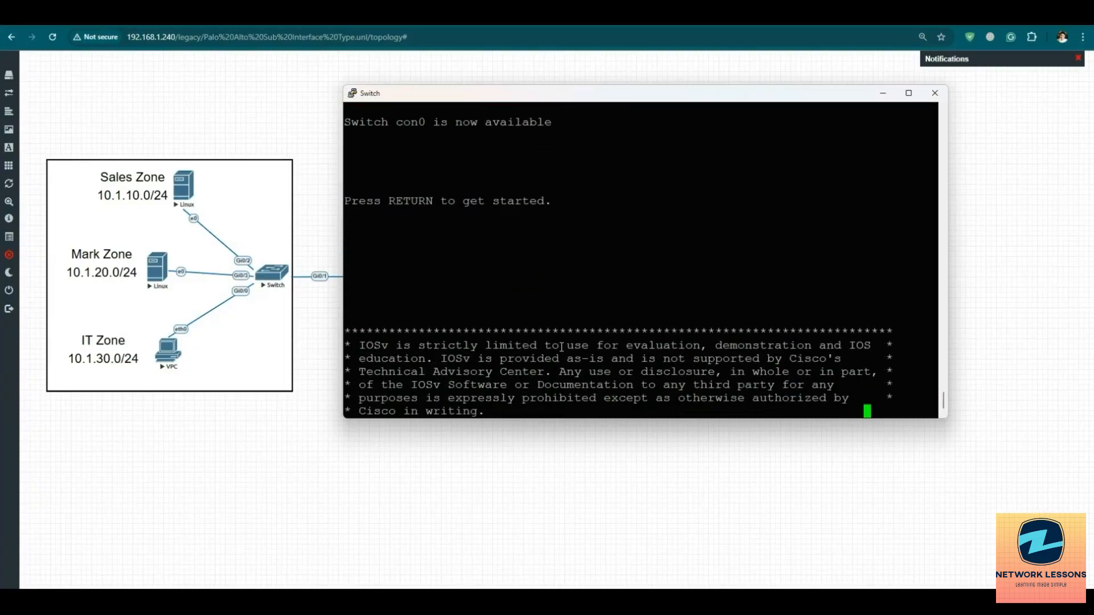
text(en)
key(Return)
key(Return)
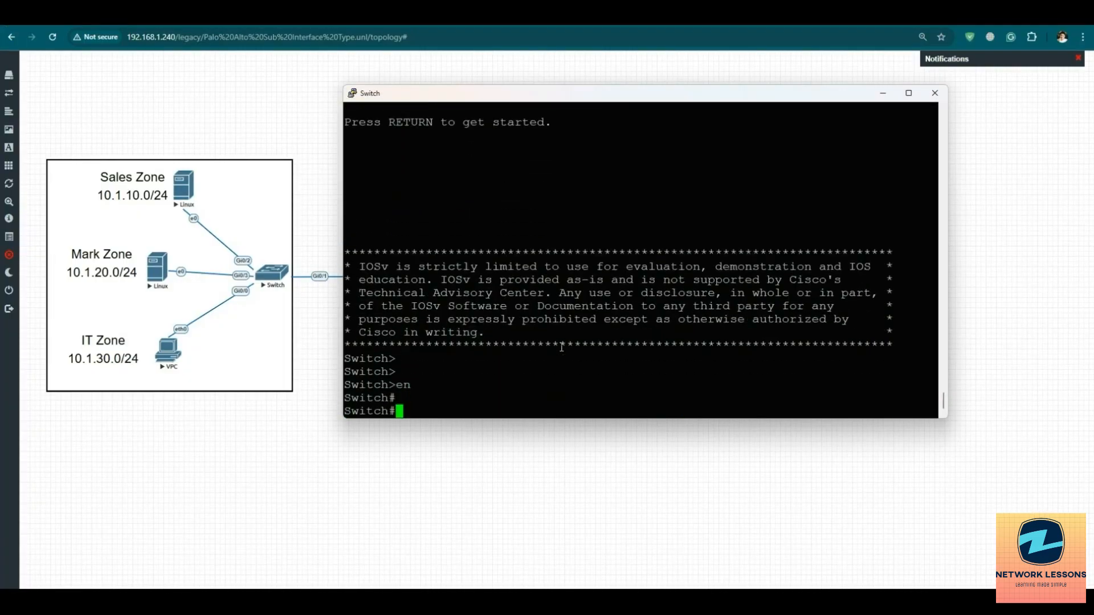
Enter global configuration mode and select interface gigabitEthernet 0/1, the link towards the Palo Alto firewall
text(config t)
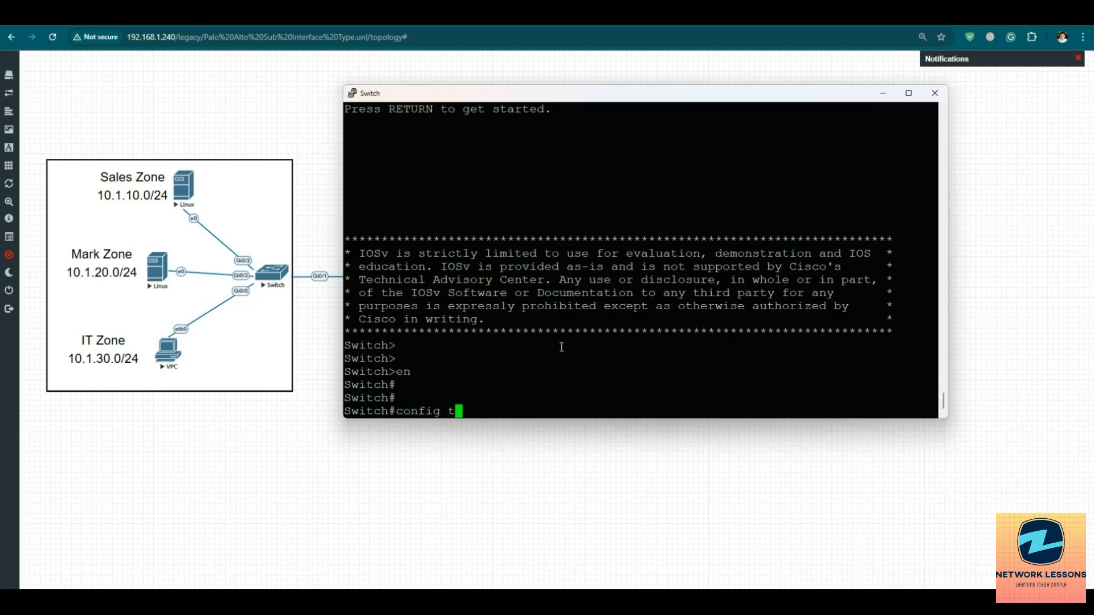
key(Return)
key(Return)
key(Return)
key(Return)
text(inter)
key(Tab)
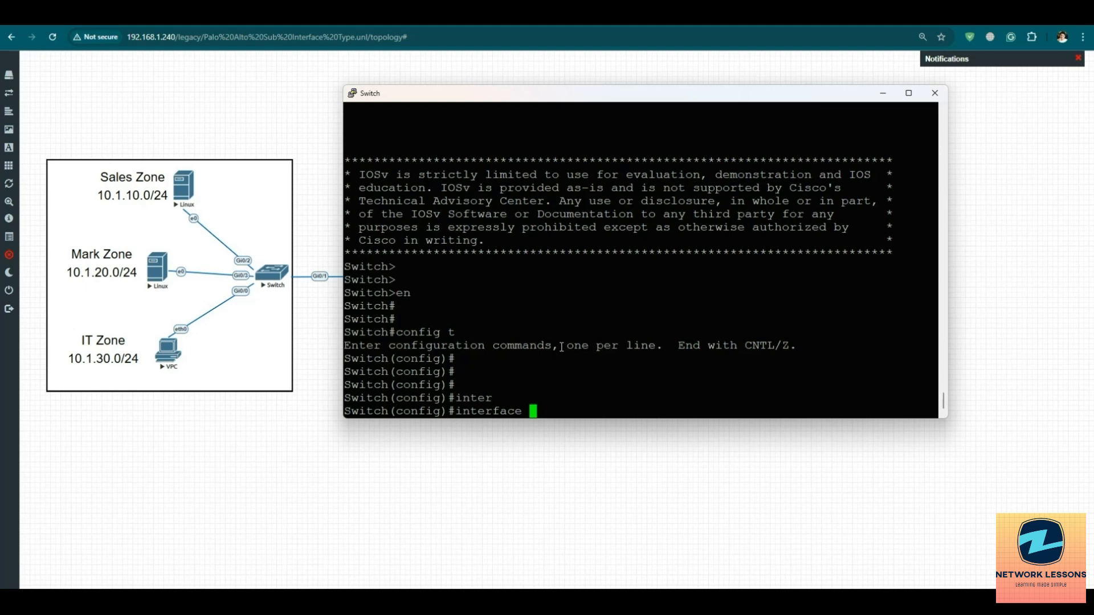
text(gi)
key(Tab)
text(0/1)
key(Return)
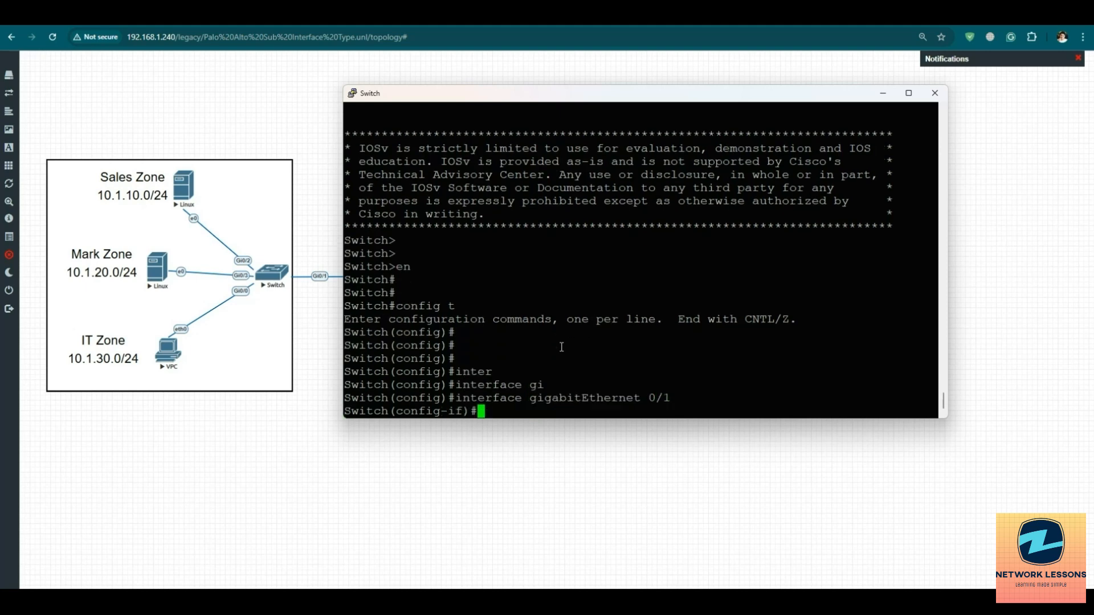
Set the trunk encapsulation of gigabitEthernet 0/1 to dot1q
text(swi)
key(Tab)
text(tr)
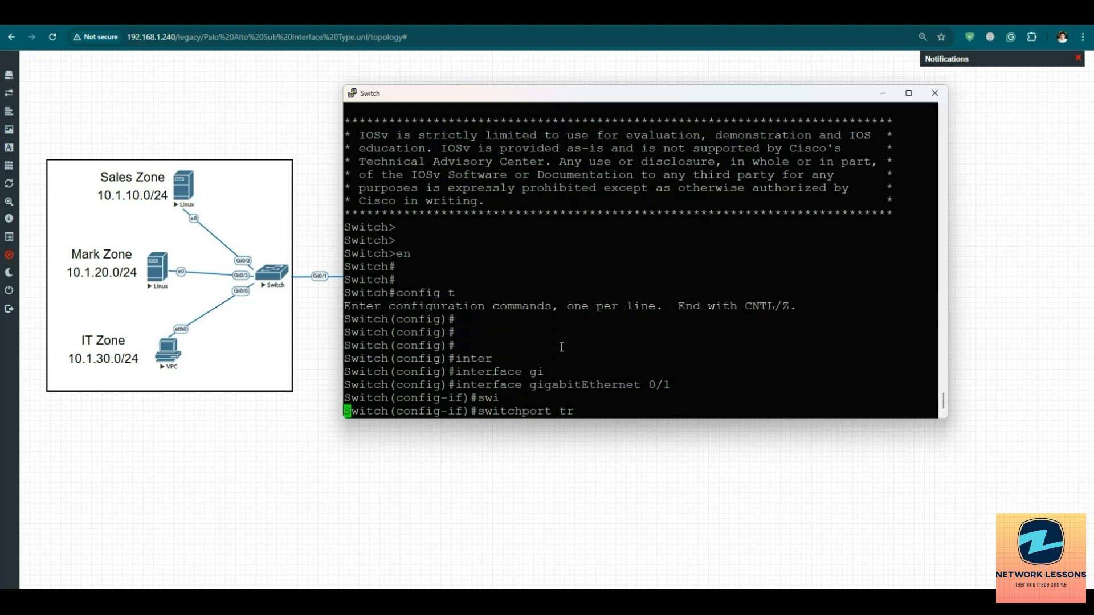
key(Tab)
text(en)
key(Tab)
key(BackSpace)
text(do)
key(Tab)
key(BackSpace)
key(BackSpace)
key(Tab)
text(do)
key(Tab)
key(Return)
Put gigabitEthernet 0/1 into trunk mode with switchport mode trunk
text(swi)
key(Tab)
text(mo)
key(Tab)
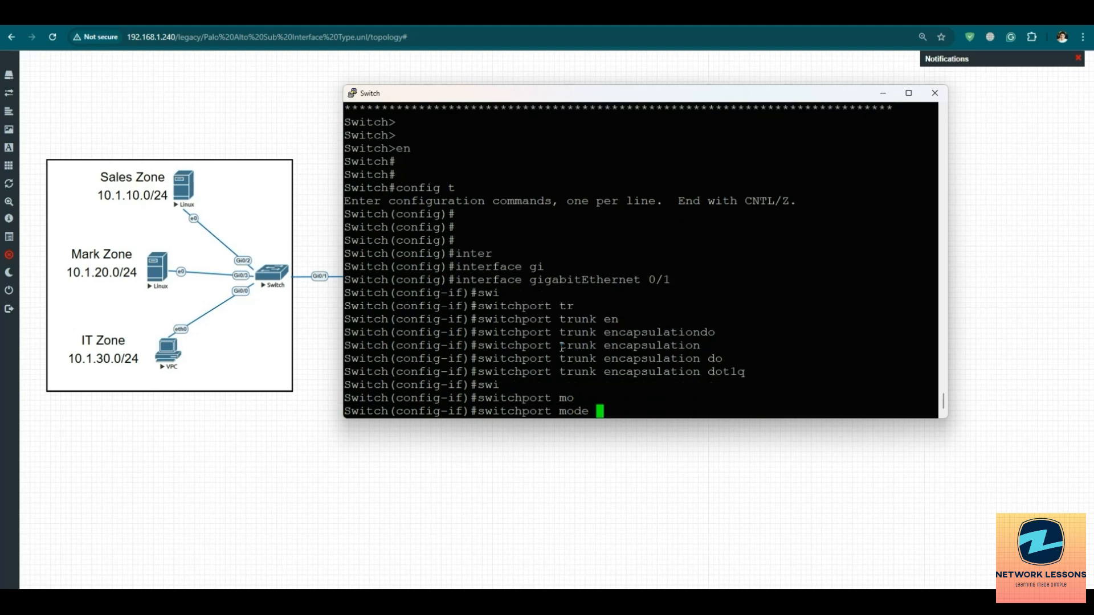
text(tr)
key(Tab)
key(Return)
key(Return)
key(Return)
key(Return)
Allow all VLANs on the gigabitEthernet 0/1 trunk with switchport trunk allowed vlan all
text(swi)
key(Tab)
text(tr)
key(Tab)
text(all)
key(Tab)
text(vl)
key(Tab)
text(all)
key(Tab)
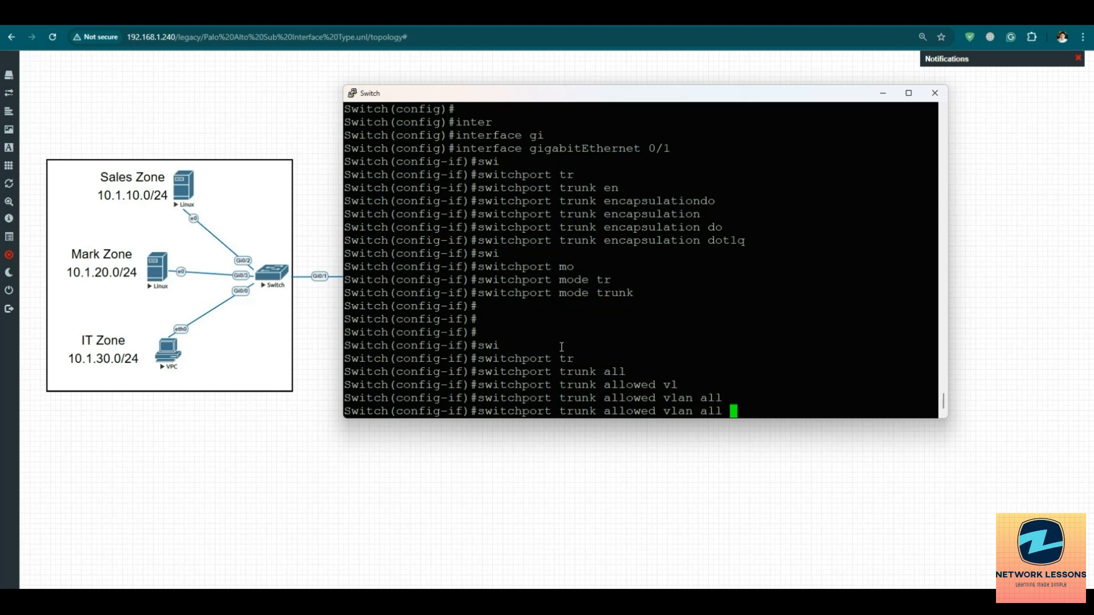
key(Return)
key(Return)
key(Return)
key(Return)
key(Return)
Leave configuration mode with end and save the switch configuration with wr
text(end)
key(Return)
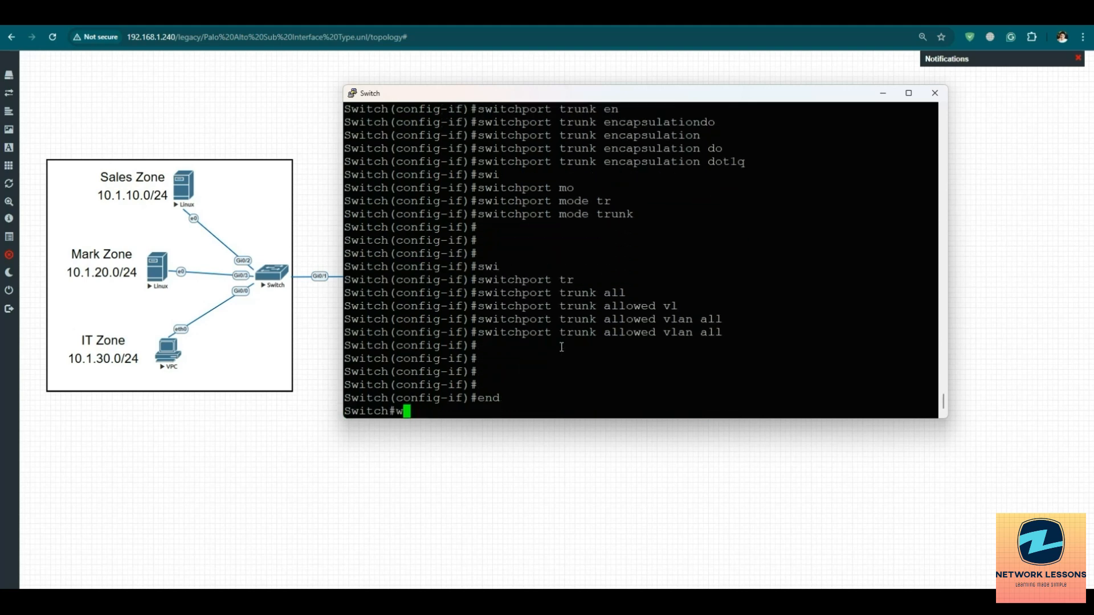
text(wr)
key(Return)
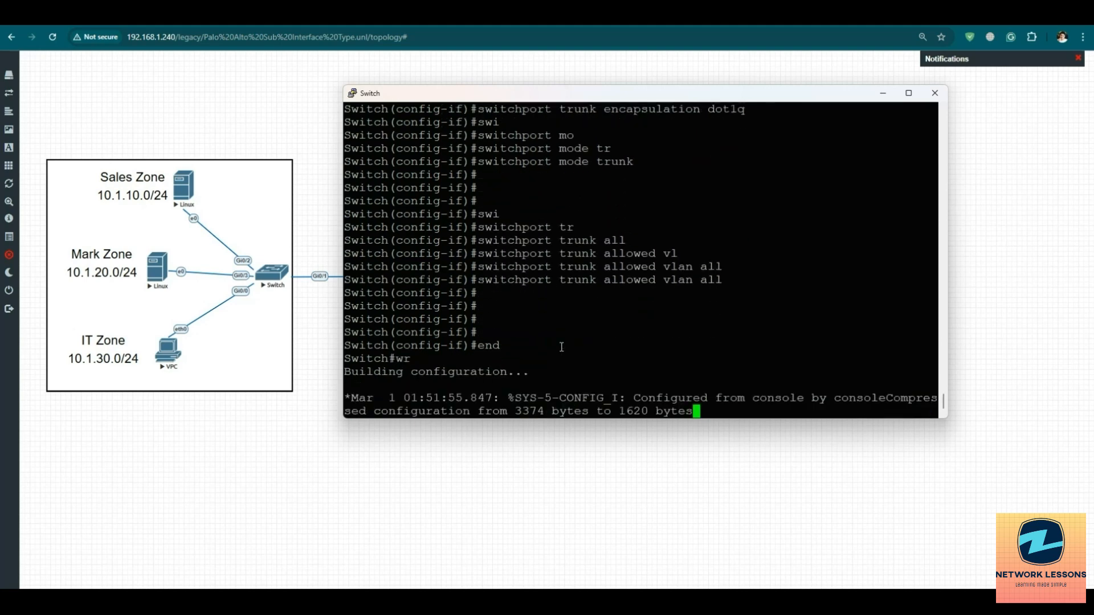
key(Return)
key(Return)
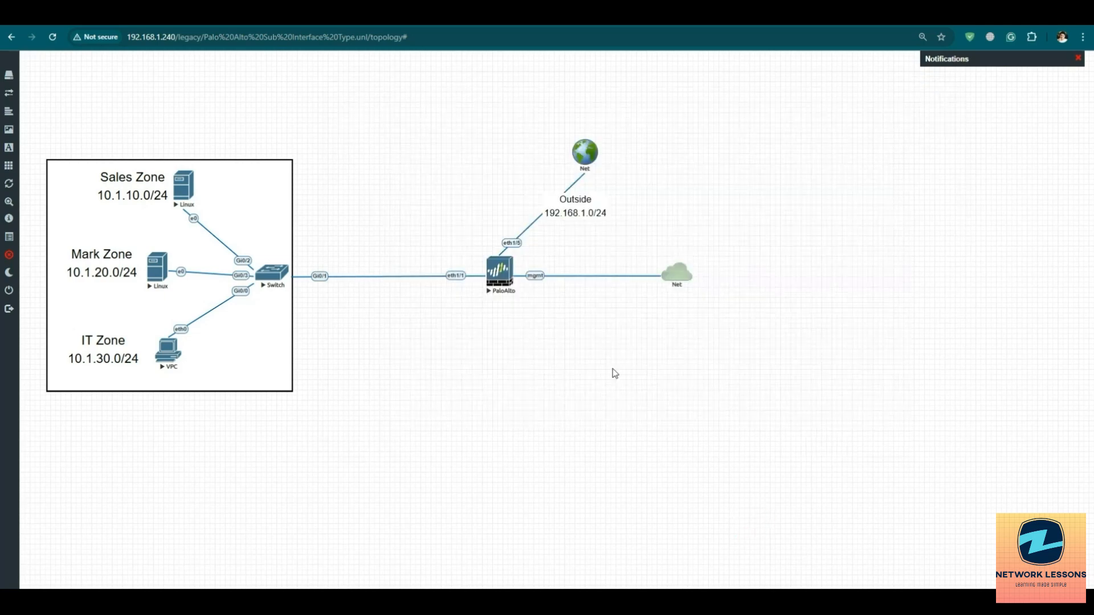
Bring up the PaloAlto QEMU console and check the firewall's management interface IP address
mouse_move(780, 582)
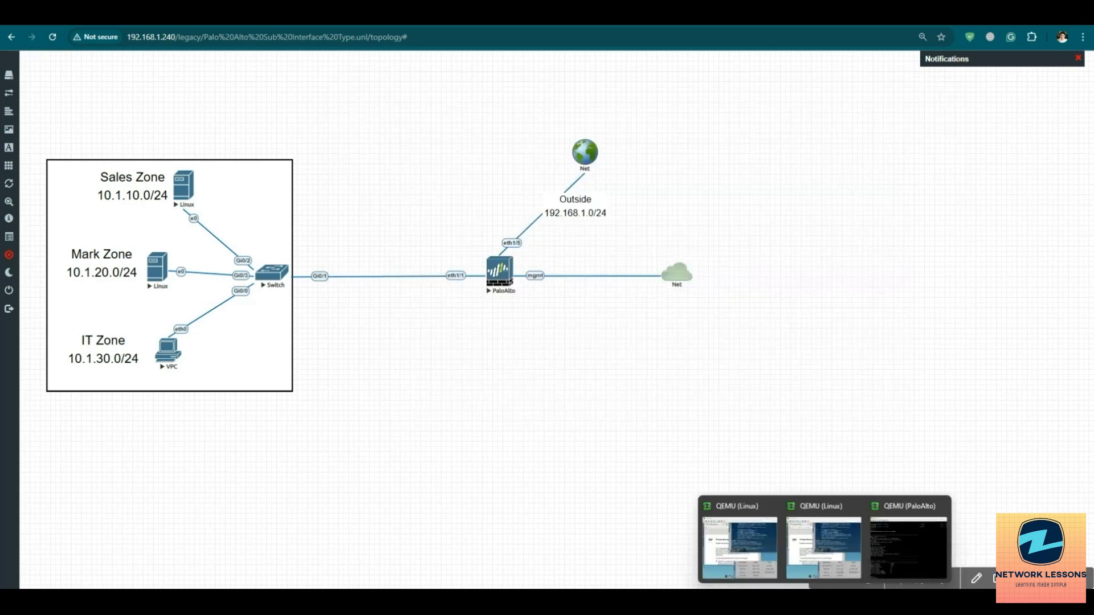
click(909, 537)
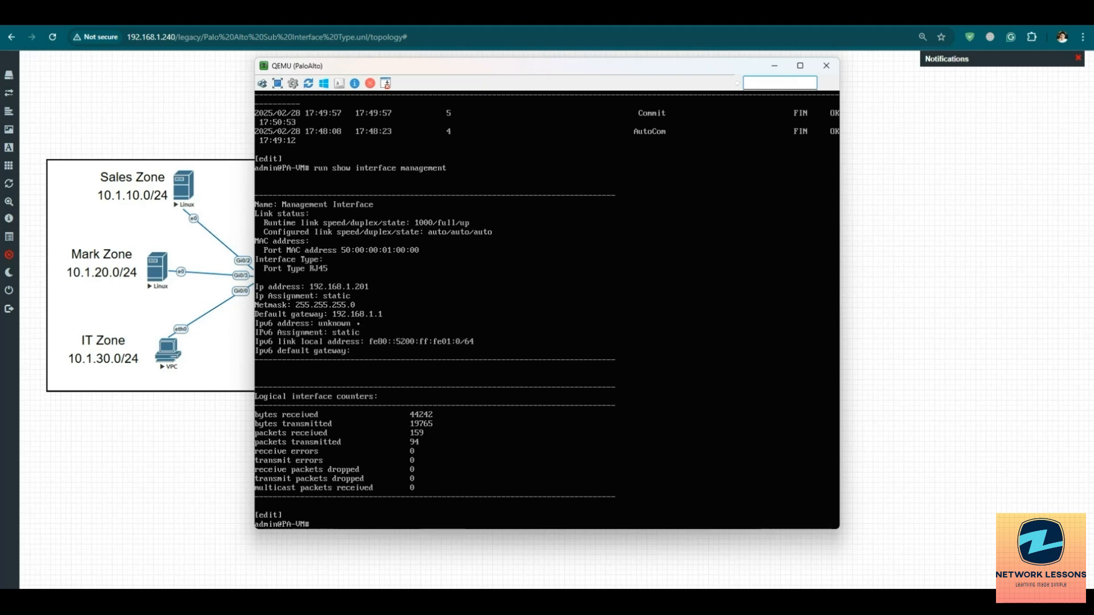
click(885, 310)
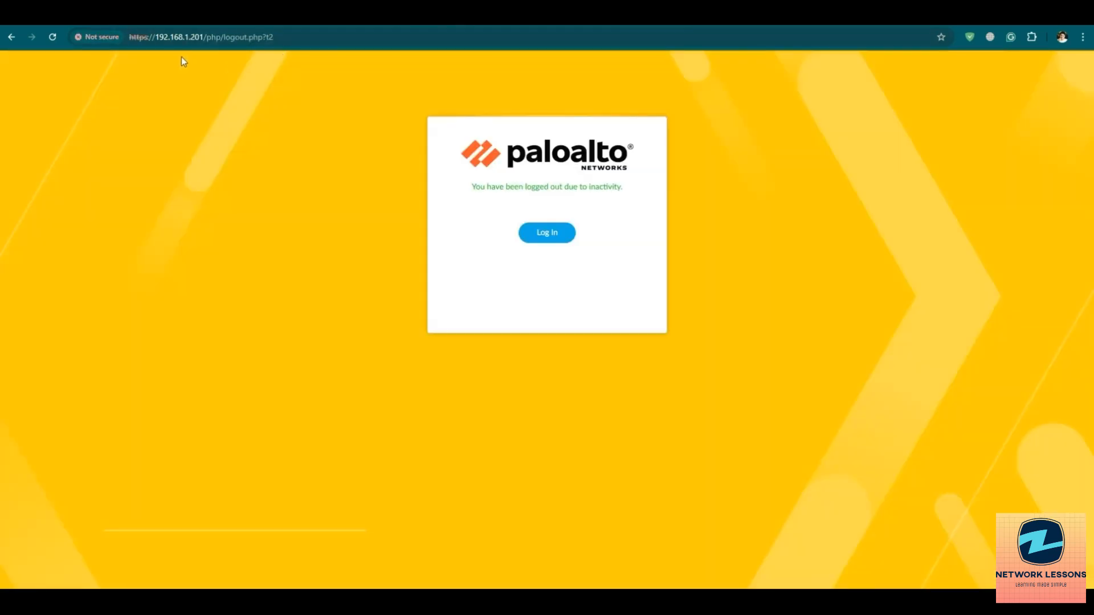
Reload the firewall's web page at 192.168.1.201 in the browser and proceed past the certificate warning
click(53, 37)
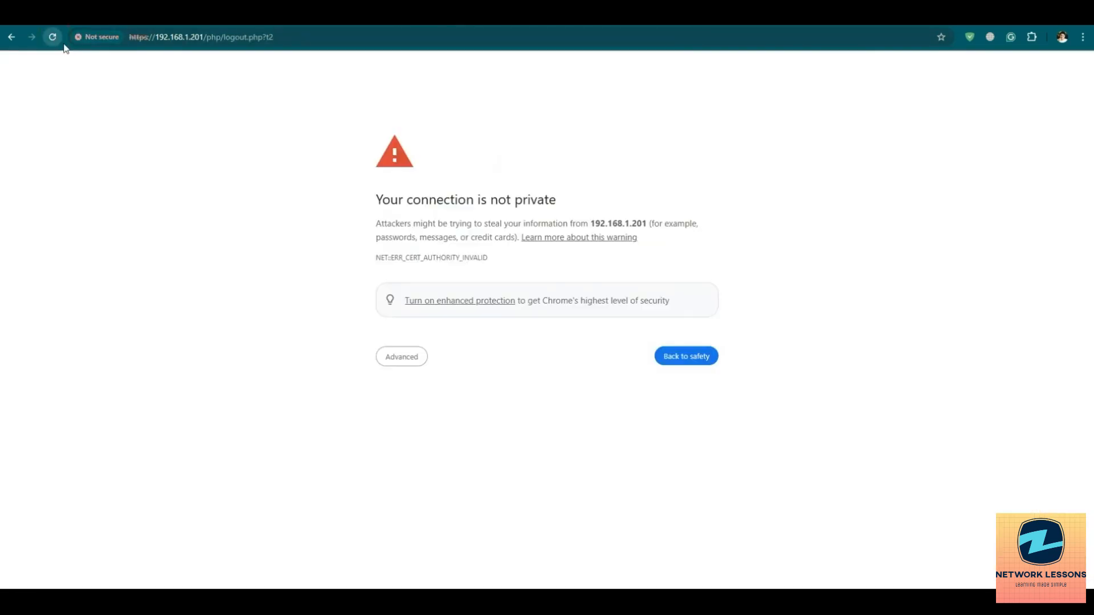
click(399, 357)
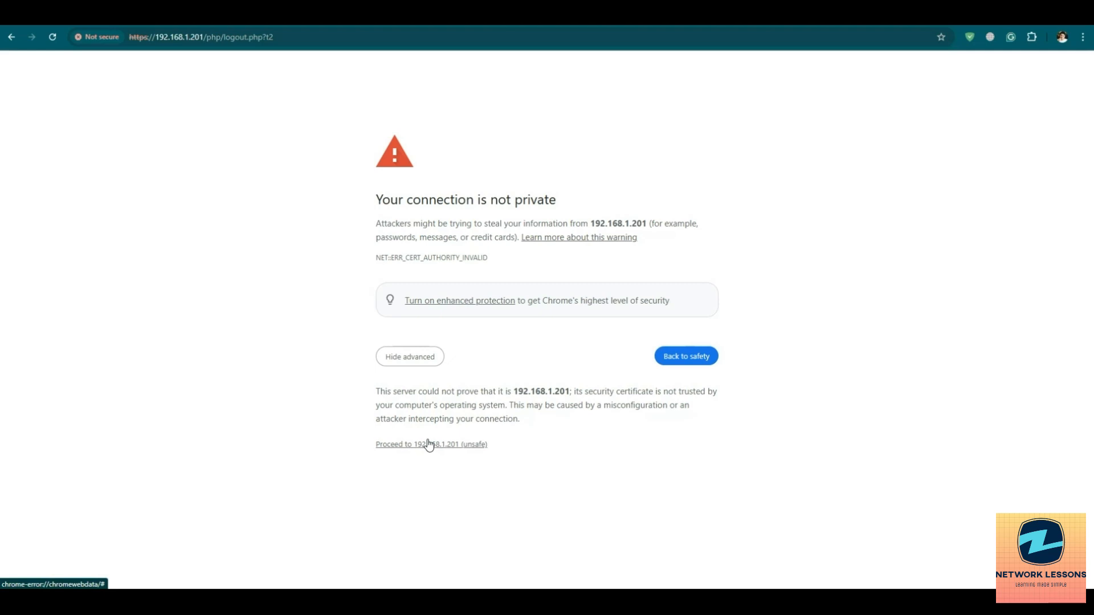
click(429, 445)
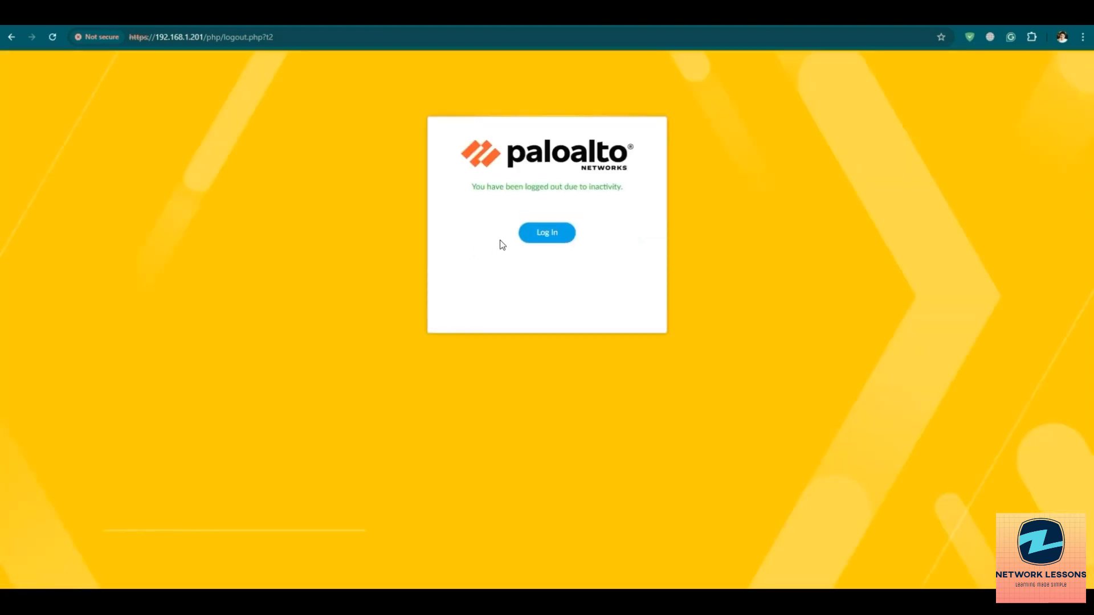
Log in to the firewall as admin with the account password, and dismiss the welcome and telemetry notices
click(559, 236)
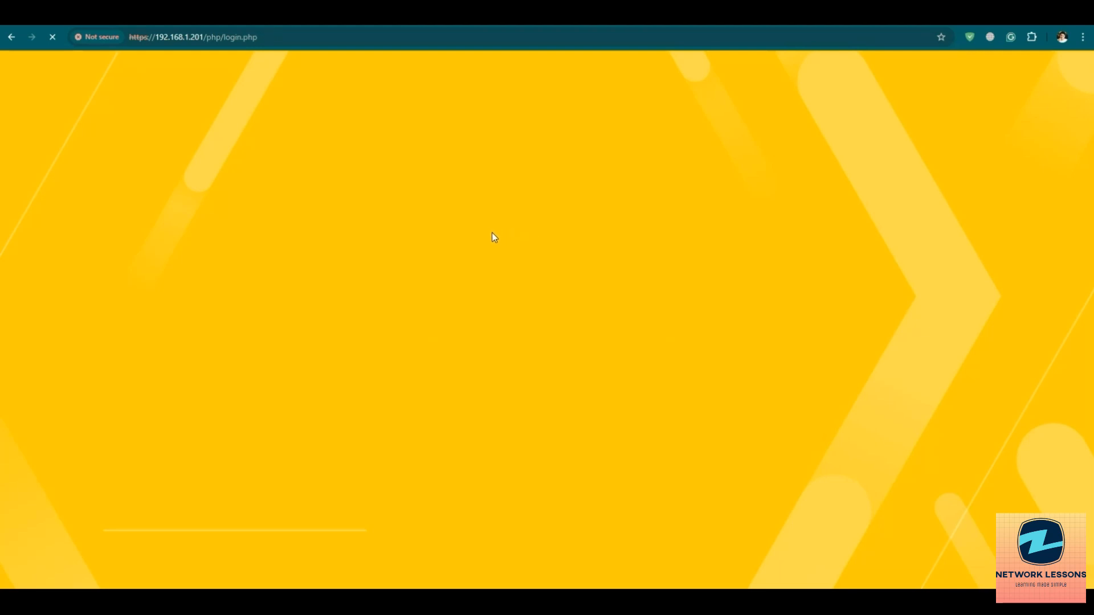
text(admin)
key(Tab)
text(••••••)
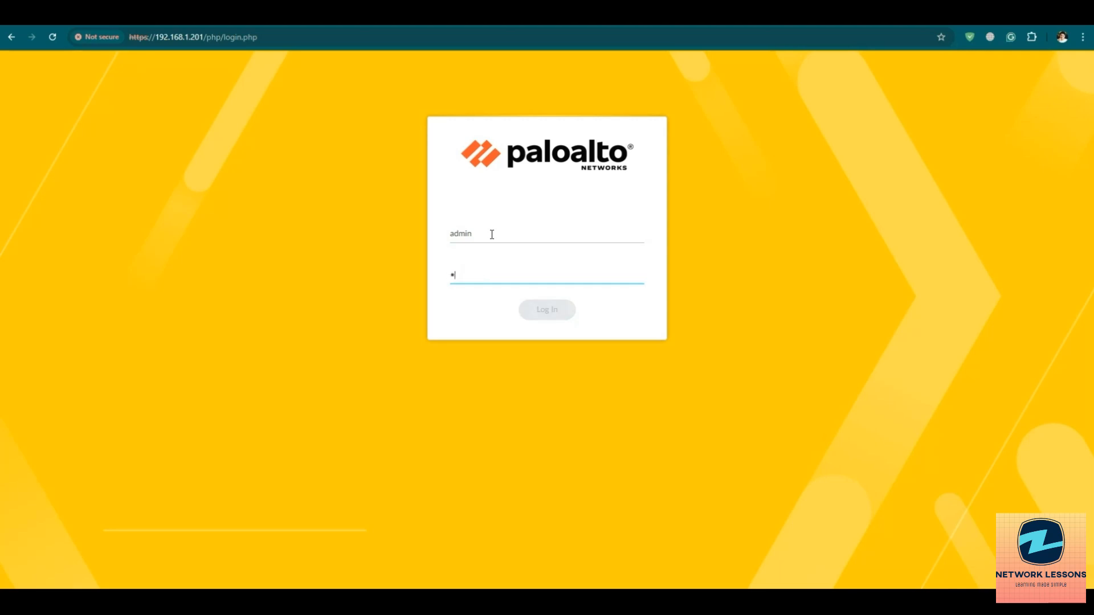
key(Return)
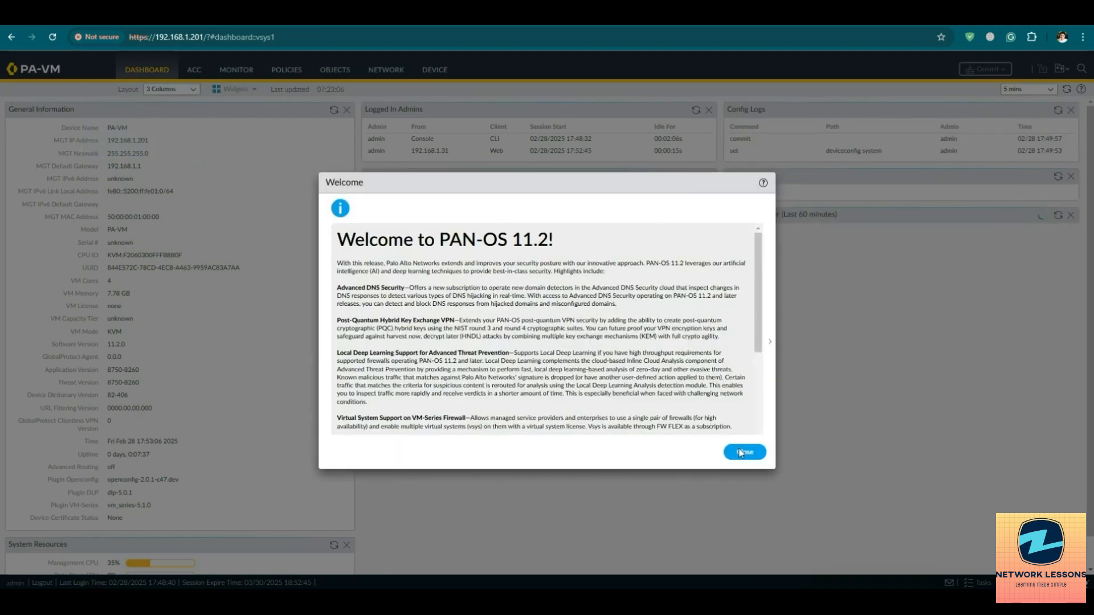
click(741, 453)
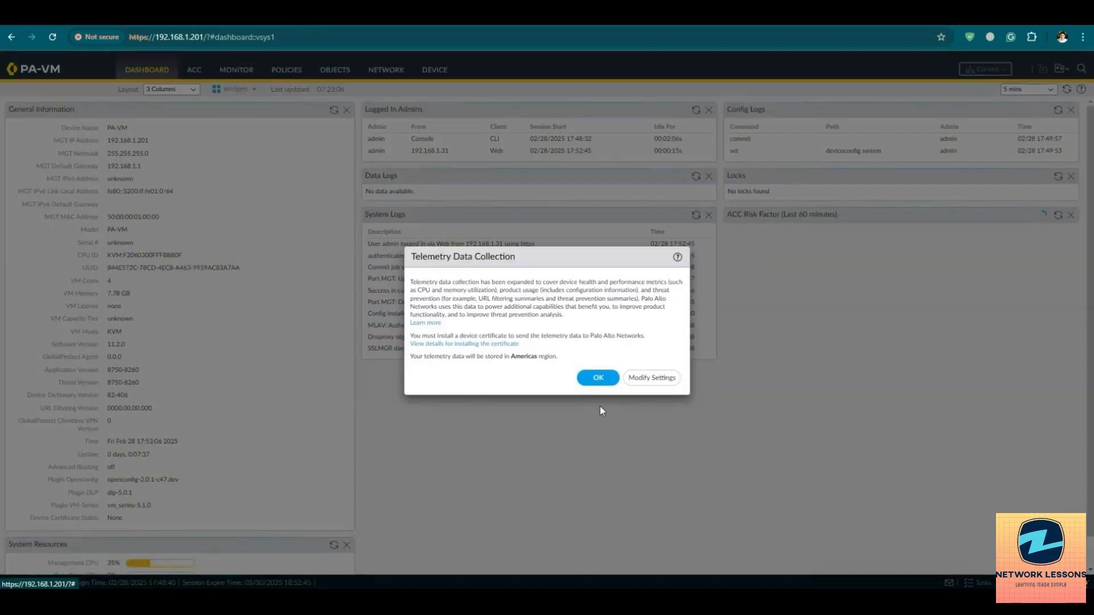
click(598, 378)
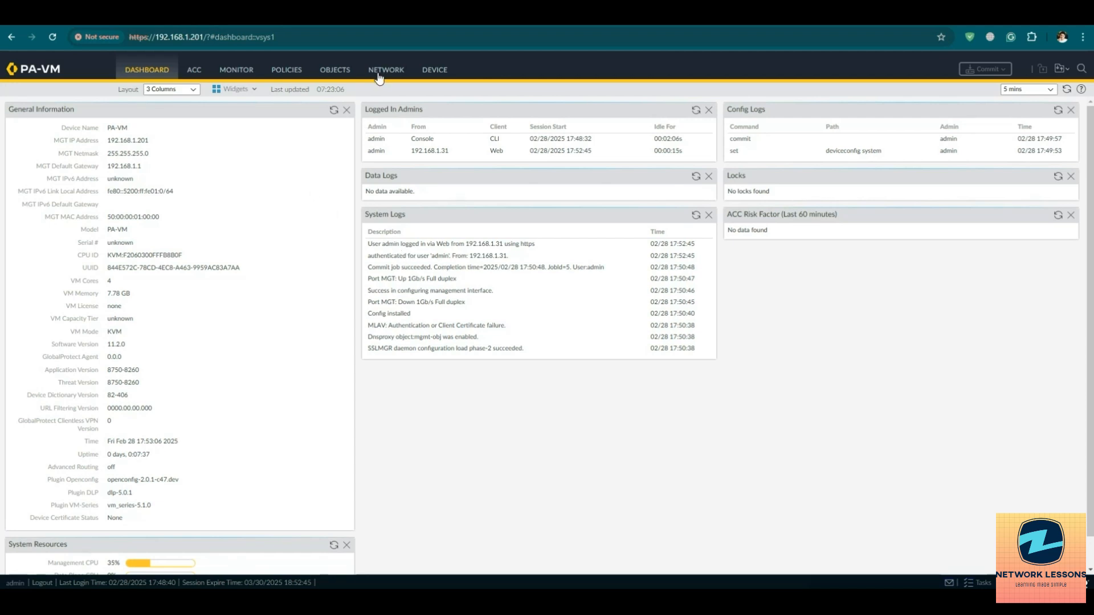
Go to the firewall's network zones and add a Layer3 zone named SALES-Zone
click(379, 75)
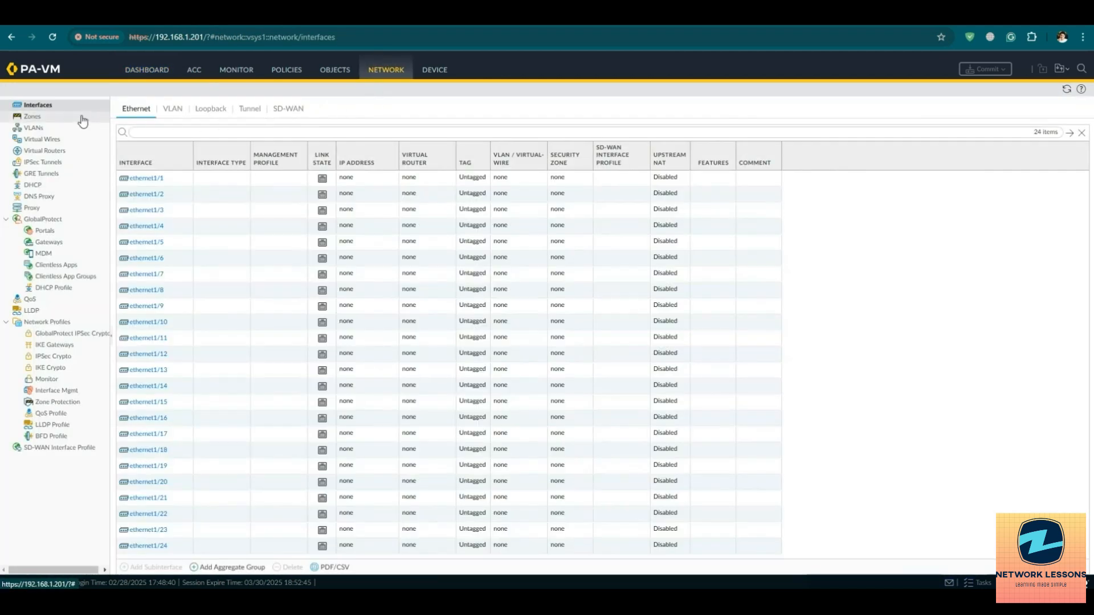
click(82, 118)
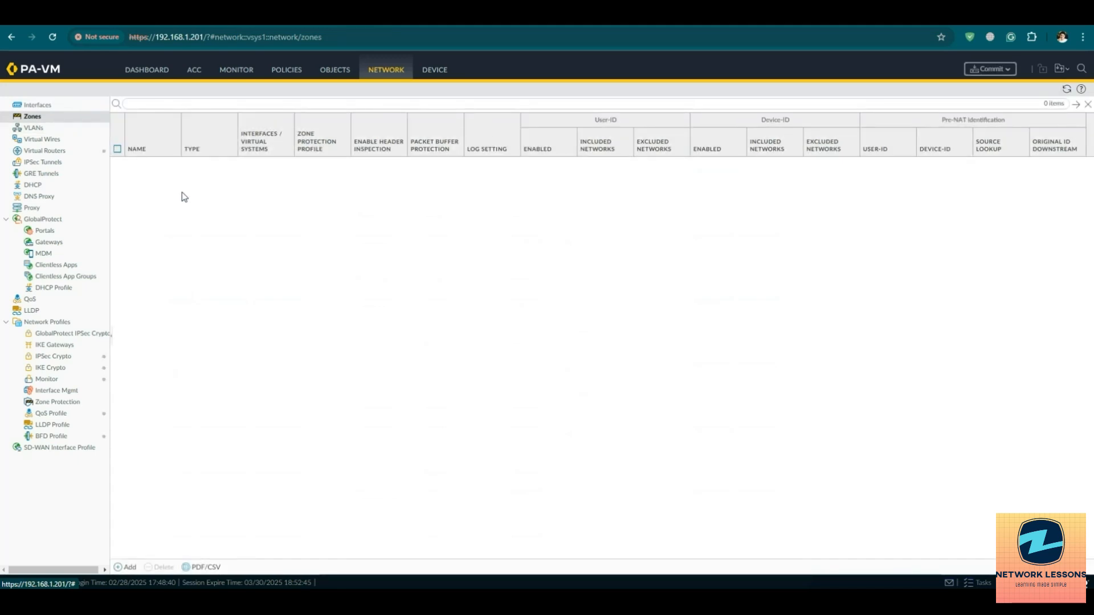
click(127, 567)
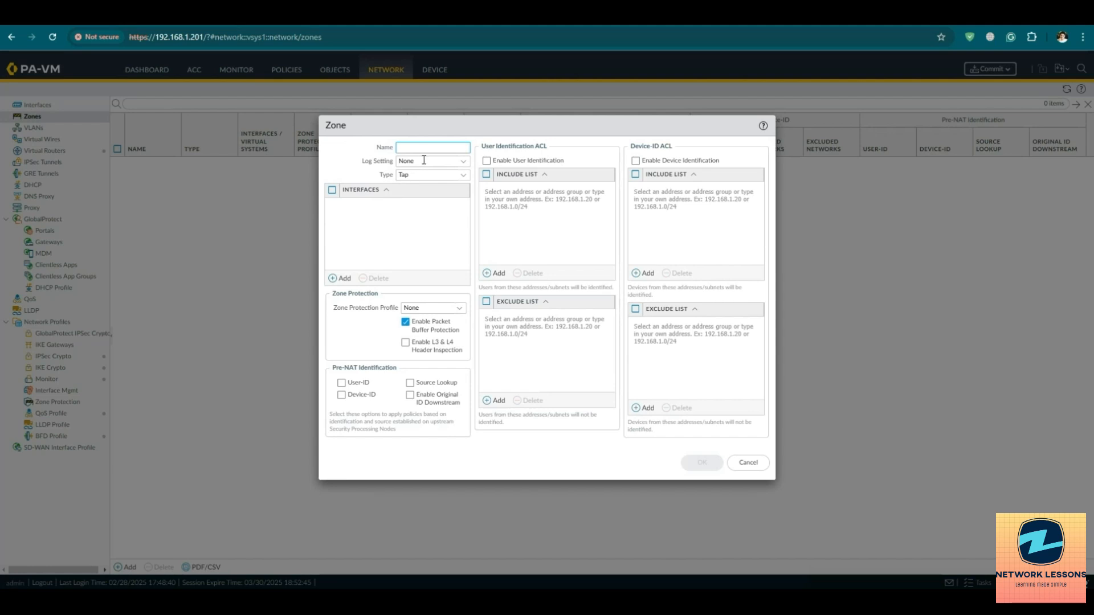
click(427, 148)
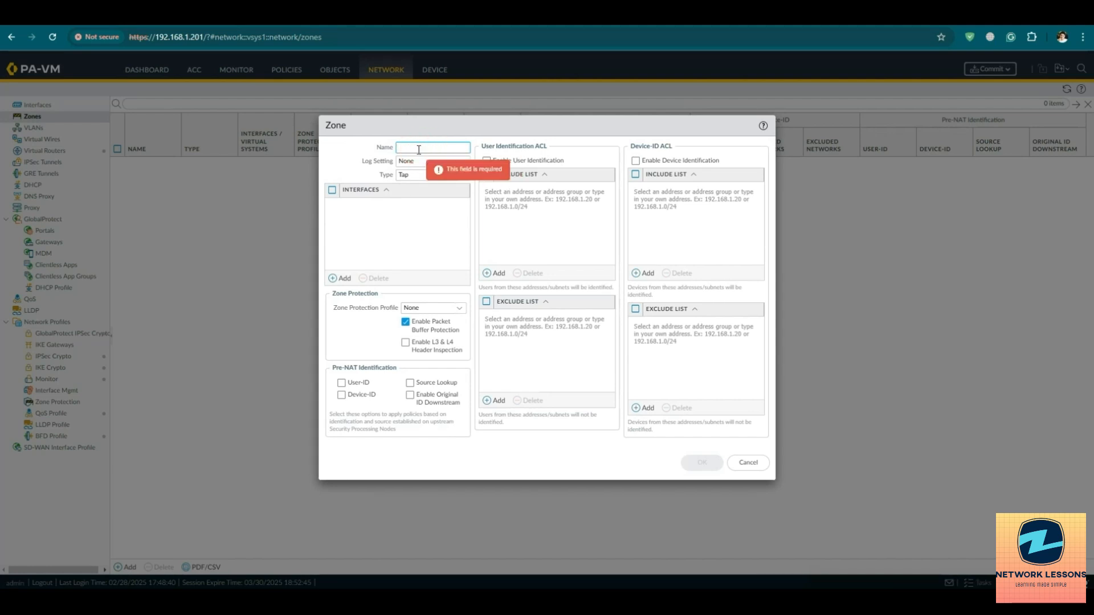
text(SA)
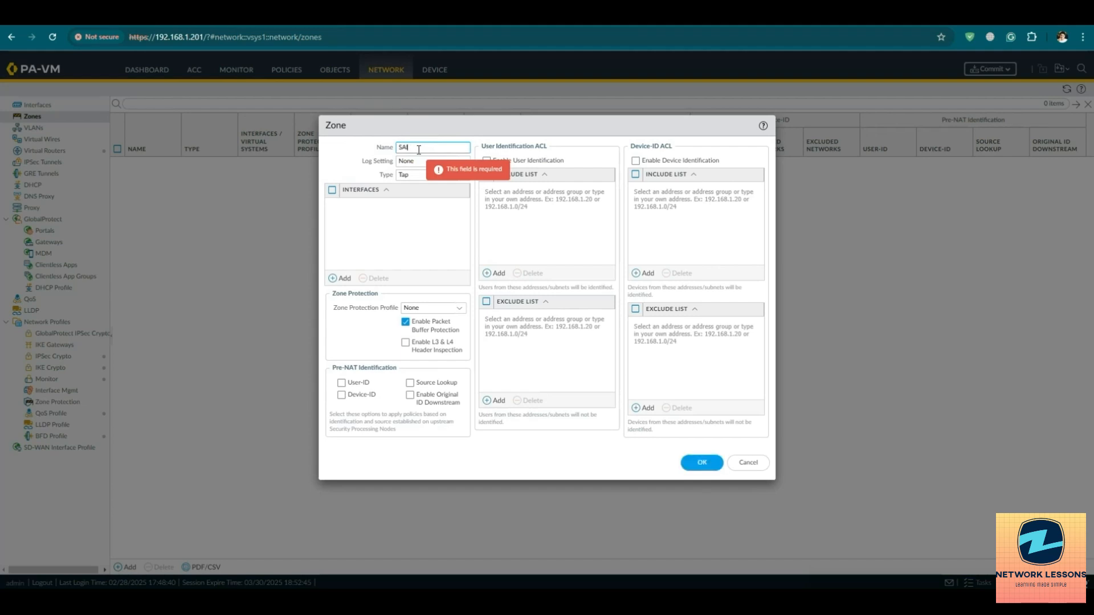
text(LES-Zone)
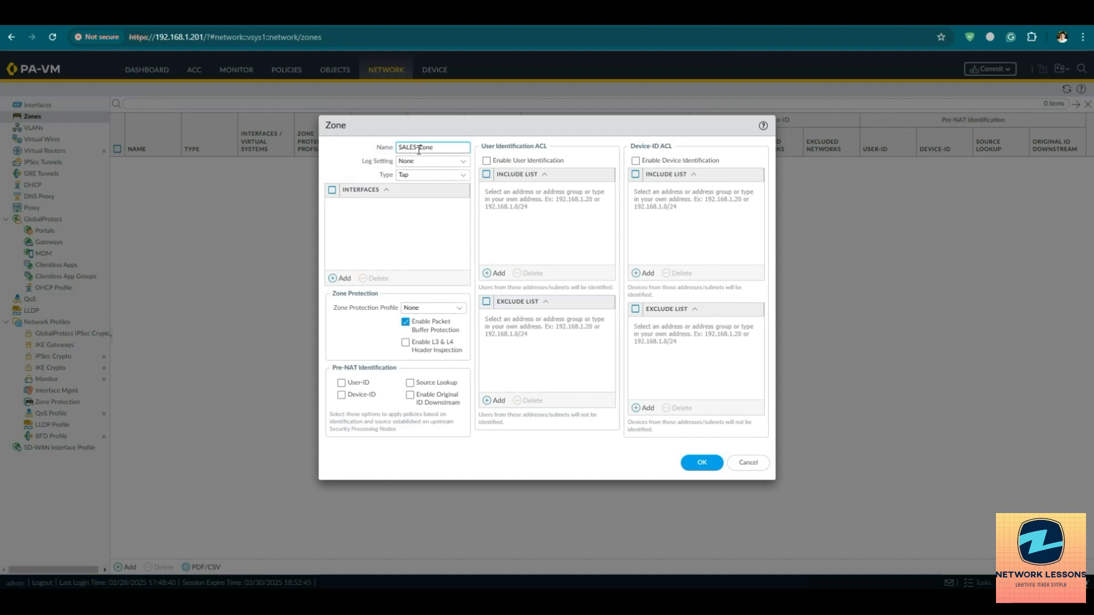
click(463, 175)
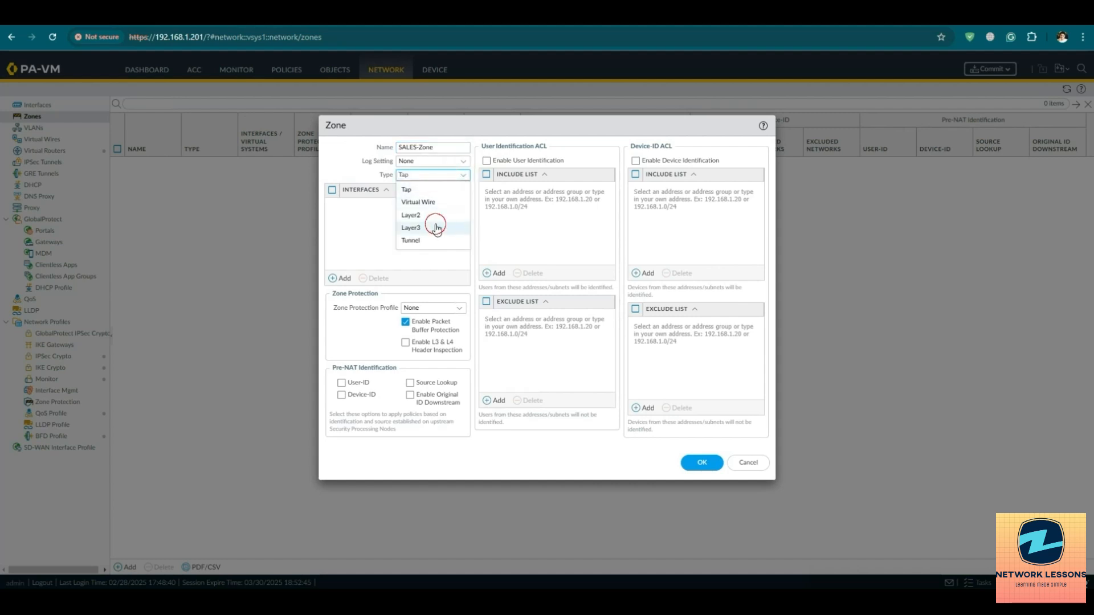
click(435, 226)
click(702, 477)
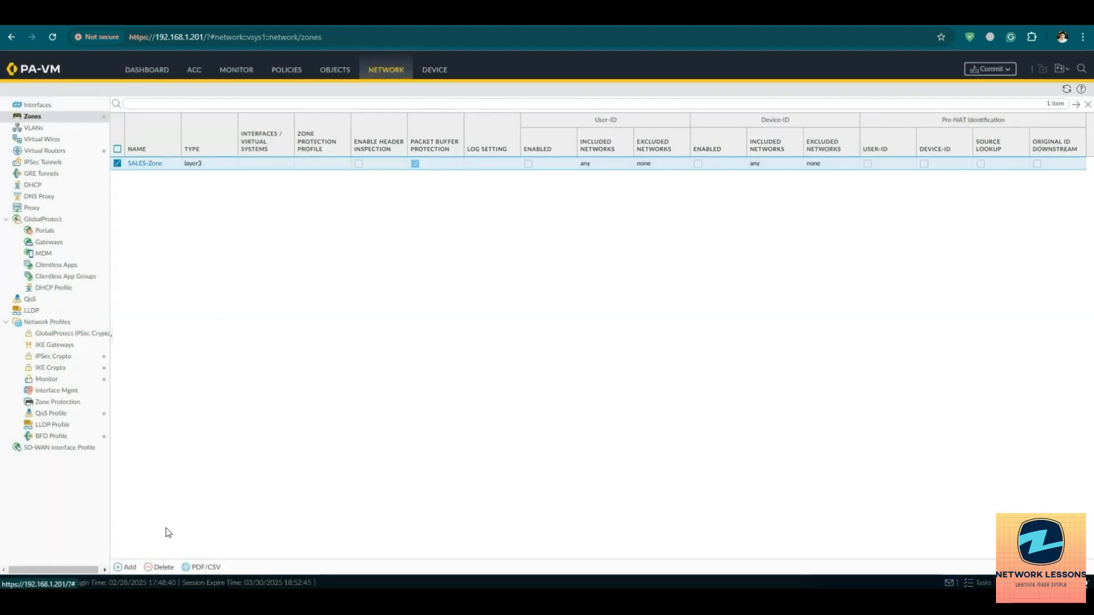
Add a second security zone named IT-Zone with type Layer3
click(130, 568)
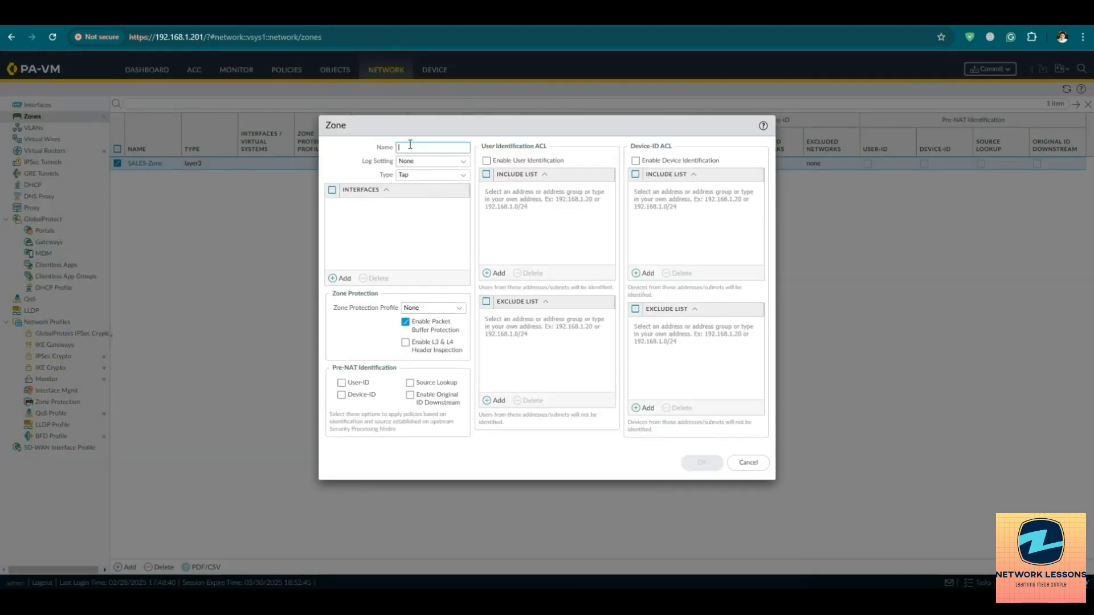
text(IT)
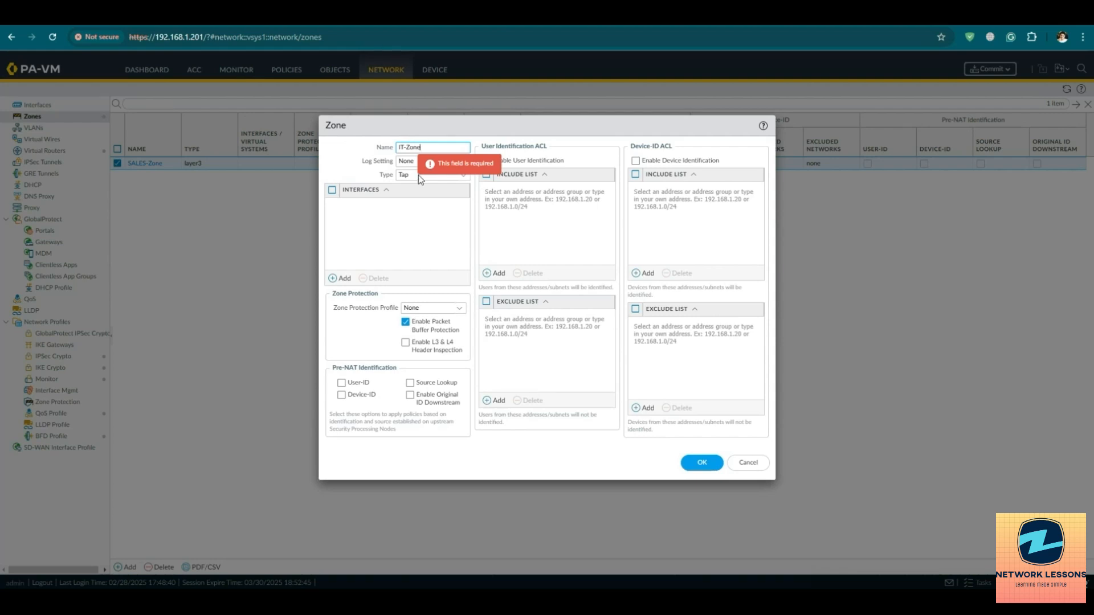
text(-Zone)
click(461, 175)
click(423, 228)
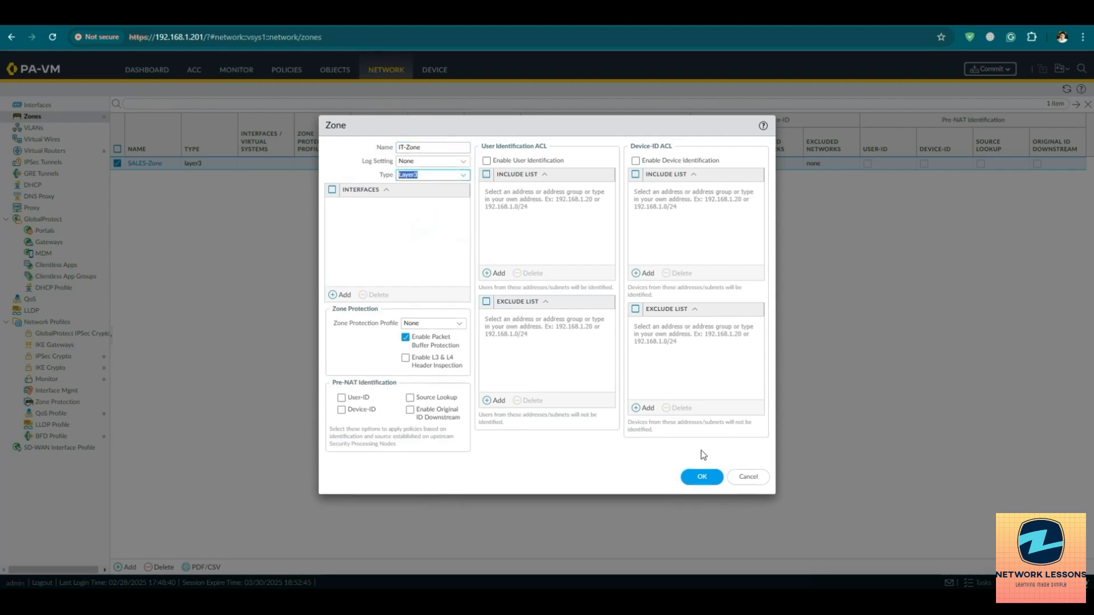
click(701, 477)
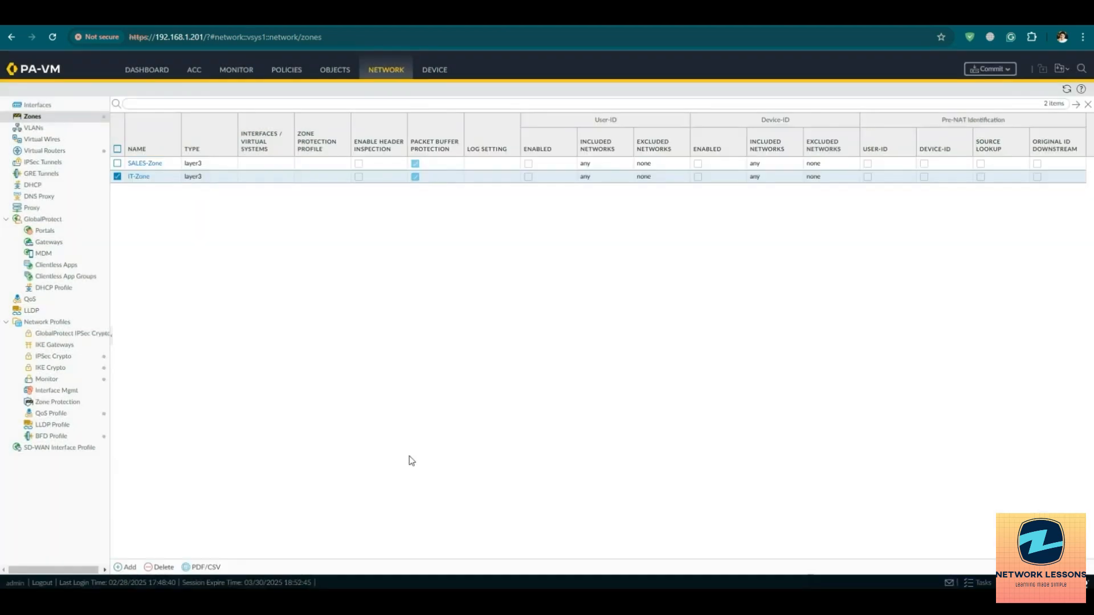
Add a security zone named MARK-Zone with type Layer3
click(127, 568)
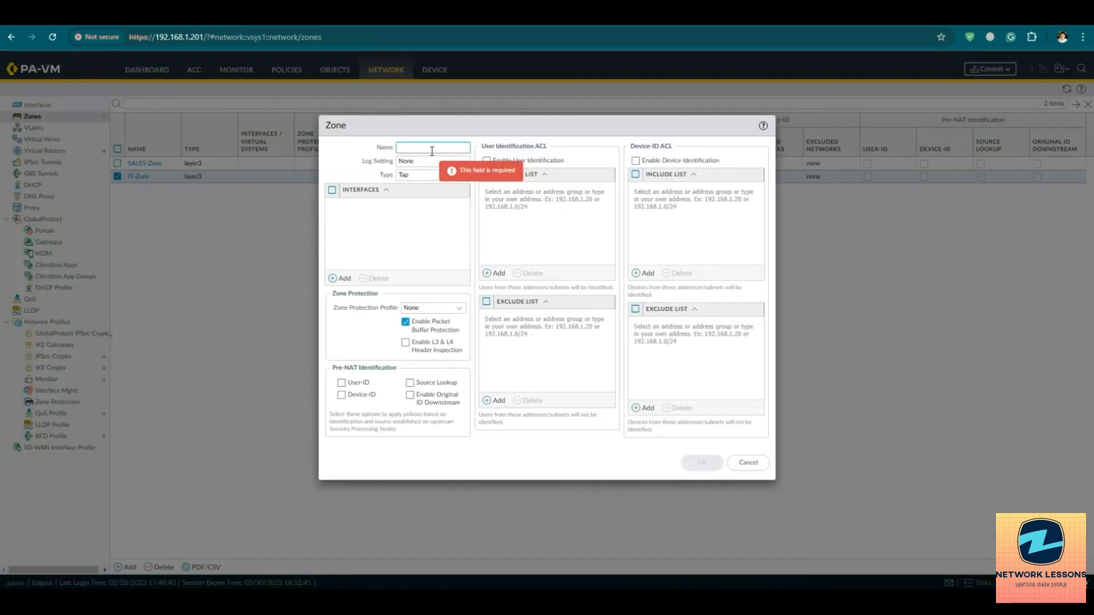
text(Ma)
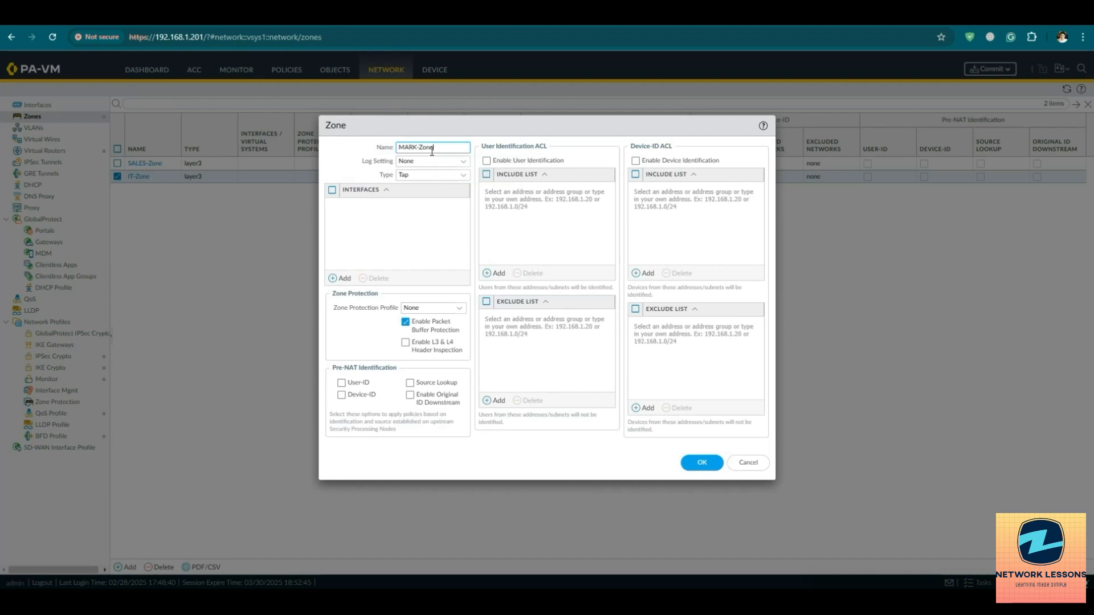
click(463, 175)
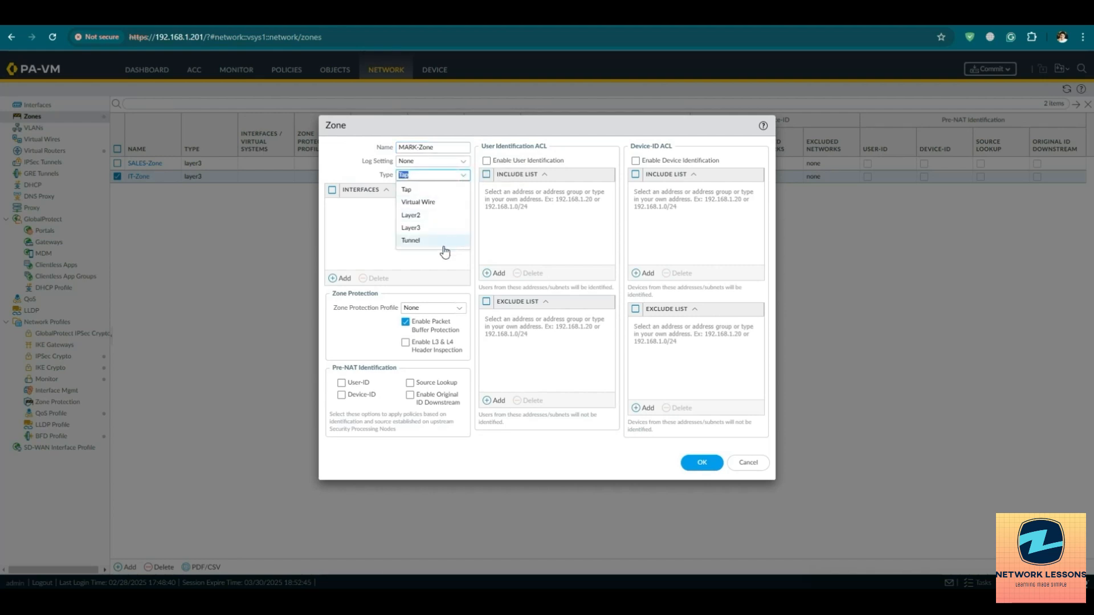
click(433, 229)
click(711, 479)
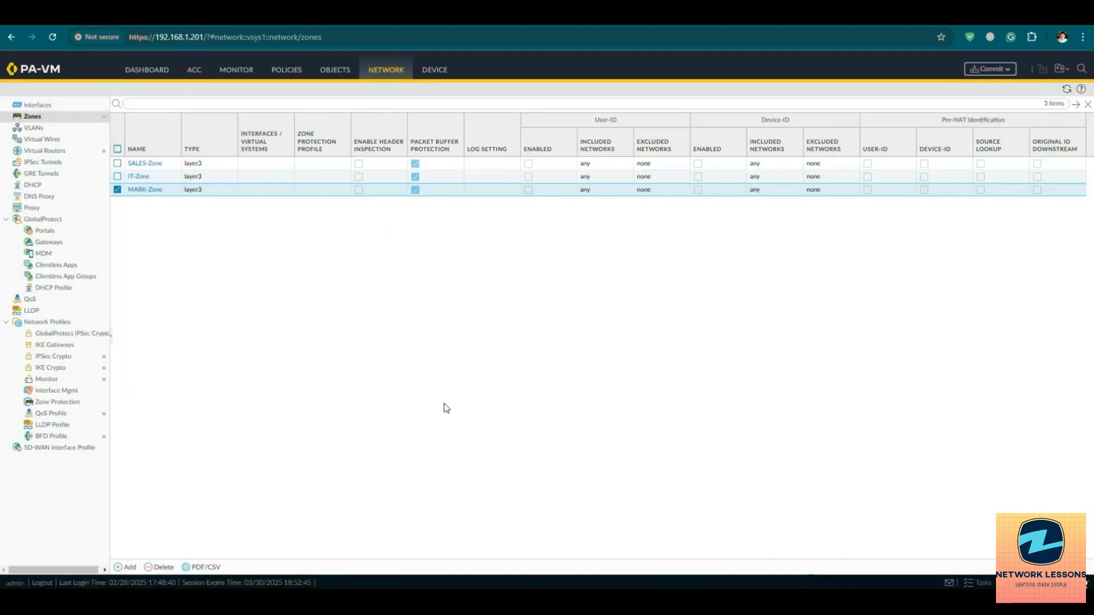
Add a security zone named OUTSIDE-Zone with type Layer3
click(125, 569)
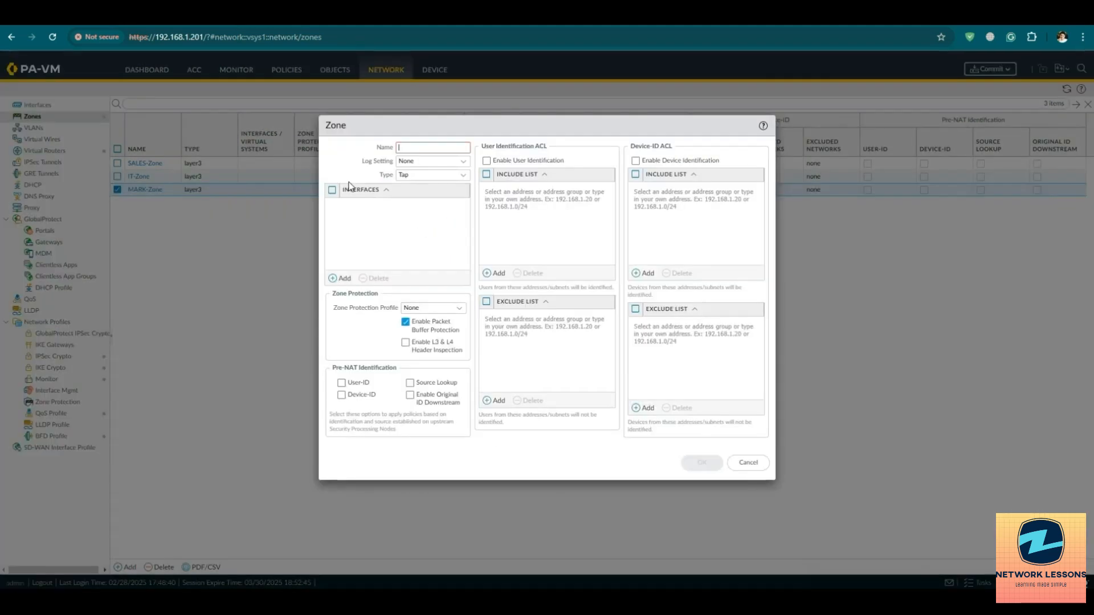
text(OUTSIDE-Zone)
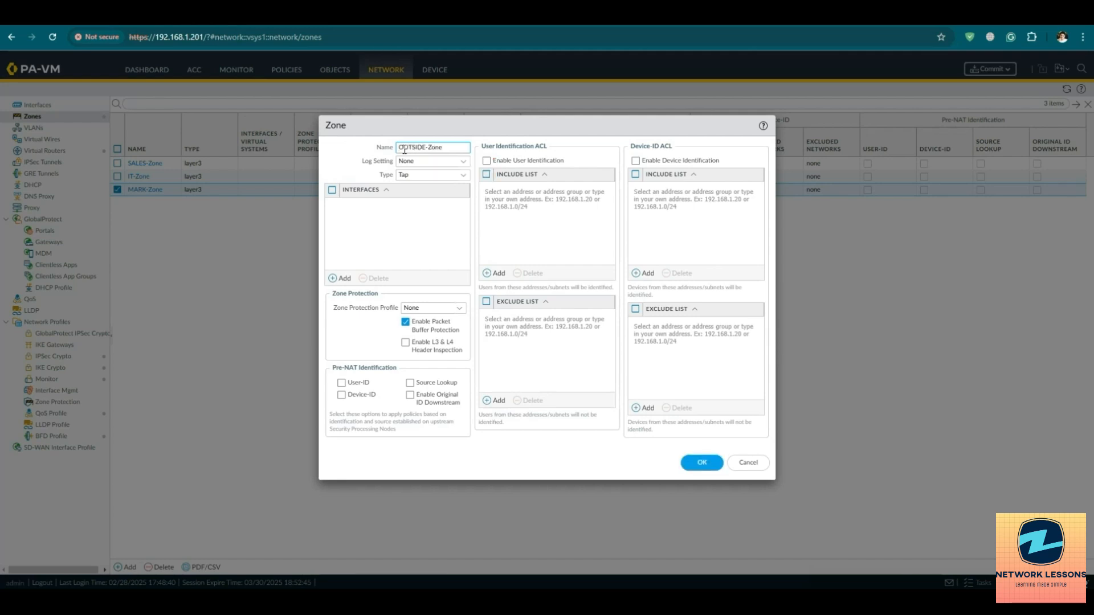
click(463, 176)
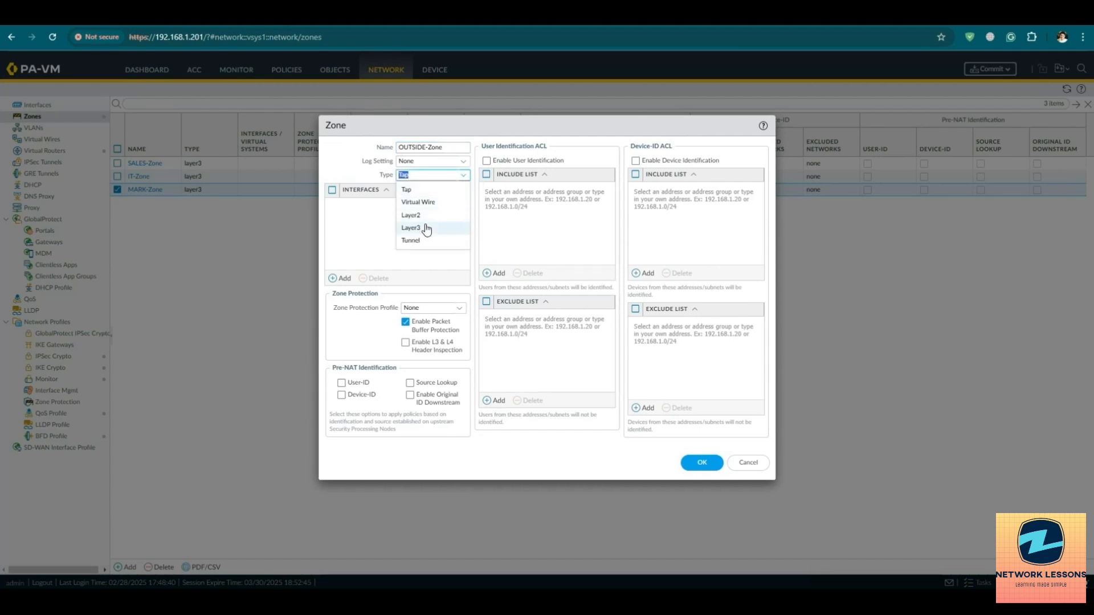
click(412, 227)
click(701, 463)
click(289, 300)
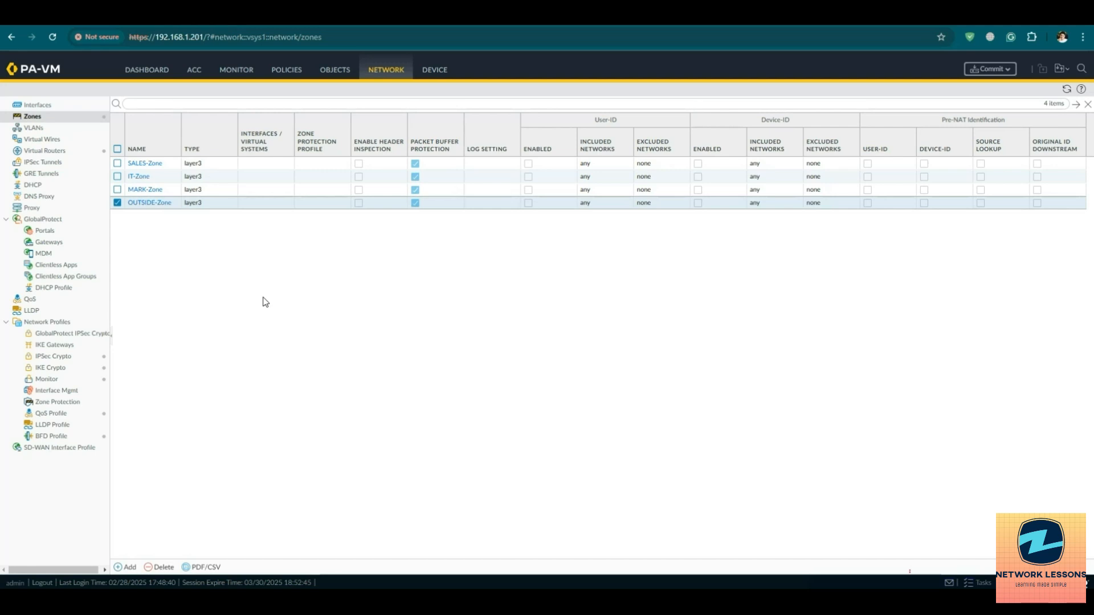
In the firewall's Ethernet interface list, set ethernet1/5 to type Layer3 with the comment "WAN Interface"
click(34, 105)
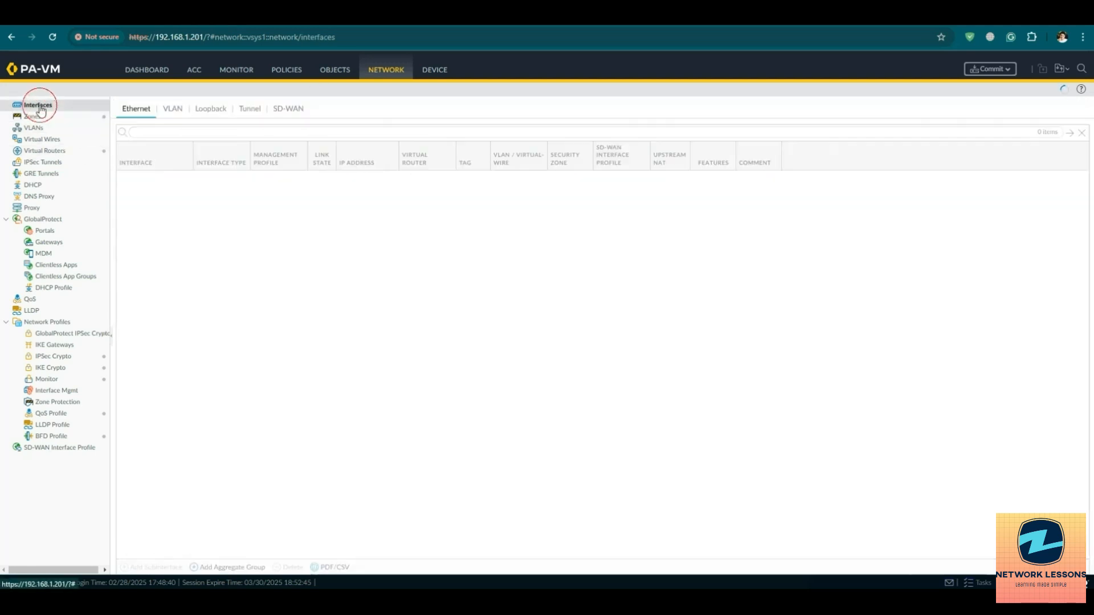
click(343, 23)
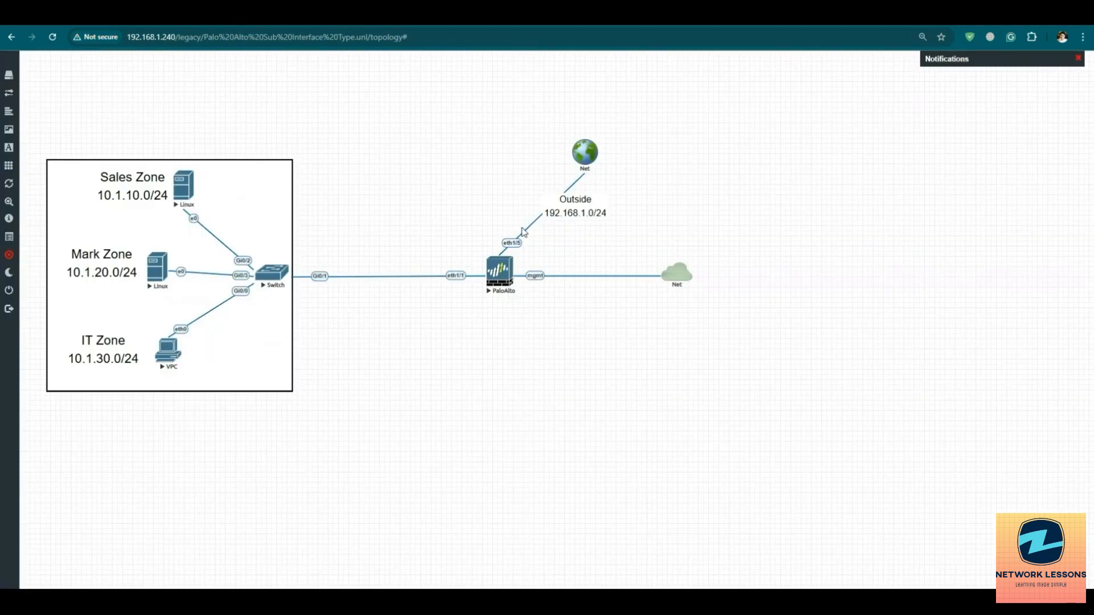
click(471, 24)
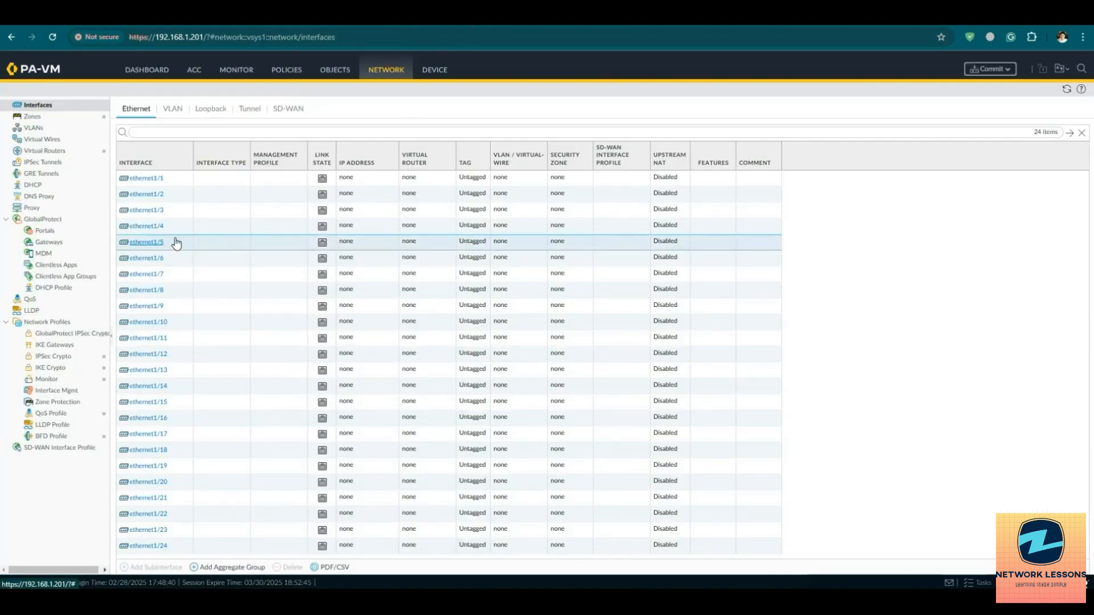
click(146, 242)
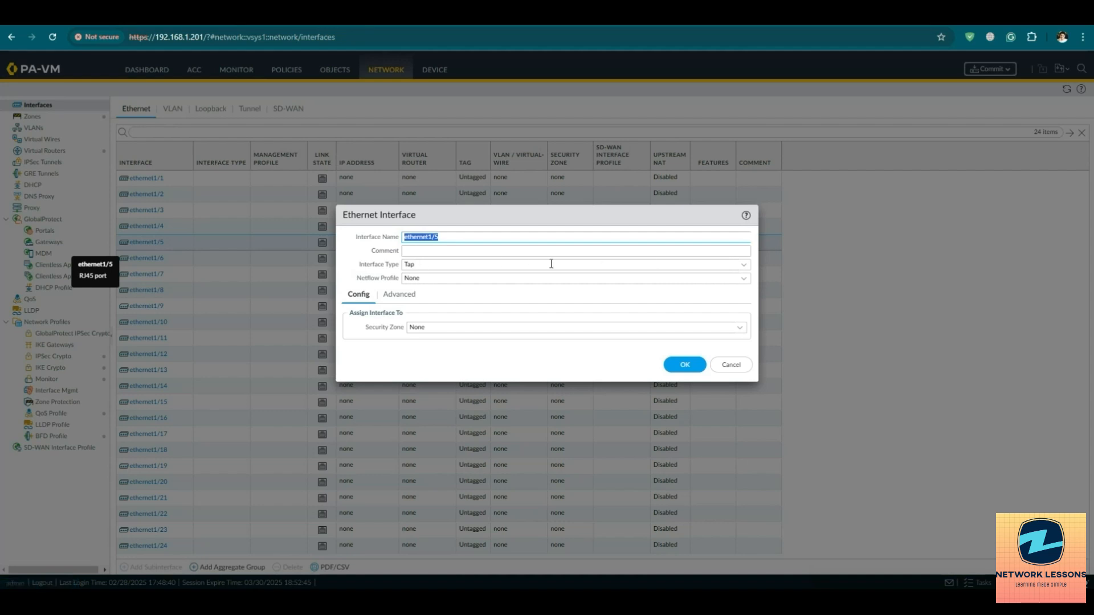
click(743, 266)
click(439, 327)
click(419, 252)
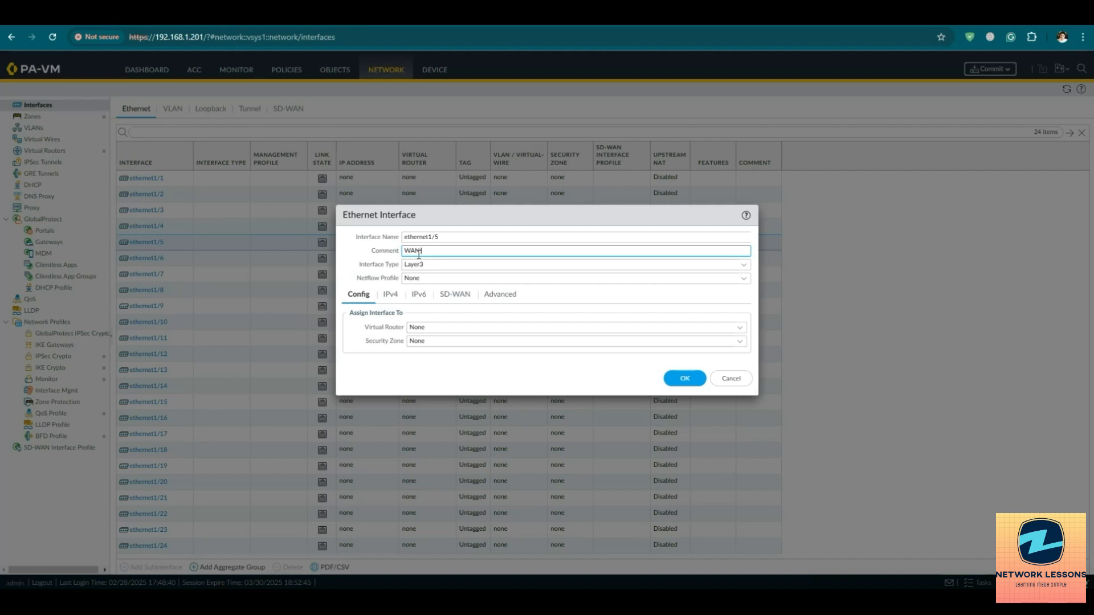
text(Interface)
Assign ethernet1/5 to the default virtual router and the OUTSIDE-Zone security zone
click(739, 334)
click(491, 354)
click(744, 346)
click(446, 406)
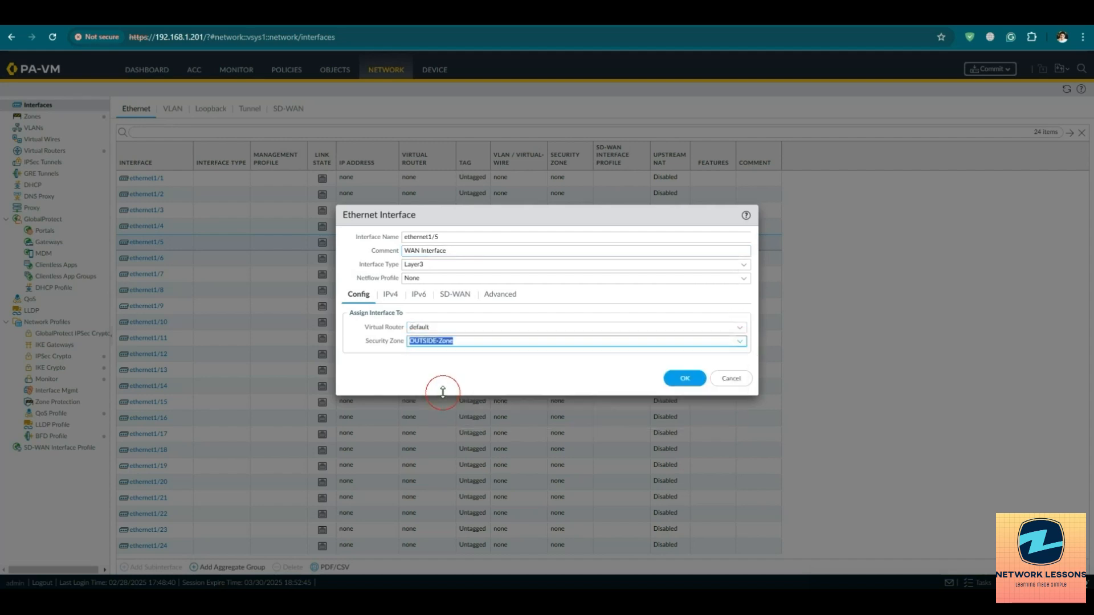
Set the IPv4 type of ethernet1/5 to DHCP Client and save the interface settings
click(383, 295)
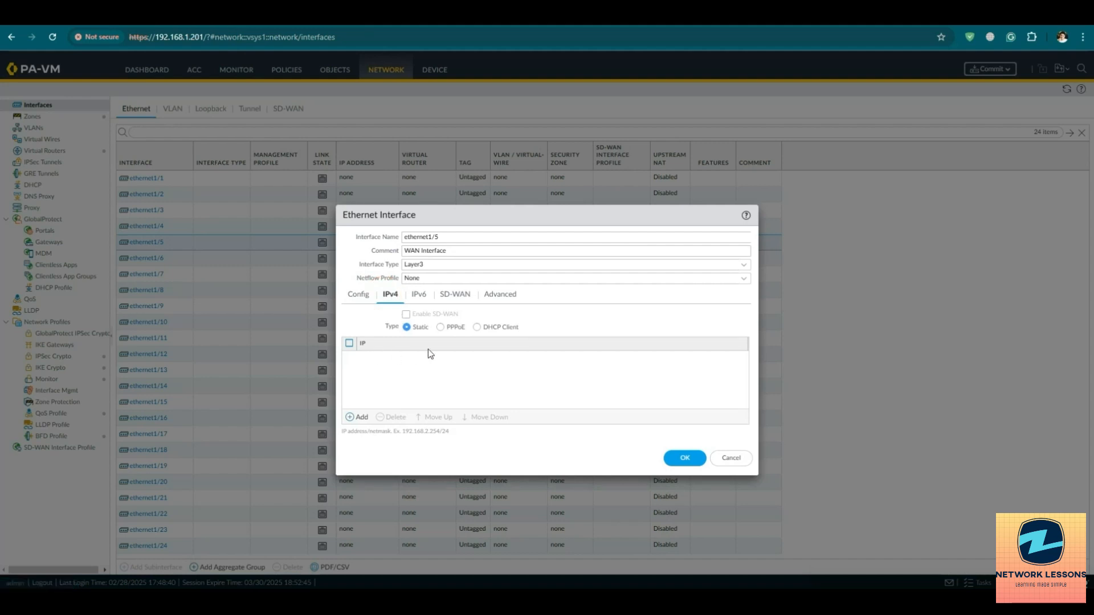
click(477, 327)
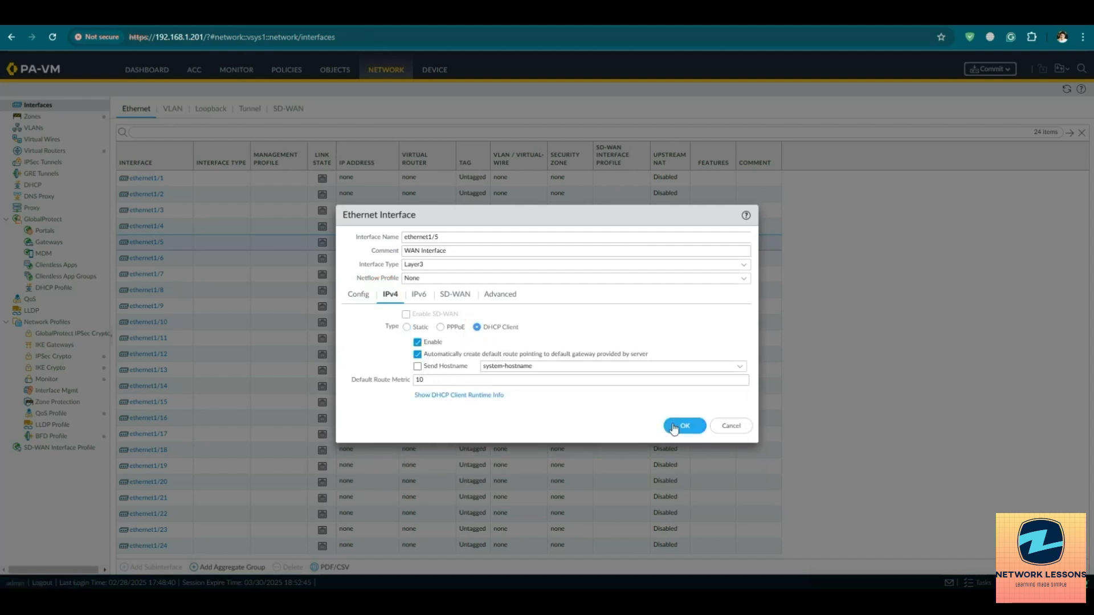
click(497, 294)
click(743, 366)
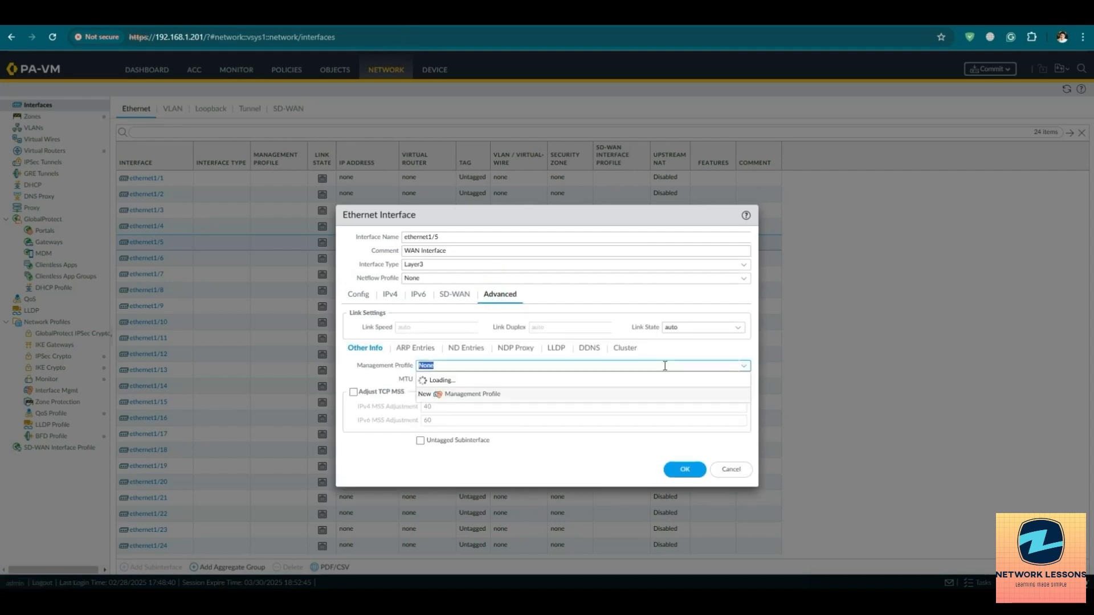
click(502, 300)
click(699, 473)
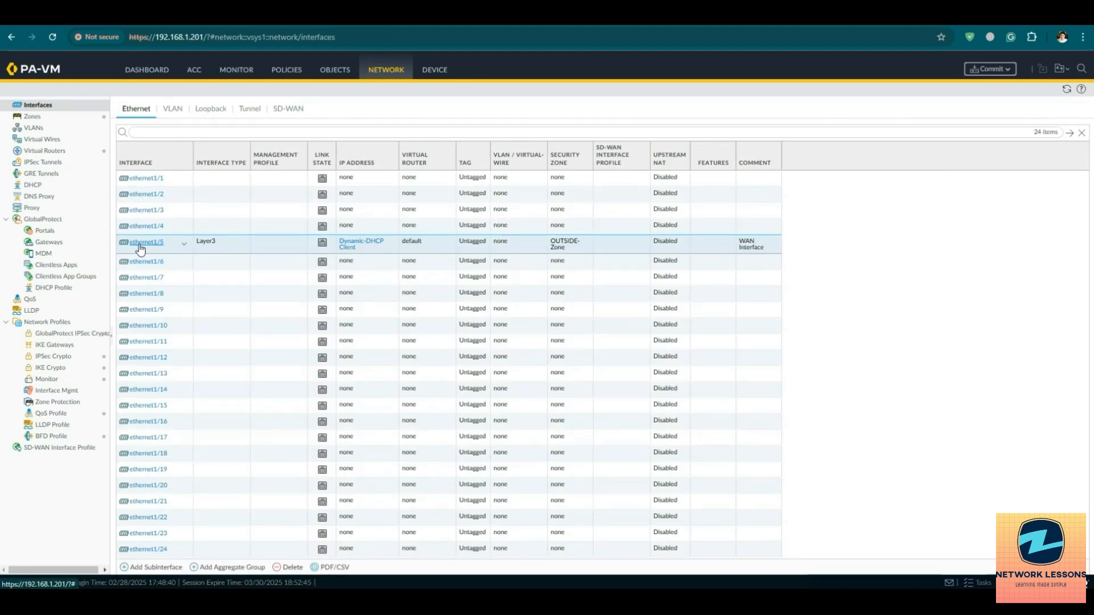
Commit only the changes made by the logged-in administrator and dismiss the commit status
click(983, 69)
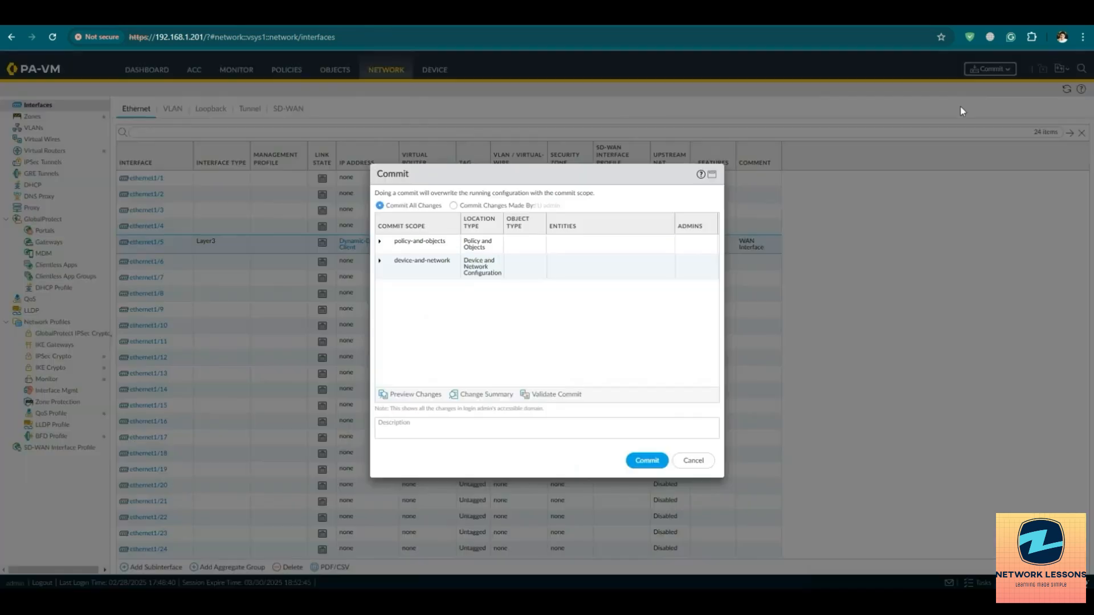
click(471, 210)
click(647, 461)
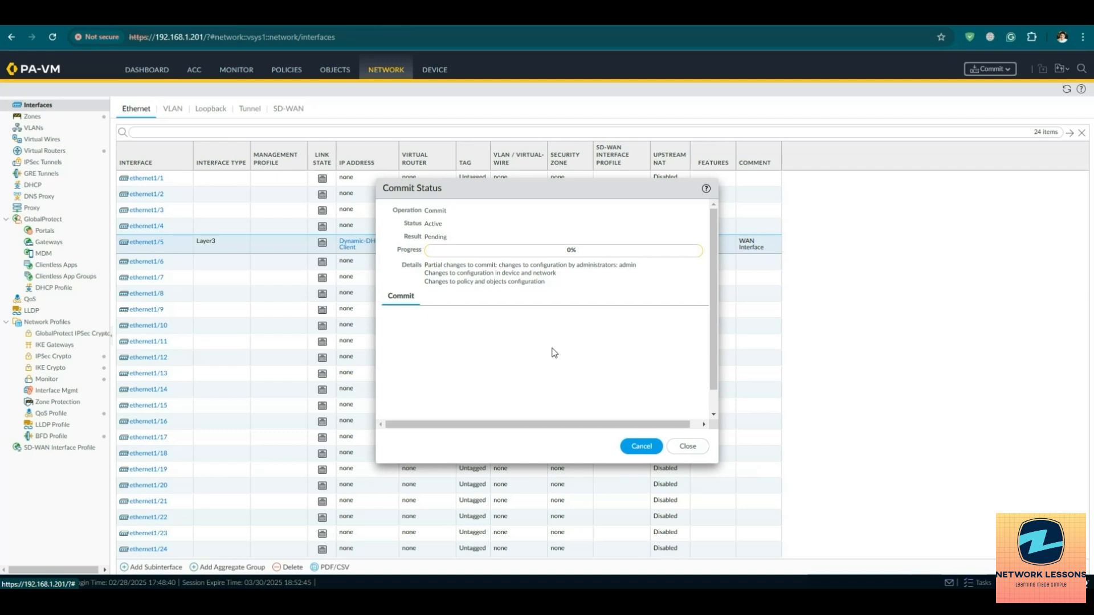
click(687, 446)
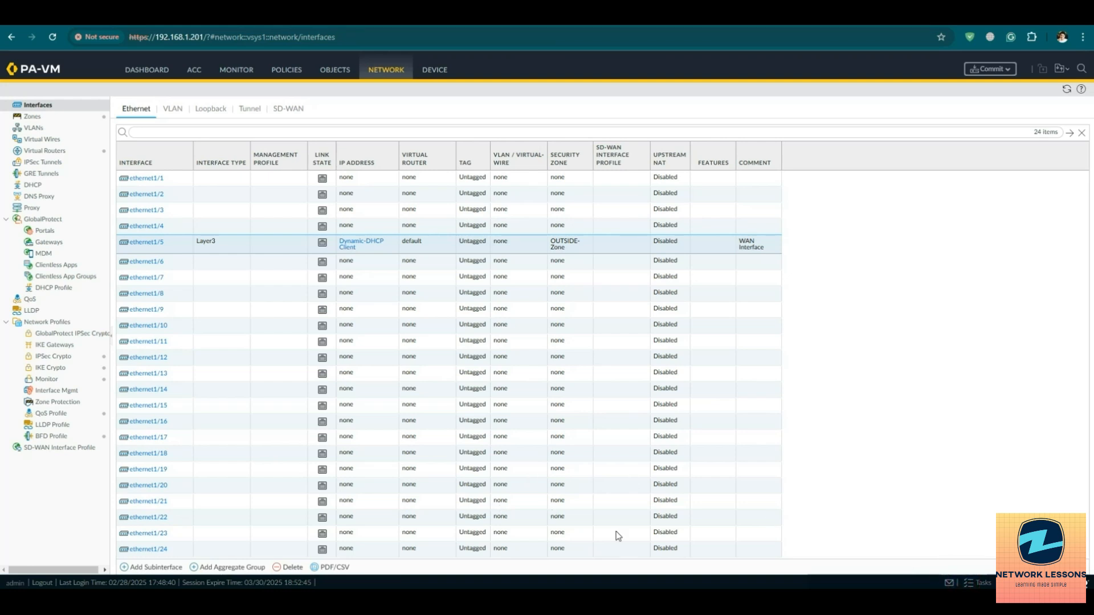
Switch to the PaloAlto QEMU console and check the commit job's progress repeatedly with run show jobs all
mouse_move(825, 600)
click(896, 541)
text(run show jobs all)
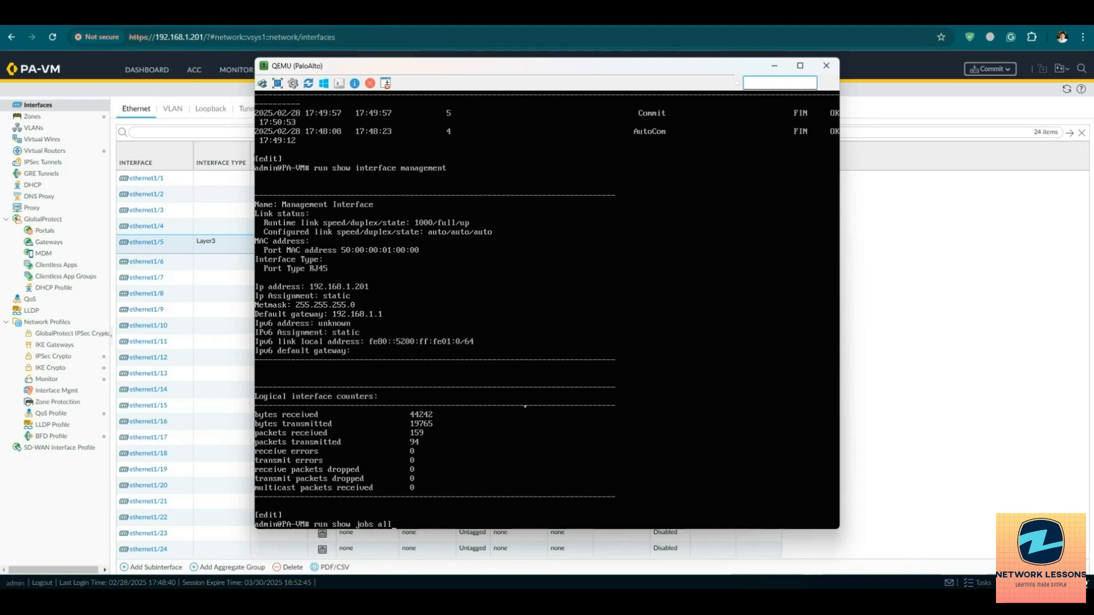
key(Return)
key(Up)
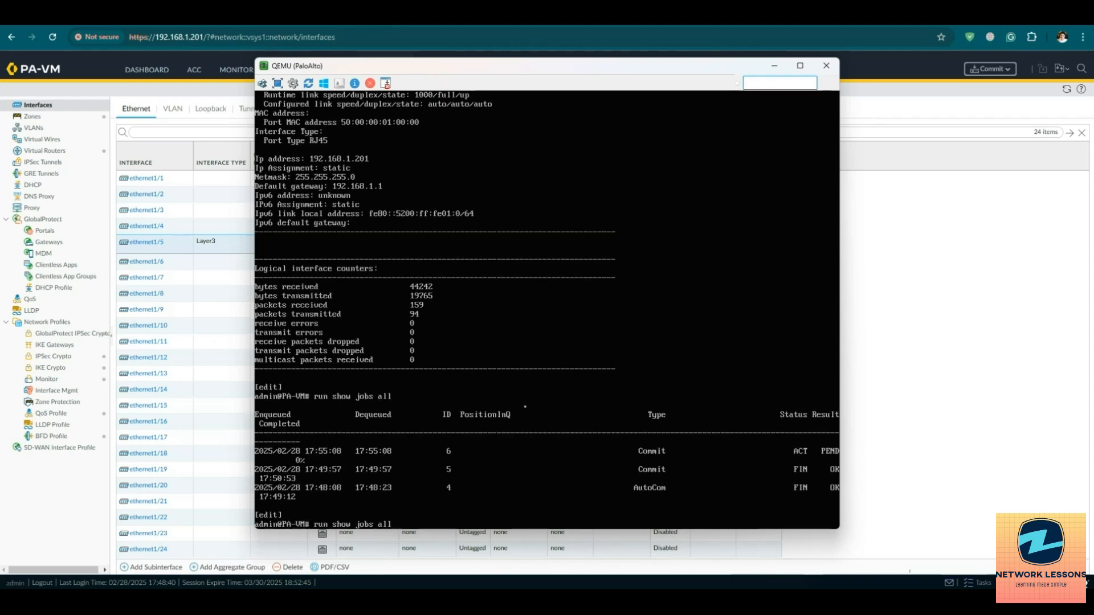
key(Return)
key(Up)
key(Return)
key(Up)
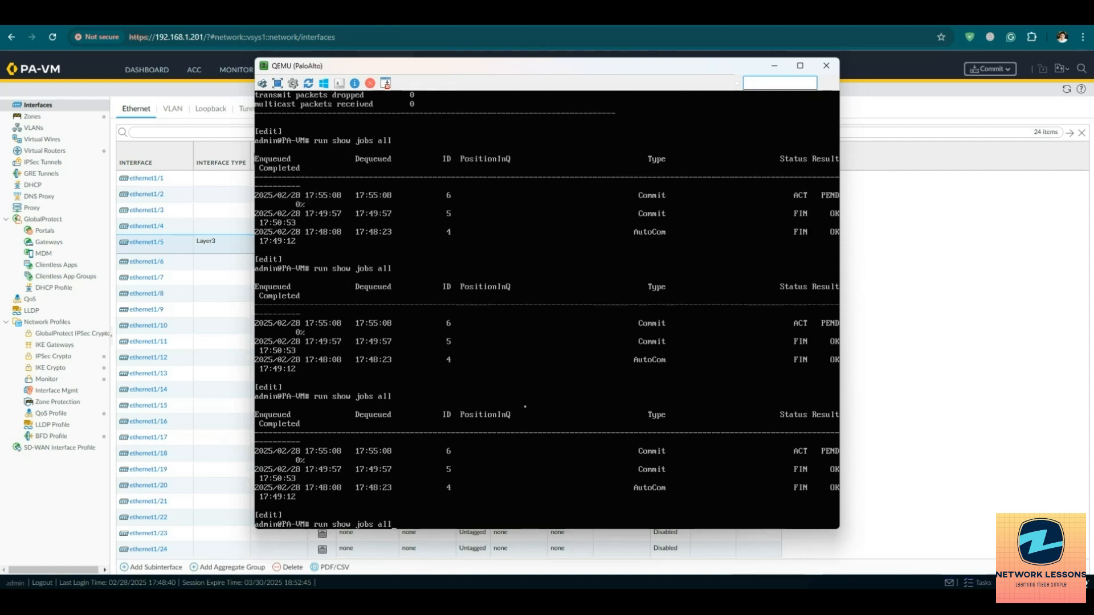
key(Return)
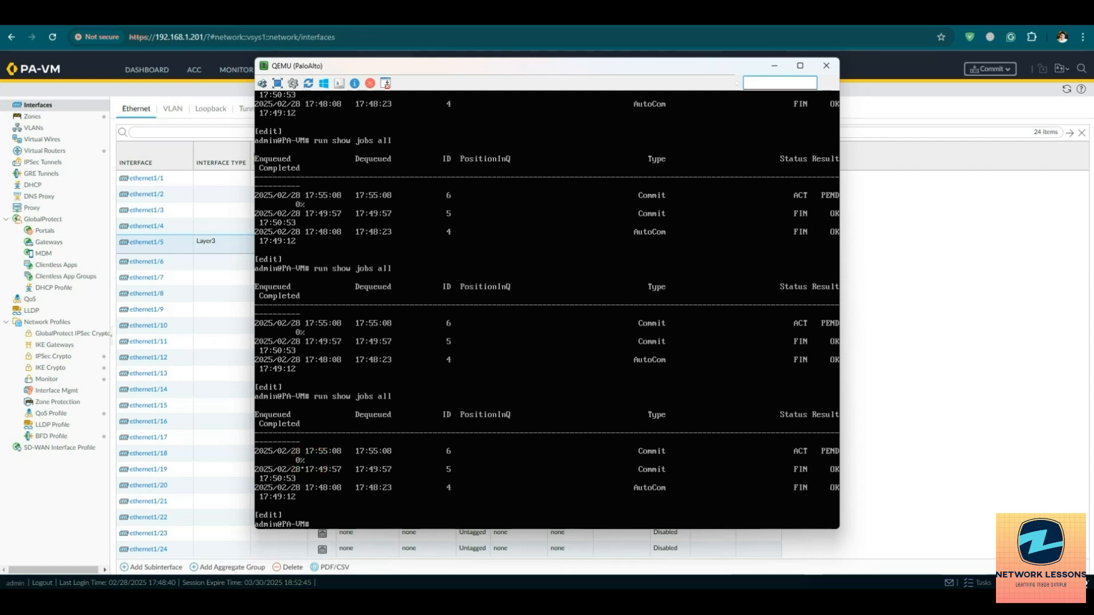
scroll(547, 309, up, 1)
scroll(302, 470, down, 1)
key(Up)
scroll(547, 310, up, 1)
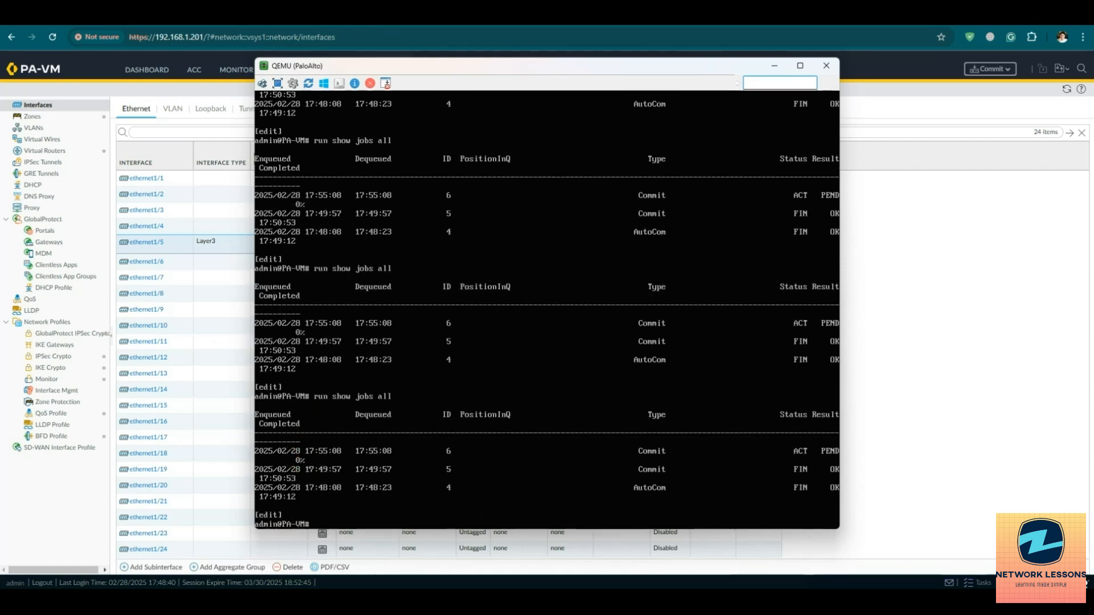
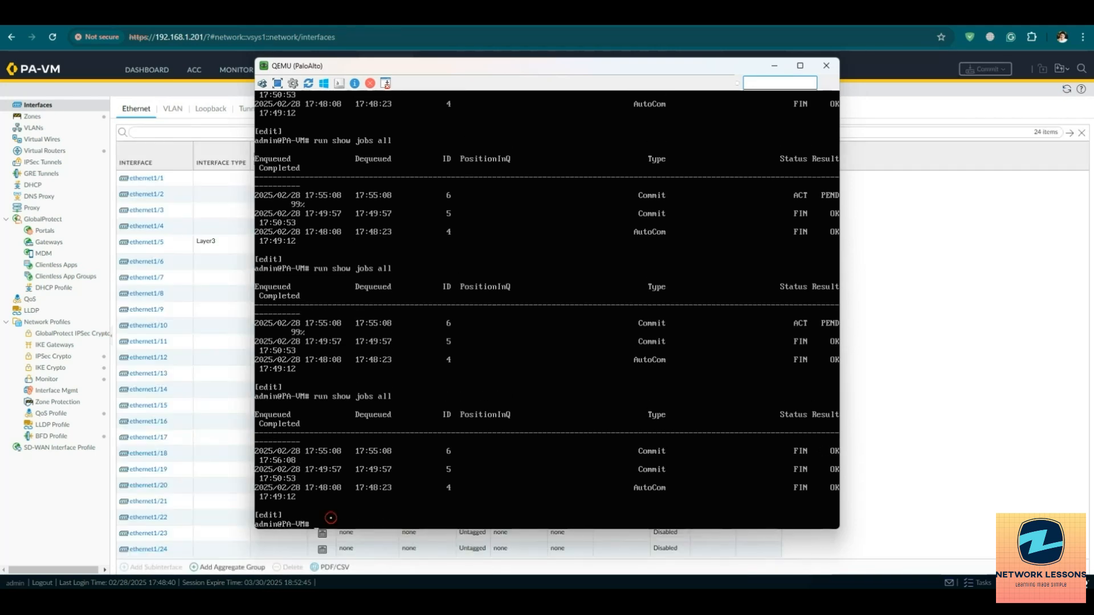
Check the default virtual router's routes with `run show routing route` and in its PA-VM web interface runtime stats, and return to the console
text(show routing route)
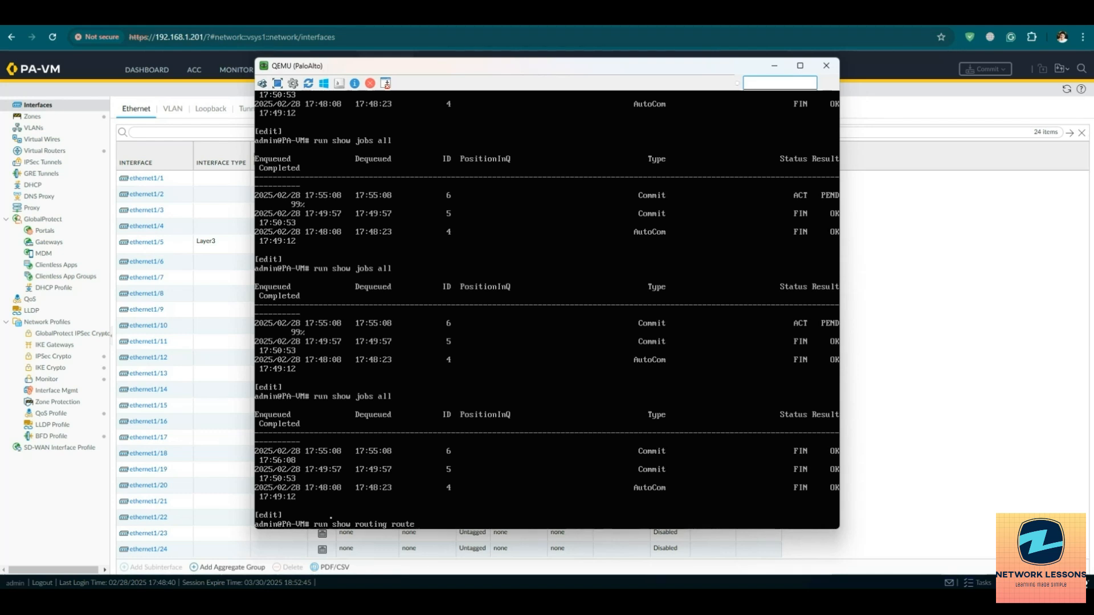
key(Return)
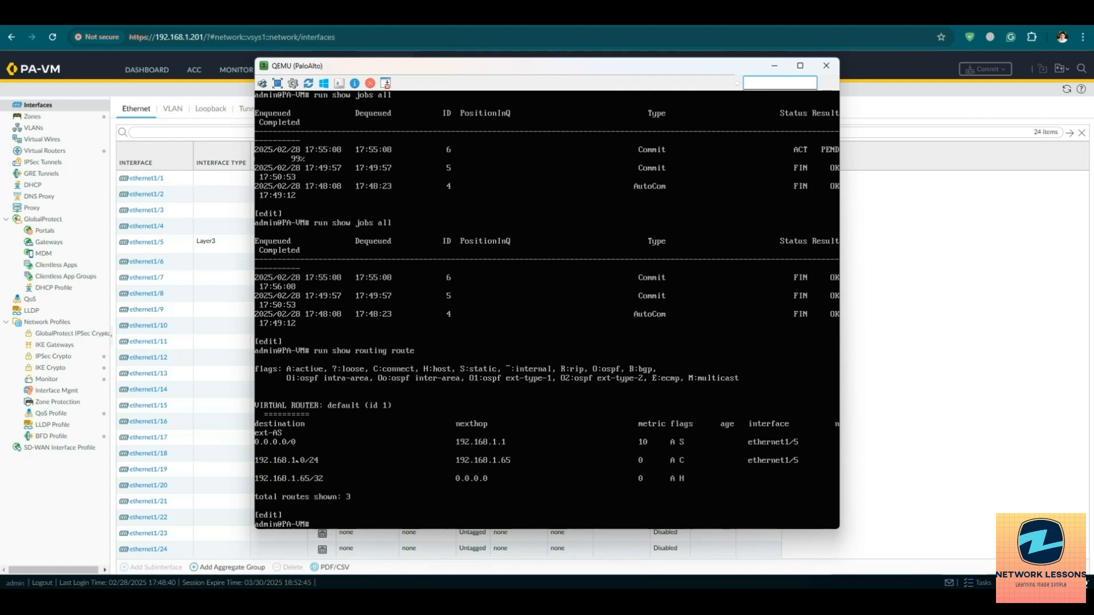
click(211, 405)
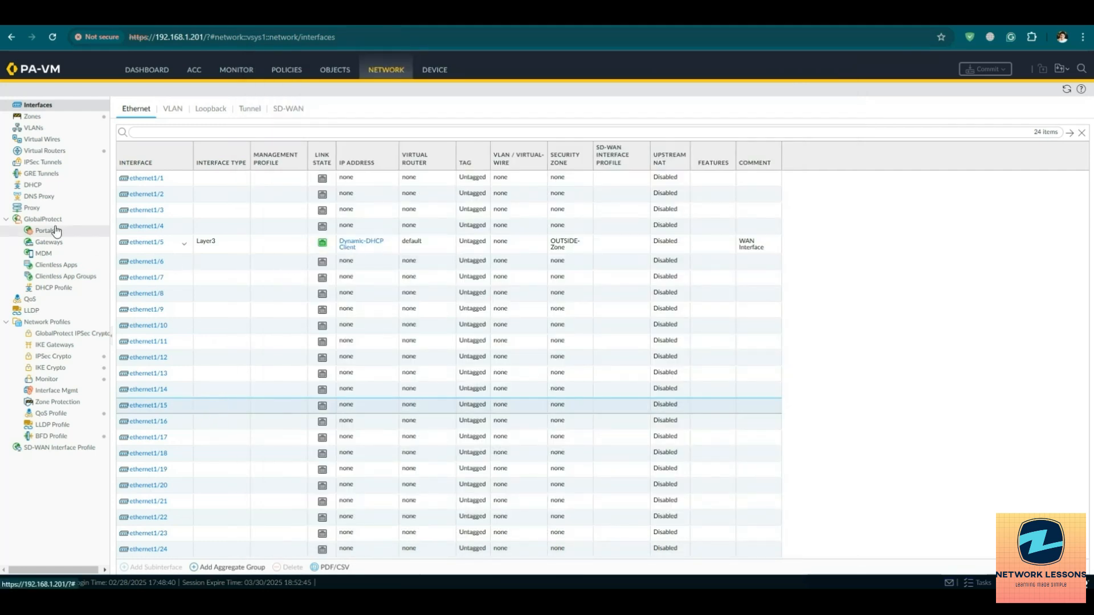
click(47, 152)
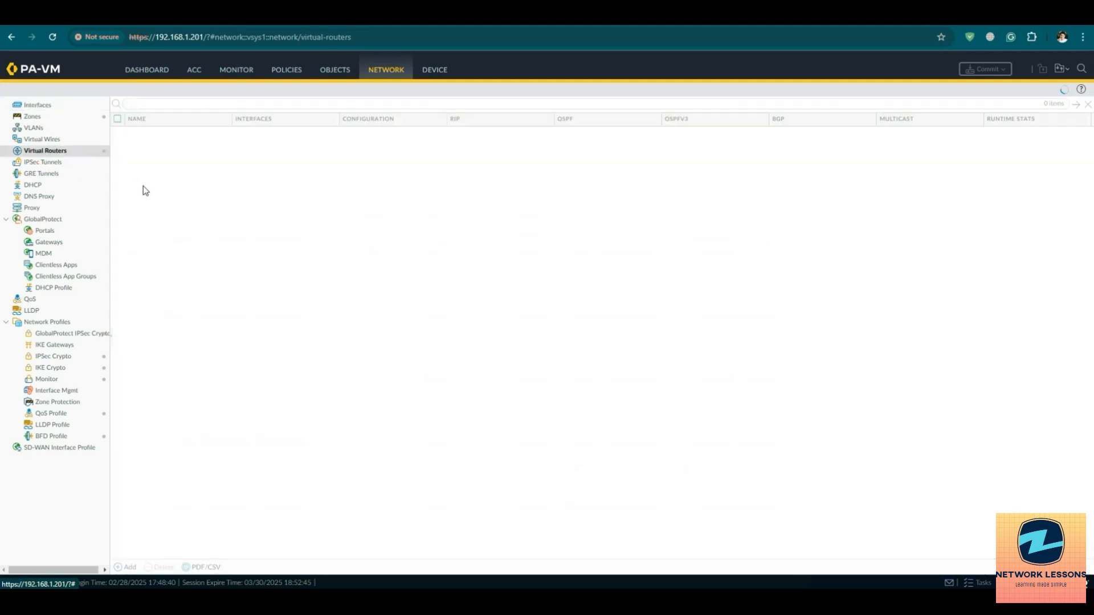
click(1015, 135)
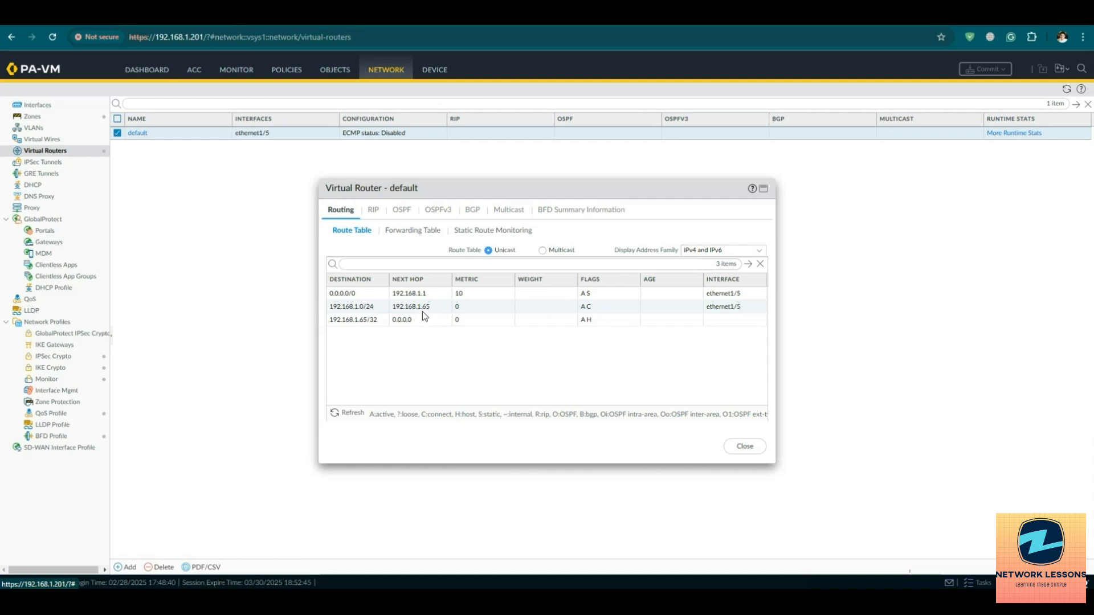
click(733, 447)
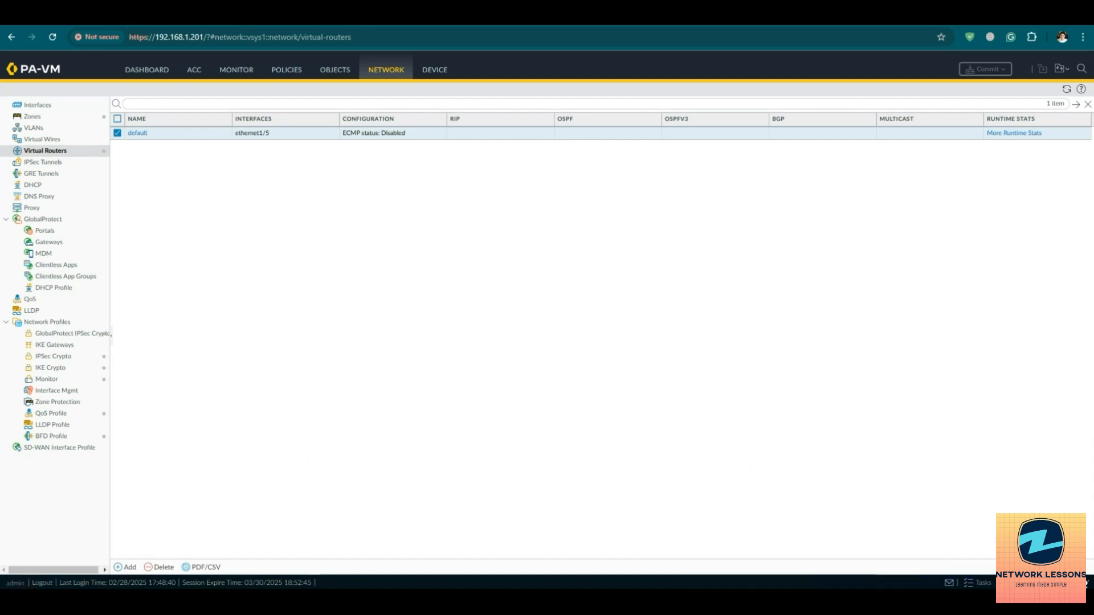
click(900, 541)
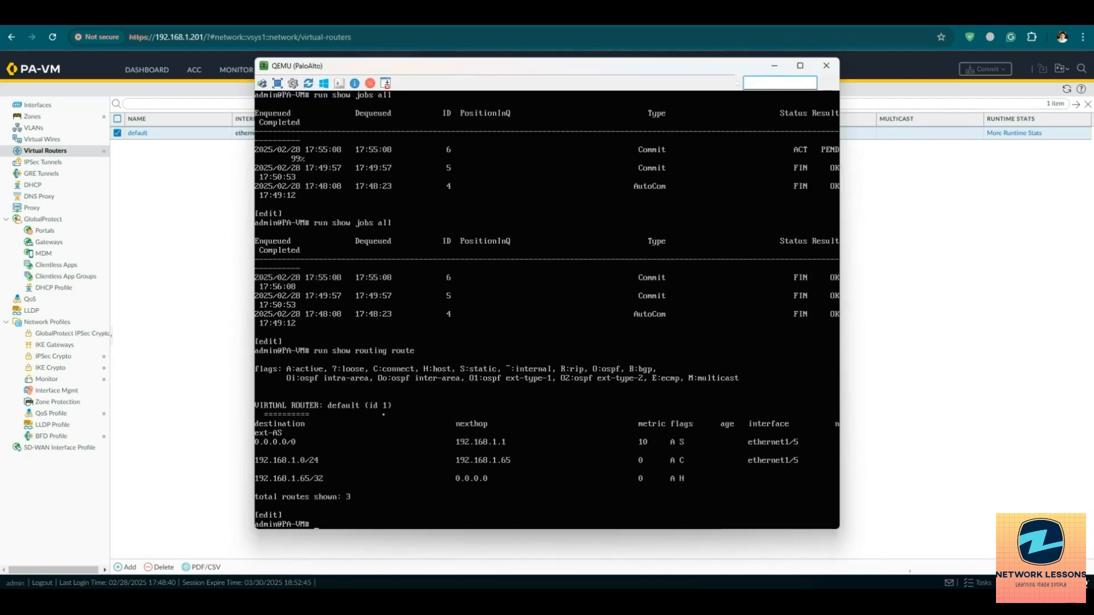
text(ping sou)
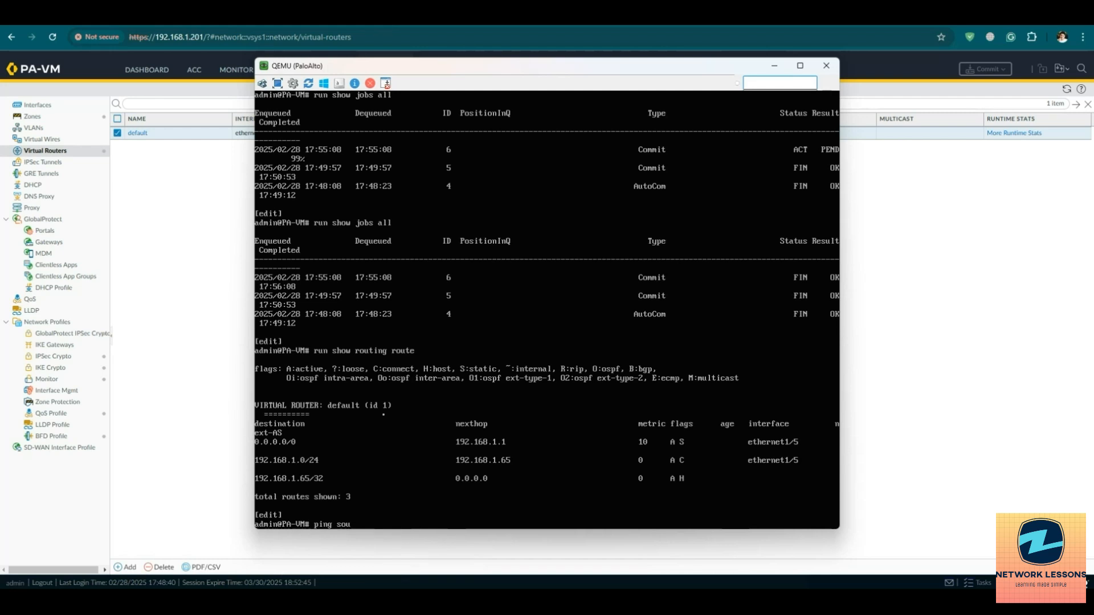
text(r)
key(BackSpace)
key(BackSpace)
key(BackSpace)
key(BackSpace)
Exit configuration mode and ping host 8.8.8.8 from source 192.168.1.65, stopping the ping after a few replies
text(exit)
key(Return)
text(ping)
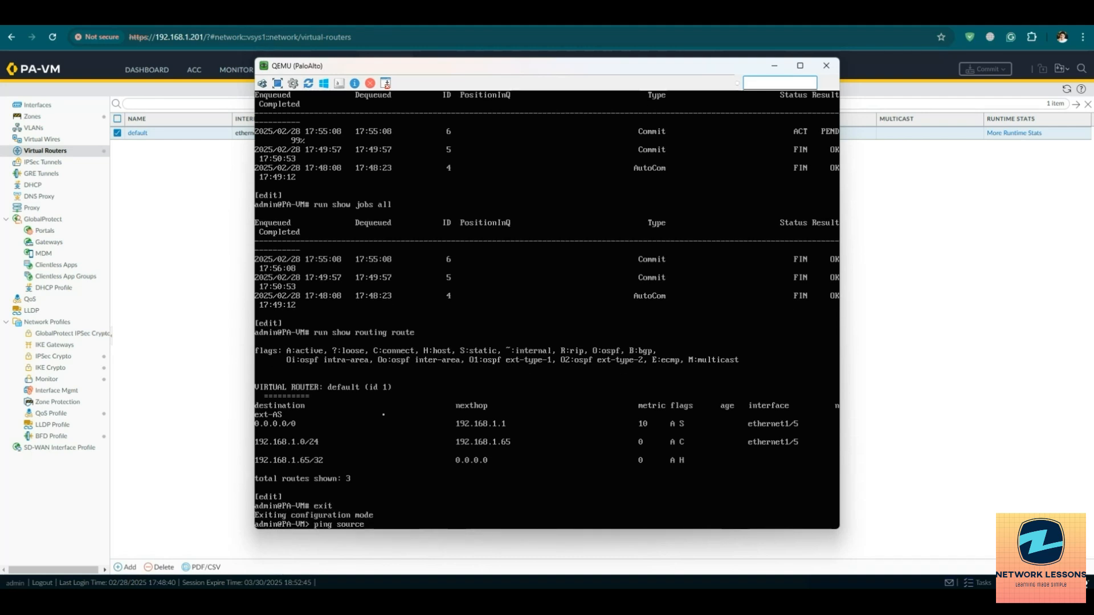
text( source 192.168.1.65 host 8.8.8.8)
key(Return)
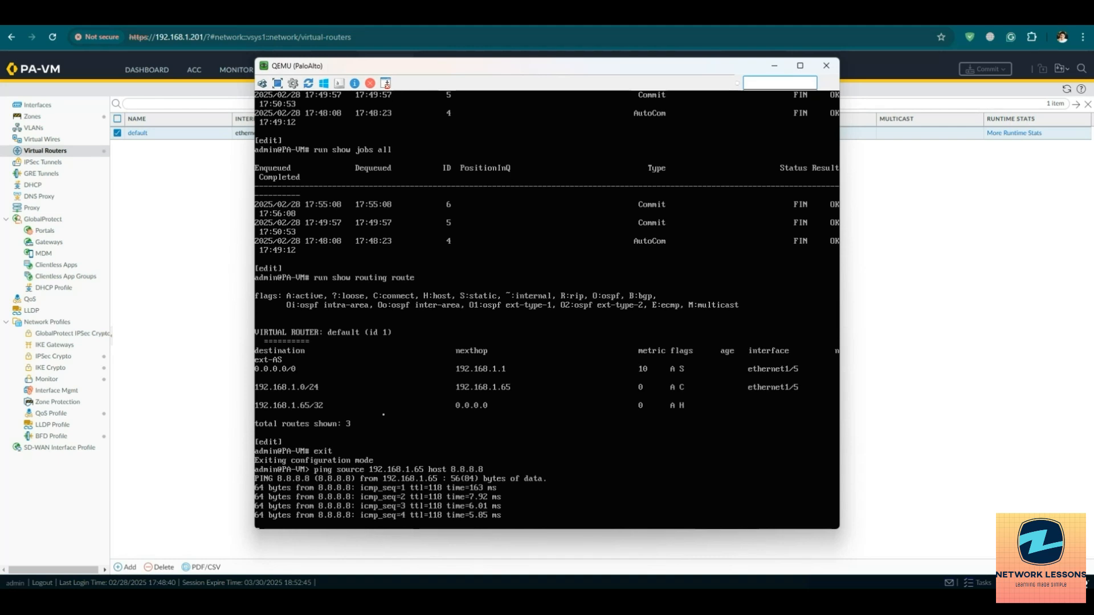
key(ctrl+c)
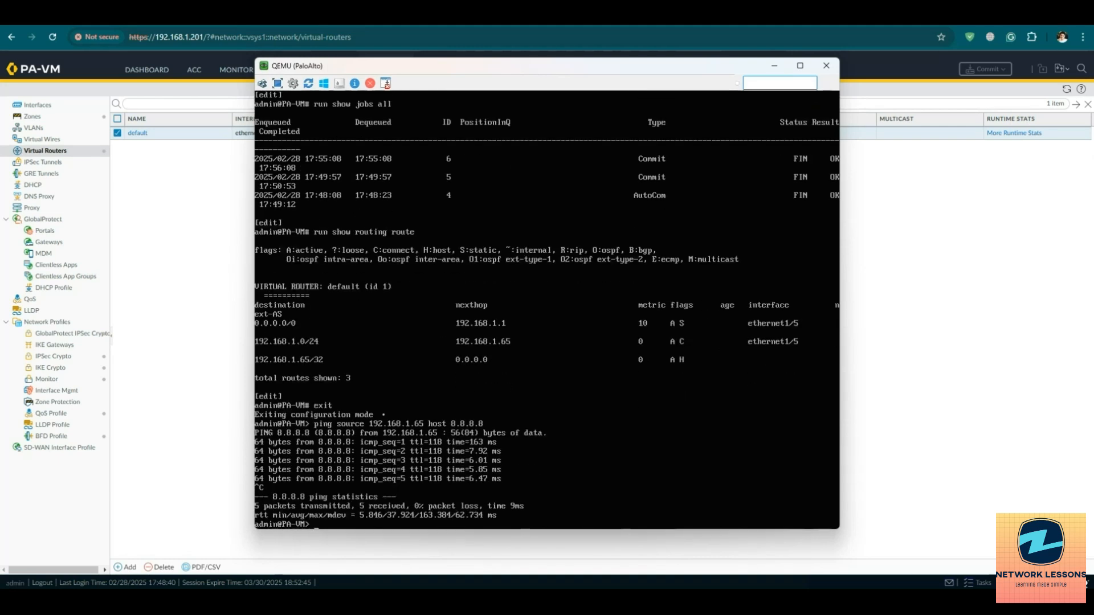
Ping host 8.8.8.8 without specifying a source address, and stop the ping after a couple of replies
text(ping host 8.8.88)
key(Return)
key(ctrl+c)
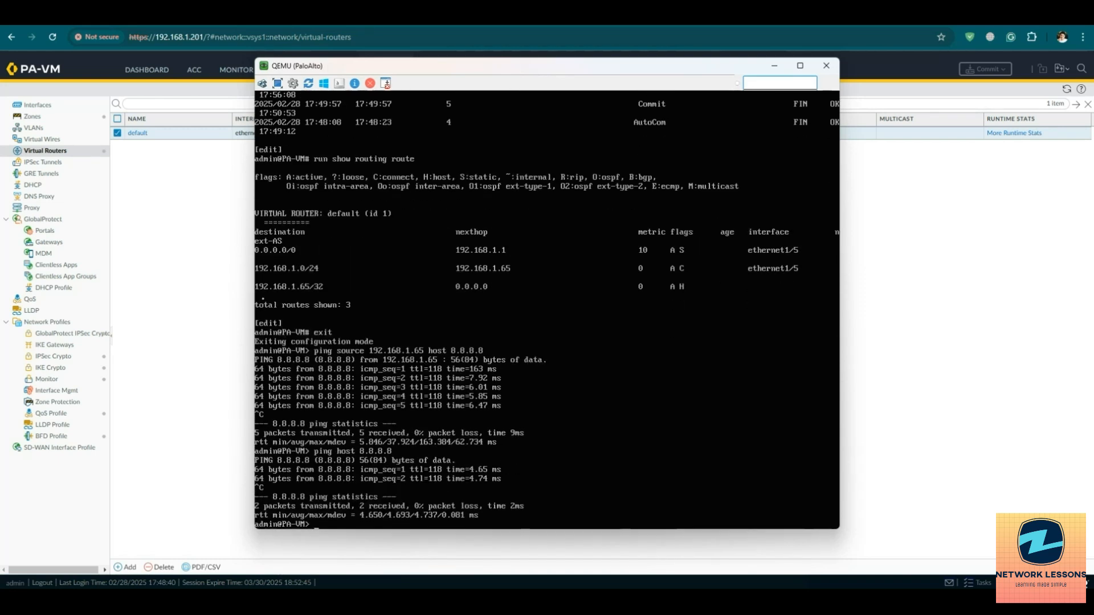
Switch to the PA-VM web interface and set the interface type of ethernet1/1 to Layer3
click(204, 293)
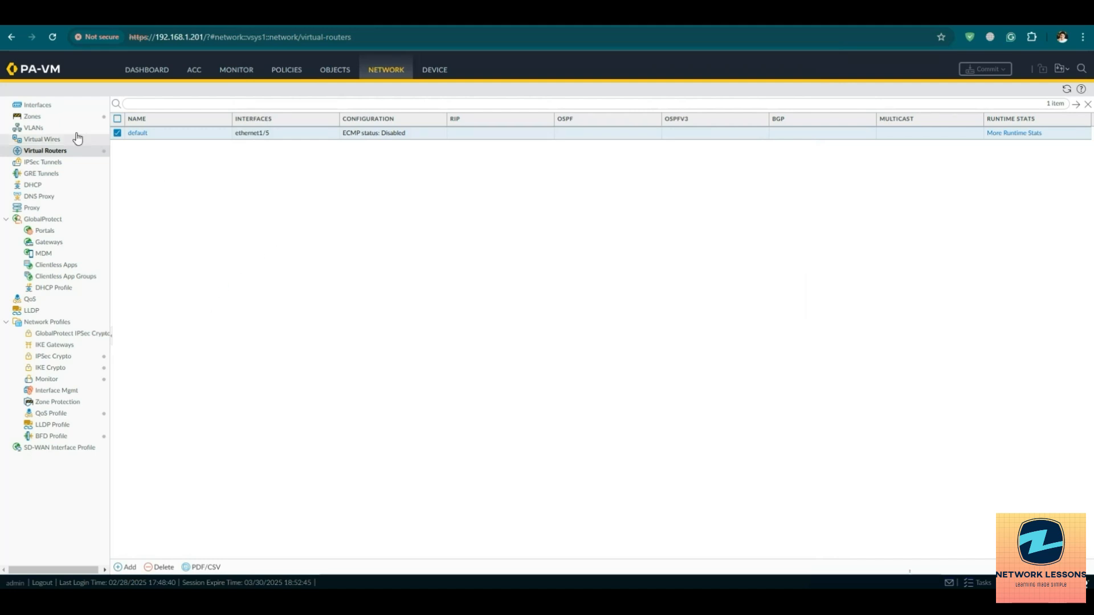
click(45, 106)
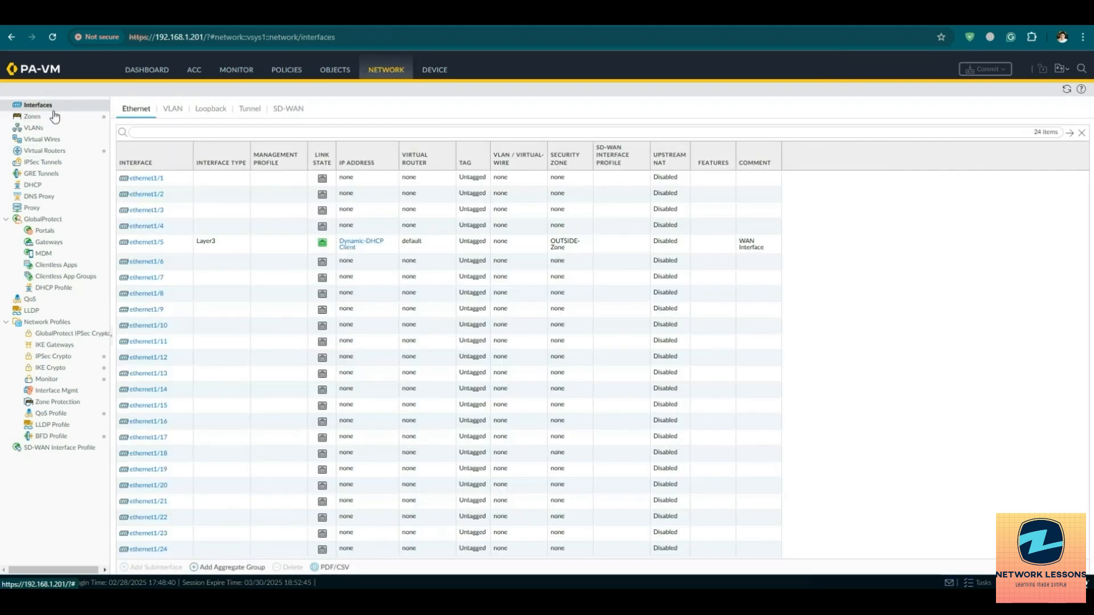
click(321, 24)
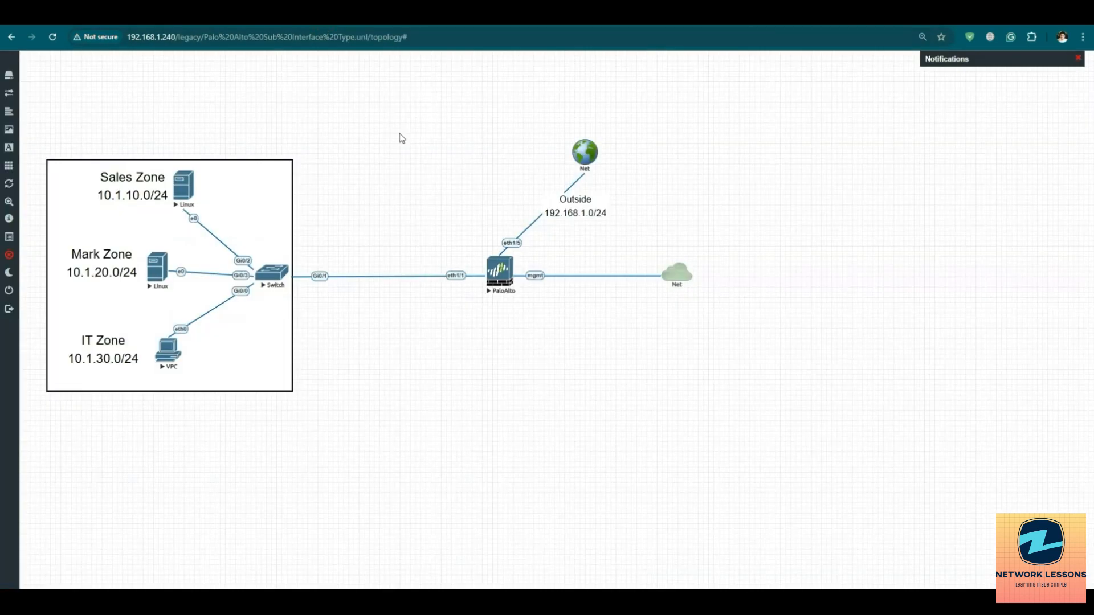
click(465, 24)
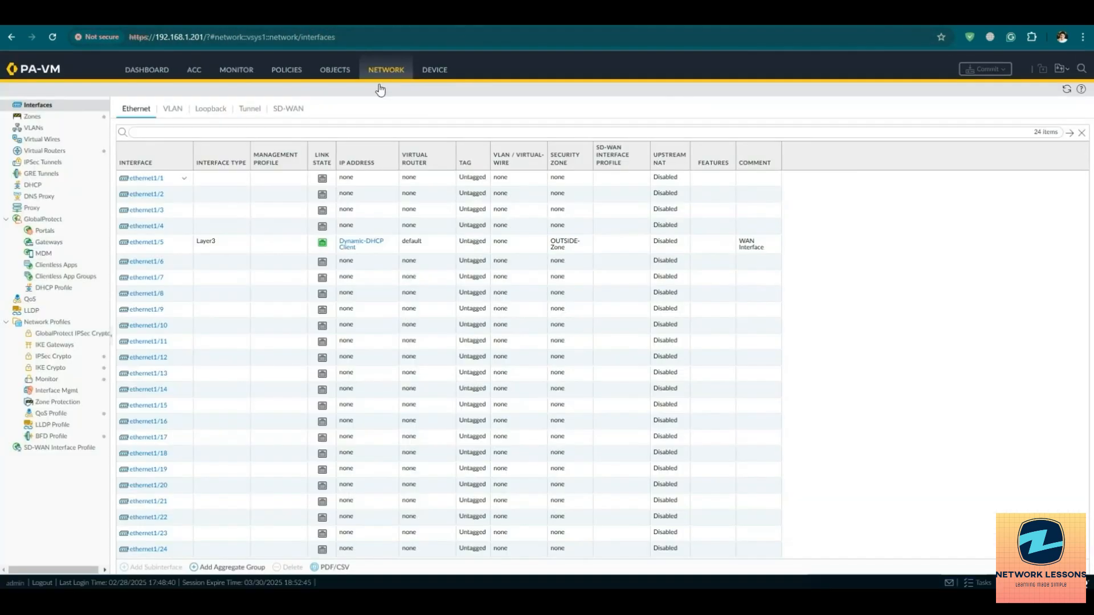
click(141, 182)
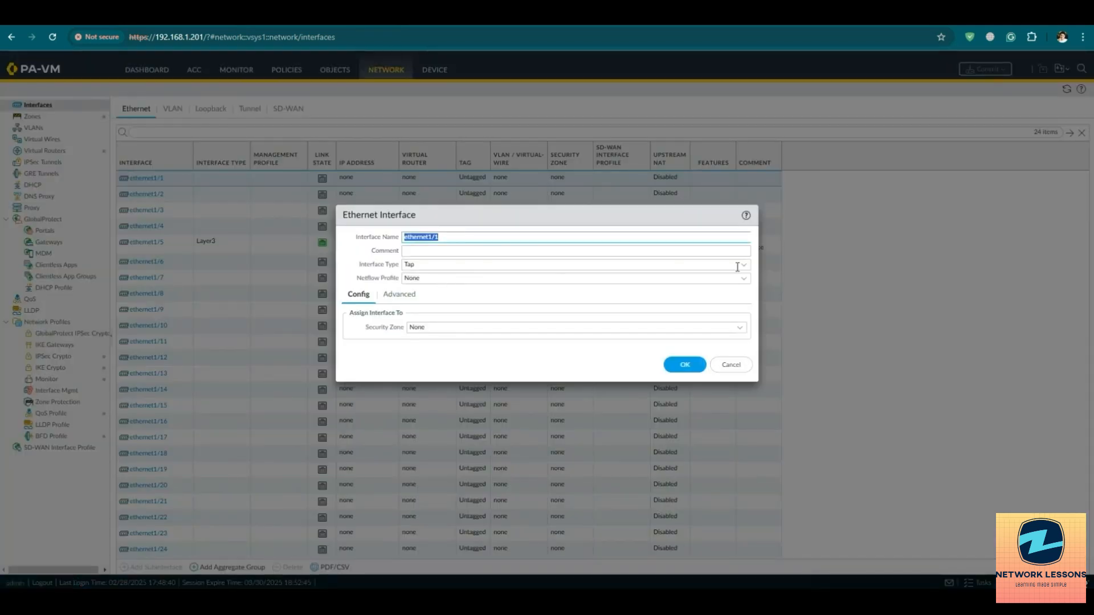
click(737, 267)
click(443, 319)
click(743, 265)
click(410, 330)
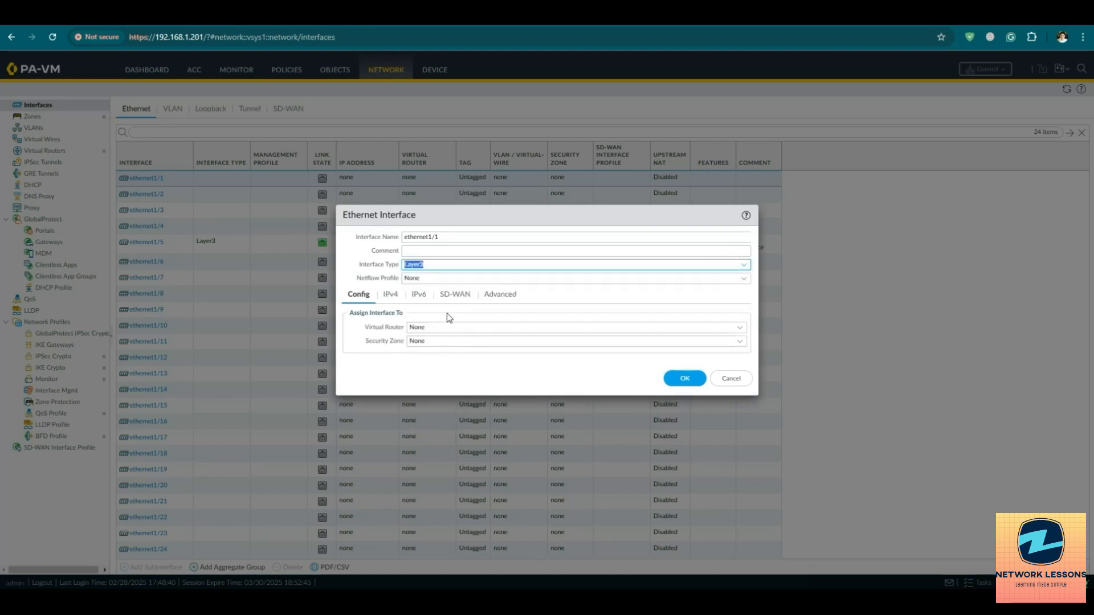
Choose the link state for ethernet1/1 in its advanced link settings and save the interface
click(500, 296)
click(737, 328)
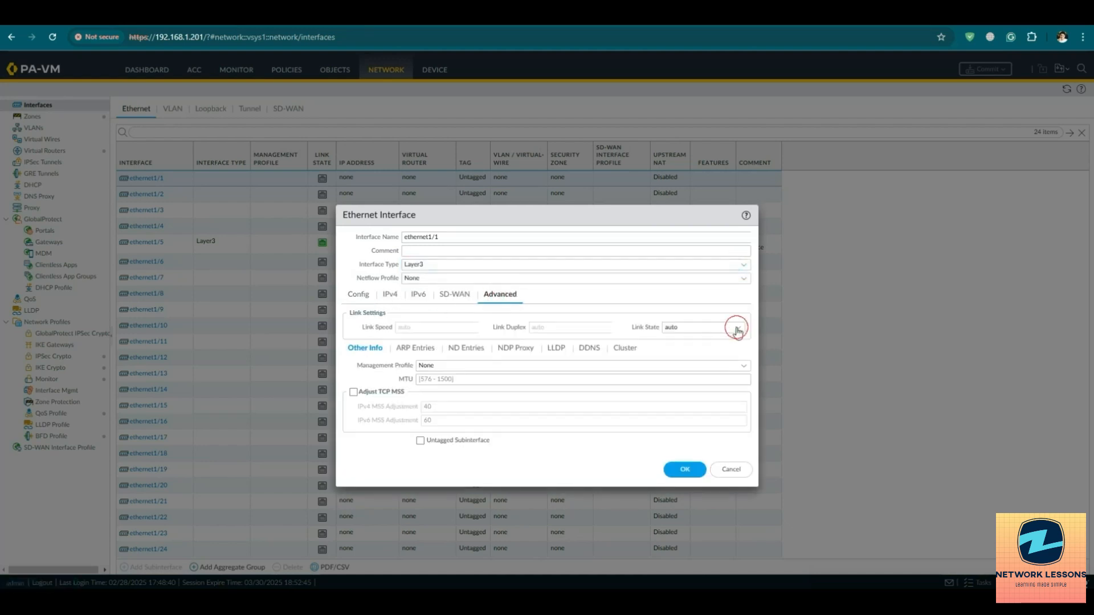
click(673, 359)
click(684, 472)
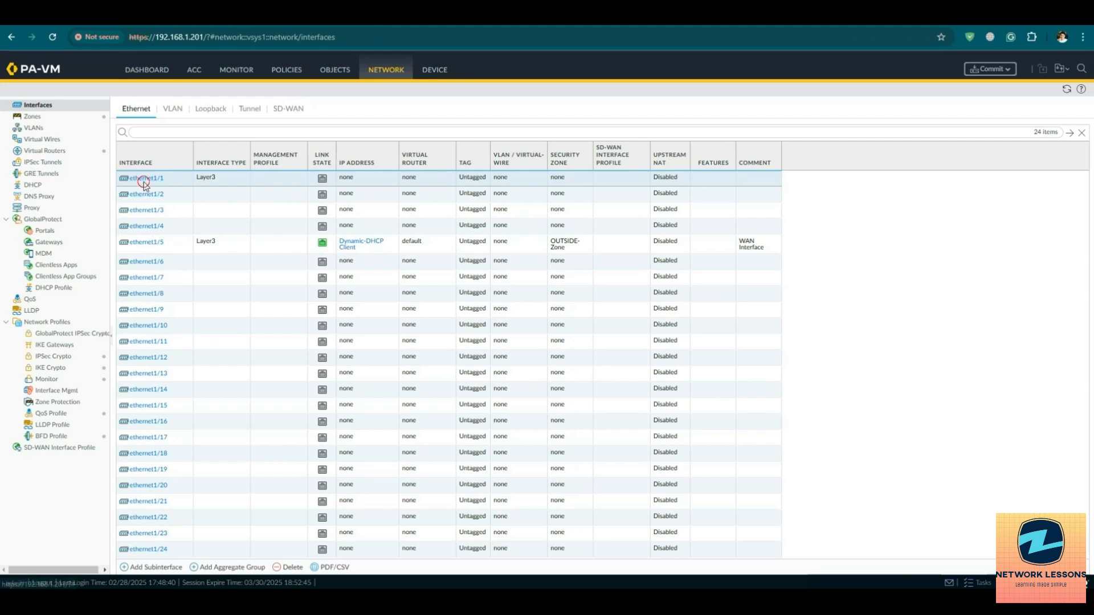
Add a Layer3 subinterface numbered 10 under ethernet1/1 with tag 10 and the comment Sales-Zone
click(151, 568)
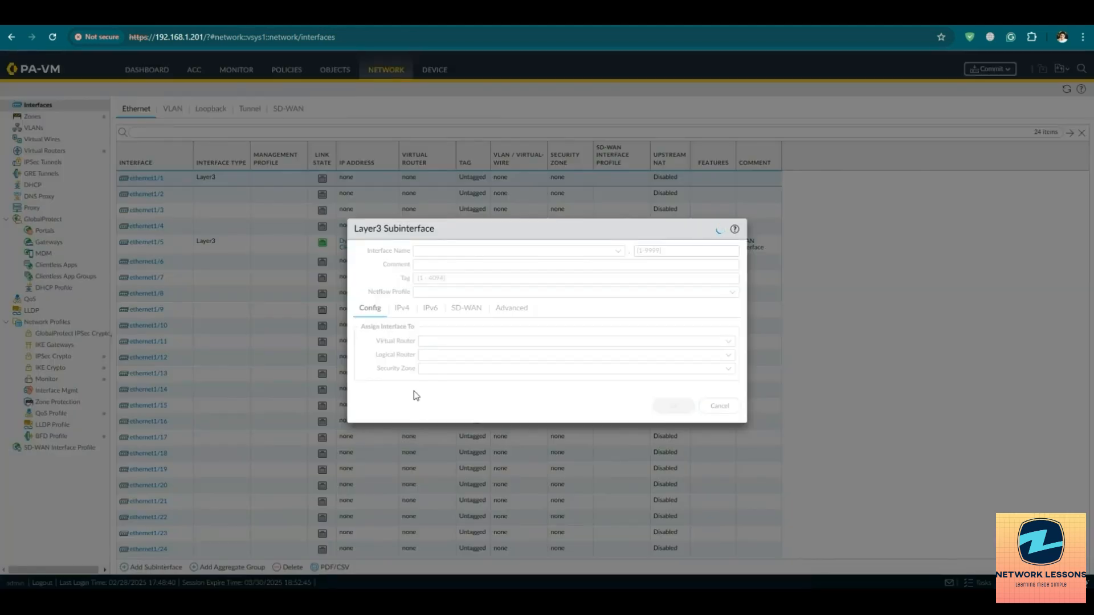
click(643, 253)
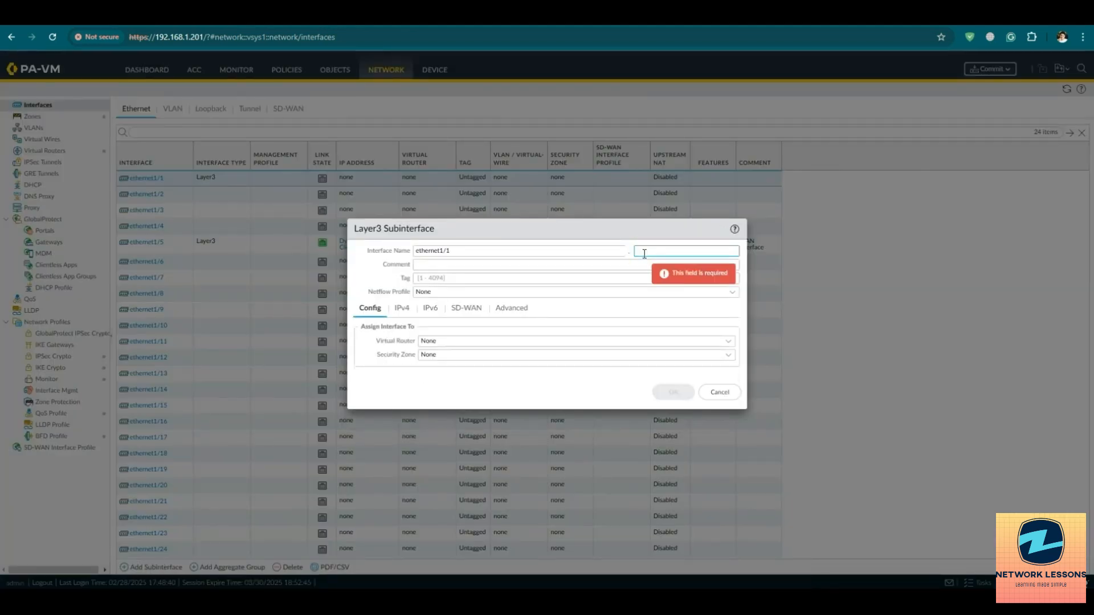
text(10)
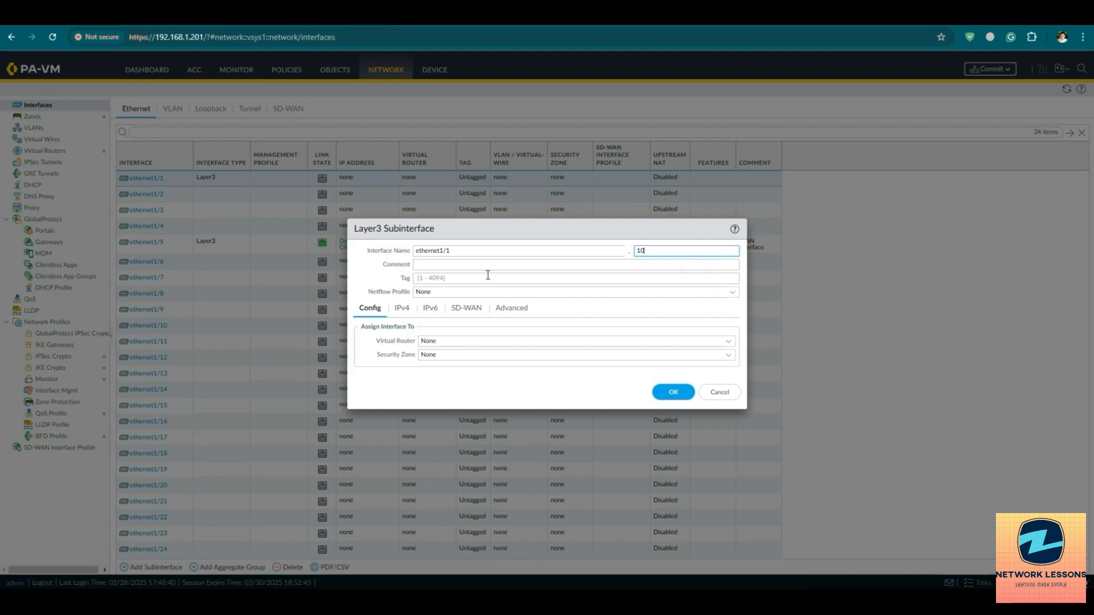
click(460, 282)
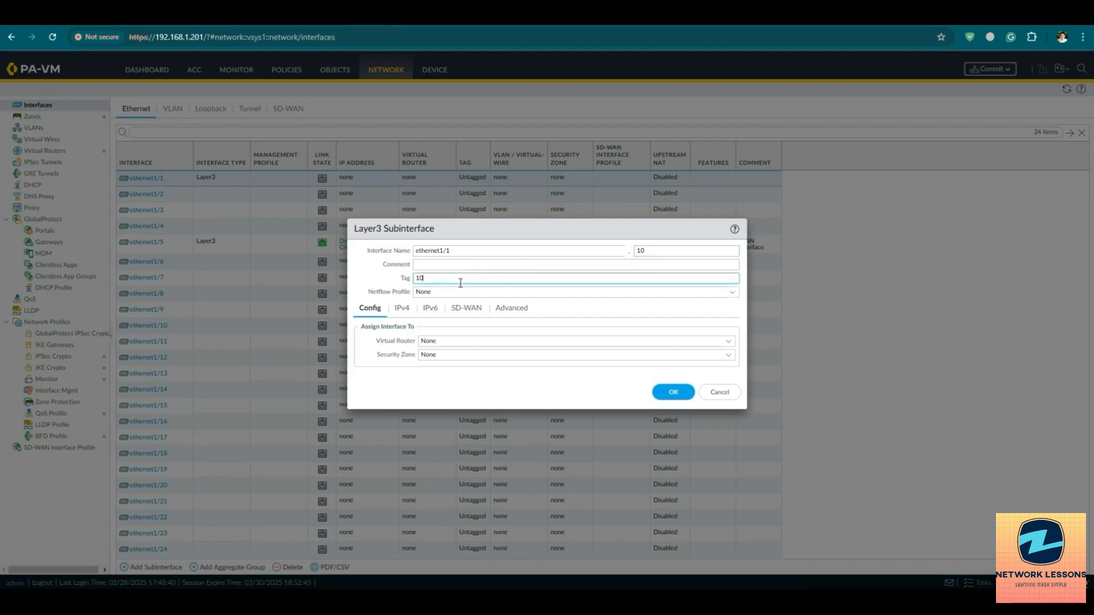
click(426, 265)
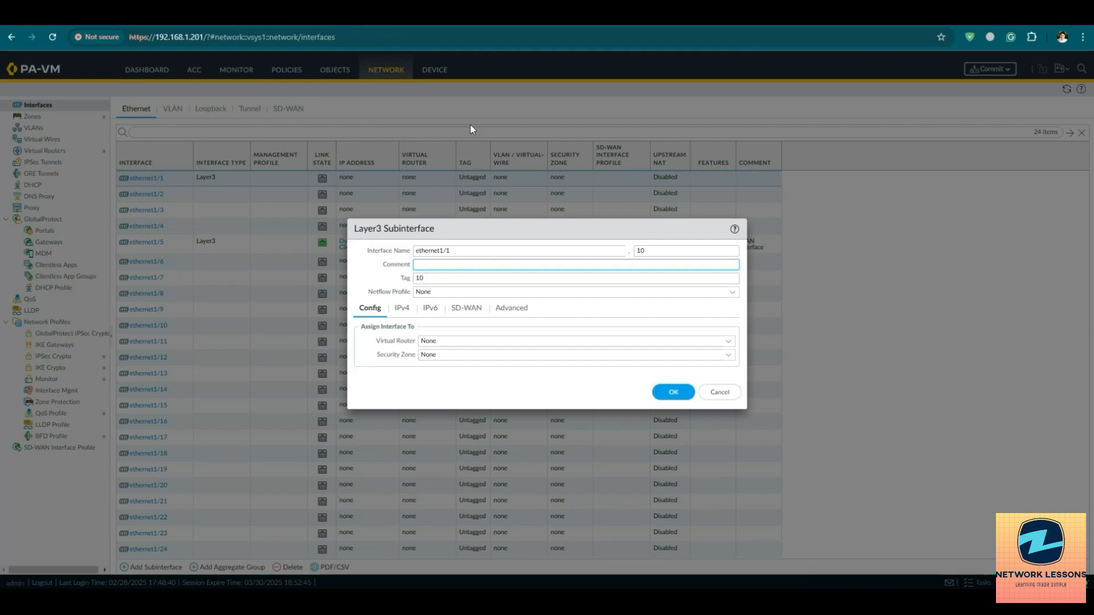
click(318, 16)
click(457, 17)
text(Sales-Zone)
Assign subinterface ethernet1/1.10 to the default virtual router and the SALES-Zone security zone
click(727, 342)
click(491, 370)
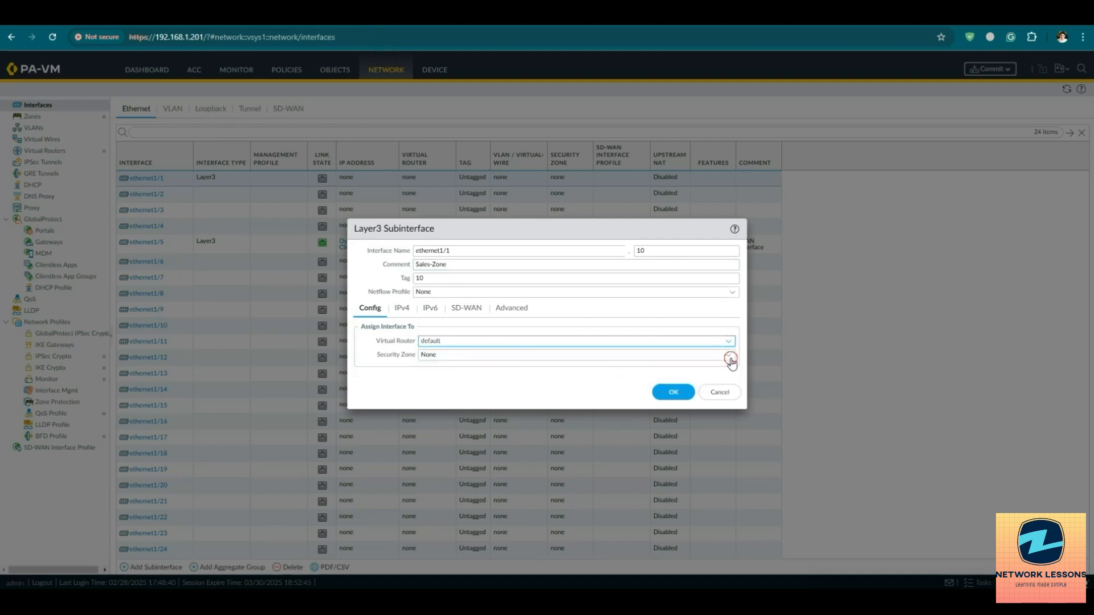
click(730, 359)
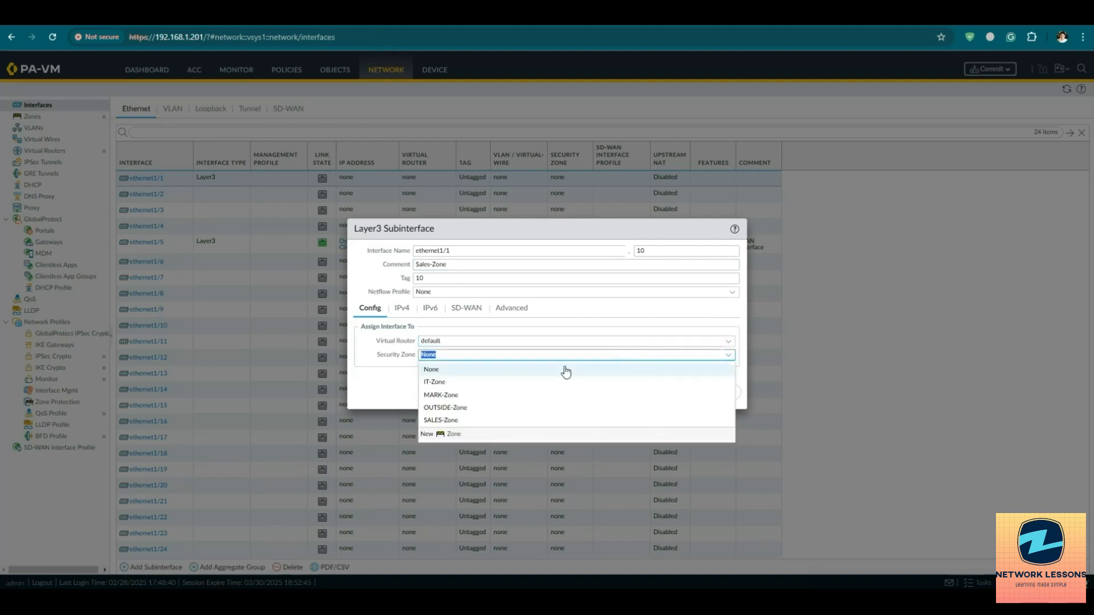
click(451, 421)
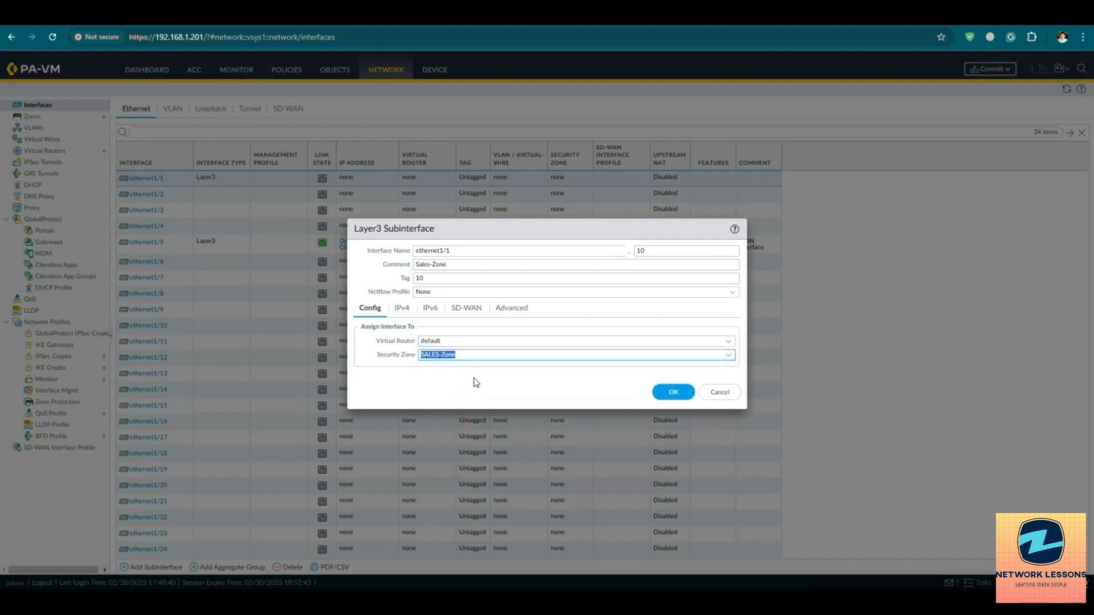
Add the static IPv4 address 10.1.10.100/24 to subinterface ethernet1/1.10
click(402, 308)
click(373, 432)
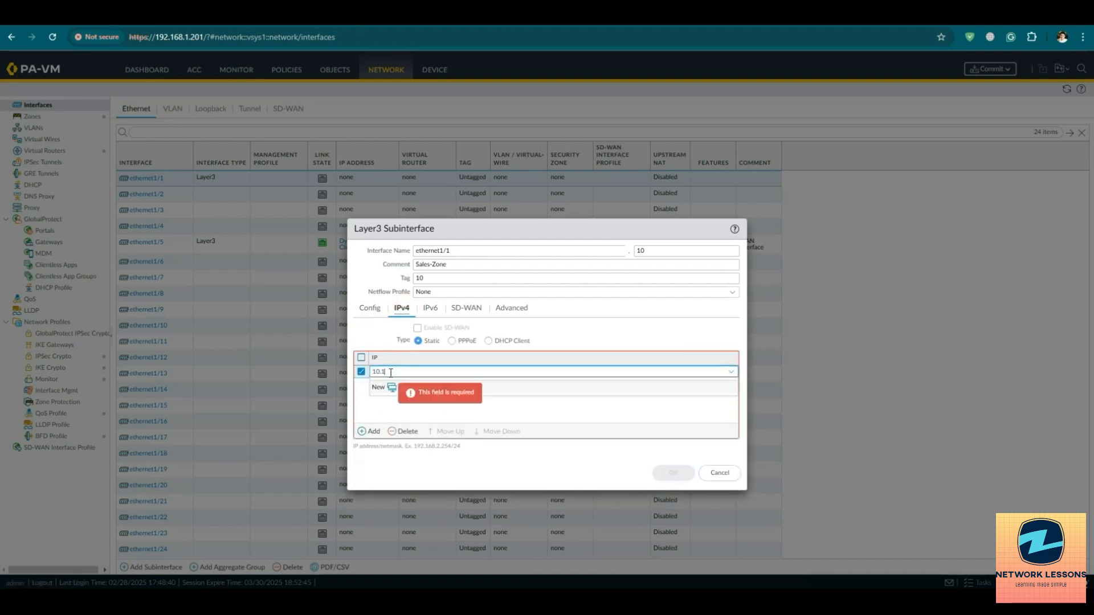
text(10.1.10.100/24)
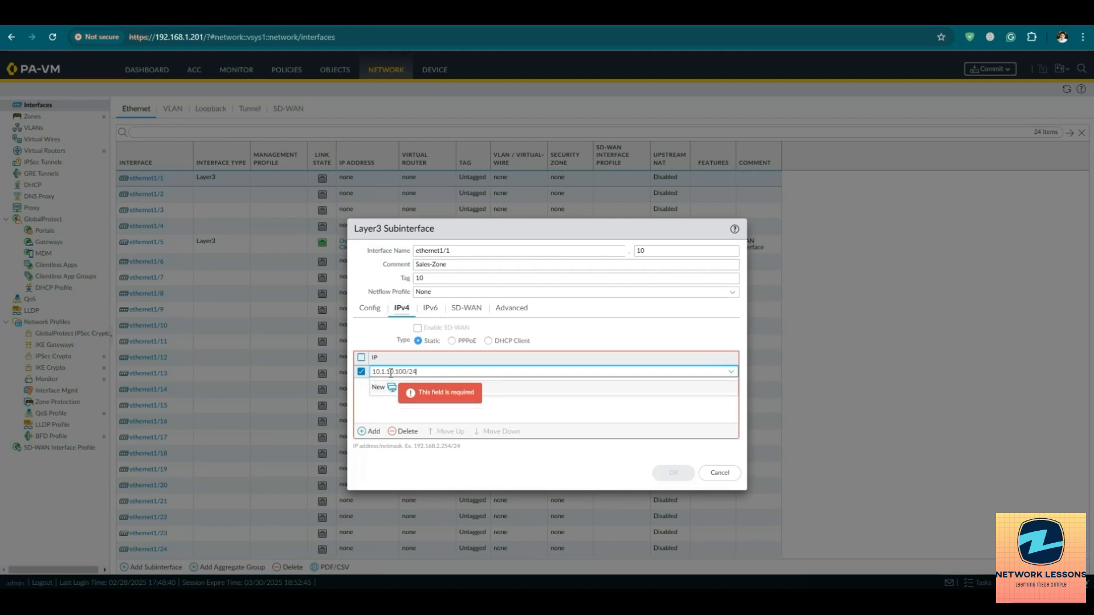
click(423, 413)
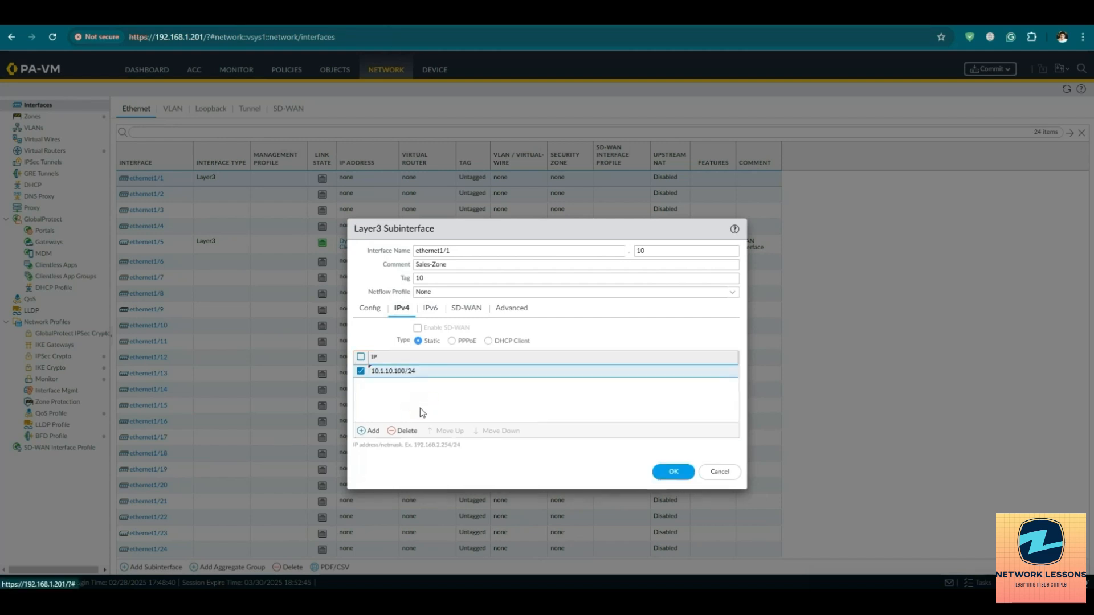
Create an interface management profile named Mgmt-Prof that permits Ping and apply it to subinterface ethernet1/1.10
click(504, 311)
click(727, 359)
click(507, 385)
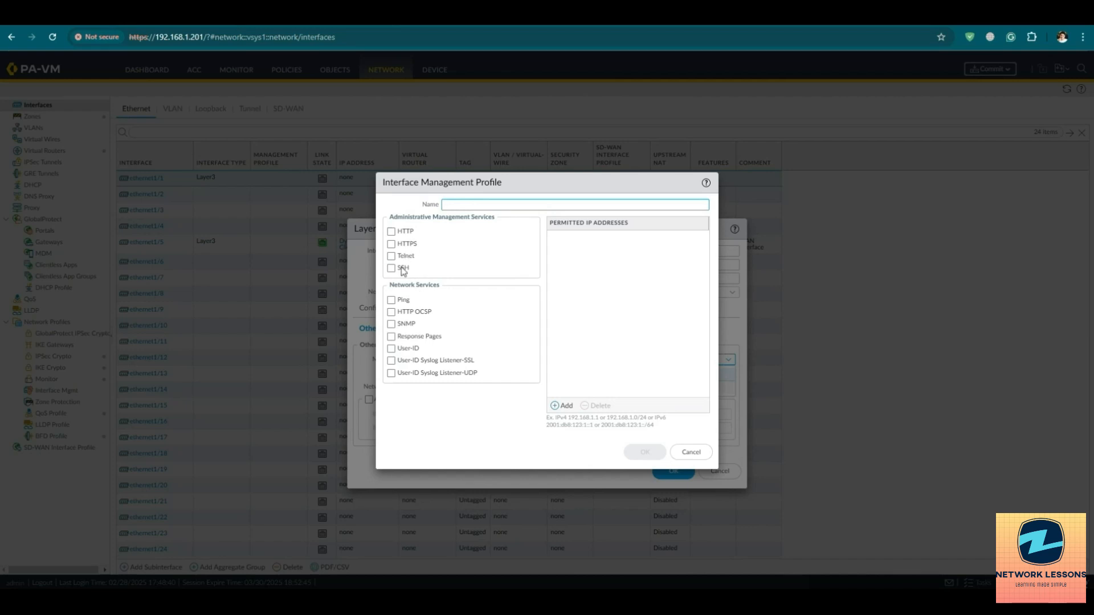
click(392, 301)
text(MH)
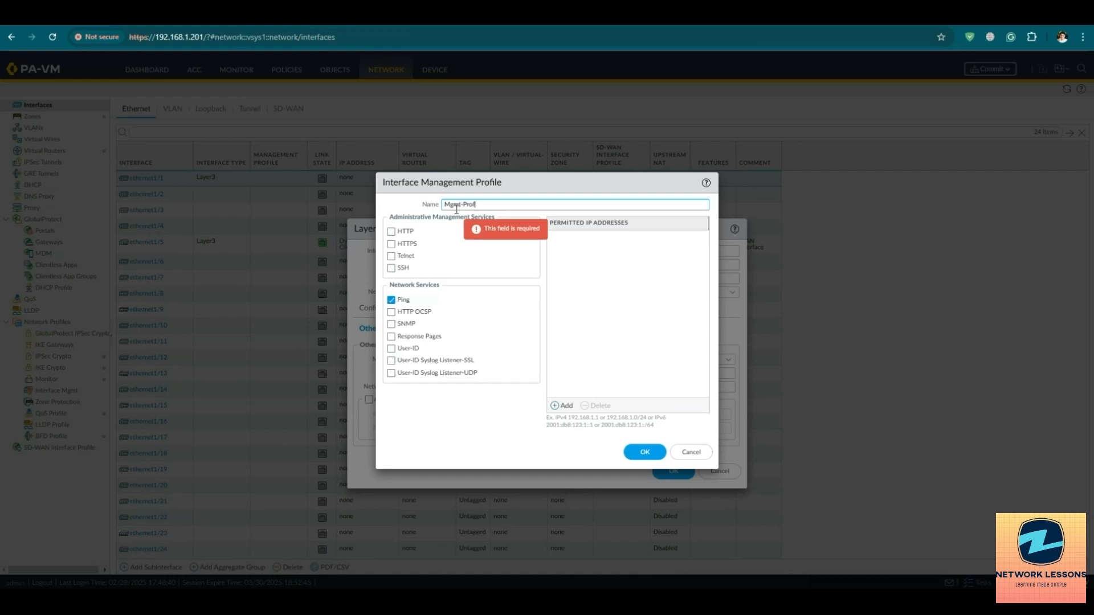
click(645, 453)
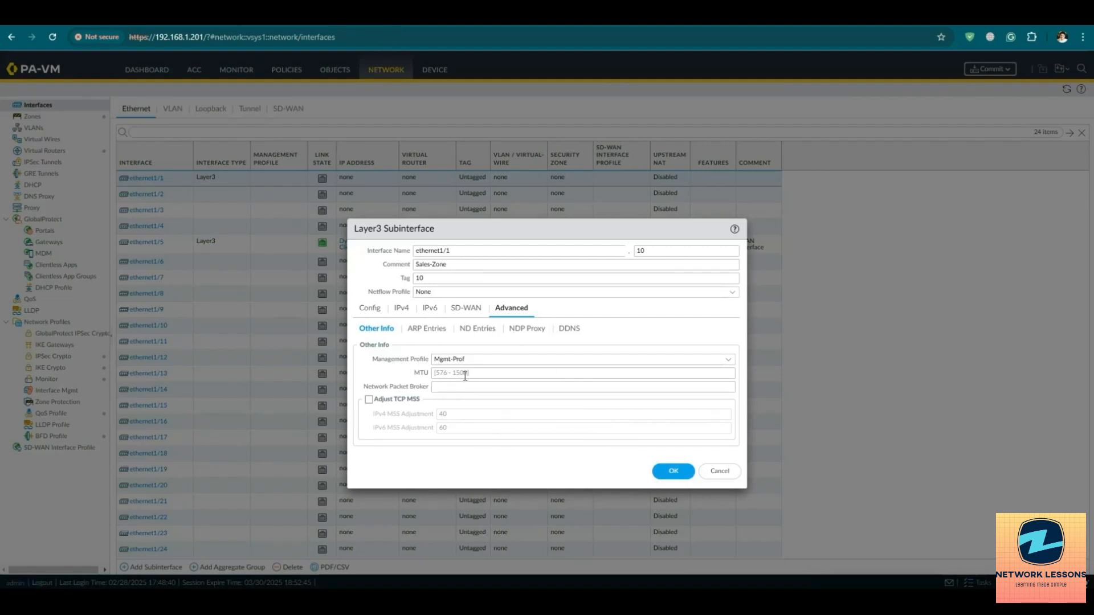
Save subinterface ethernet1/1.10, and add a Layer3 subinterface numbered 20 under ethernet1/1 with tag 20 and the comment Mark-Zone
click(680, 474)
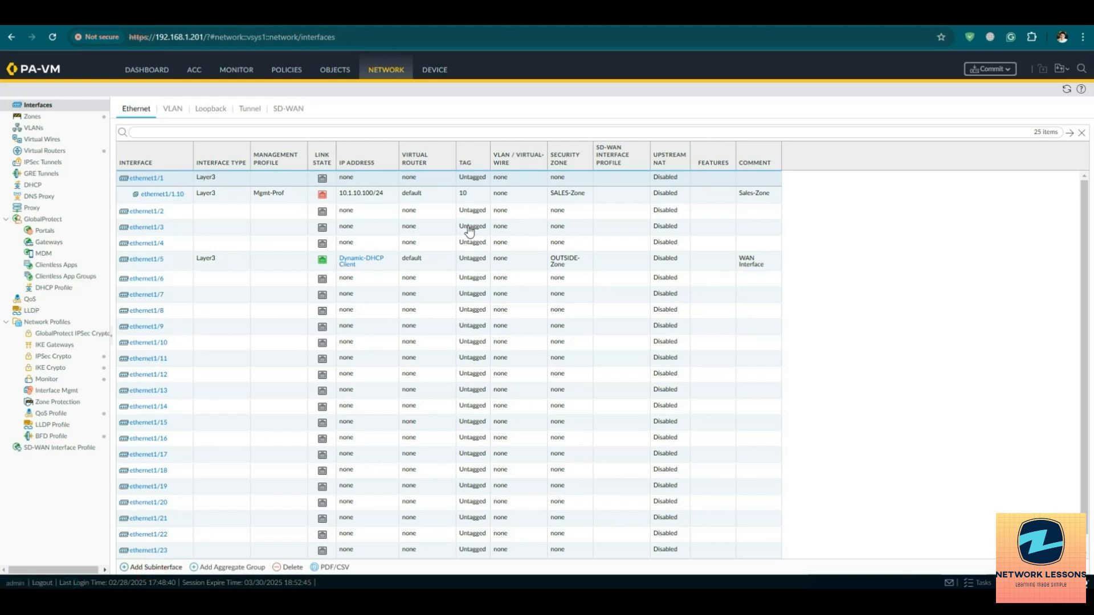
click(155, 568)
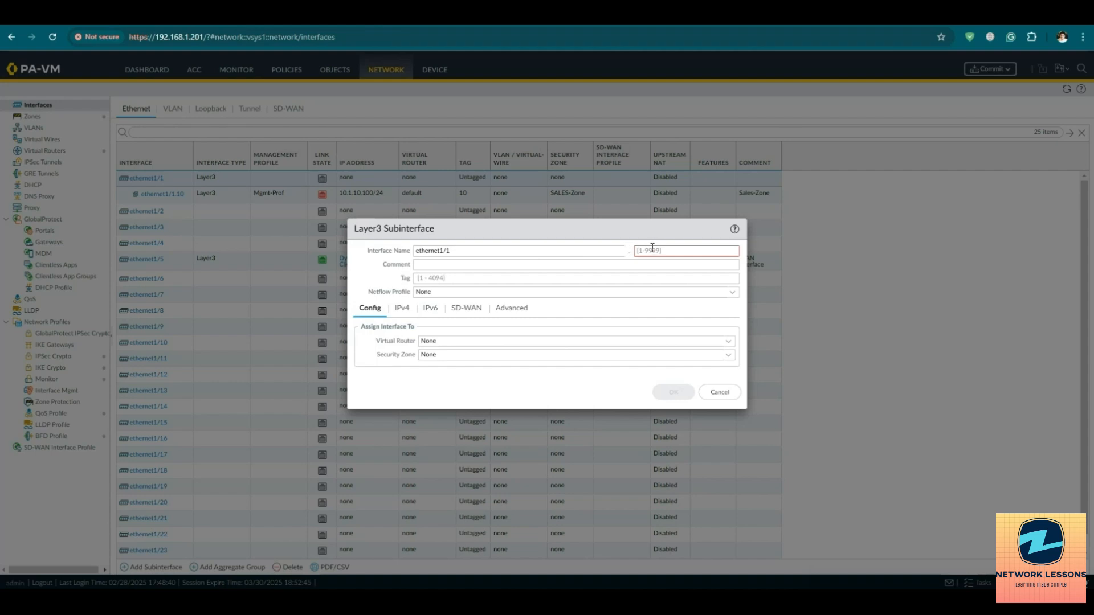
click(652, 249)
text(20)
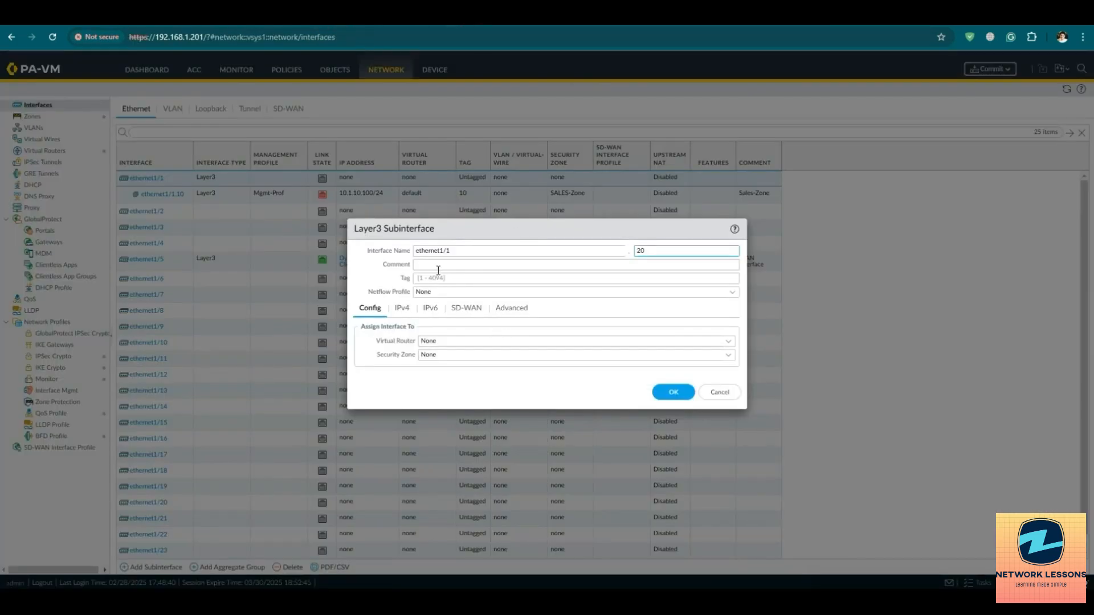
click(434, 265)
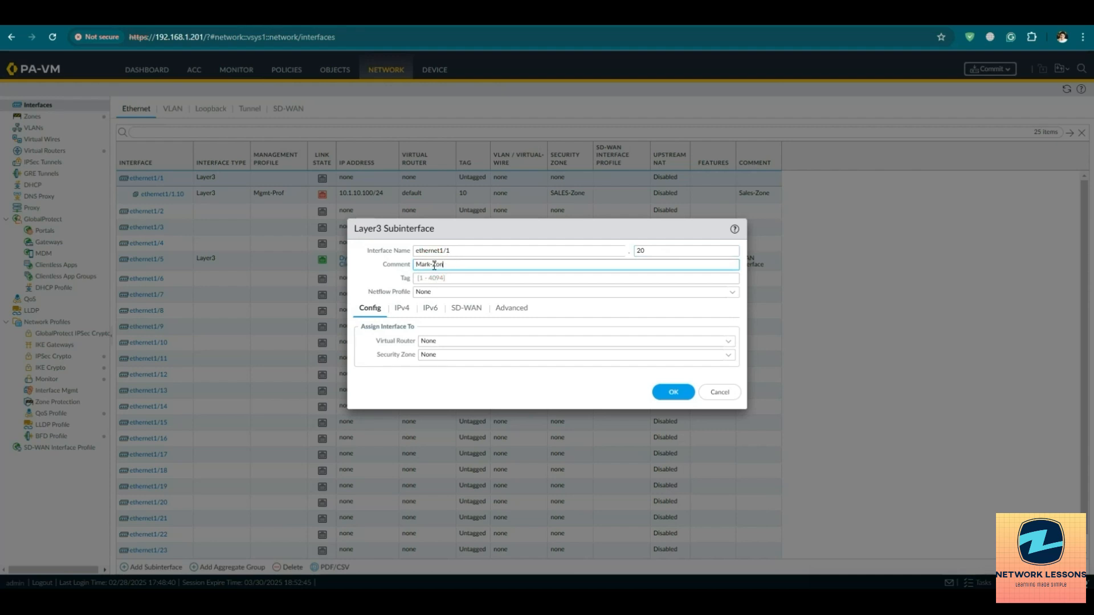
click(461, 277)
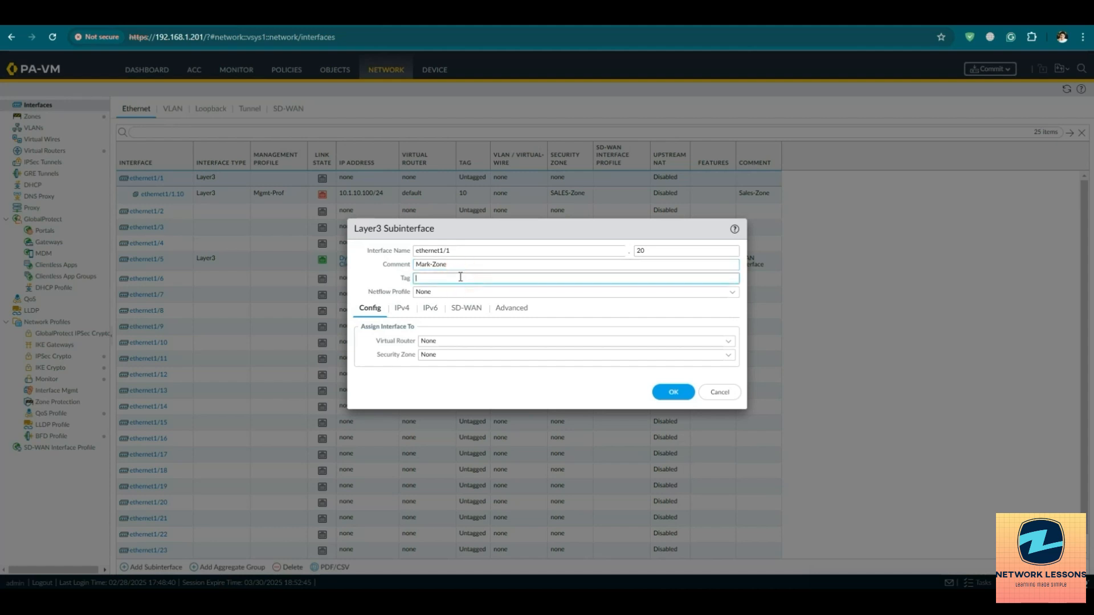
Assign subinterface ethernet1/1.20 to the default virtual router and the MARK-Zone security zone
click(726, 344)
click(464, 369)
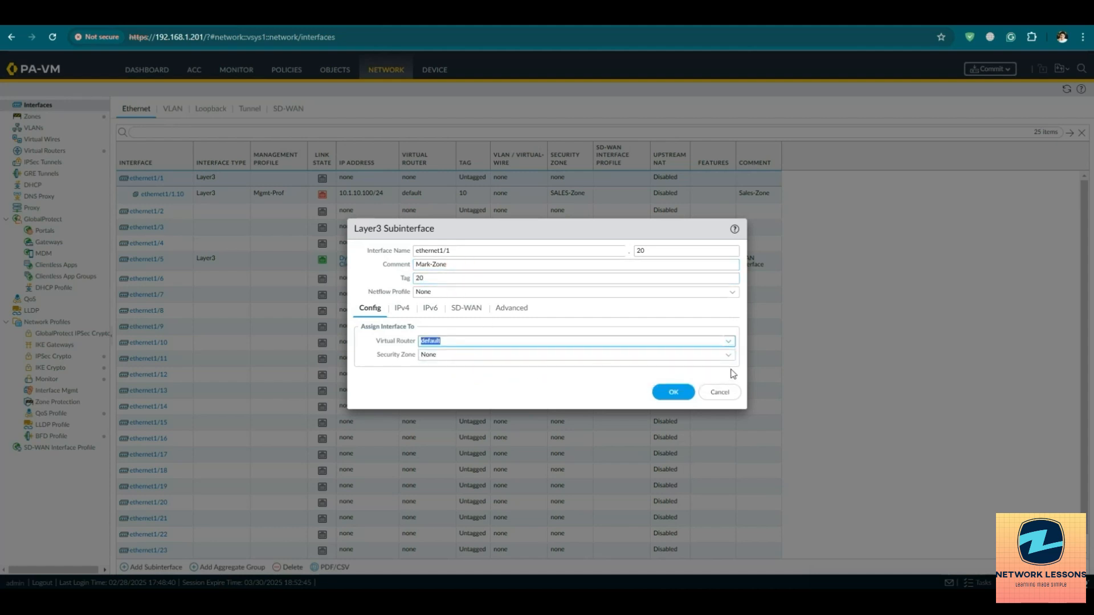
click(727, 355)
click(454, 394)
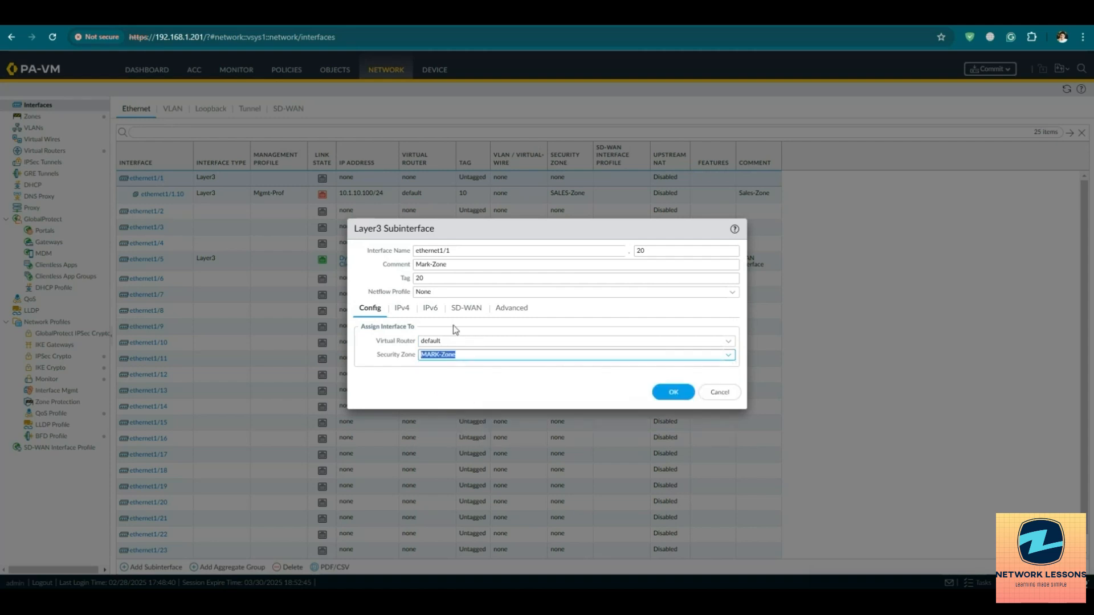
Add the static IPv4 address 10.1.20.100/24 to subinterface ethernet1/1.20
click(401, 308)
click(376, 431)
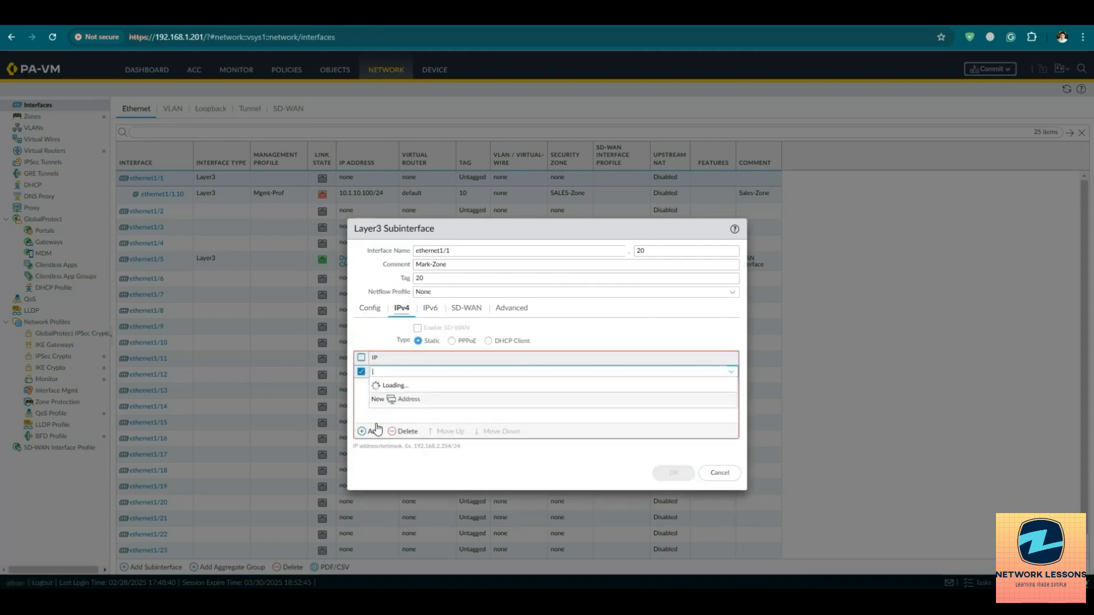
text(10.1)
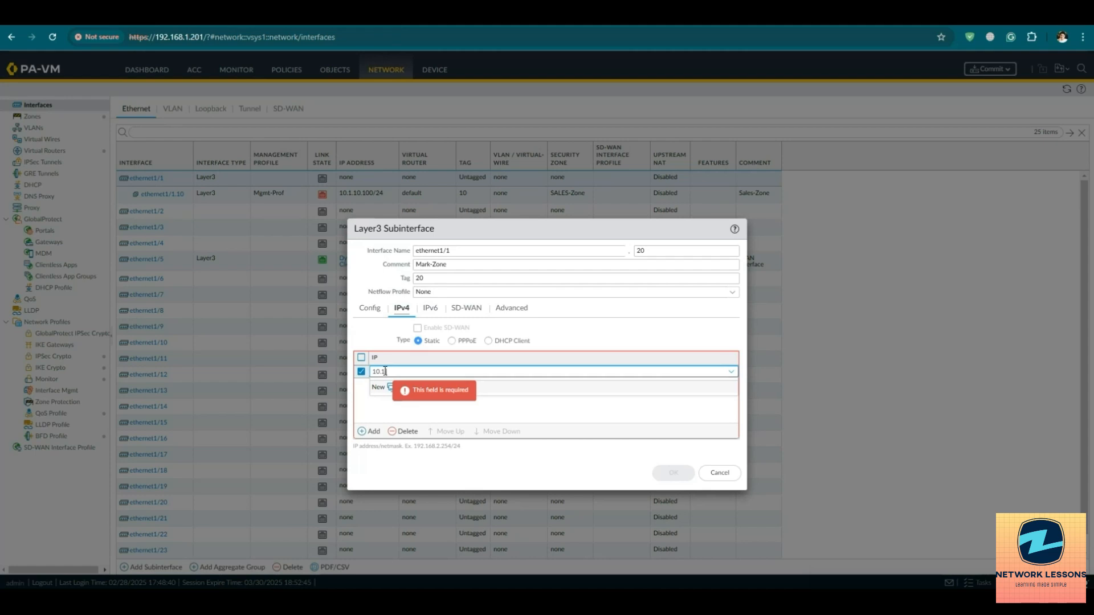
text(.20.100/24)
click(464, 414)
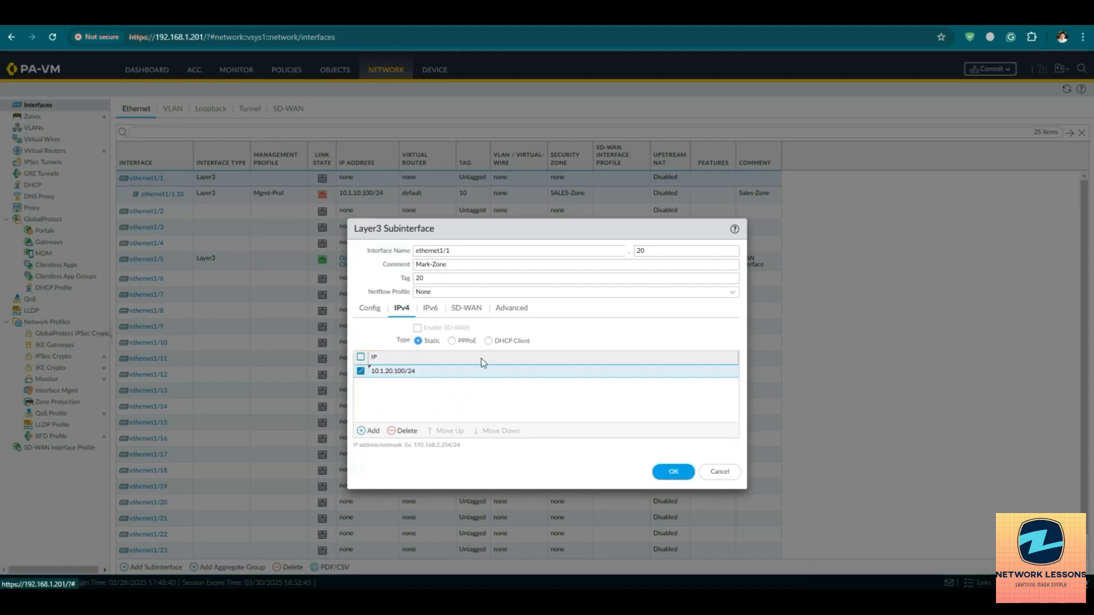
Apply the Mgmt-Prof management profile to subinterface ethernet1/1.20 and save the subinterface
click(511, 308)
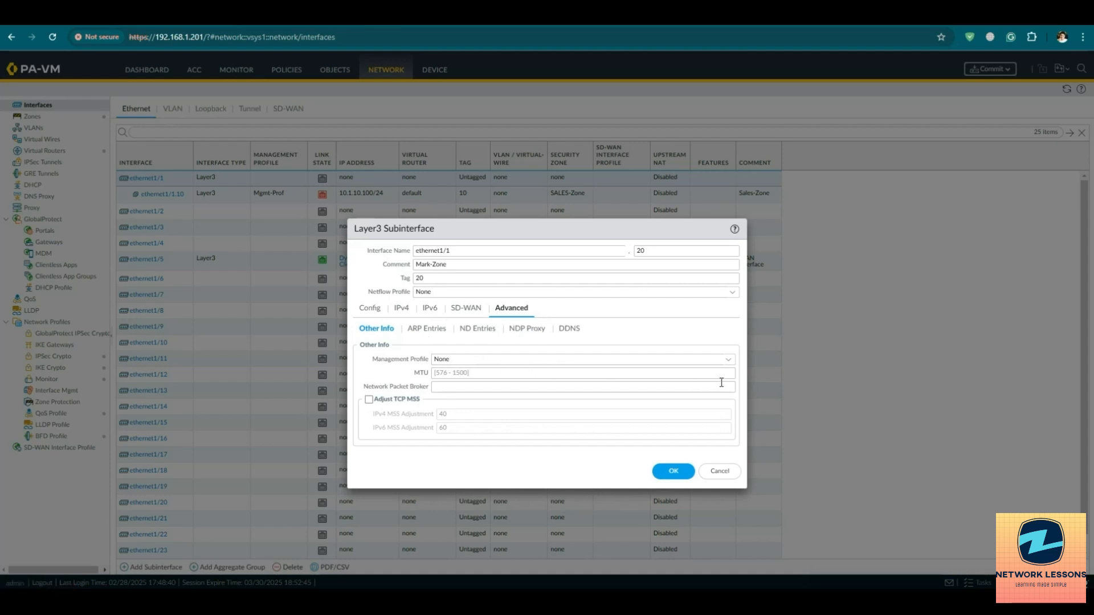
click(728, 360)
click(477, 386)
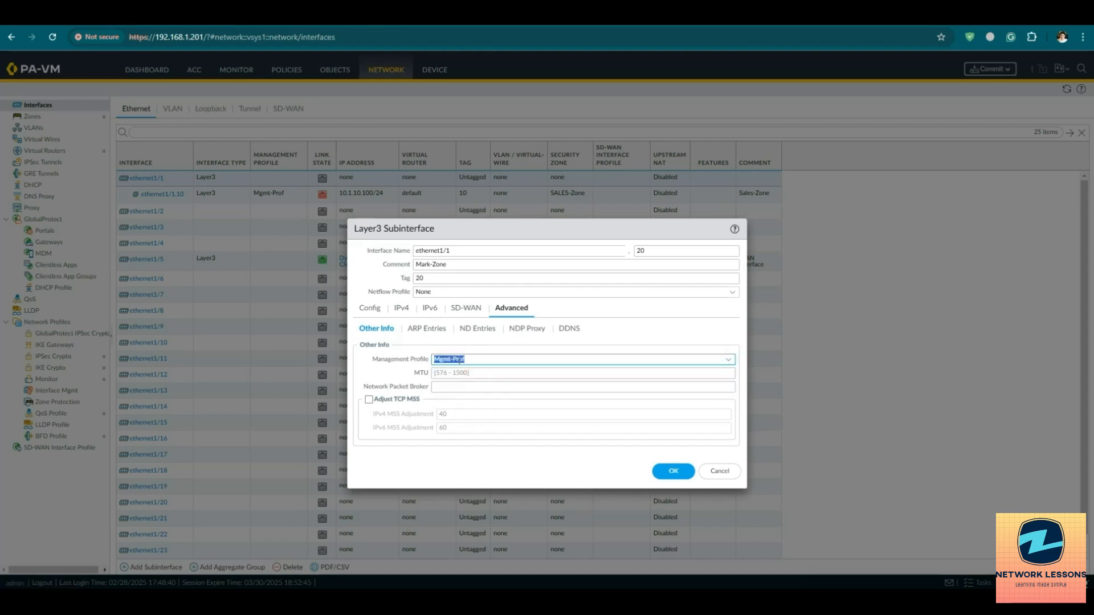
click(673, 471)
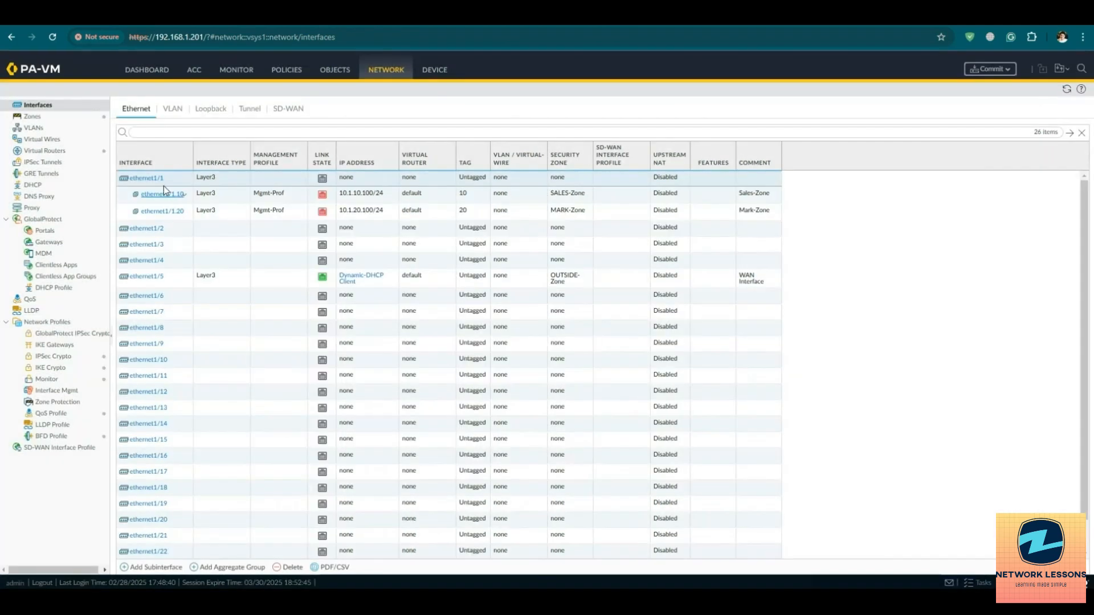
Add a Layer3 subinterface numbered 30 under ethernet1/1 with tag 30 and the comment IT-Zone
click(153, 568)
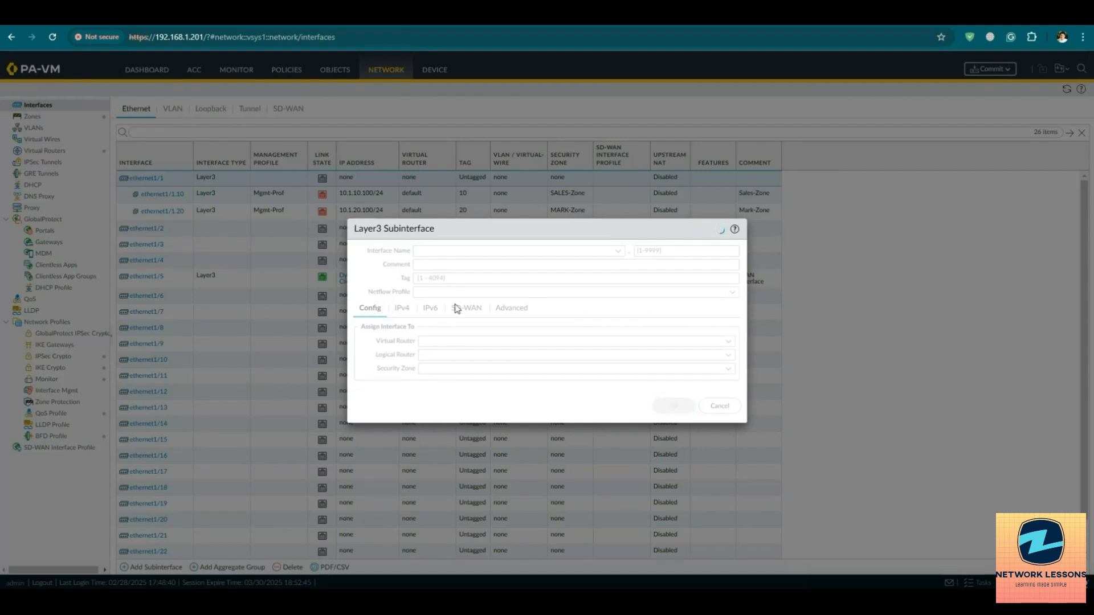
click(646, 251)
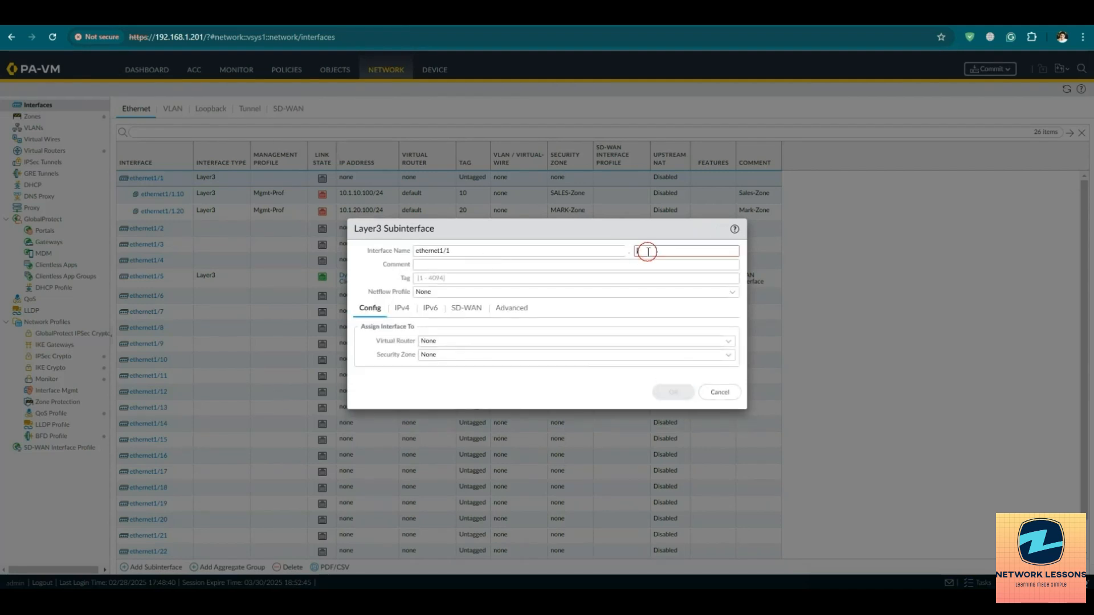
text(30)
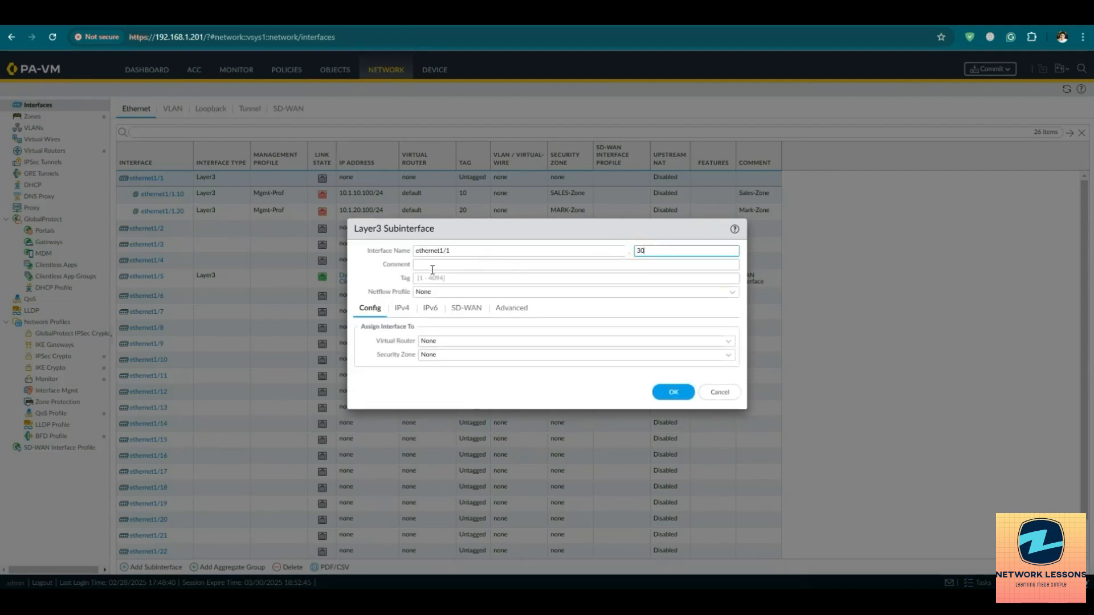
click(432, 266)
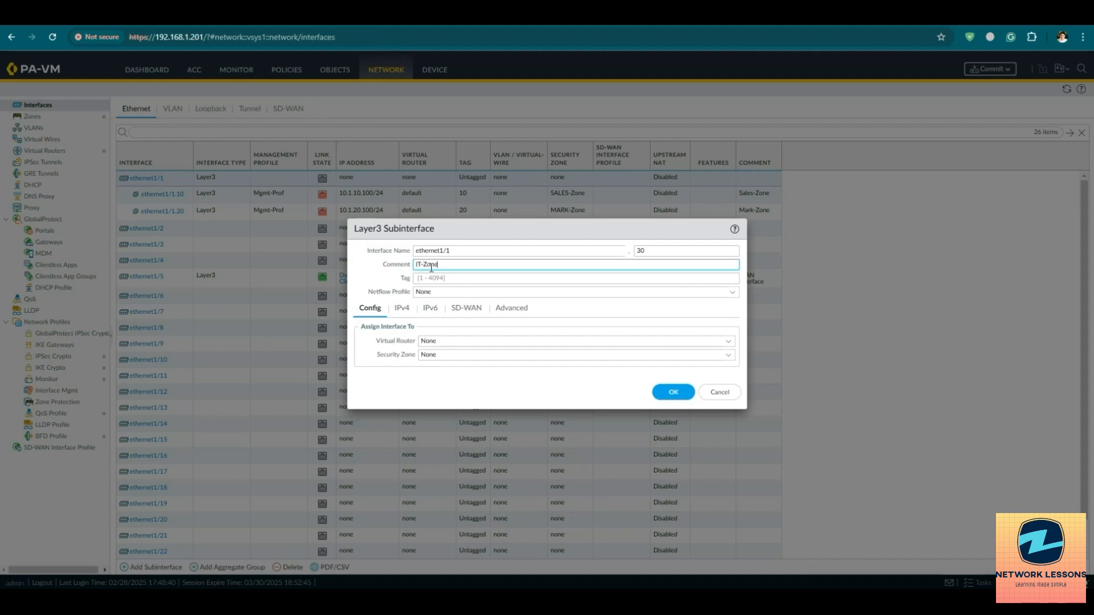
click(423, 277)
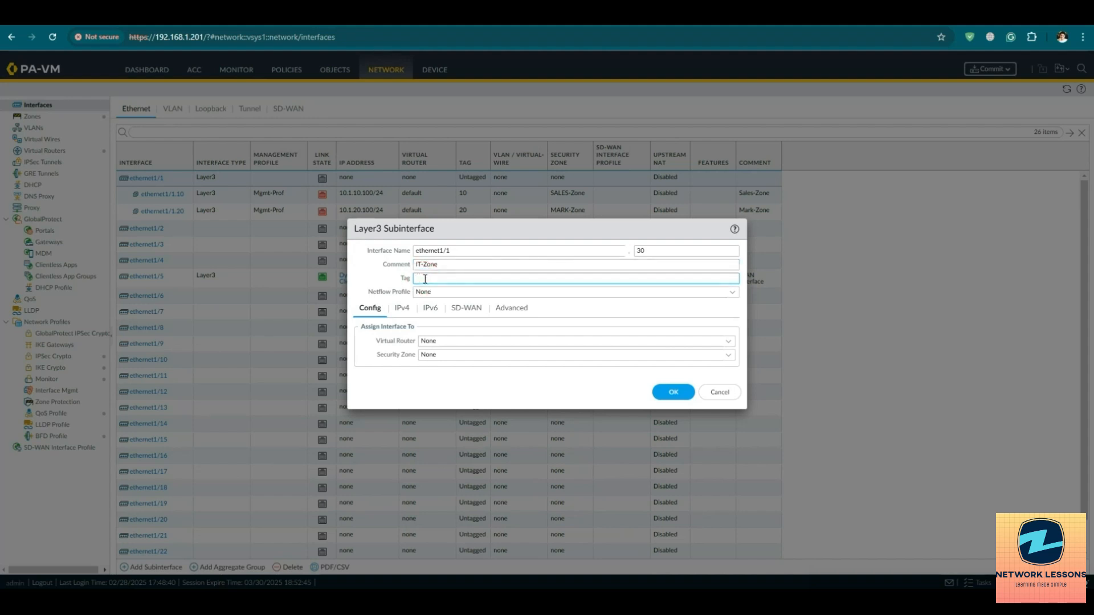
Assign subinterface ethernet1/1.30 to the default virtual router and the IT-Zone security zone
click(728, 347)
click(481, 368)
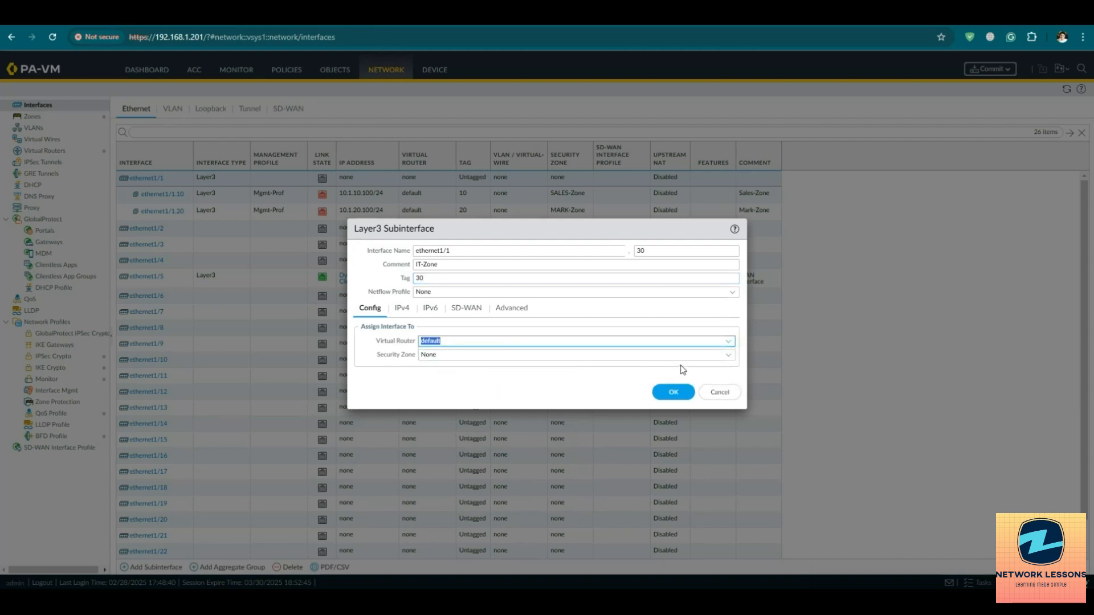
click(729, 357)
click(458, 382)
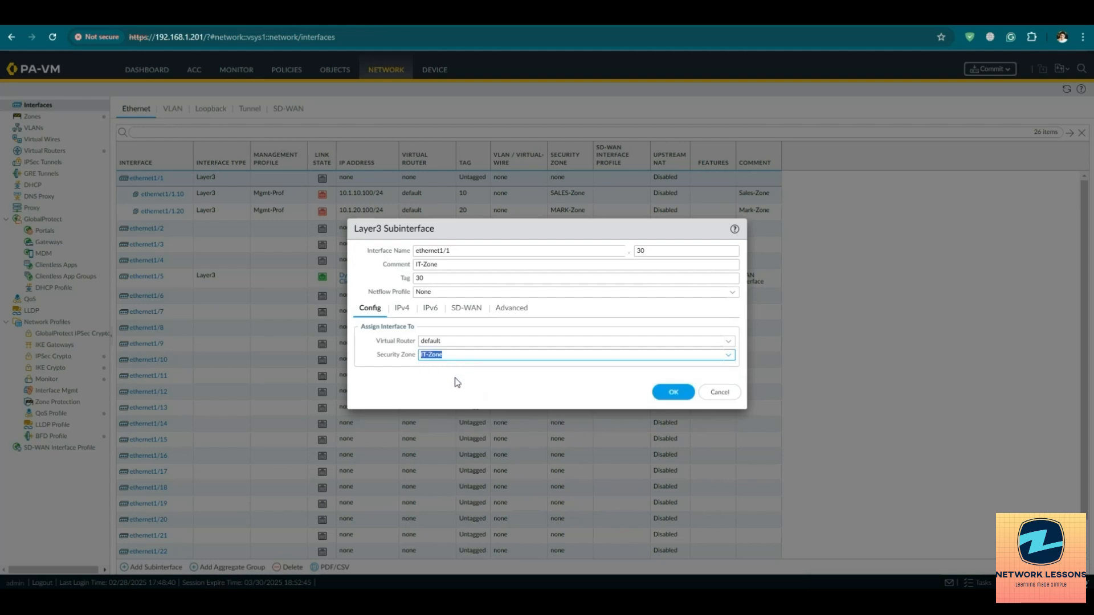
Add the static IPv4 address 10.1.30.100/24 to subinterface ethernet1/1.30
click(402, 309)
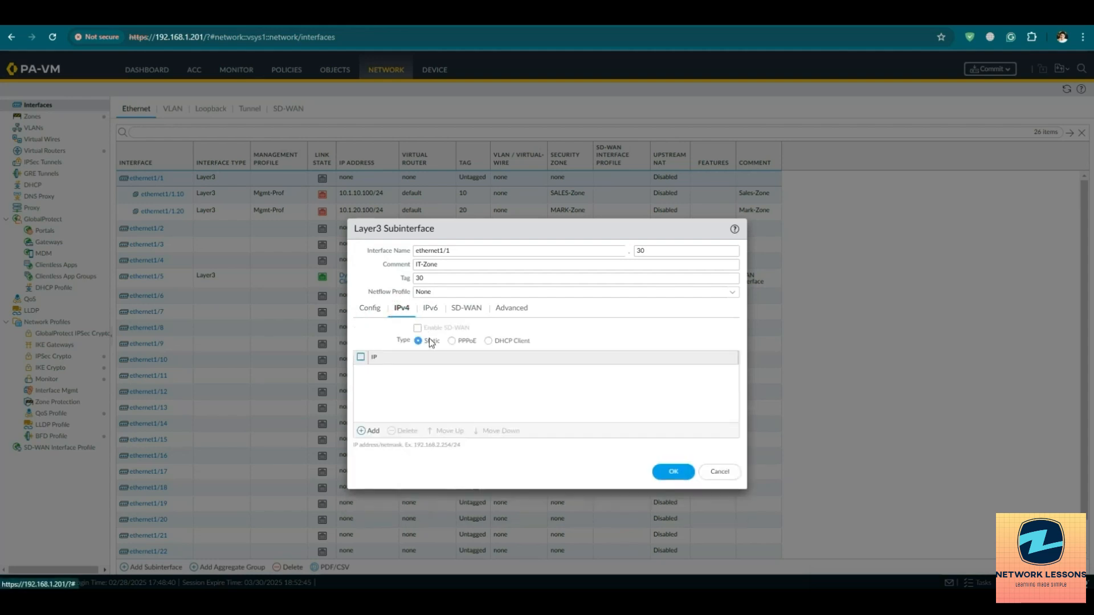
click(371, 432)
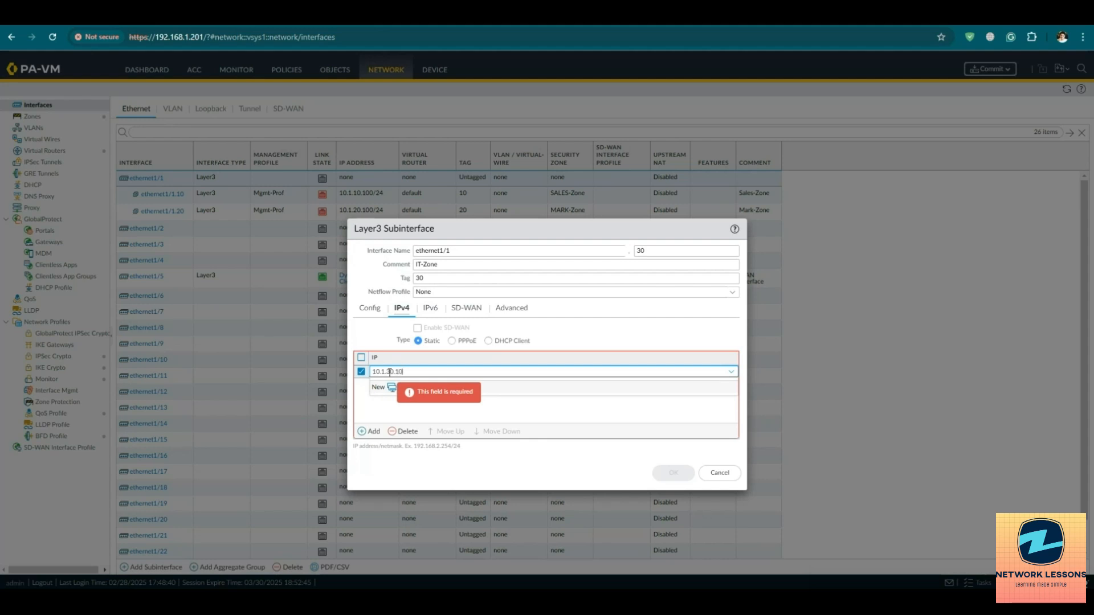
click(473, 405)
Apply the Mgmt-Prof management profile to subinterface ethernet1/1.30 and save the subinterface
click(512, 308)
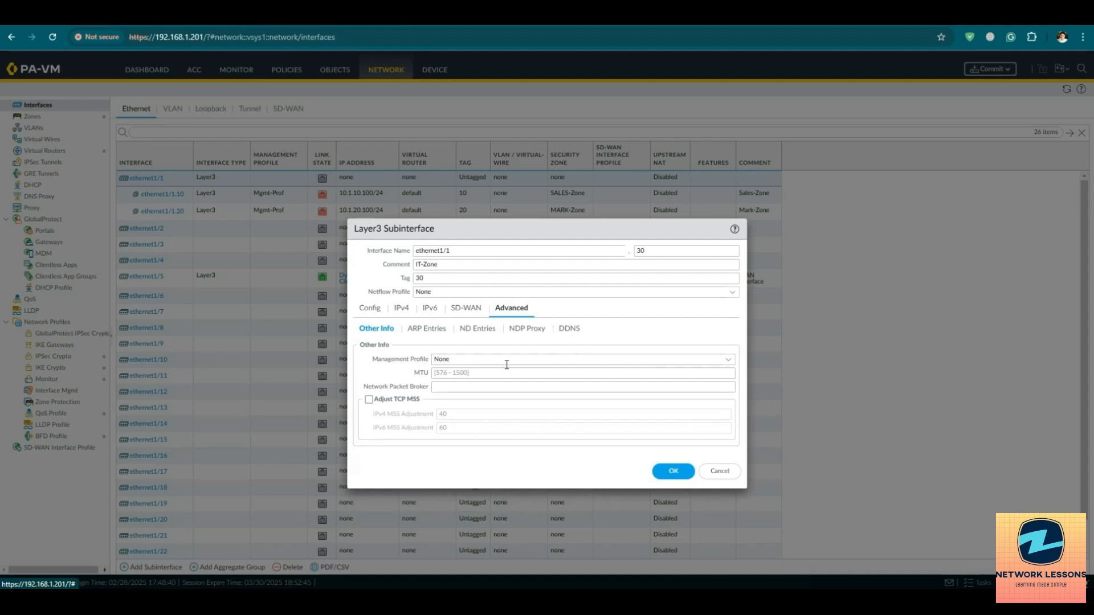
click(726, 360)
click(497, 386)
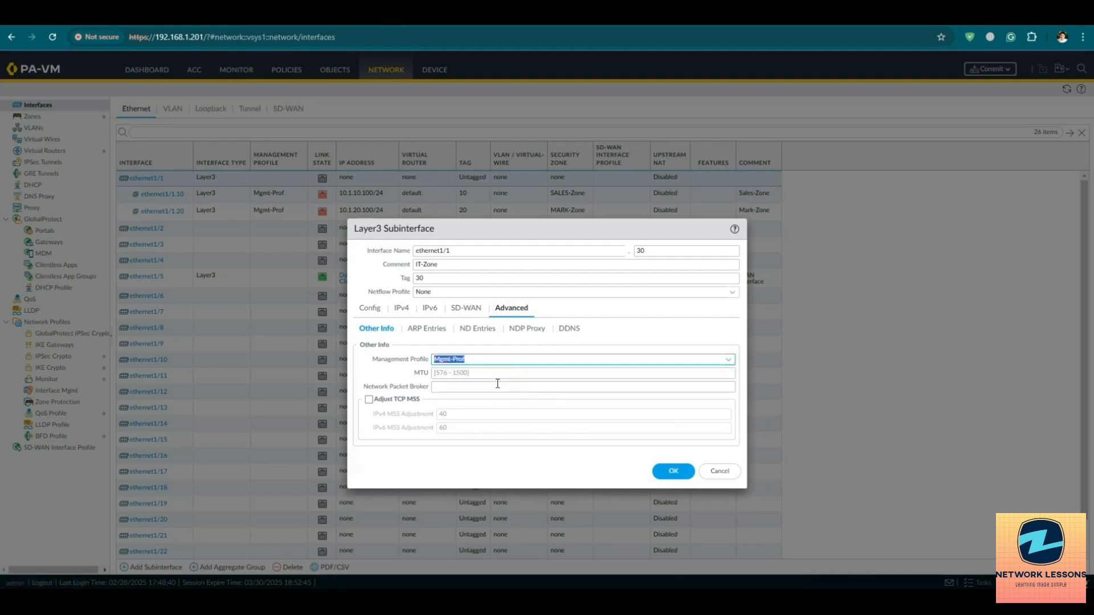
click(674, 472)
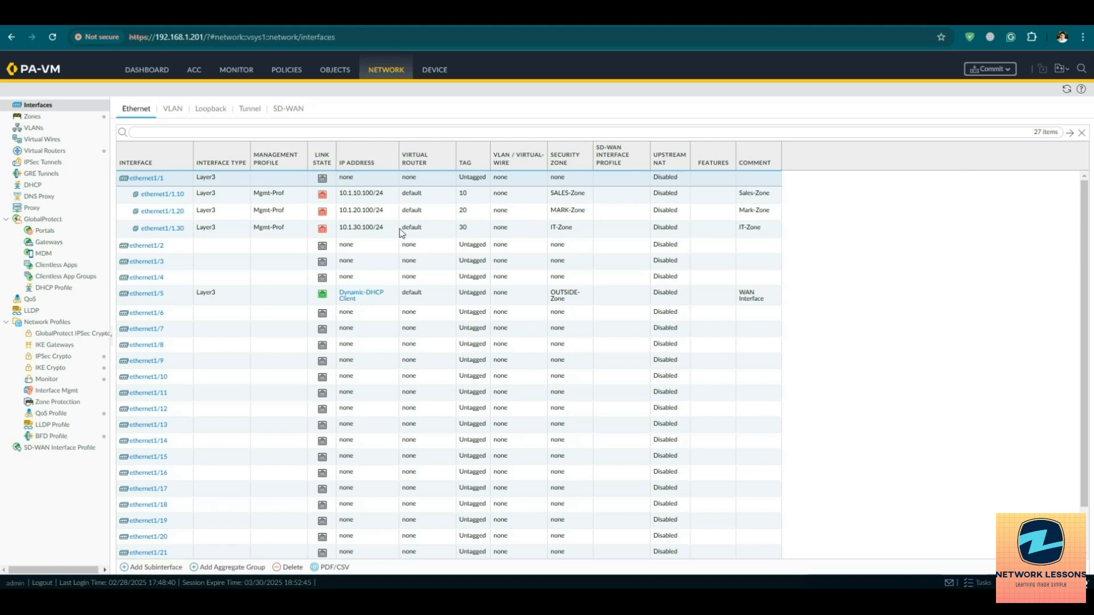
Commit the pending changes made by admin, including policy-and-objects and device-and-network, to the firewall
click(1013, 73)
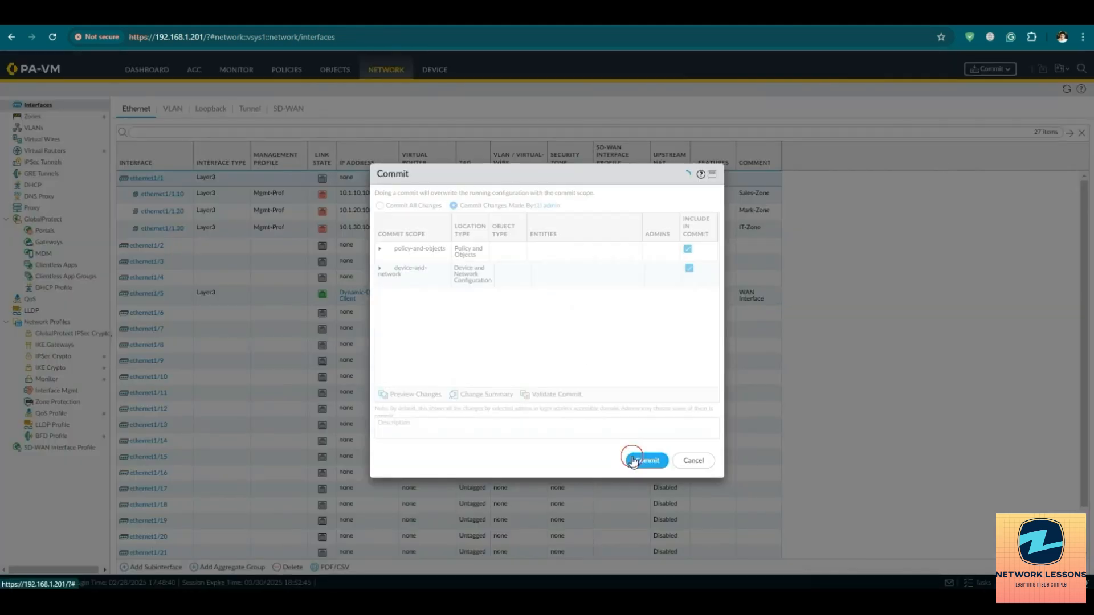
click(633, 459)
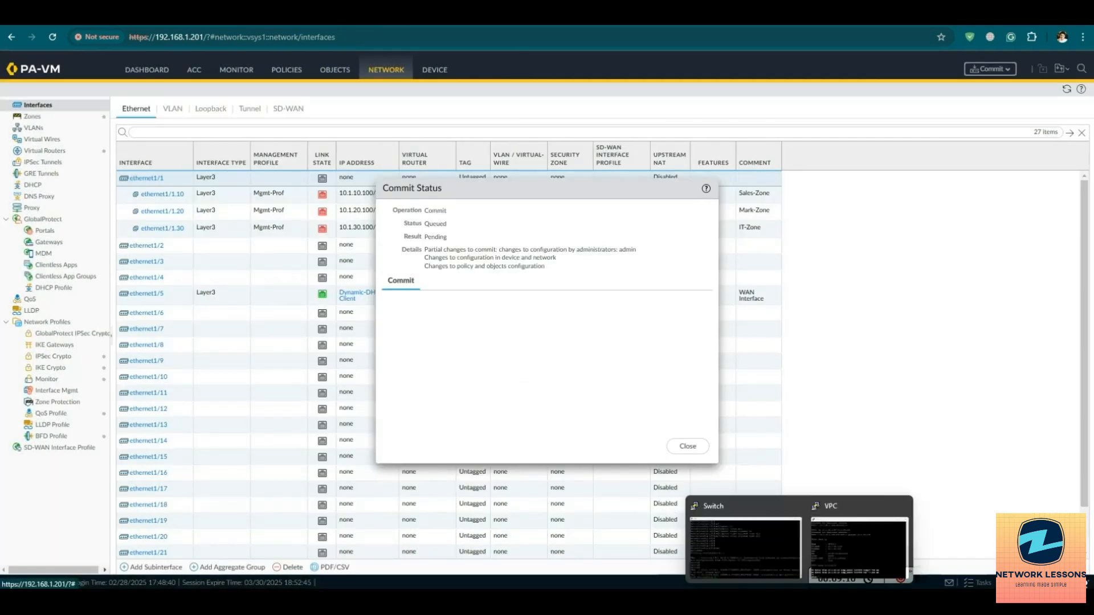
Switch to the PaloAlto QEMU console and test outside connectivity by pinging host 8.8.8.8
mouse_move(825, 584)
click(890, 567)
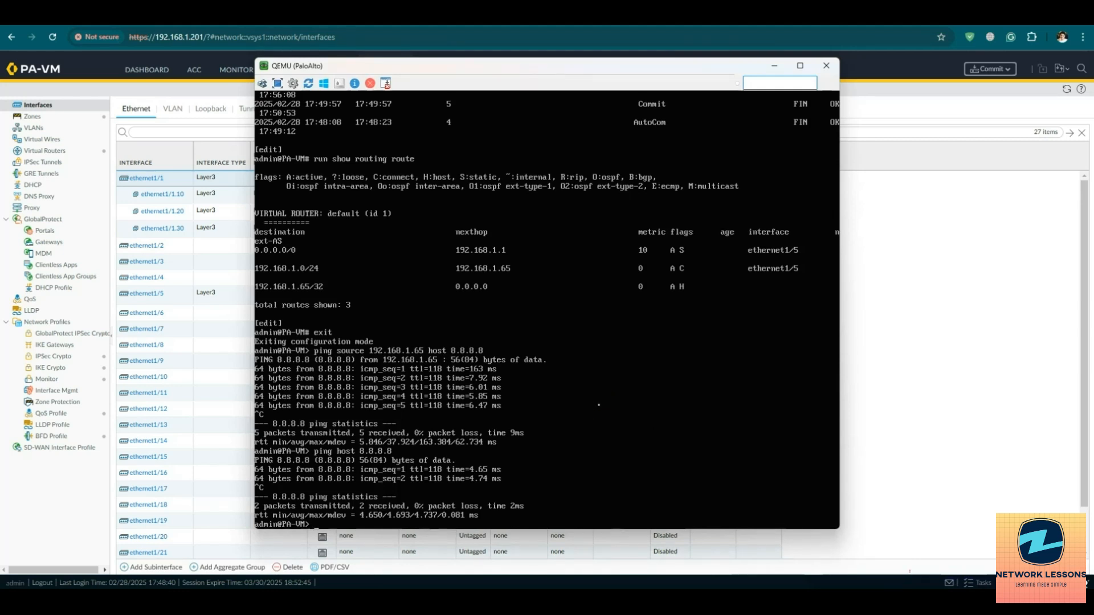
key(Return)
key(Up)
key(Return)
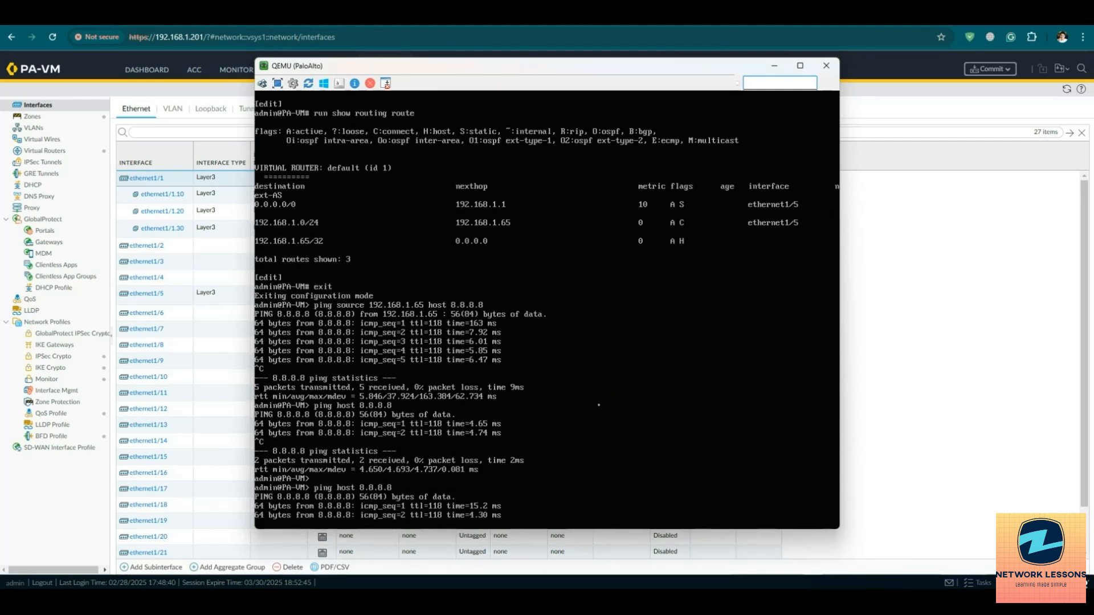
key(ctrl+c)
Try to list the firewall's jobs from operational mode with the command run show jobs all
text(exit)
key(Up)
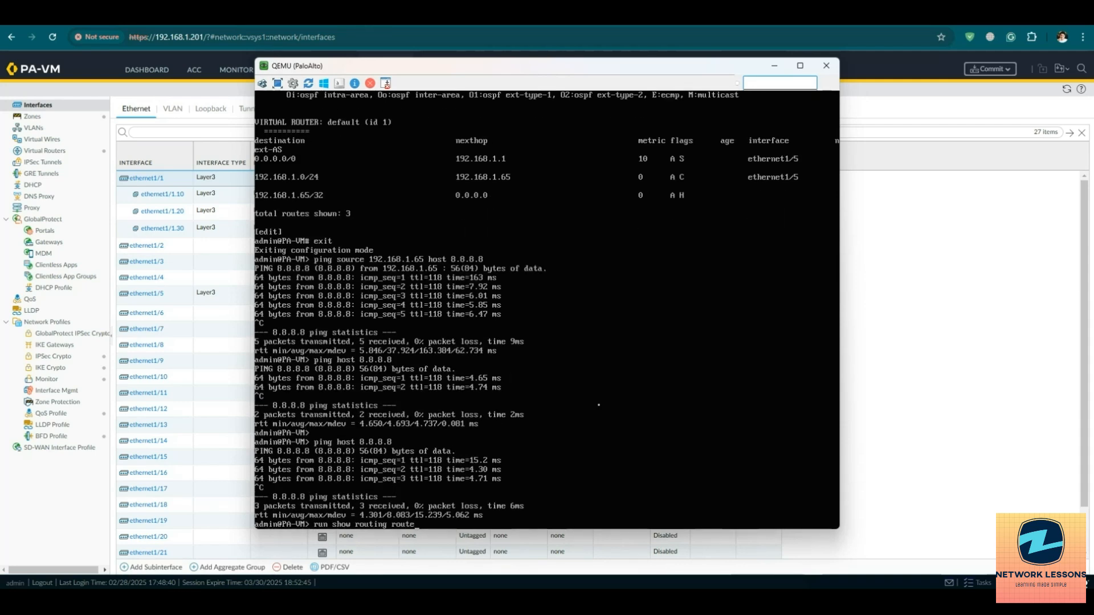
key(Up)
key(Return)
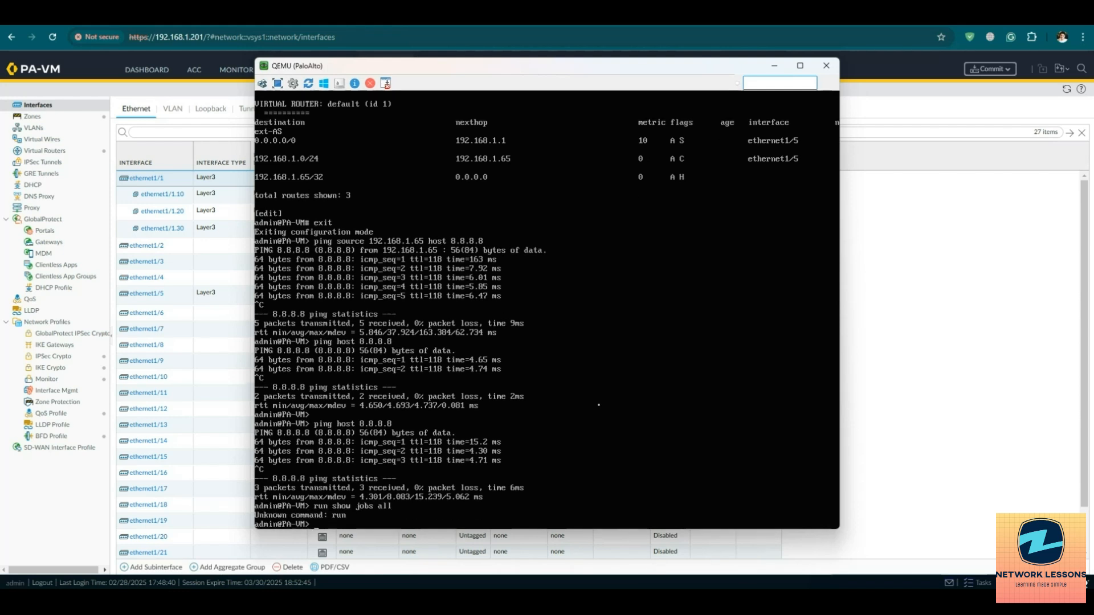
Check the commit job's progress by running show jobs all repeatedly in the firewall console
text(show jobs all)
key(Return)
key(Up)
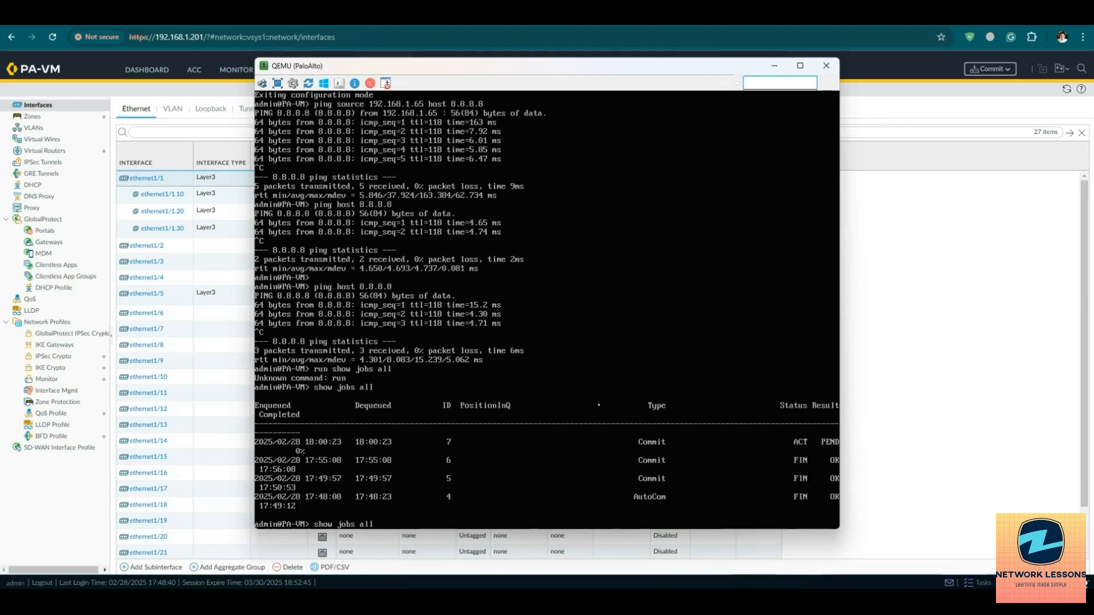
key(Return)
key(Up)
key(Return)
key(Up)
key(Return)
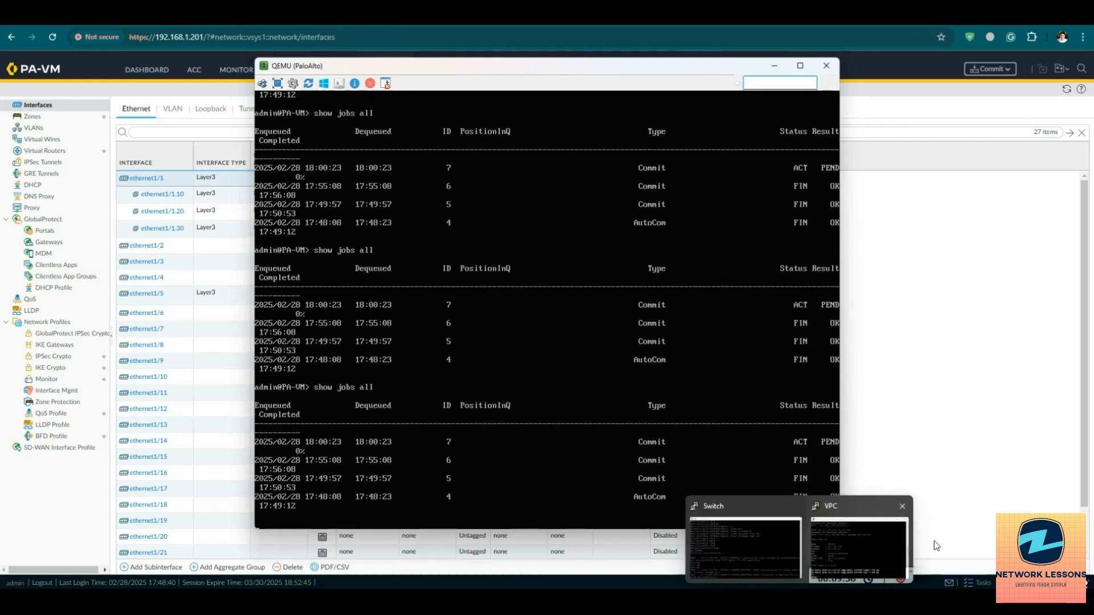
Return to the firewall's web interface and close the commit status report
click(1080, 450)
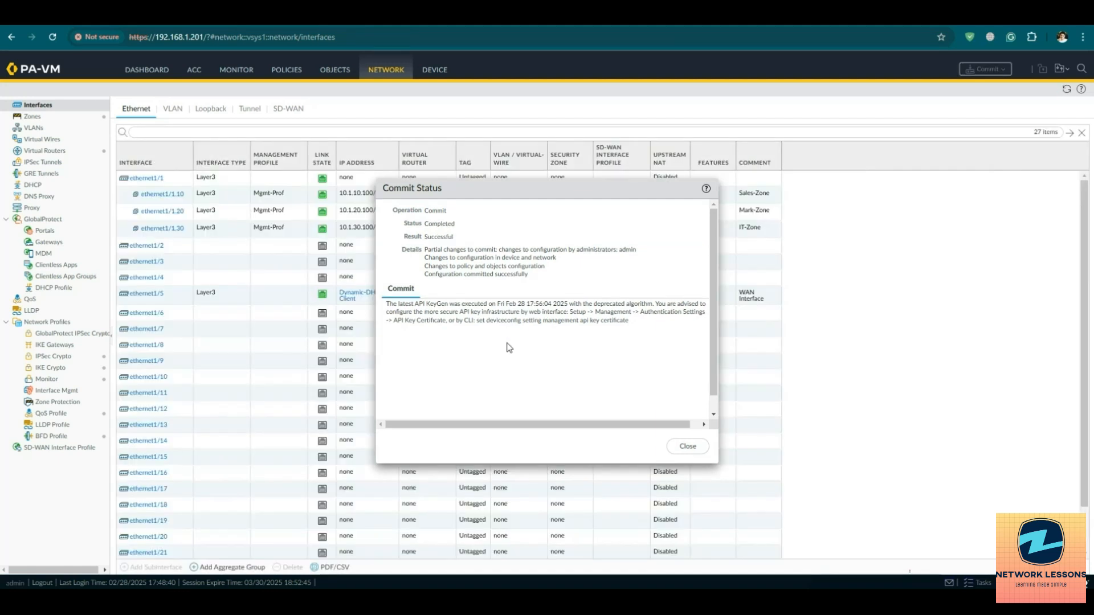
click(688, 446)
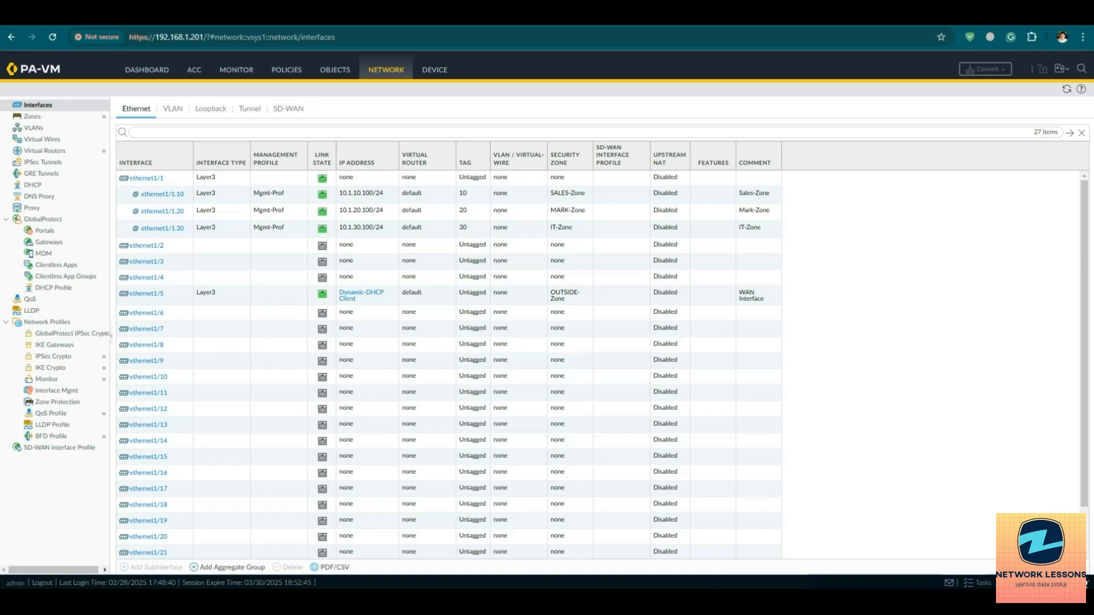
Switch to the Sales-subnet Linux console and test the firewall gateway by pinging 10.1.10.100, stopping after a few replies
mouse_move(825, 587)
click(740, 544)
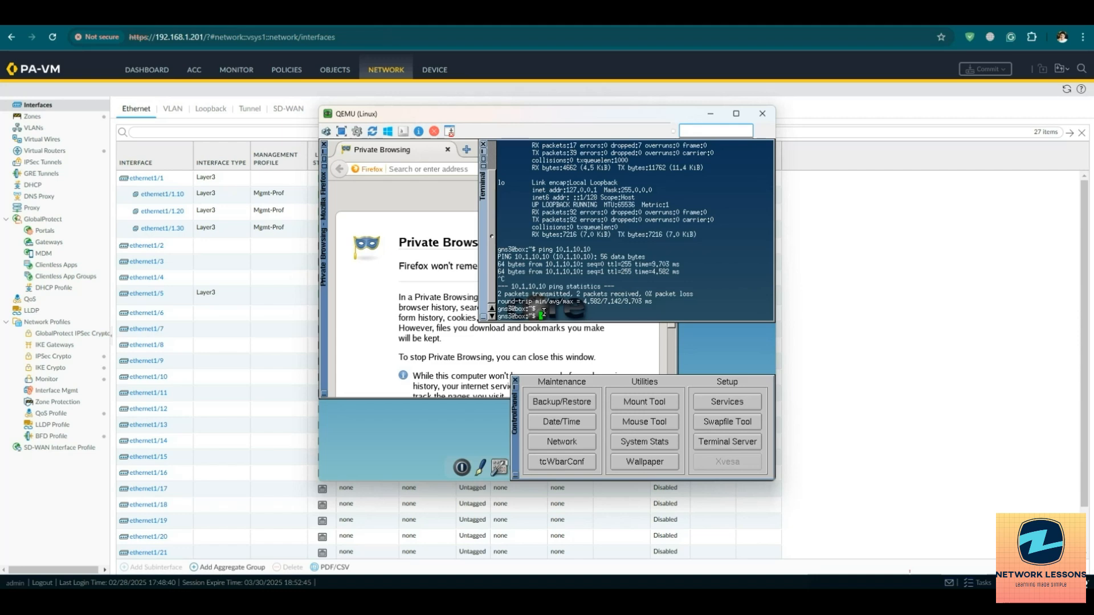
key(Up)
key(Return)
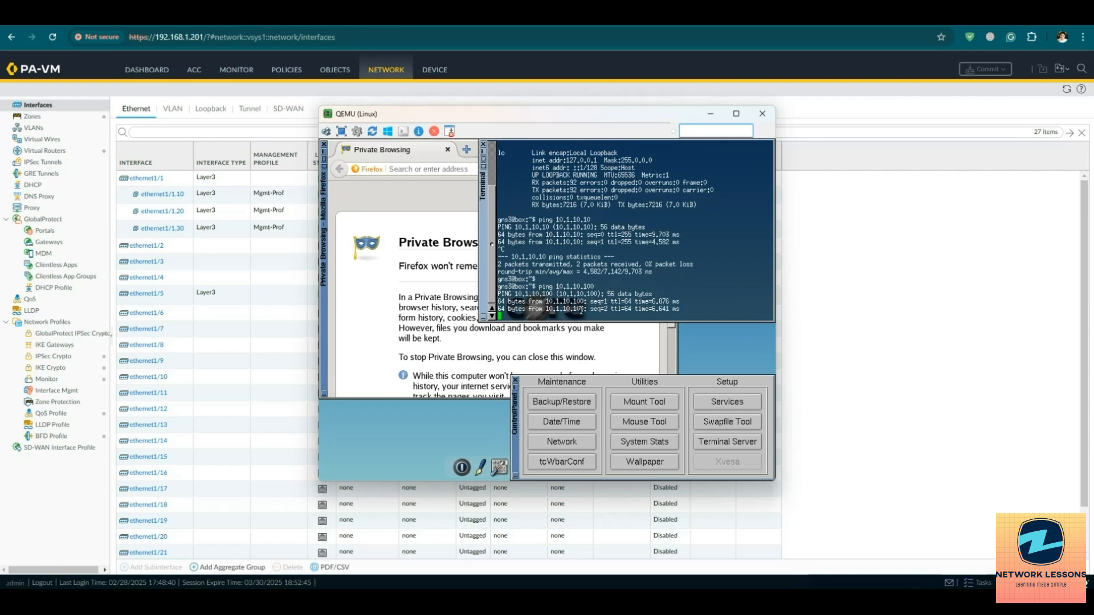
key(ctrl+c)
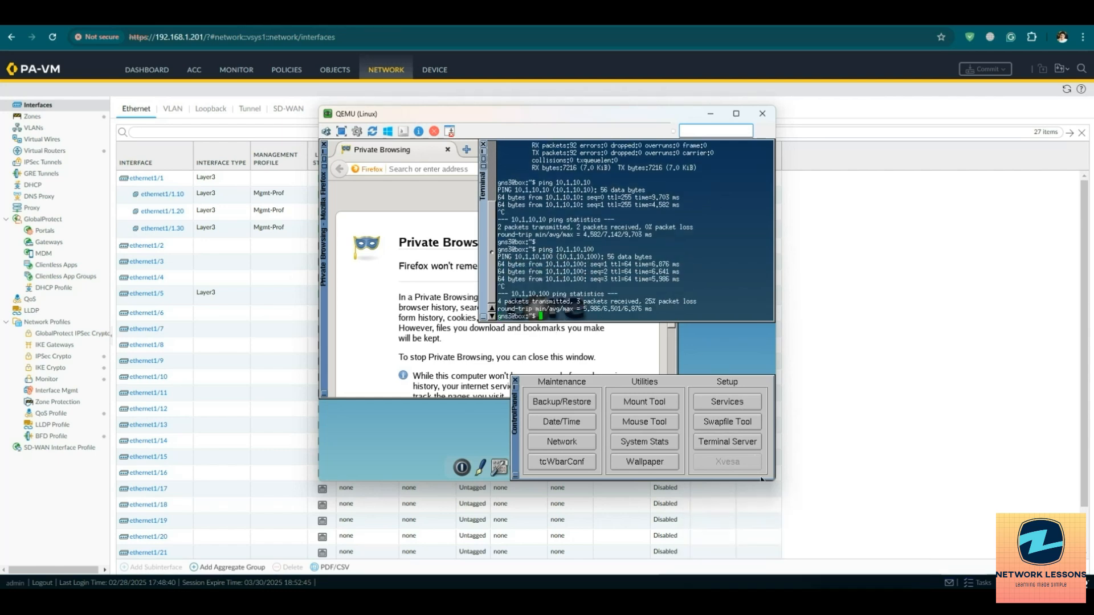
Switch to the other Linux host's console and ping its firewall gateway at 10.1.20.100
mouse_move(821, 587)
click(819, 565)
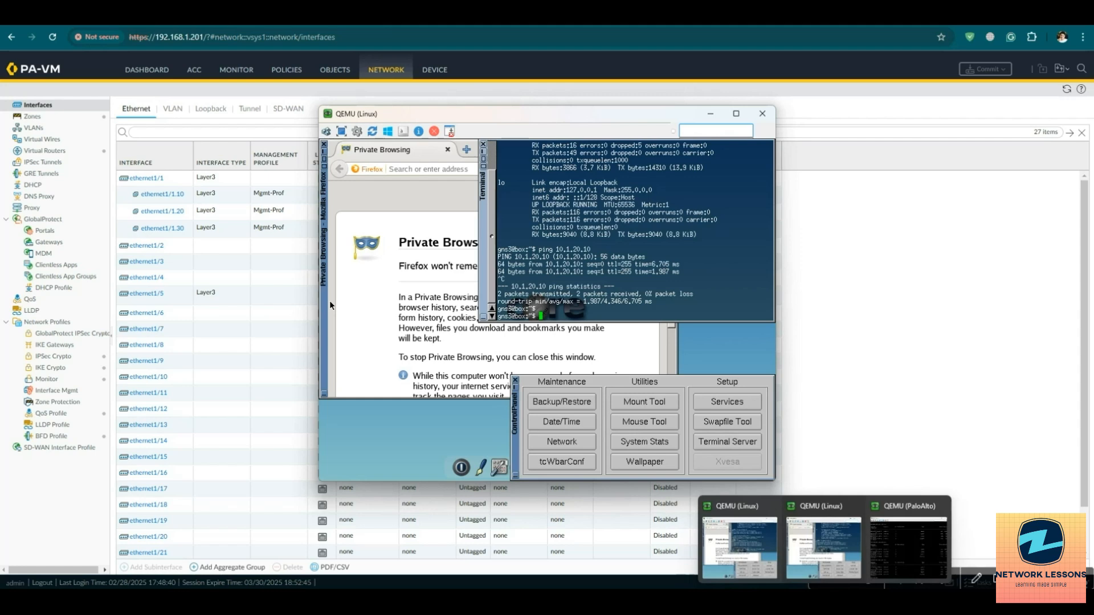
key(Up)
key(Return)
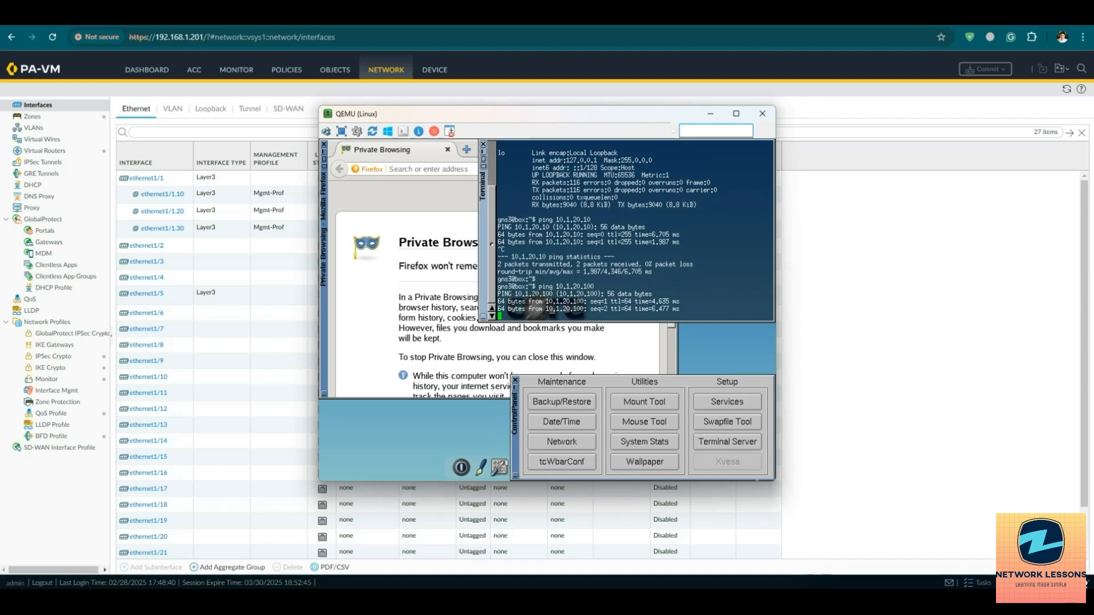
Switch to the VPC console and ping the IT gateway at 10.1.30.100, stopping after a few replies
click(838, 558)
click(424, 322)
key(Up)
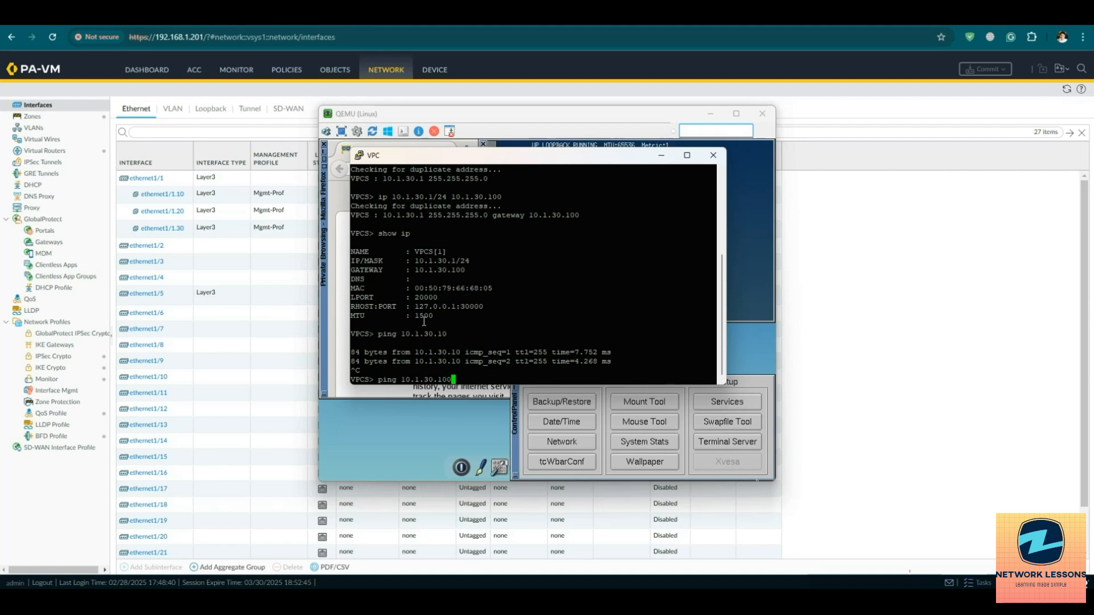
text(0)
key(Return)
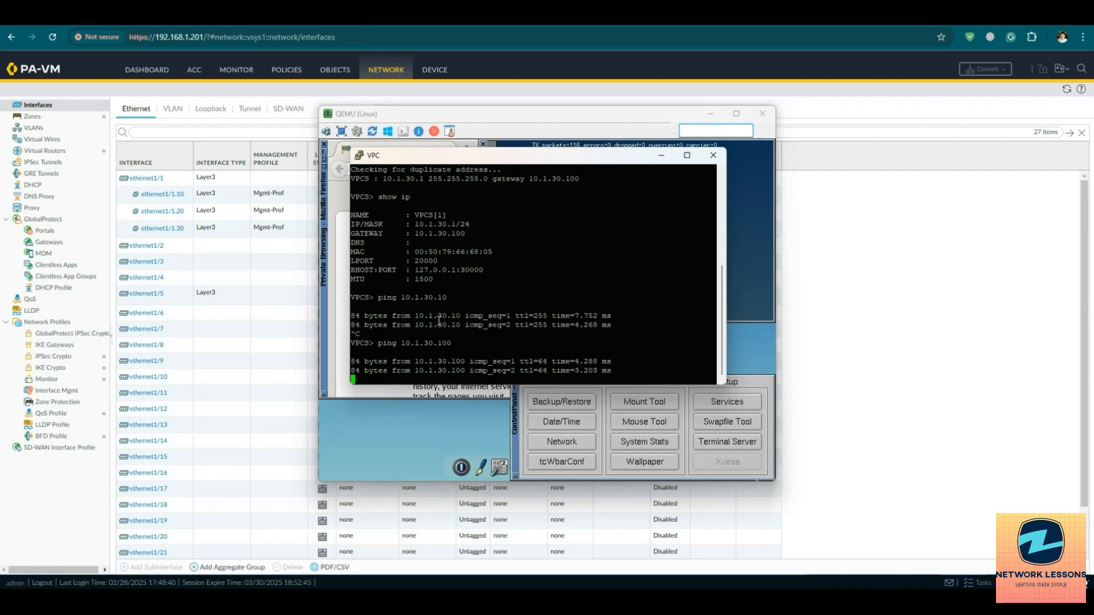
key(ctrl+c)
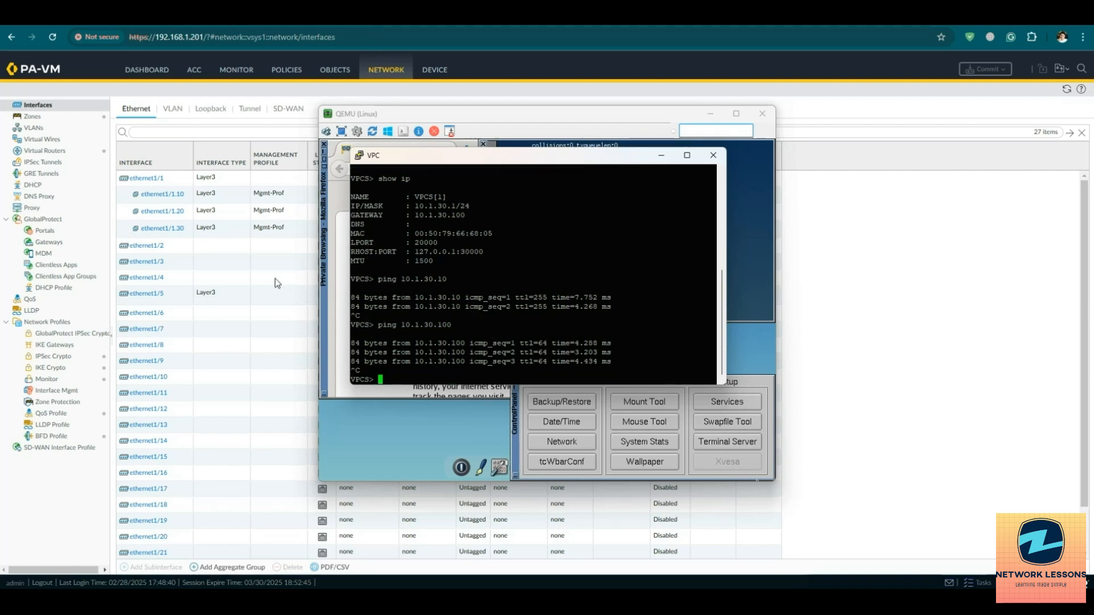
Add a new security policy rule on the firewall, named Internet-Policy, with the rule type interzone
click(290, 75)
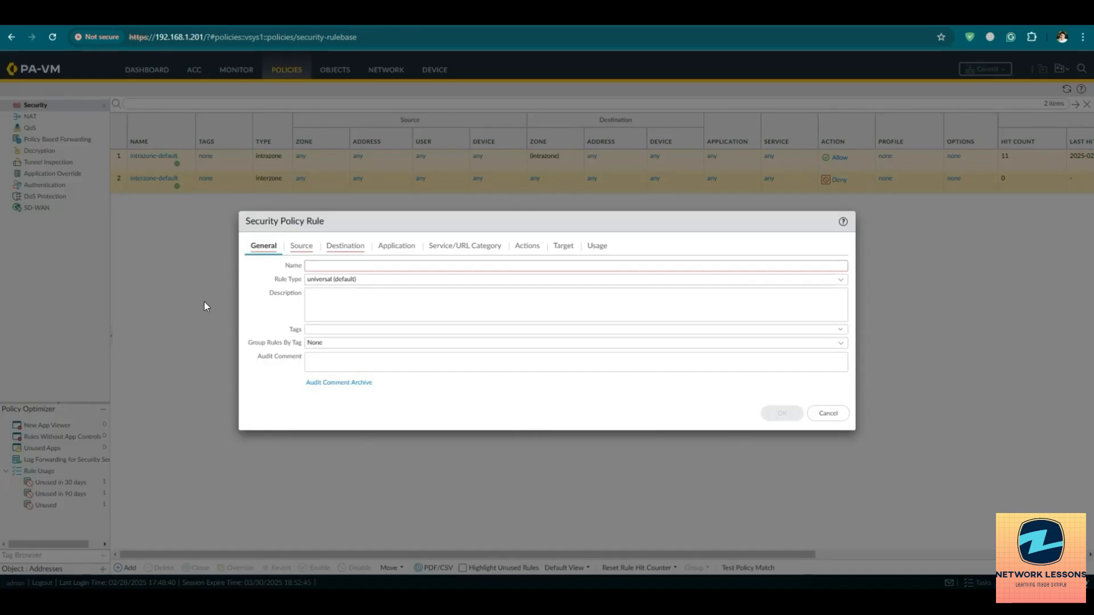
click(311, 264)
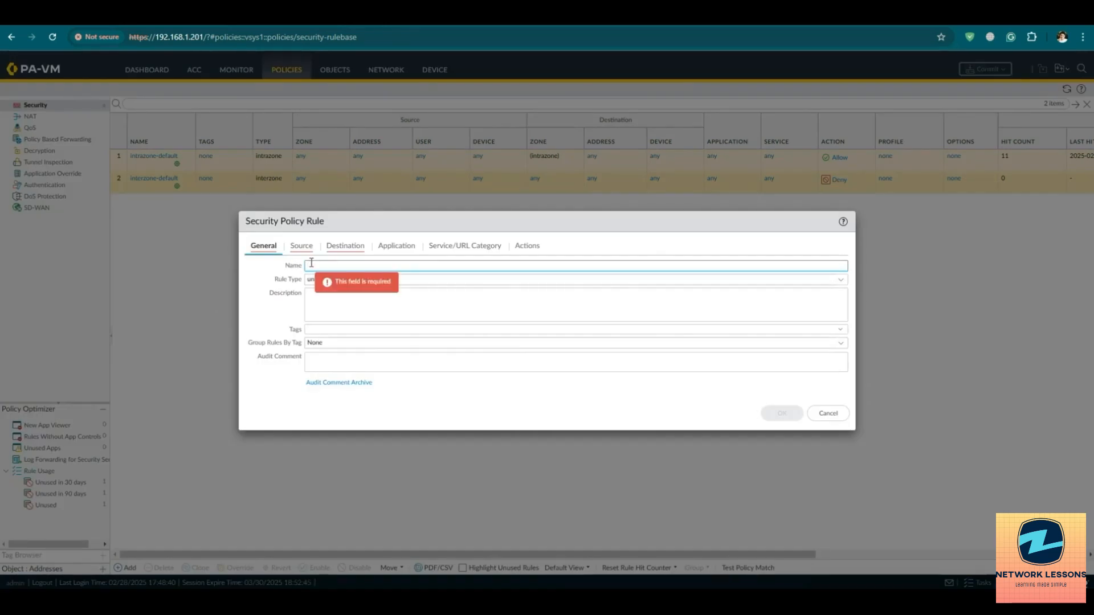
text(Insid)
key(BackSpace)
key(BackSpace)
key(BackSpace)
key(BackSpace)
key(BackSpace)
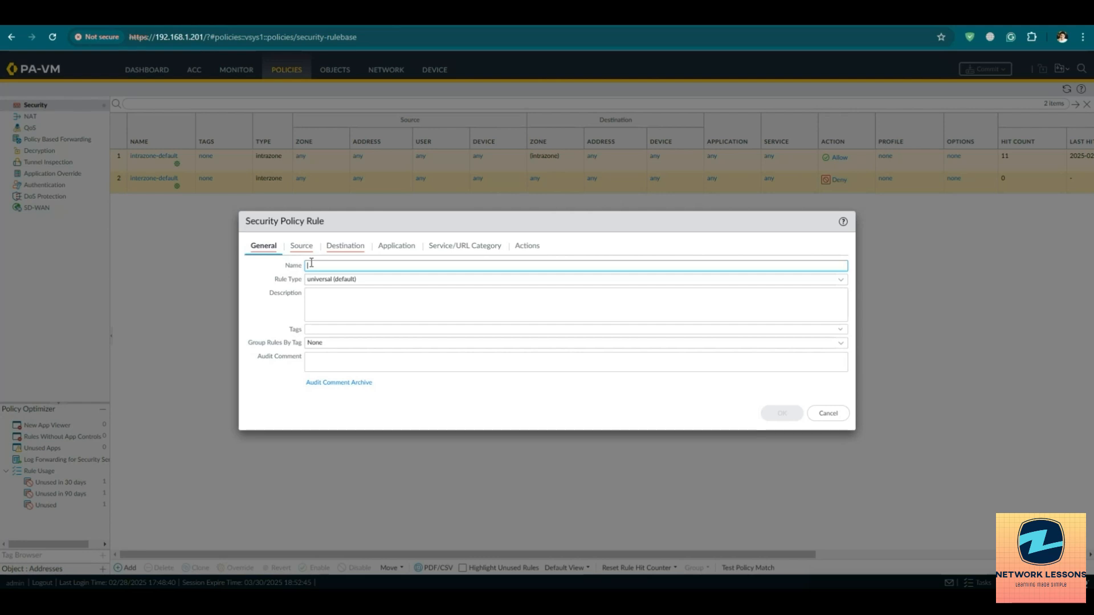
text(Internet-Policy)
click(359, 279)
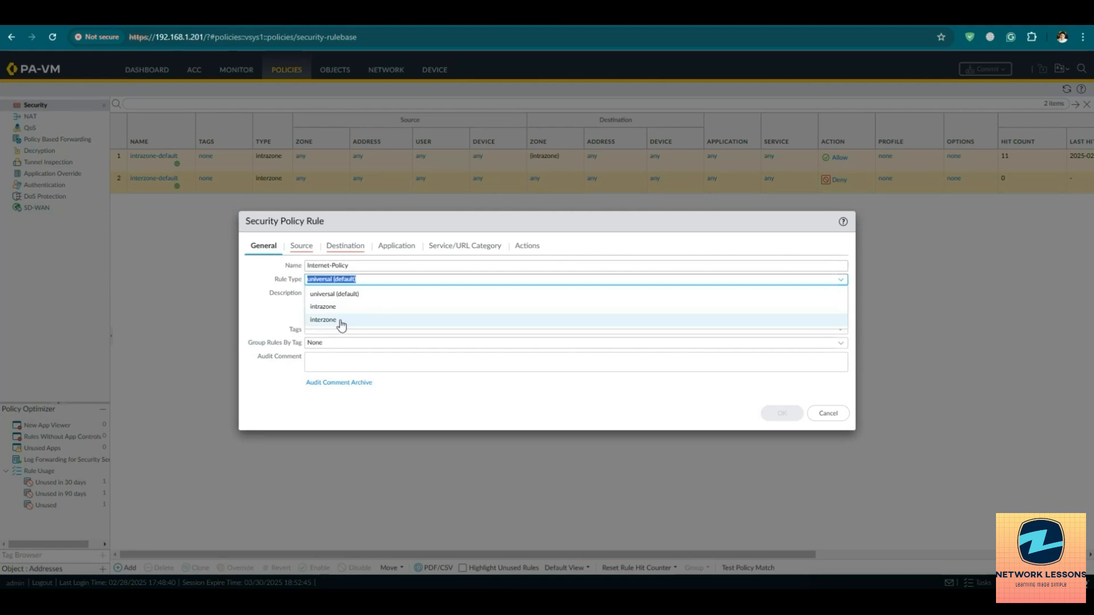
click(332, 322)
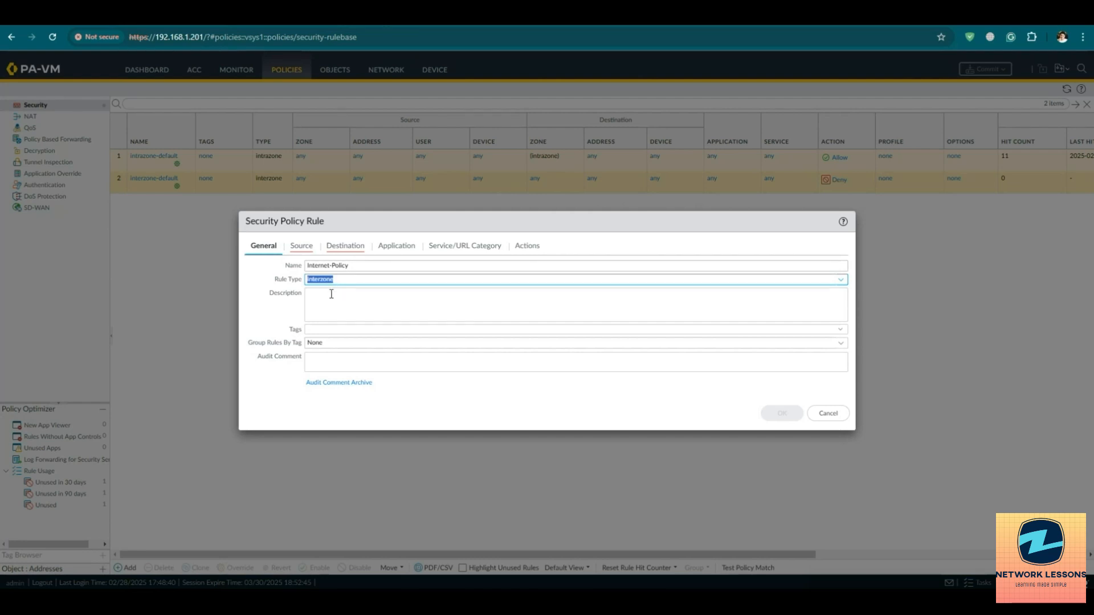
Add IT-Zone, MARK-Zone and SALES-Zone as the source zones of the Internet-Policy rule
click(306, 256)
click(253, 389)
click(291, 313)
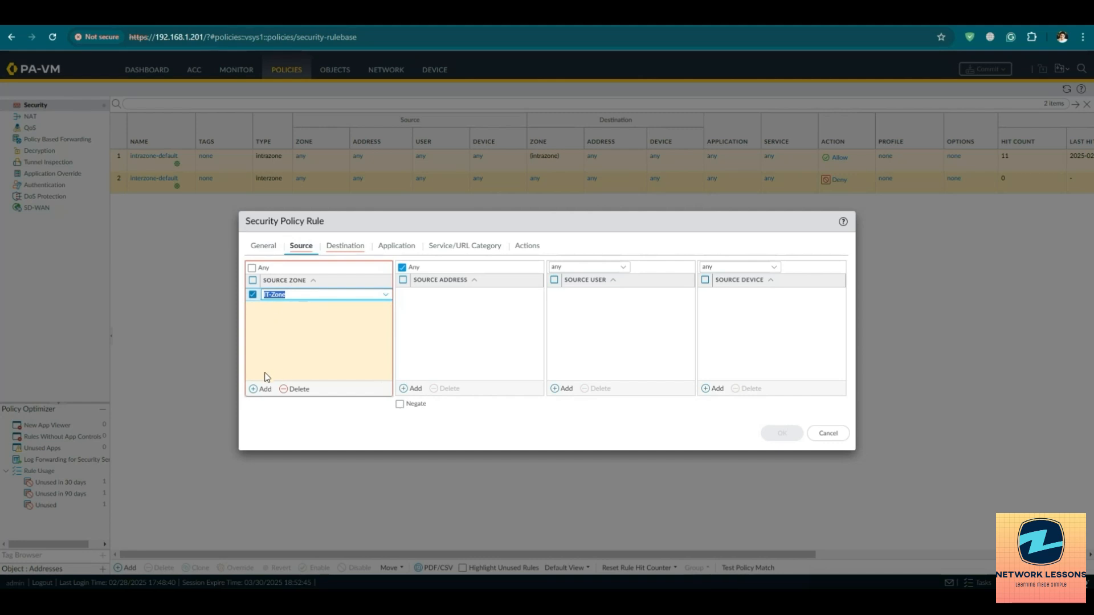
click(263, 389)
click(286, 337)
click(264, 389)
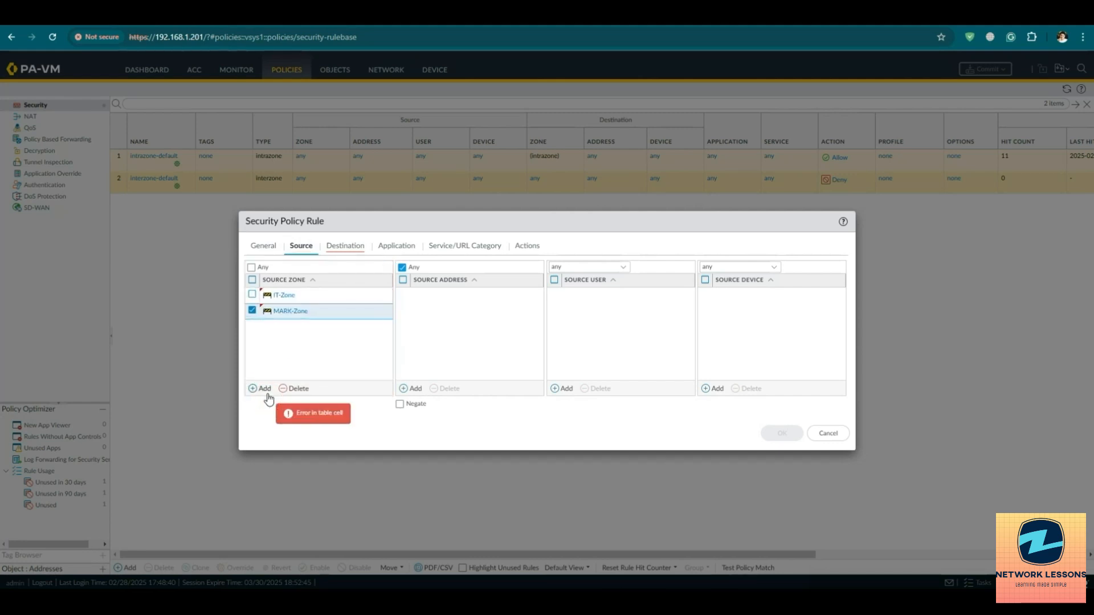
click(286, 379)
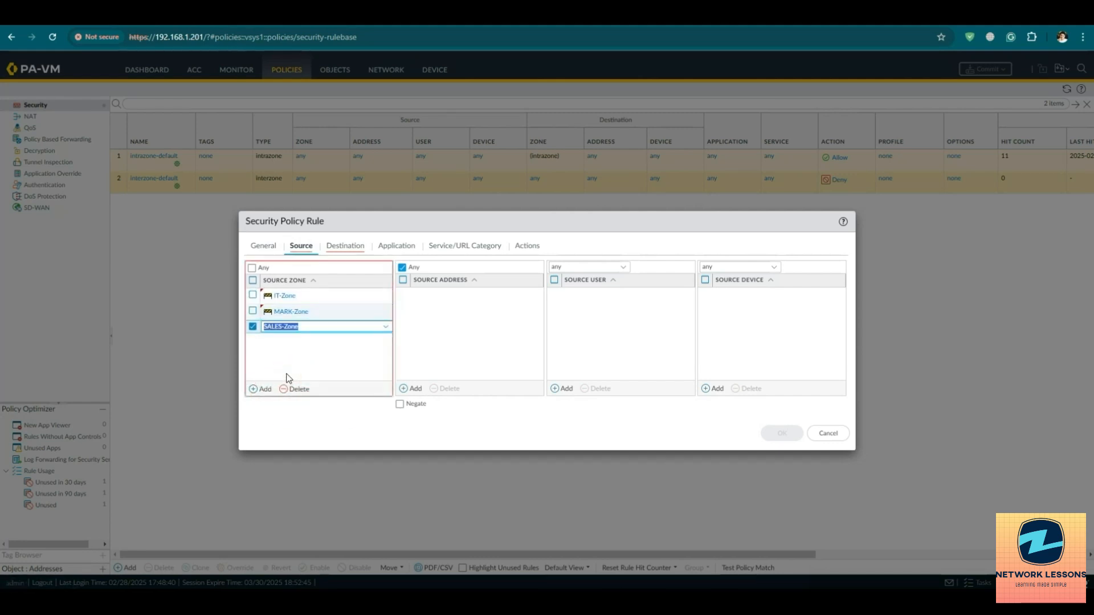
Add the subnets 10.1.10.0/24 and 10.1.20.0/24 as source addresses of the rule
click(405, 388)
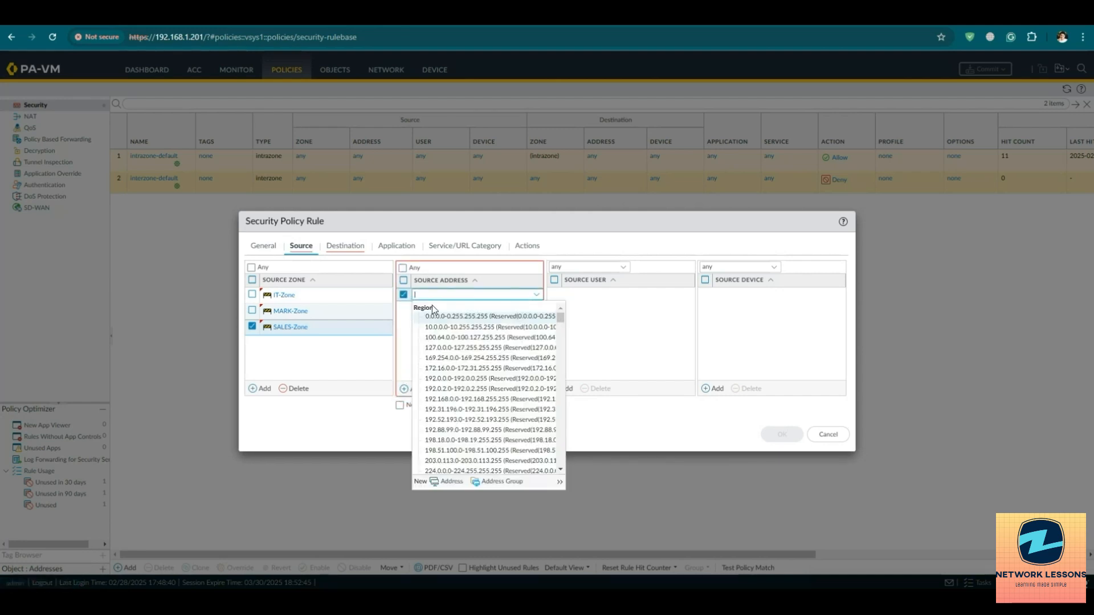
text(10.1.10.)
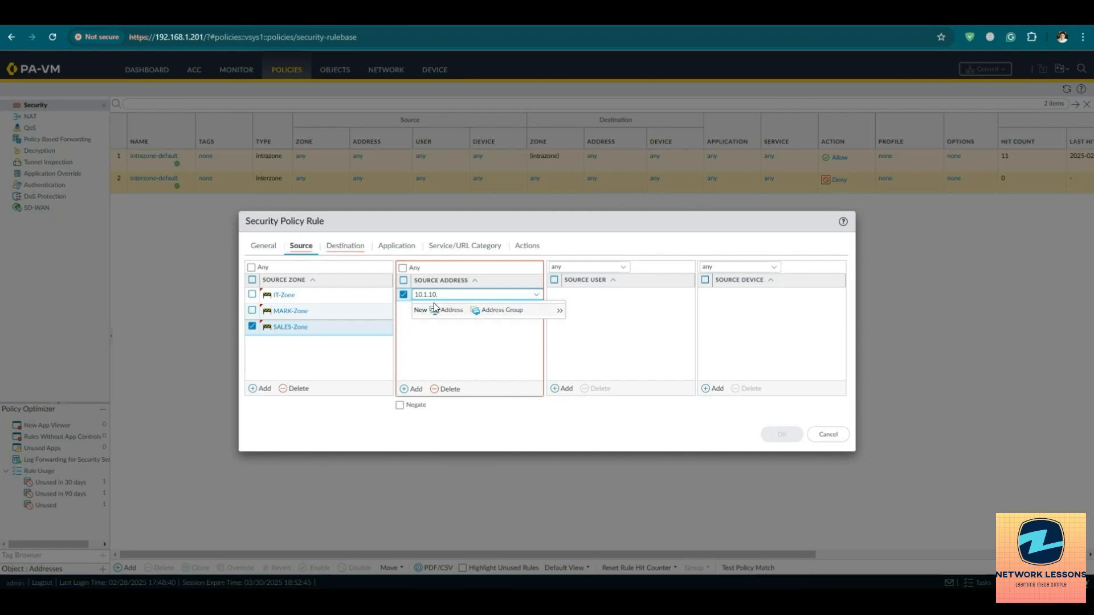
text(0/24)
click(445, 352)
click(411, 388)
text(10)
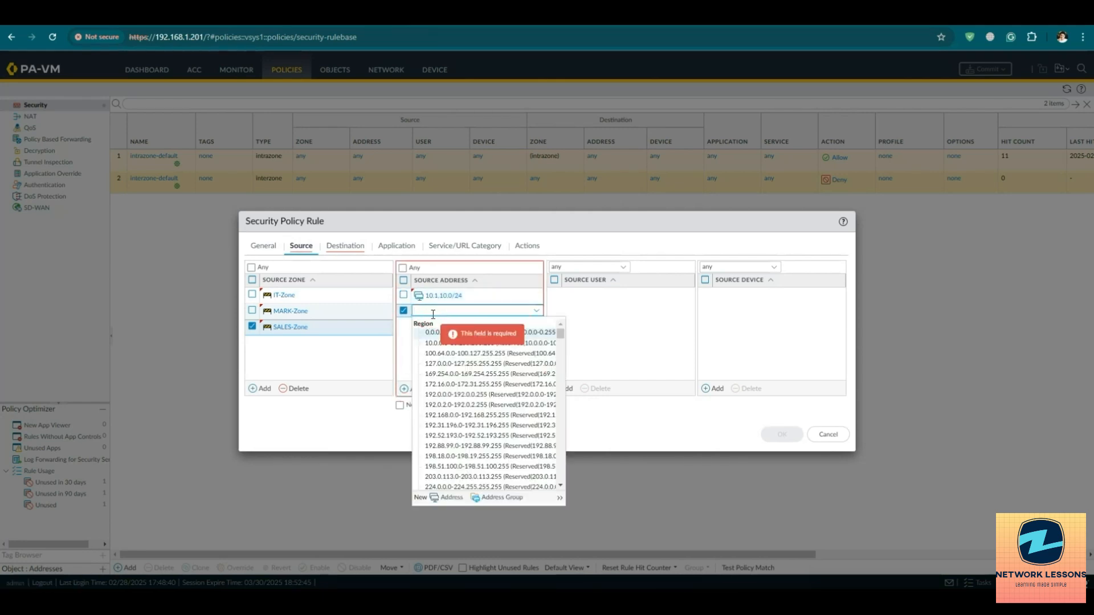
text(.1.20.0/24)
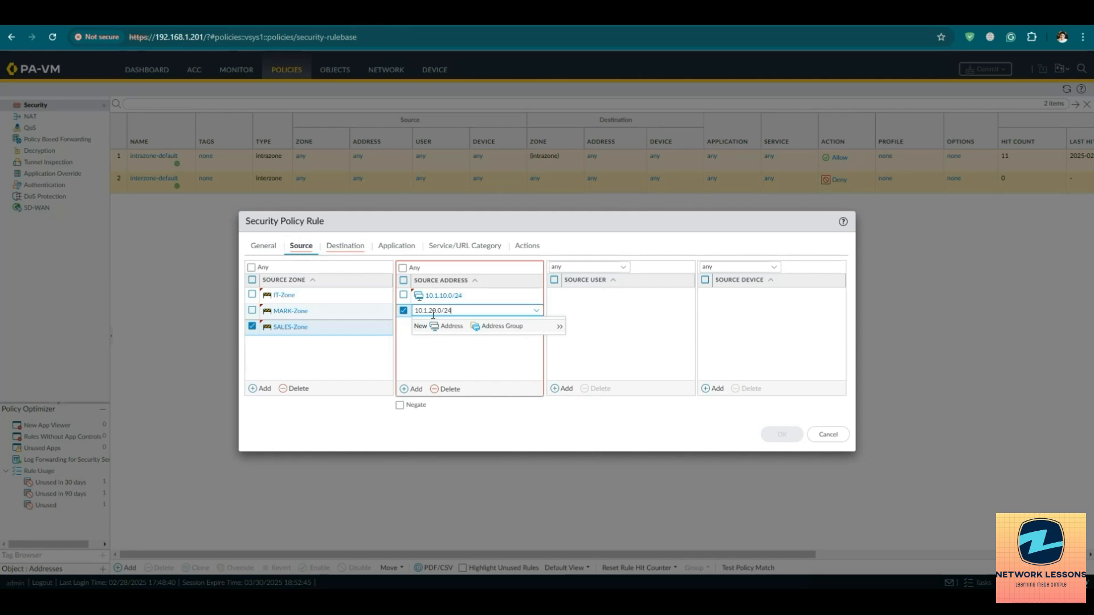
click(442, 348)
Add the subnet 10.1.30.0/24 as a third source address of the rule
click(415, 390)
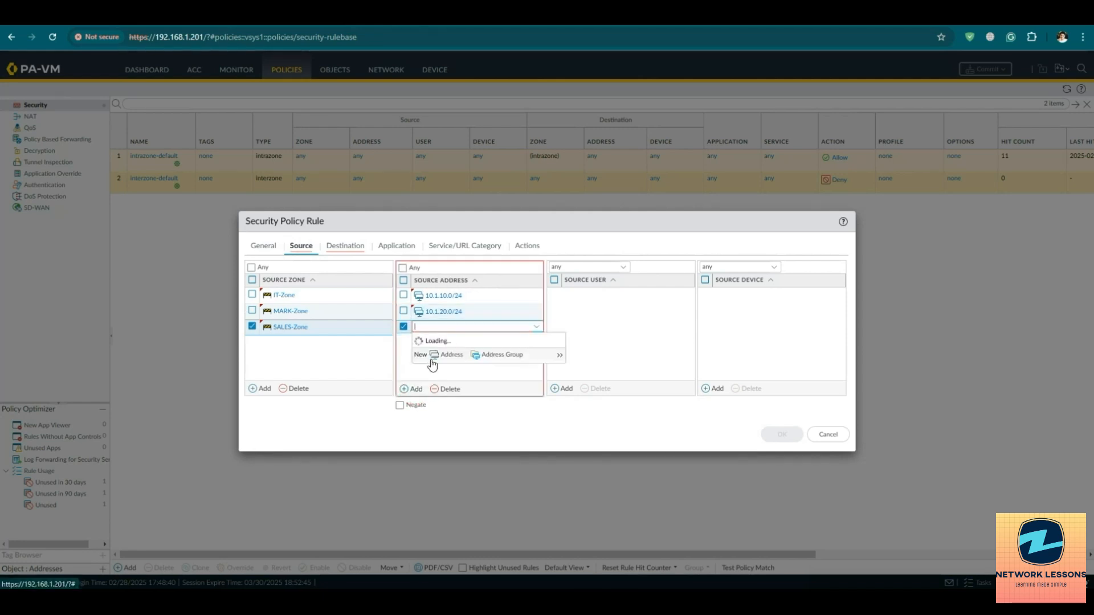
text(10.1)
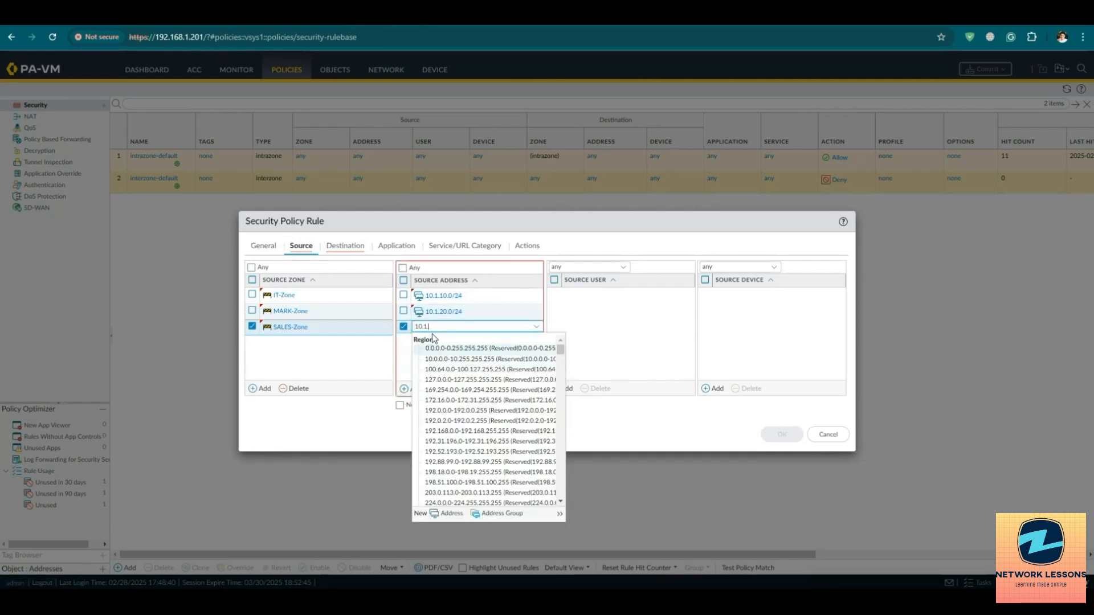
text(.20.)
key(BackSpace)
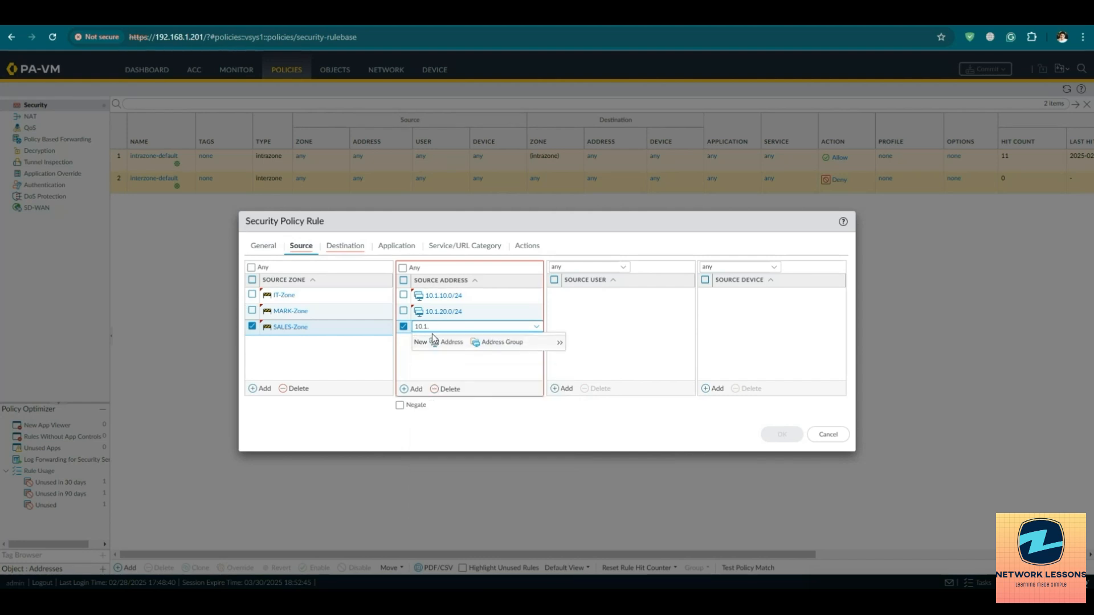
text(.0/24)
click(444, 368)
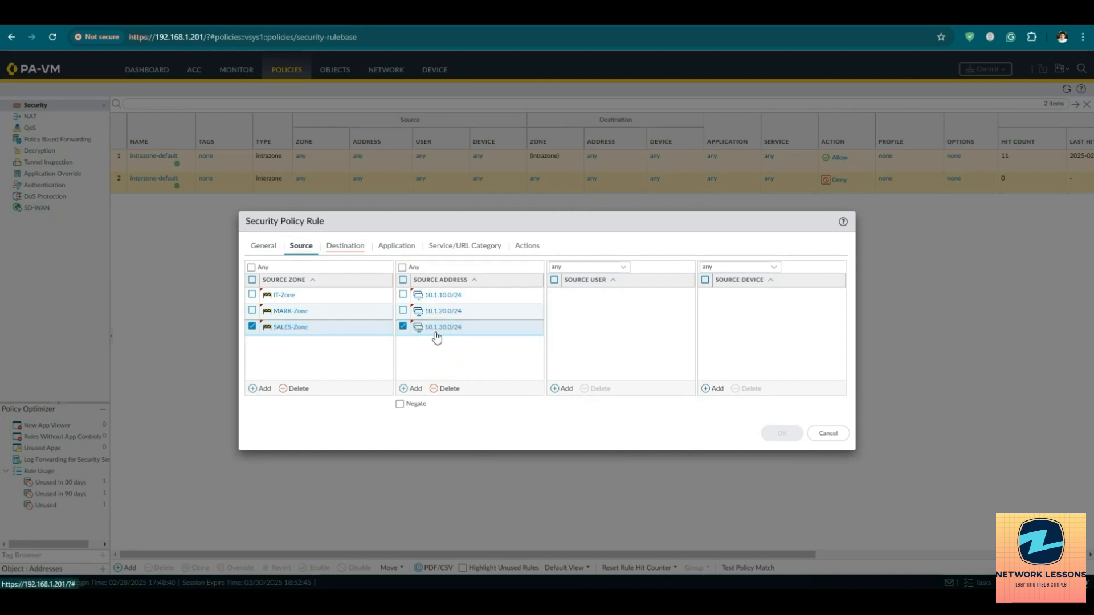
Set the rule's destination zone to OUTSIDE-Zone, keeping any destination address
click(344, 248)
click(261, 389)
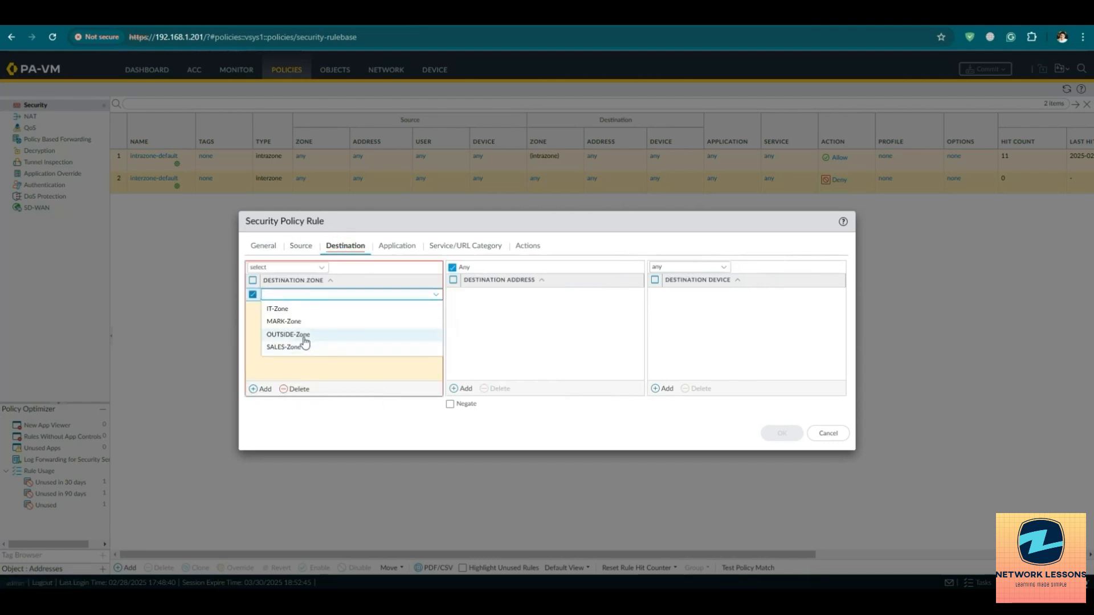
click(294, 336)
click(510, 309)
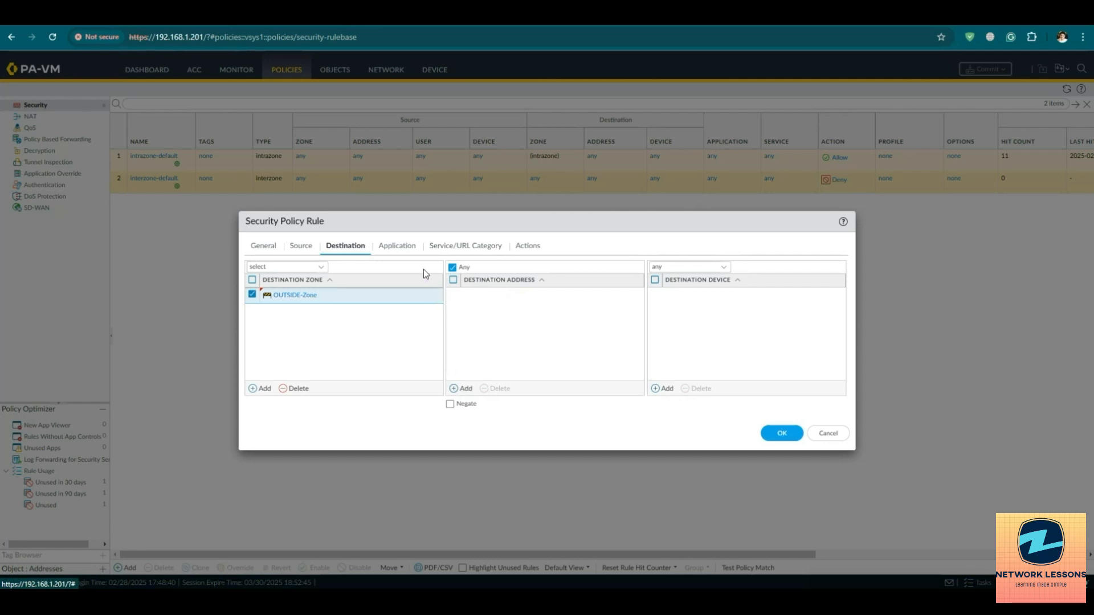
click(397, 247)
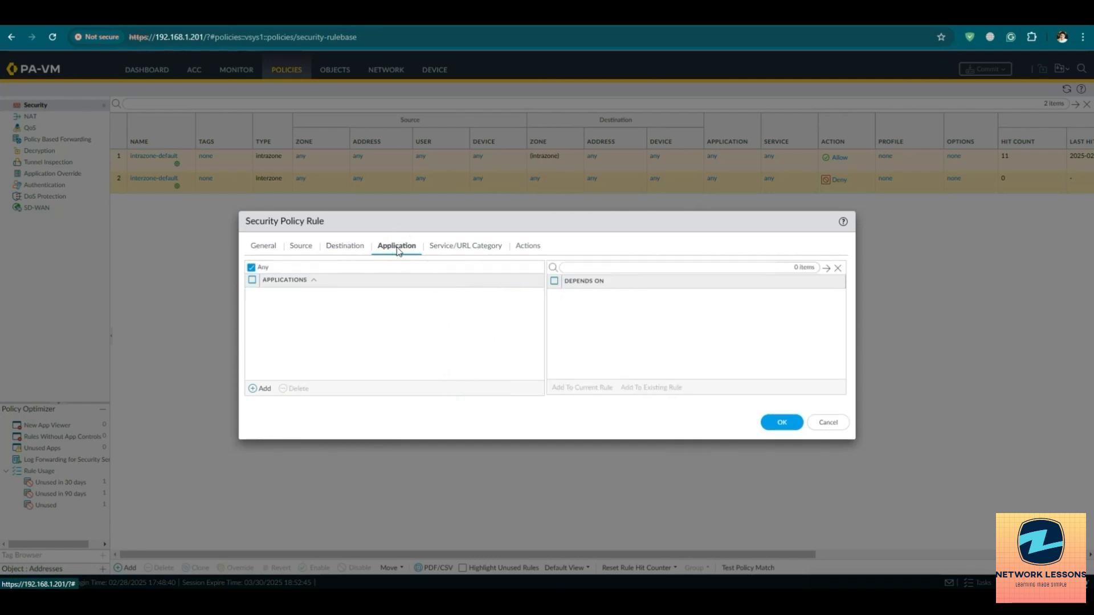
click(271, 390)
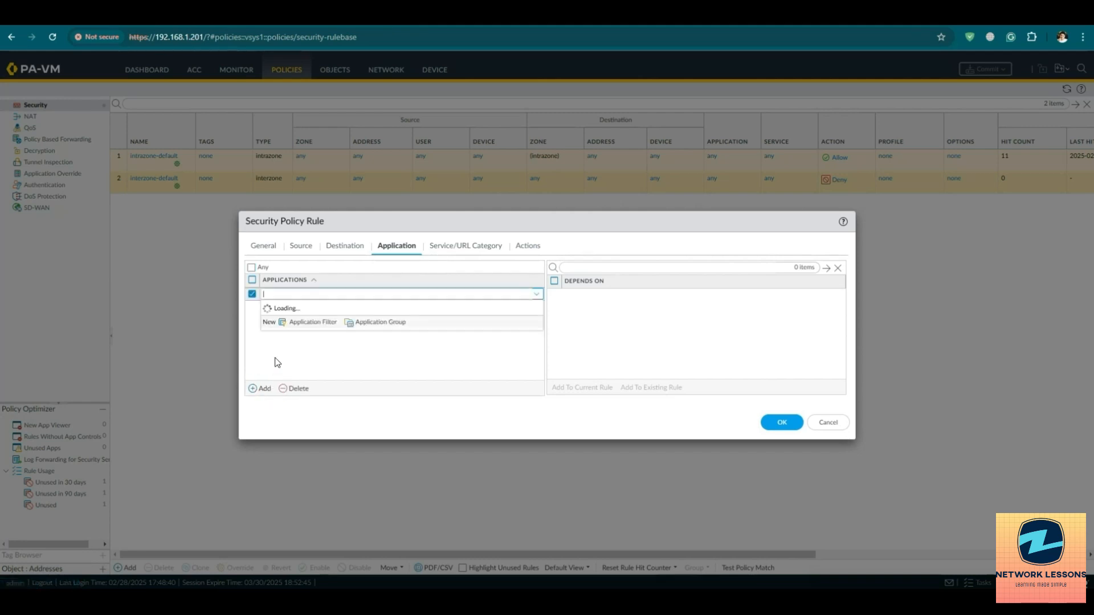
text(htt)
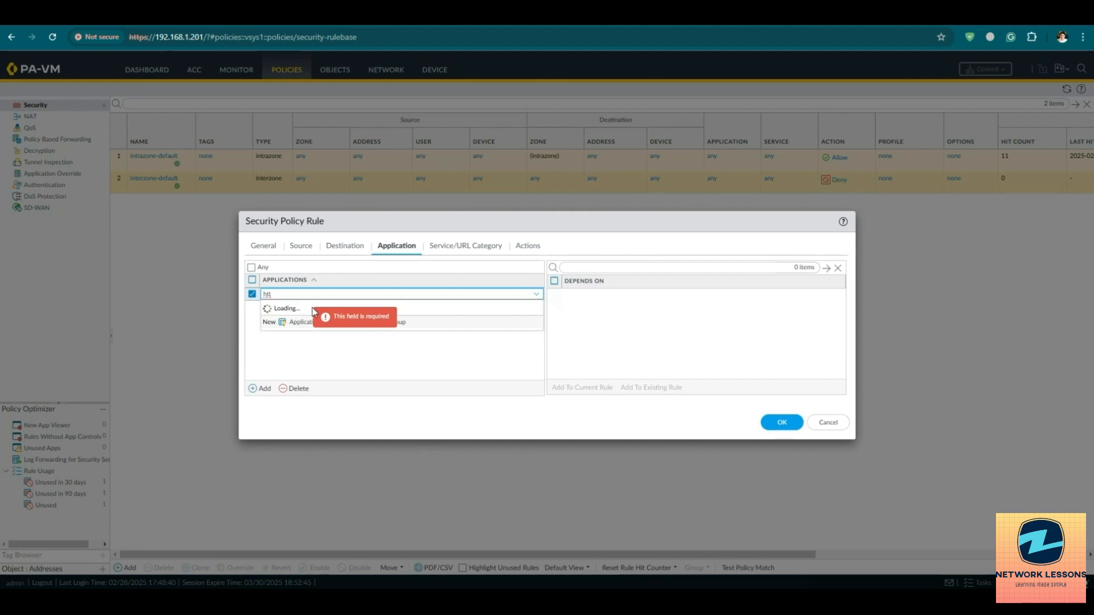
click(598, 345)
click(450, 249)
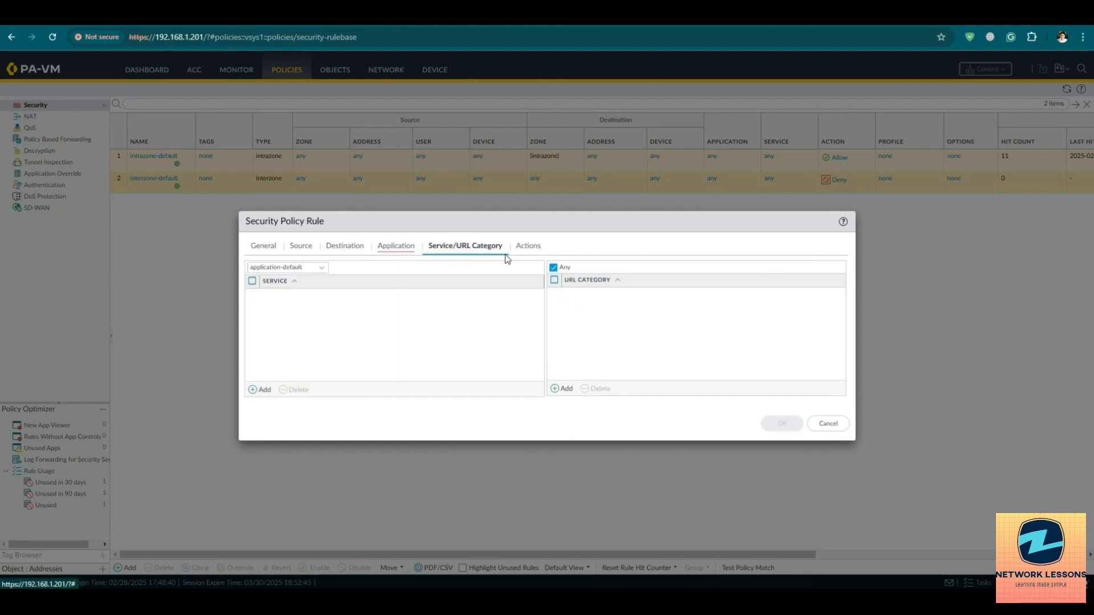
click(398, 248)
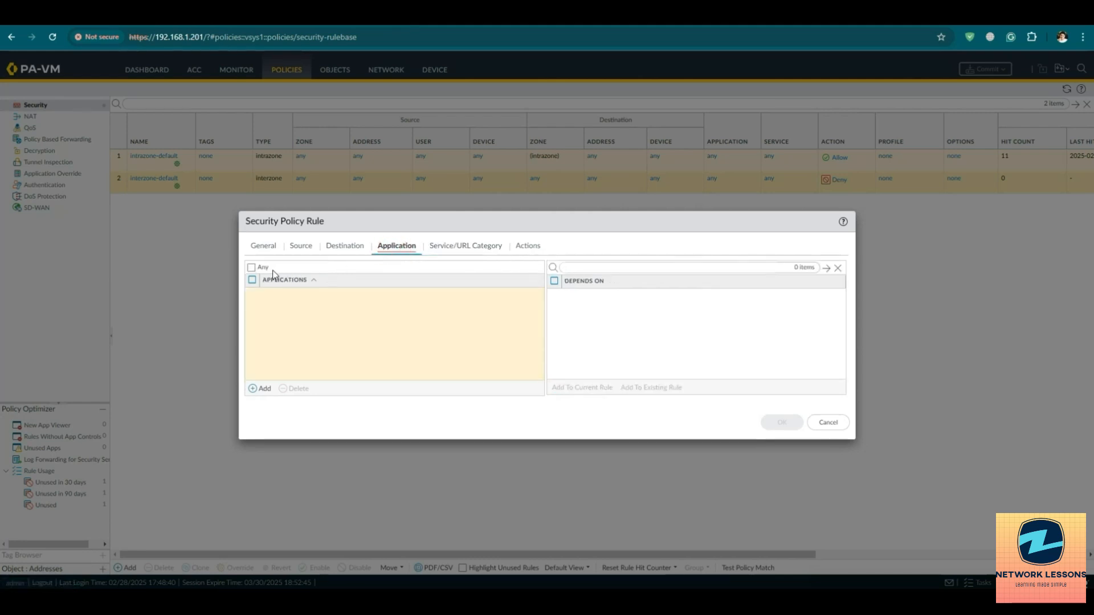
click(251, 267)
Enable logging at session start for the rule, keep the action Allow with no profile, and save the rule
click(450, 245)
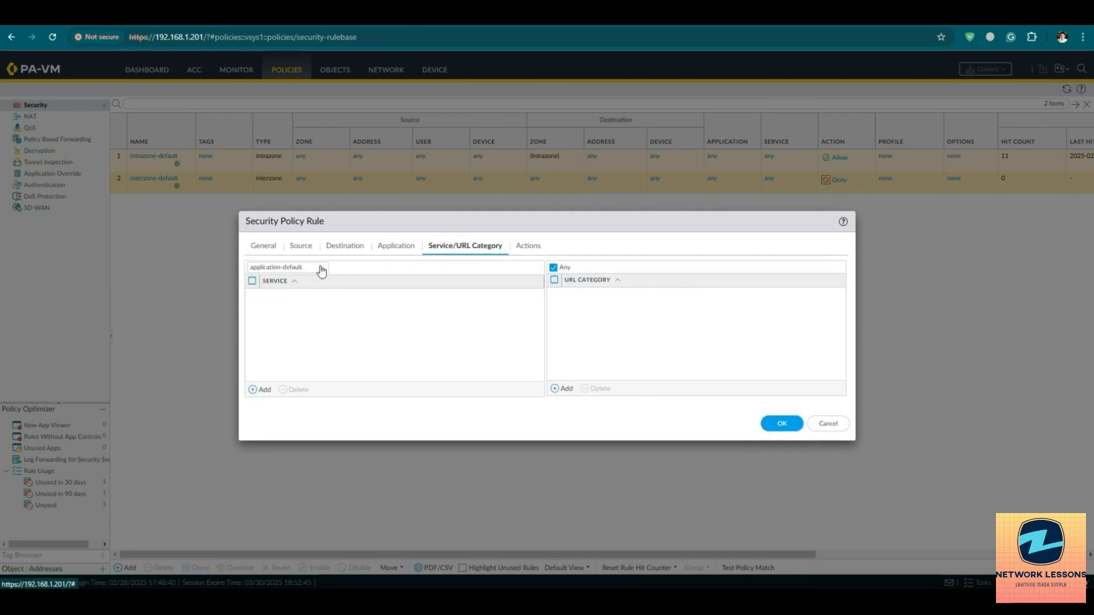
click(528, 246)
click(641, 280)
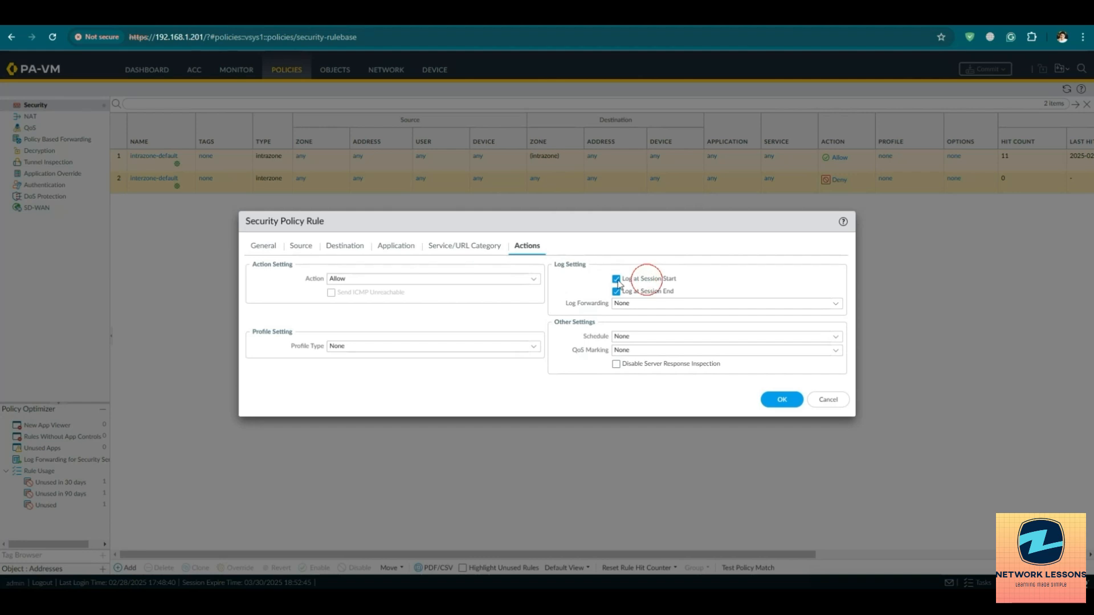
click(533, 348)
click(567, 389)
click(780, 403)
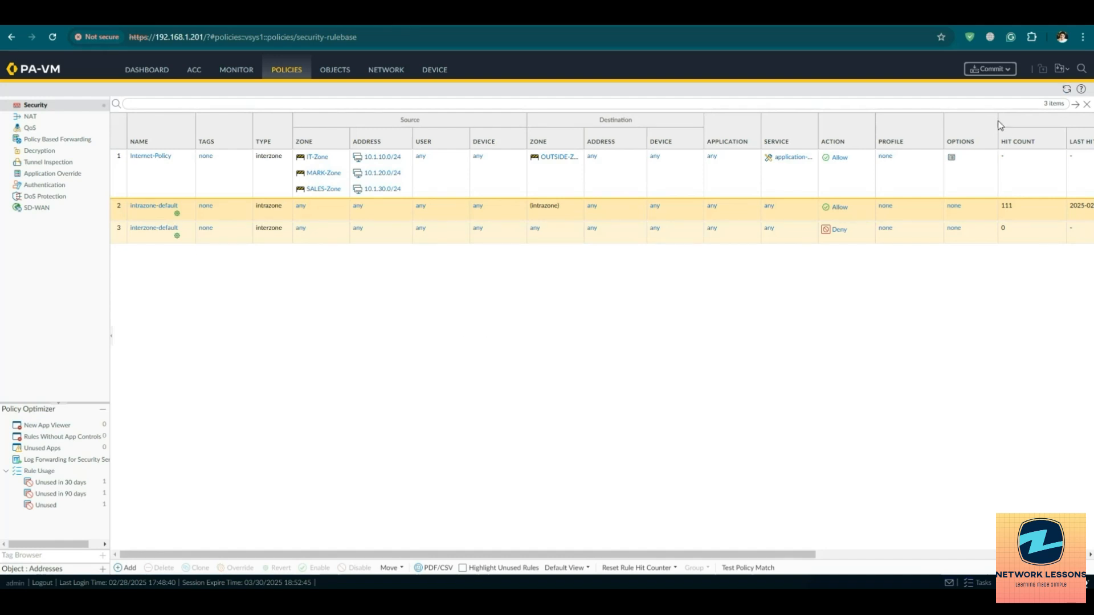
Commit the pending policy and object changes made by admin to the firewall's running configuration
click(989, 69)
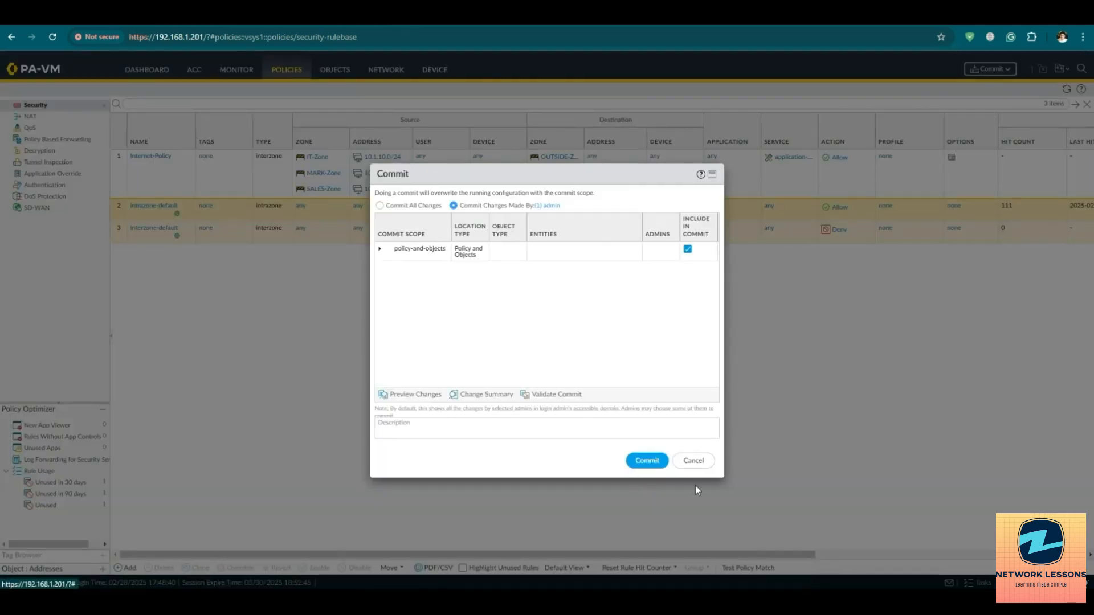
click(648, 462)
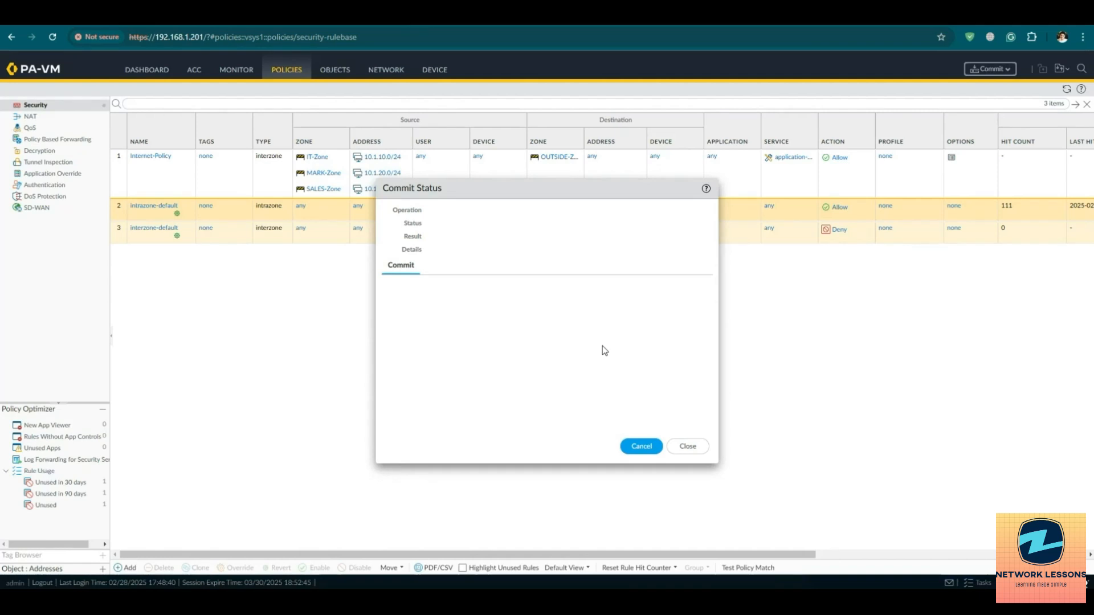
Start a packet capture on the PaloAlto node's eth1/1 interface from the lab topology, postpone the Wireshark update and move the capture window clear
click(331, 19)
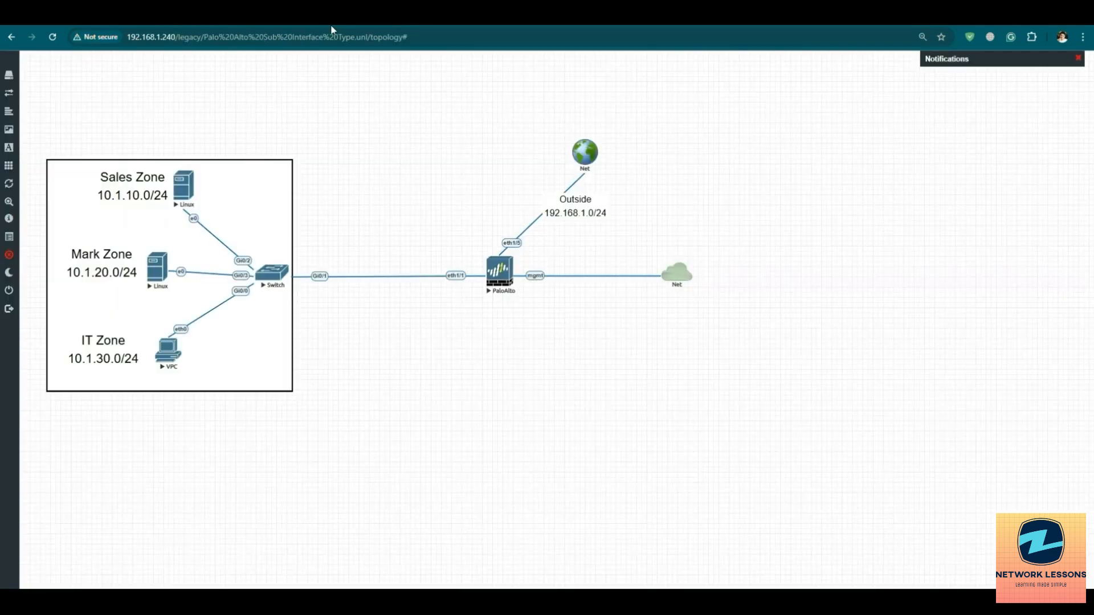
right_click(492, 276)
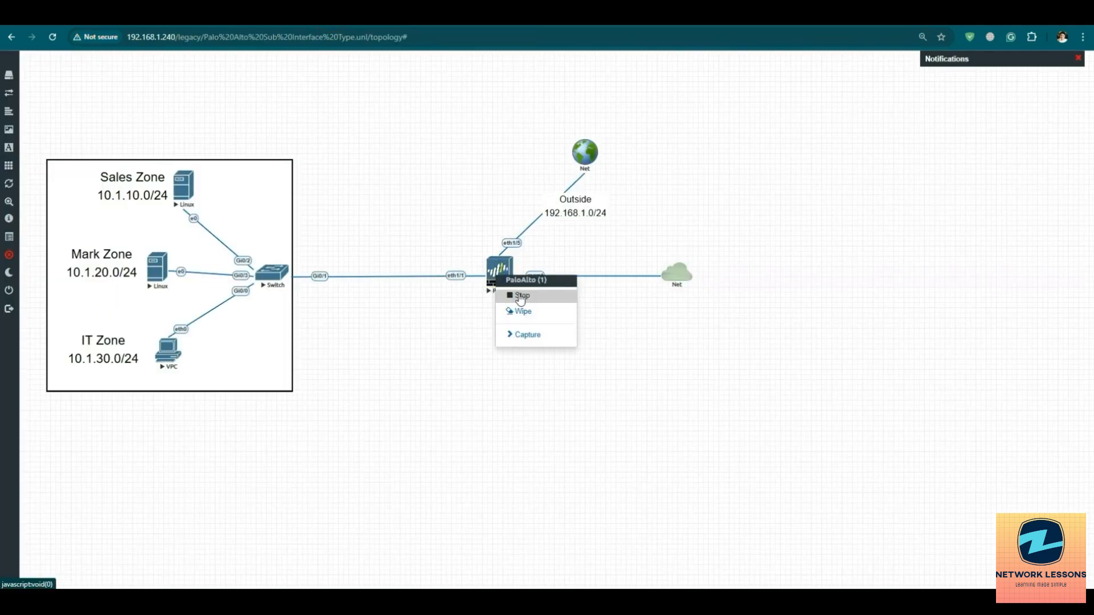
mouse_move(520, 335)
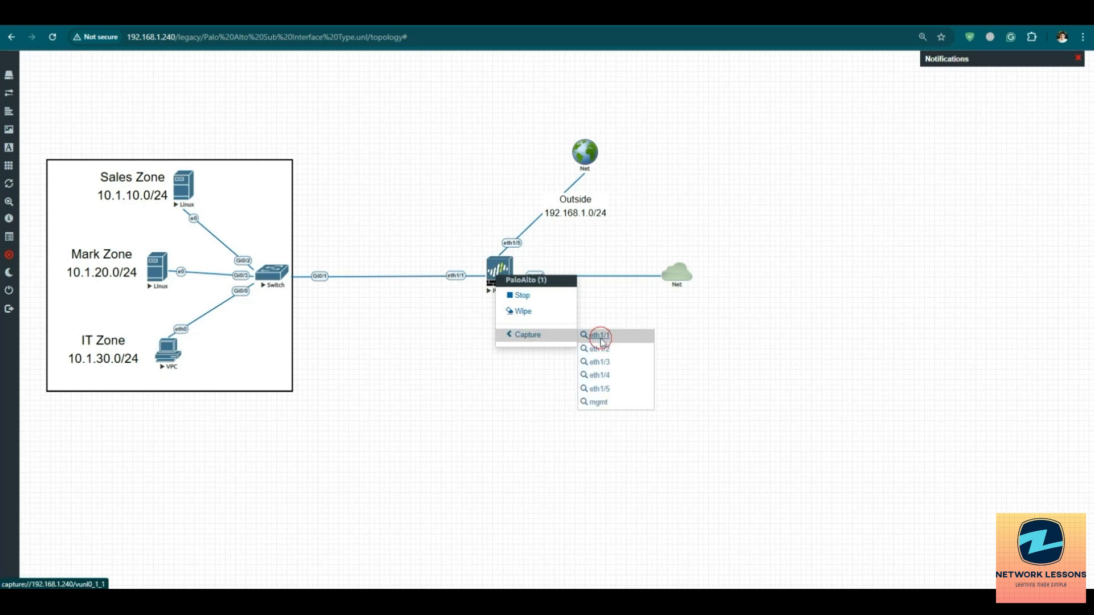
click(596, 350)
click(562, 124)
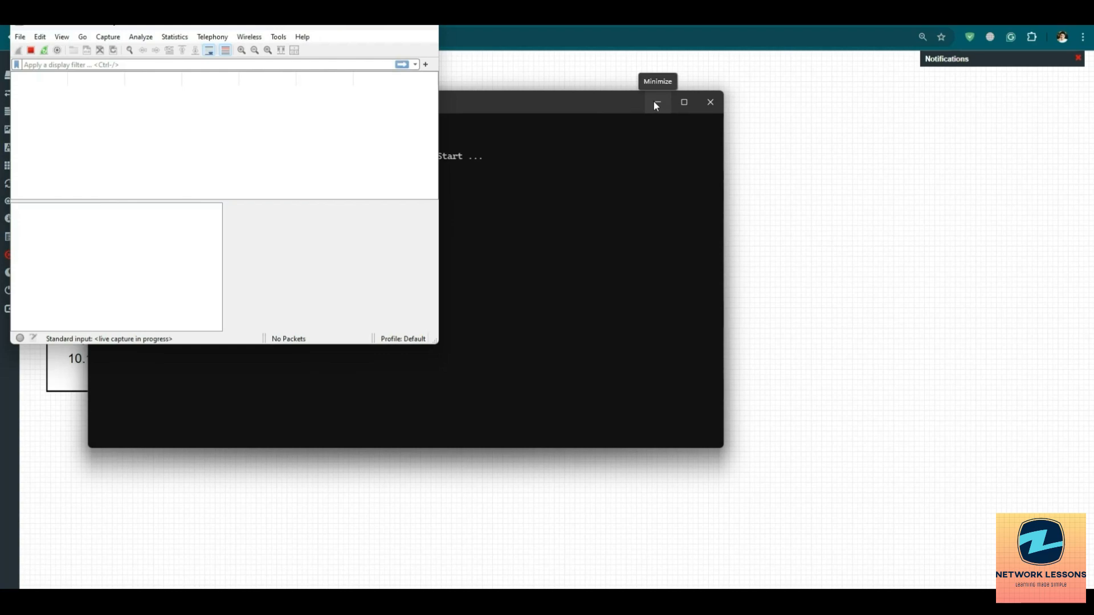
click(658, 103)
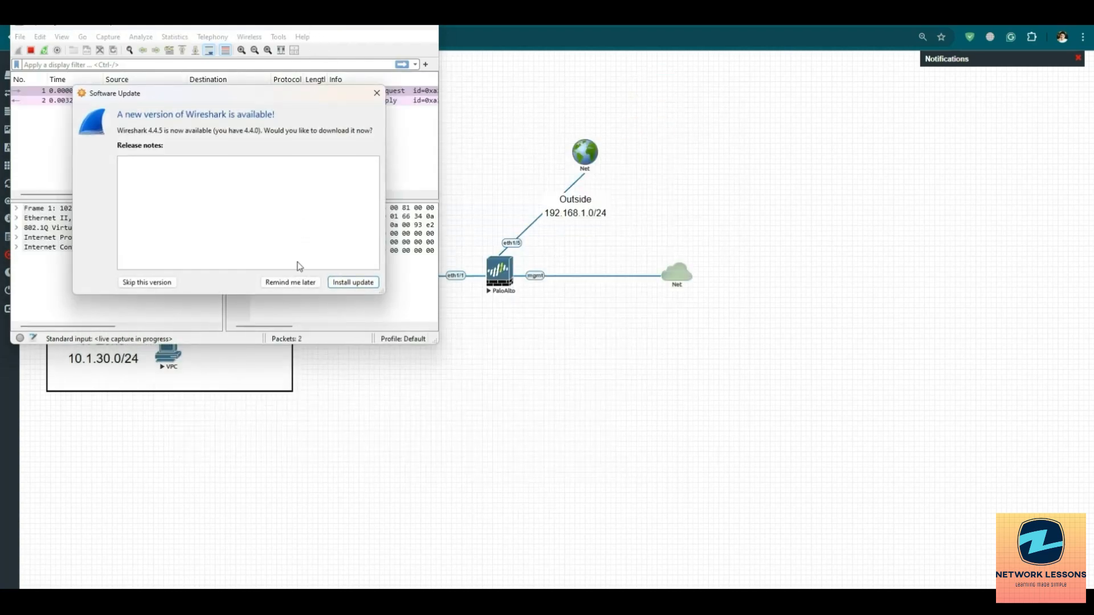
click(292, 281)
drag(279, 29, 825, 163)
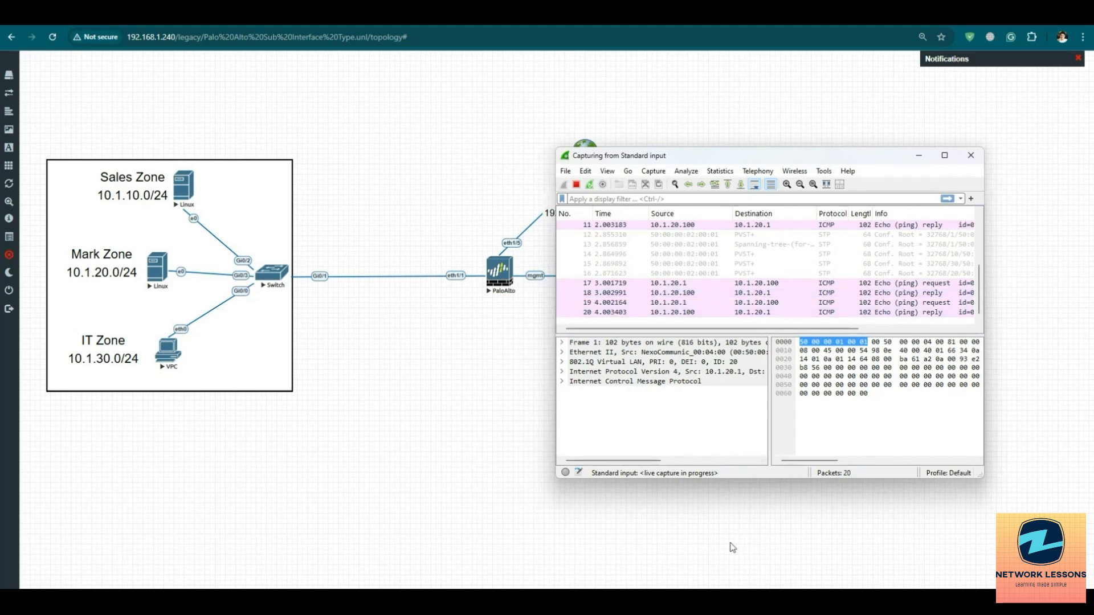
Stop the continuous ping to 10.1.20.100 in the Linux machine's terminal and check the other Linux machine's terminal
mouse_move(812, 602)
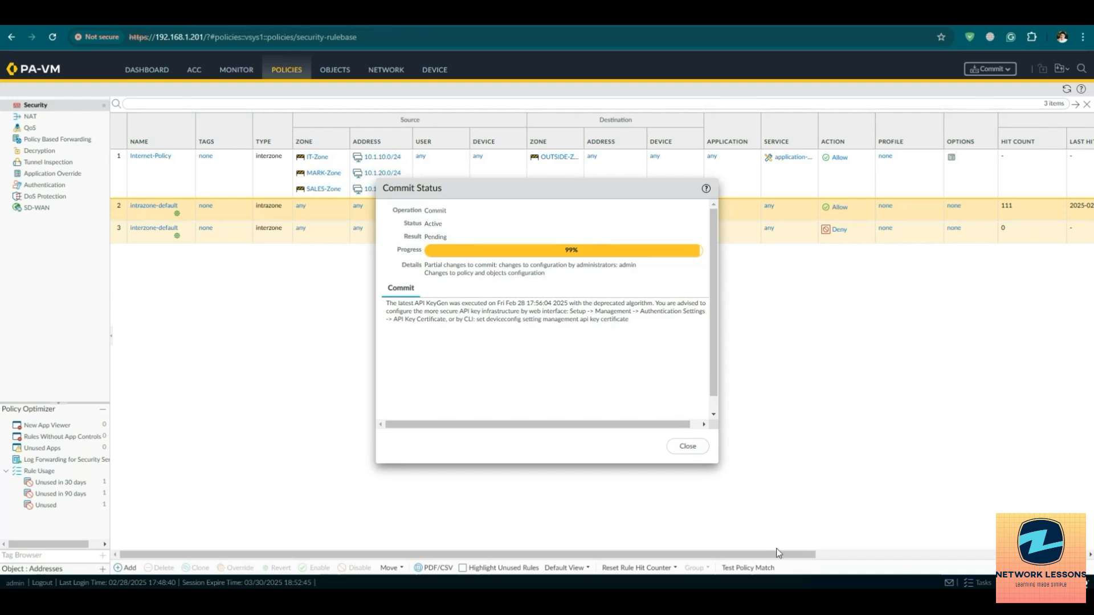
mouse_move(813, 581)
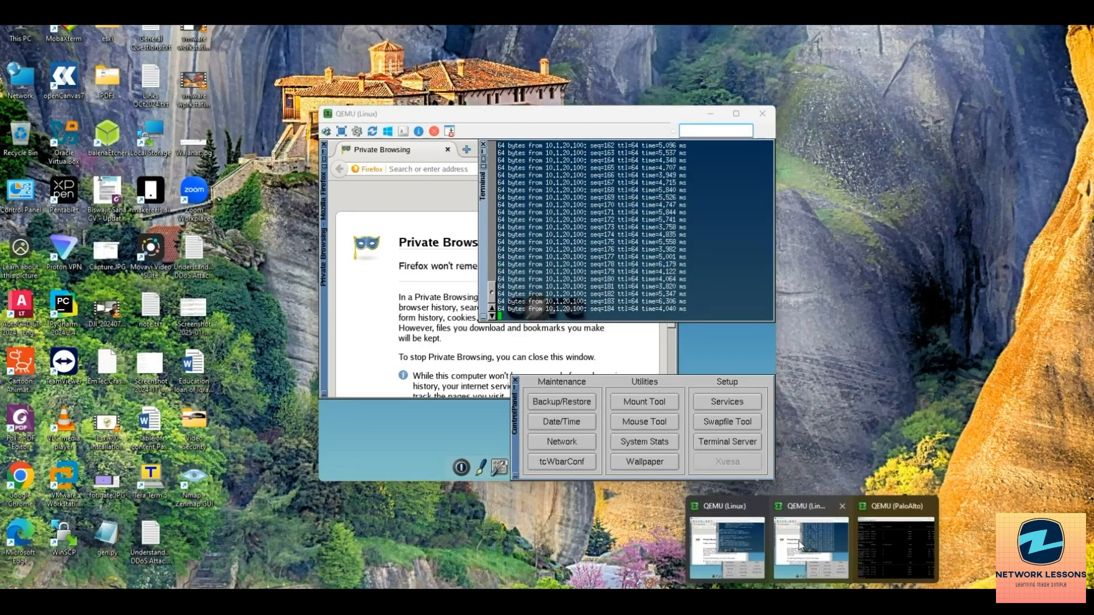
click(729, 542)
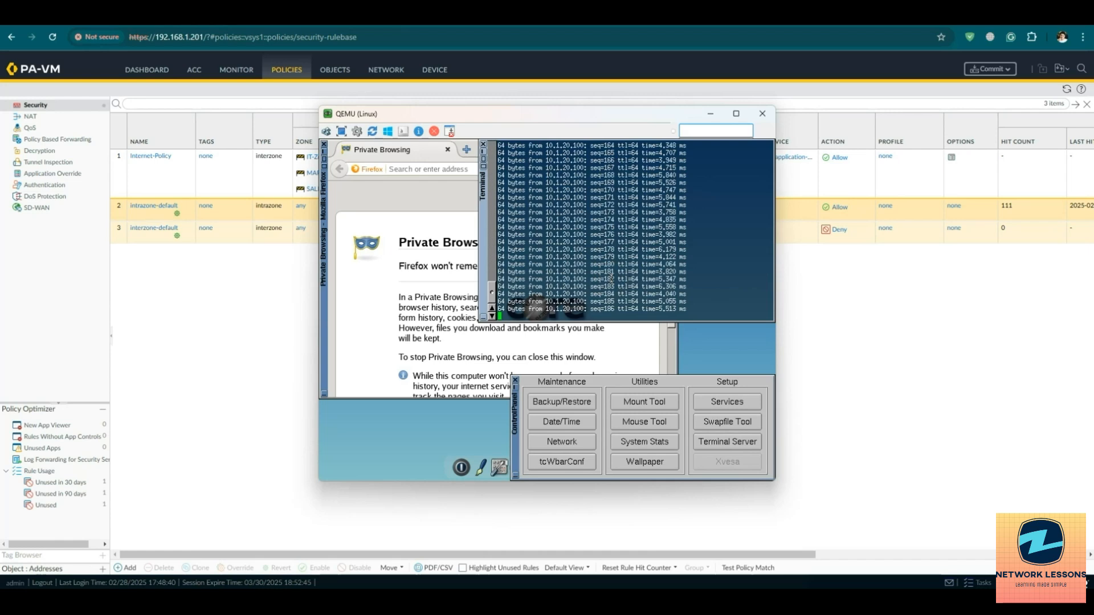
key(ctrl+c)
key(Return)
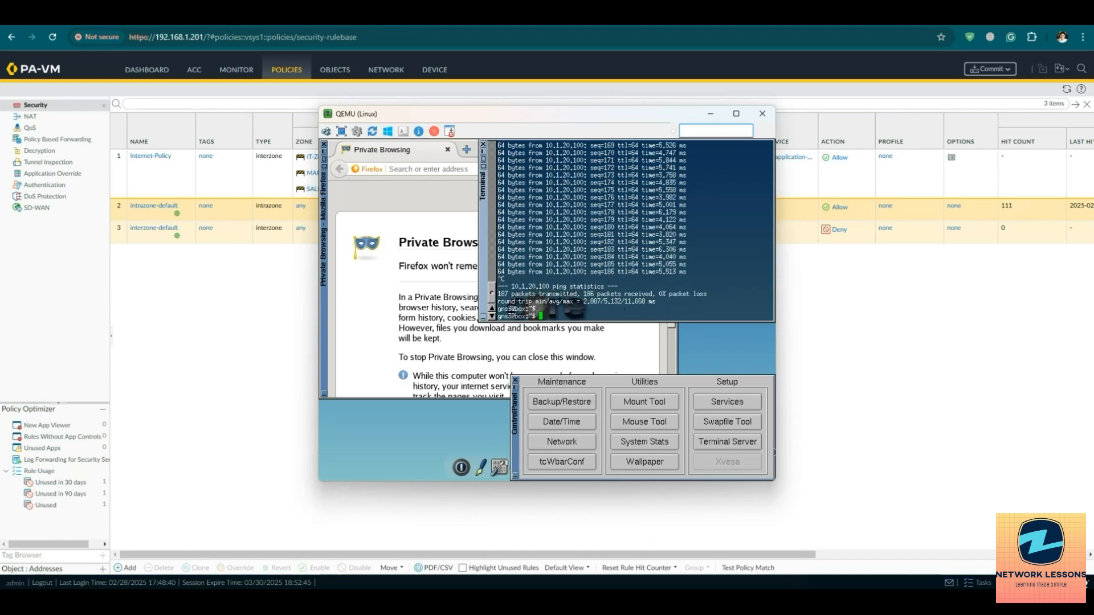
mouse_move(813, 581)
click(812, 519)
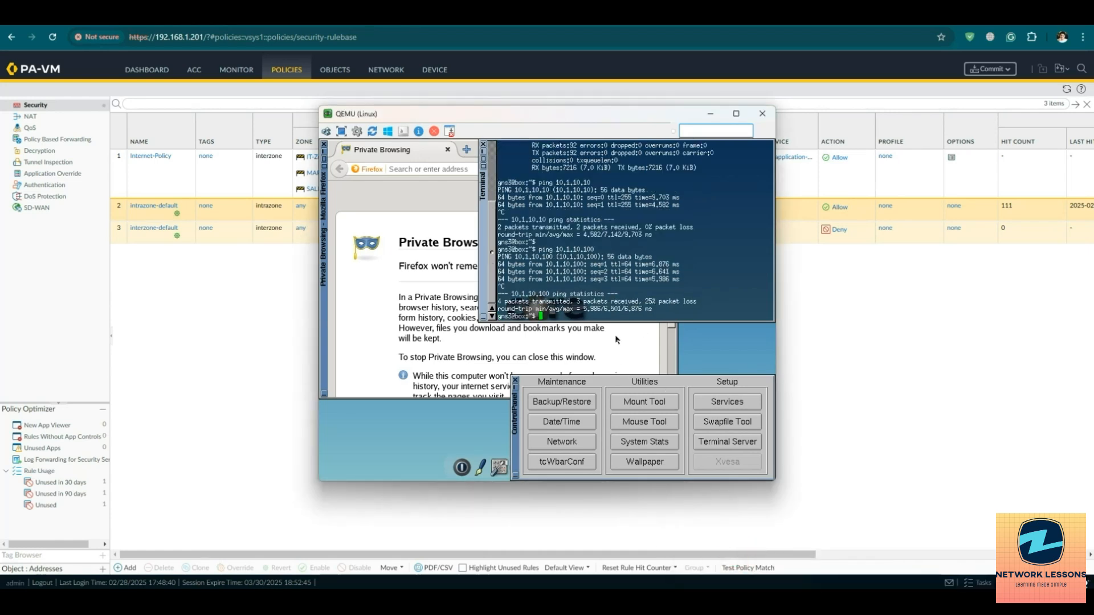
click(888, 387)
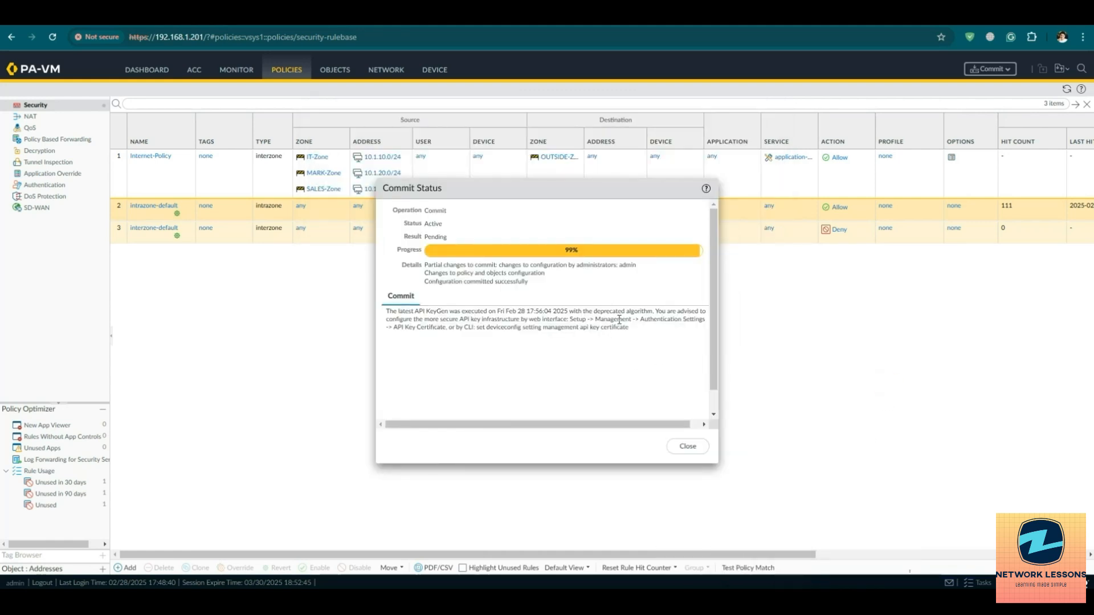
click(688, 446)
mouse_move(791, 587)
click(729, 535)
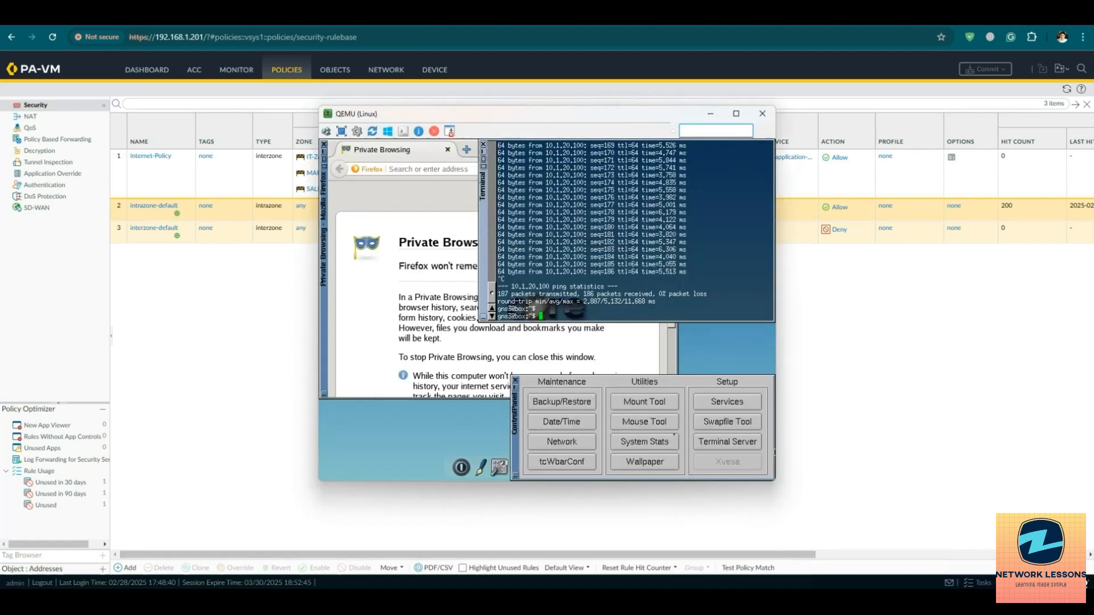
click(429, 351)
click(454, 170)
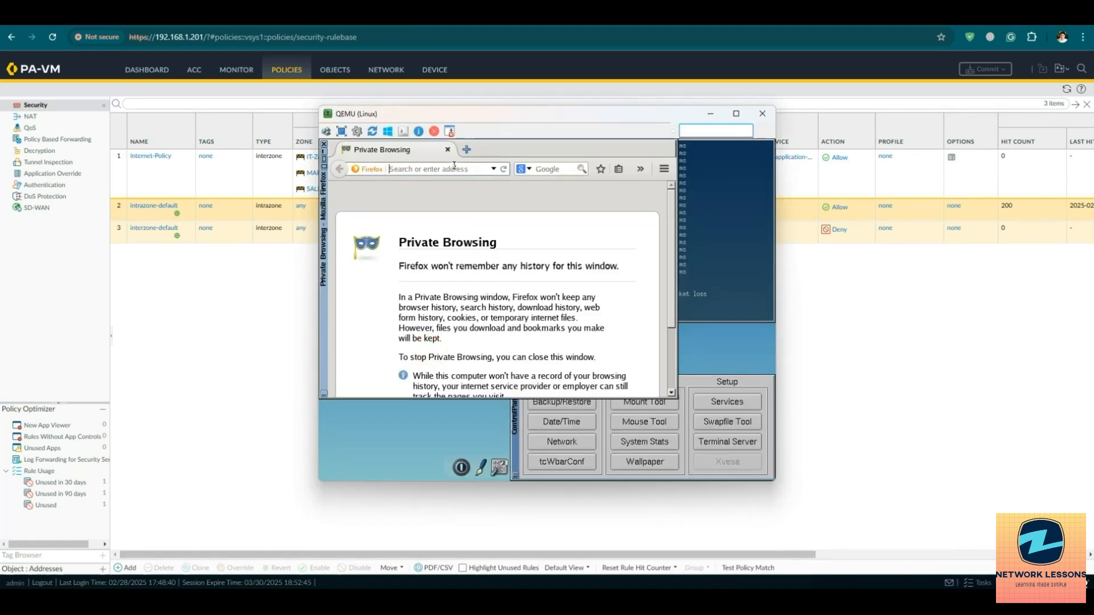
text(www.google.com)
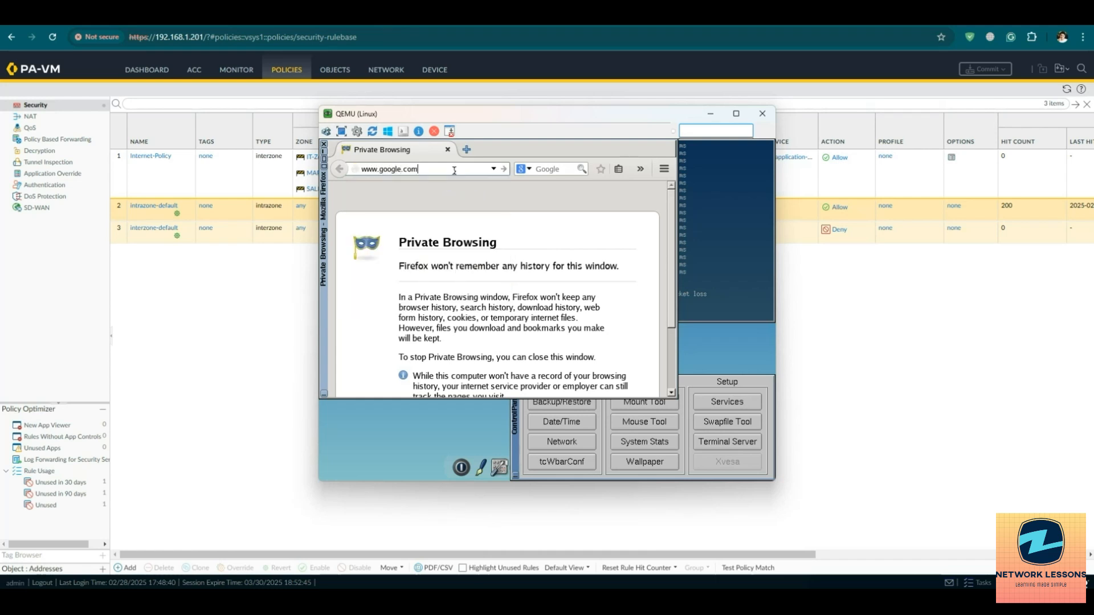
key(Return)
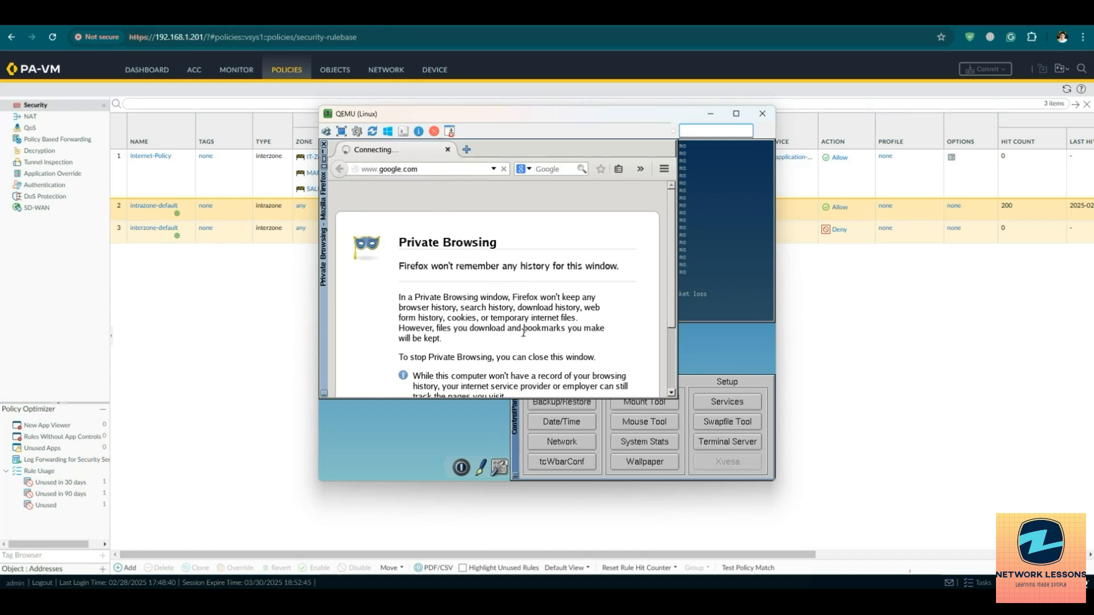
Return to the firewall's web interface and view its NAT policy rules
click(409, 430)
click(239, 364)
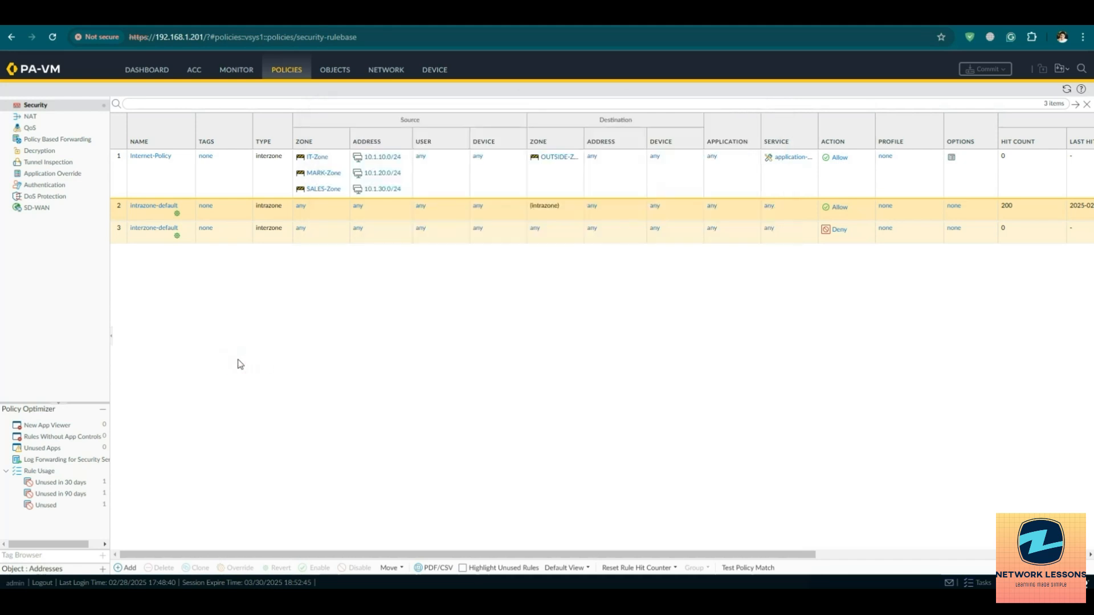
click(31, 117)
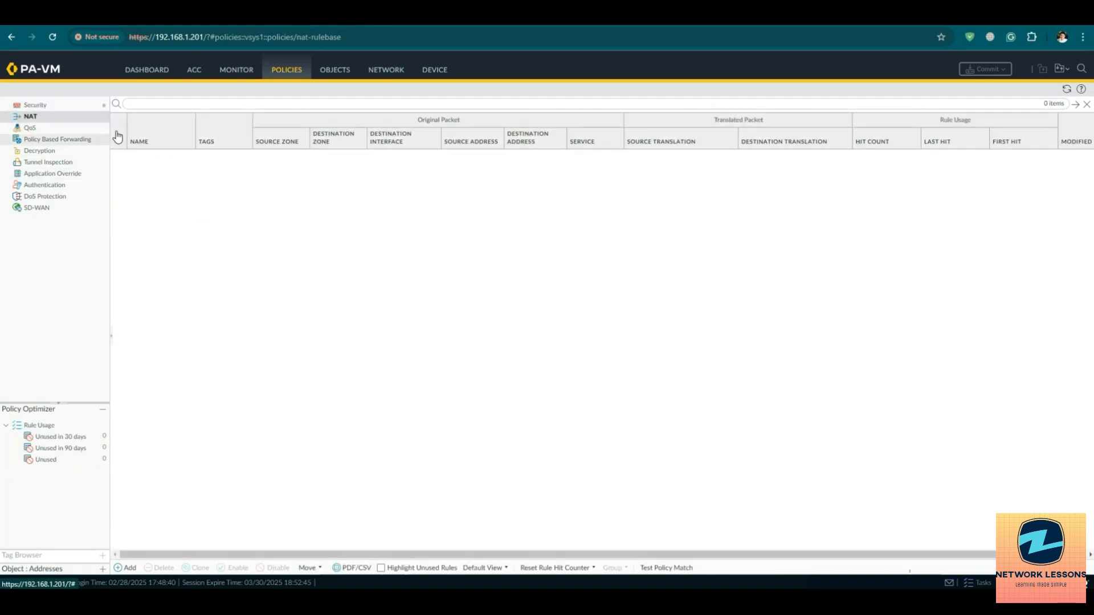
Open the details of the newest traffic log entry from MARK-Zone to OUTSIDE-Zone
click(236, 72)
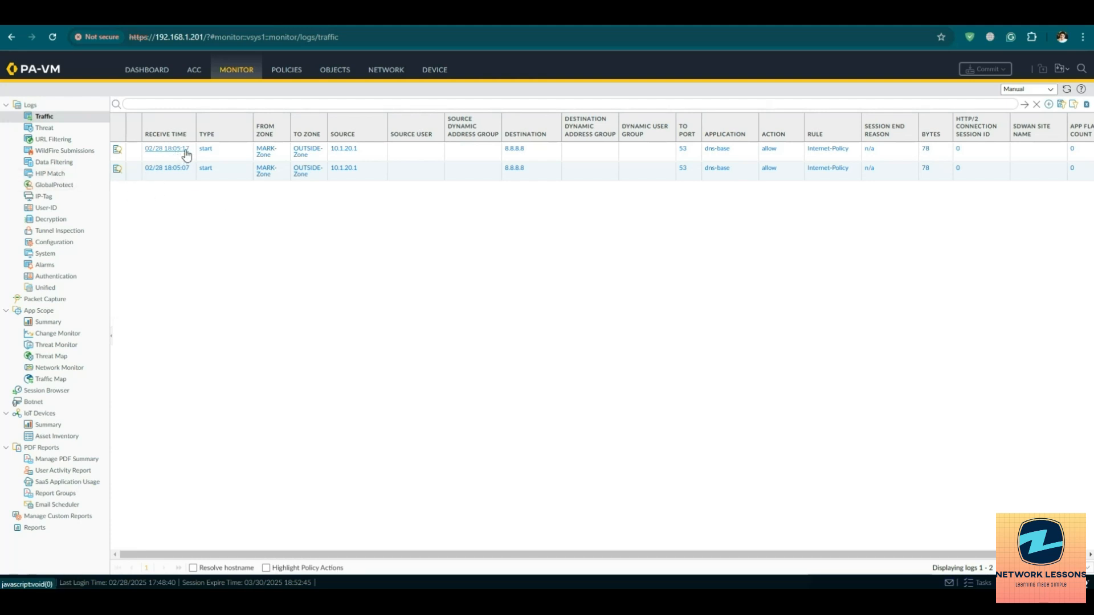
click(122, 153)
click(117, 151)
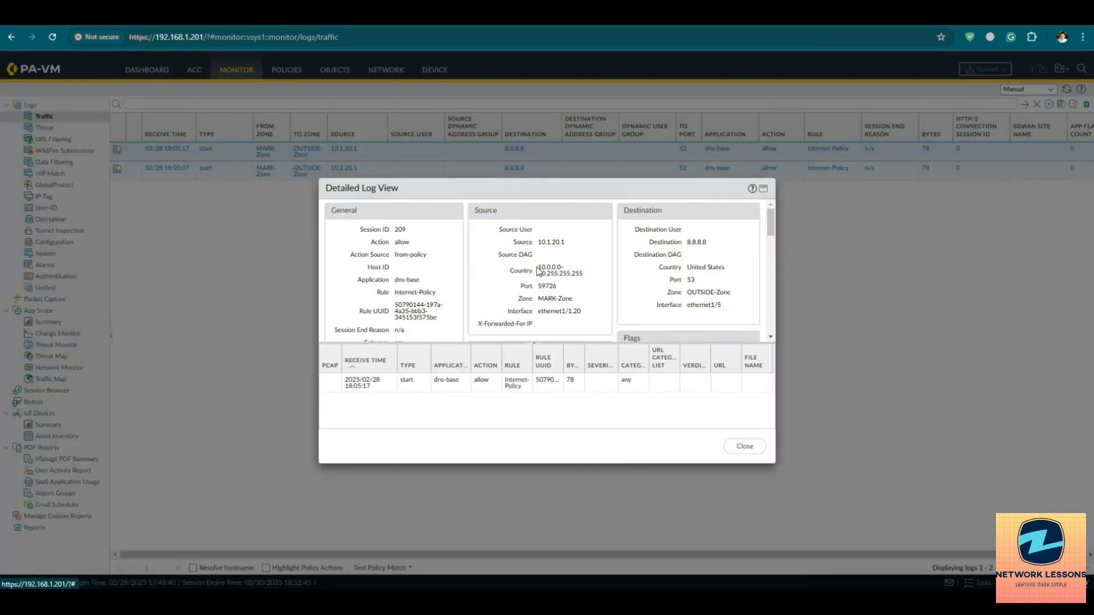
Examine the session's source and destination addresses, zones and interfaces in the detailed log view, and close it
drag(538, 270, 563, 274)
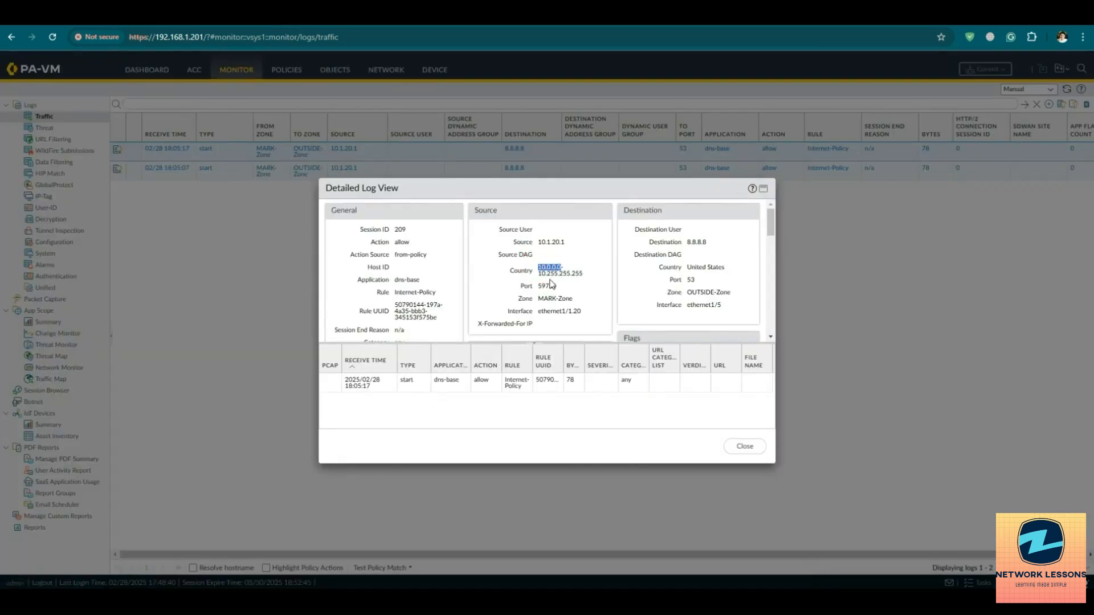
drag(538, 242, 571, 247)
drag(688, 243, 697, 247)
drag(539, 243, 567, 244)
scroll(568, 259, down, 8)
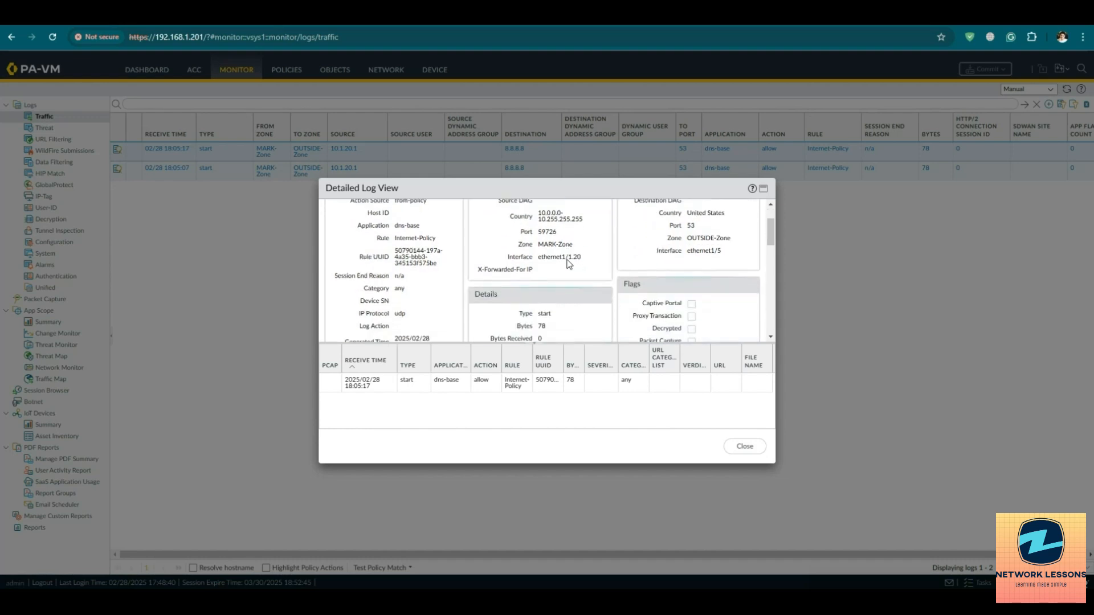
scroll(569, 262, up, 8)
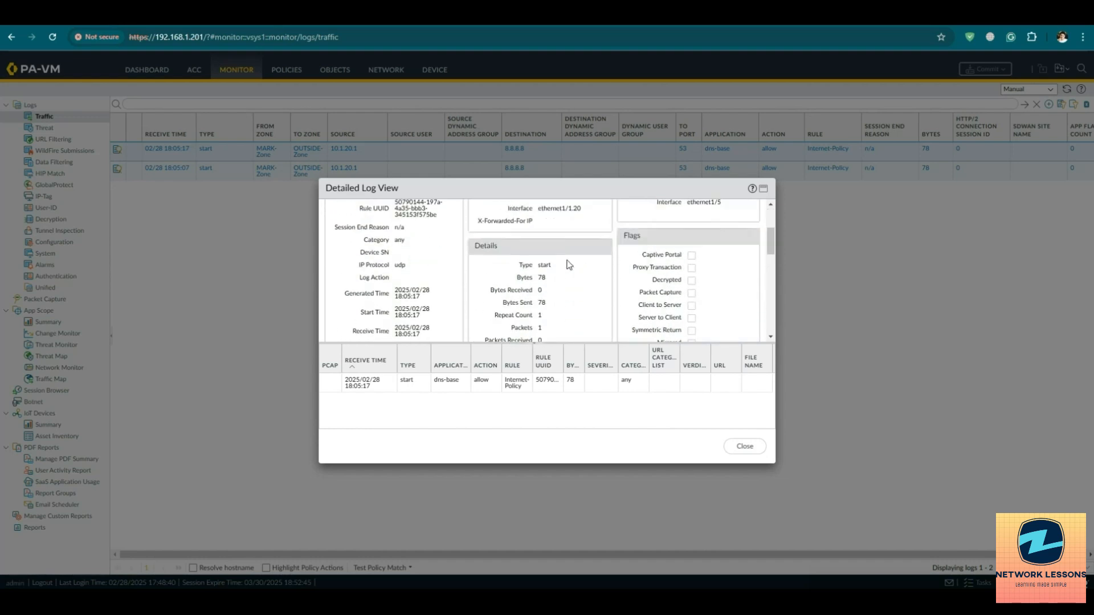
scroll(567, 262, down, 1)
scroll(566, 262, up, 1)
click(542, 242)
drag(538, 243, 564, 243)
scroll(583, 257, down, 10)
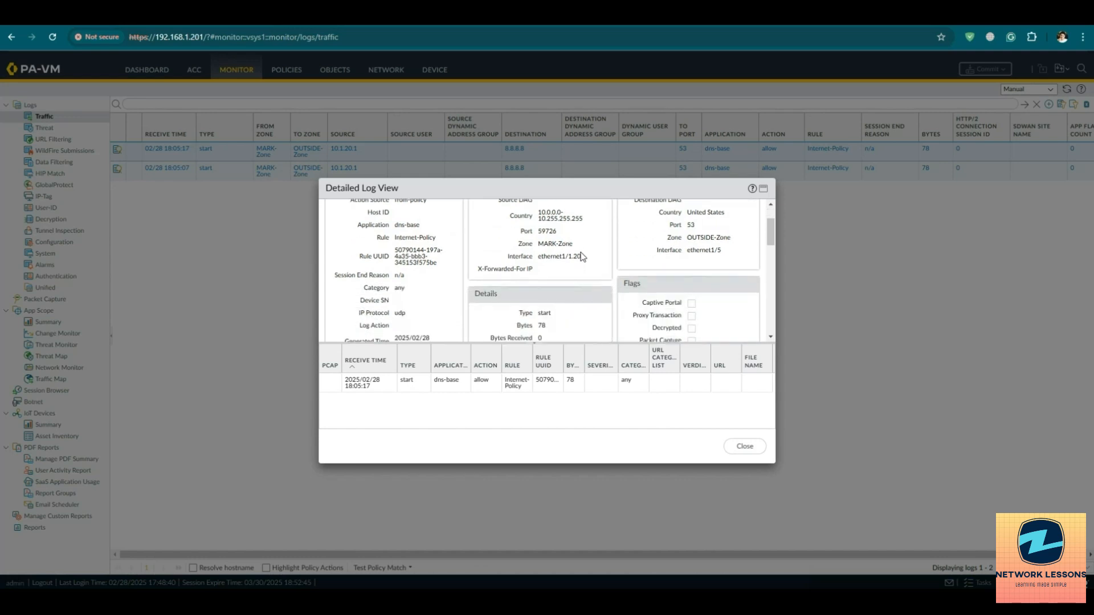
scroll(583, 258, up, 10)
scroll(582, 257, up, 1)
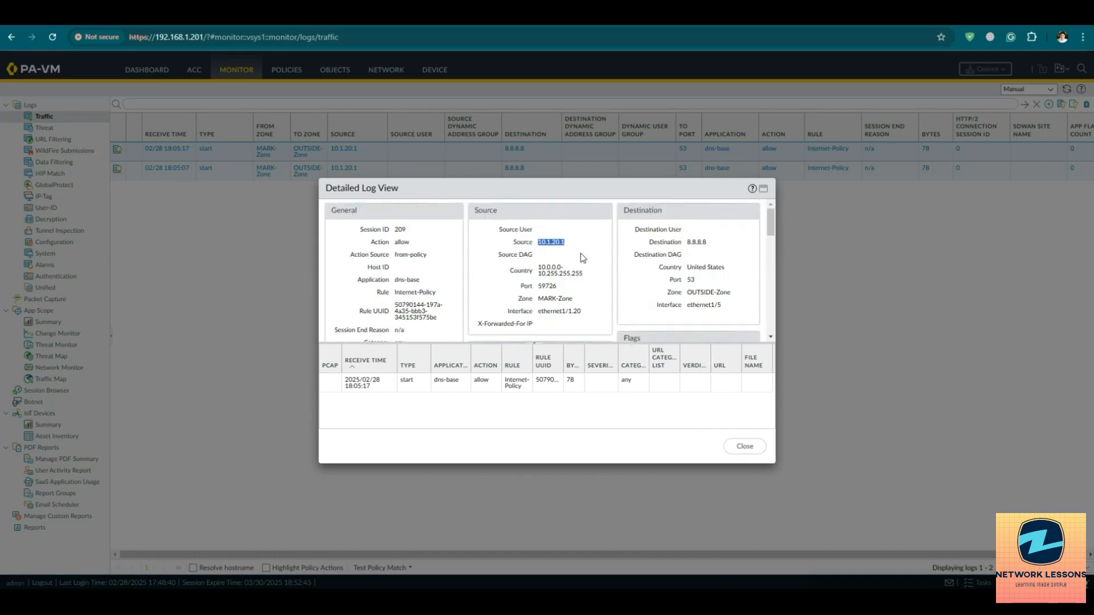
click(741, 446)
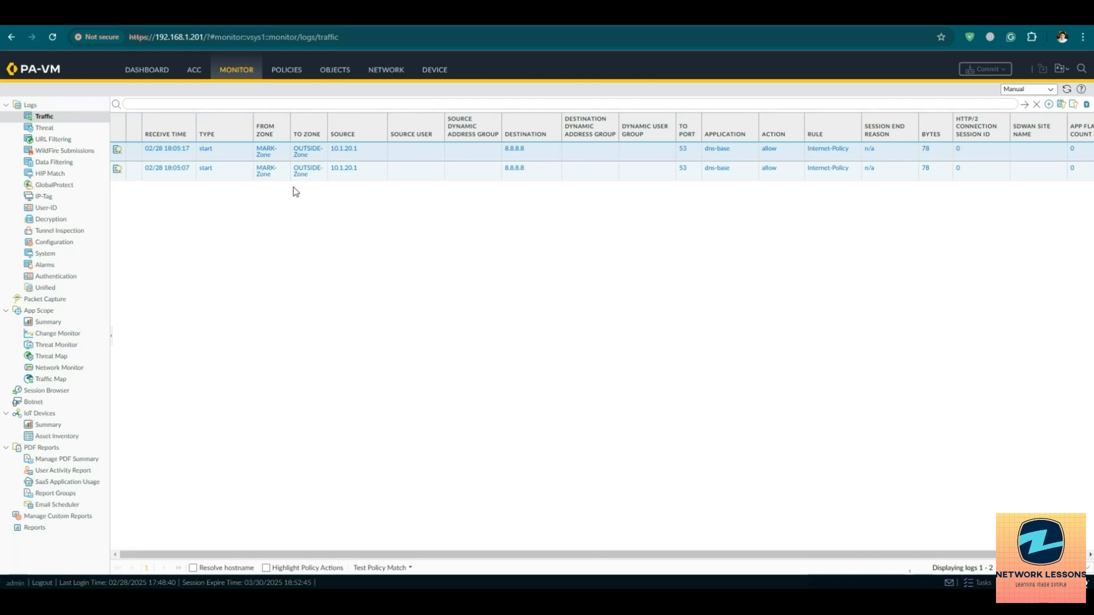
Create a new NAT policy rule named Nat-Policy, keeping the NAT type ipv4
click(286, 70)
click(30, 116)
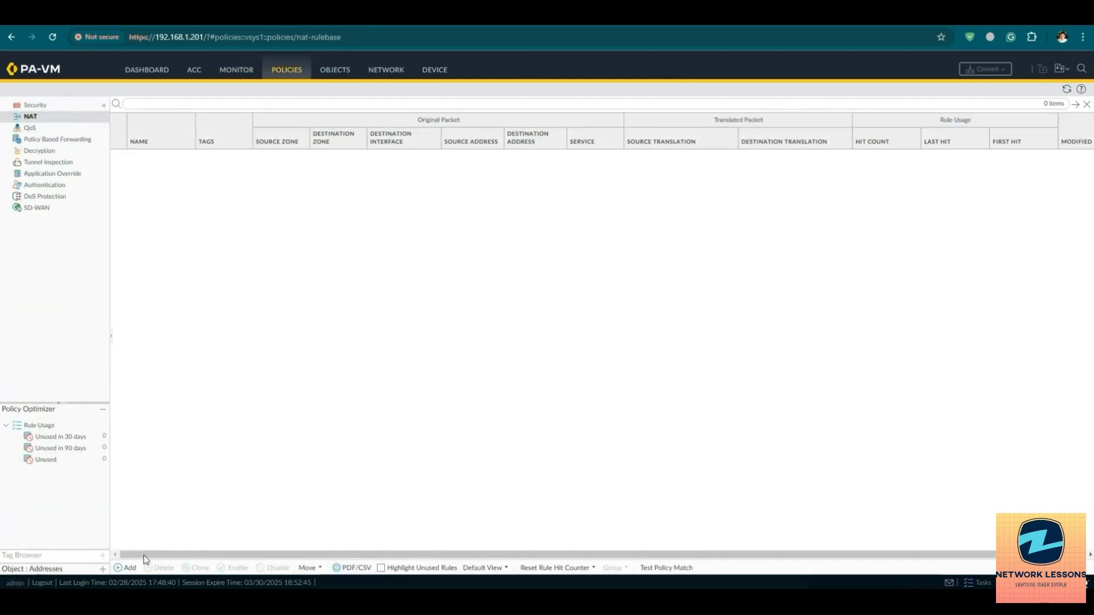
click(127, 568)
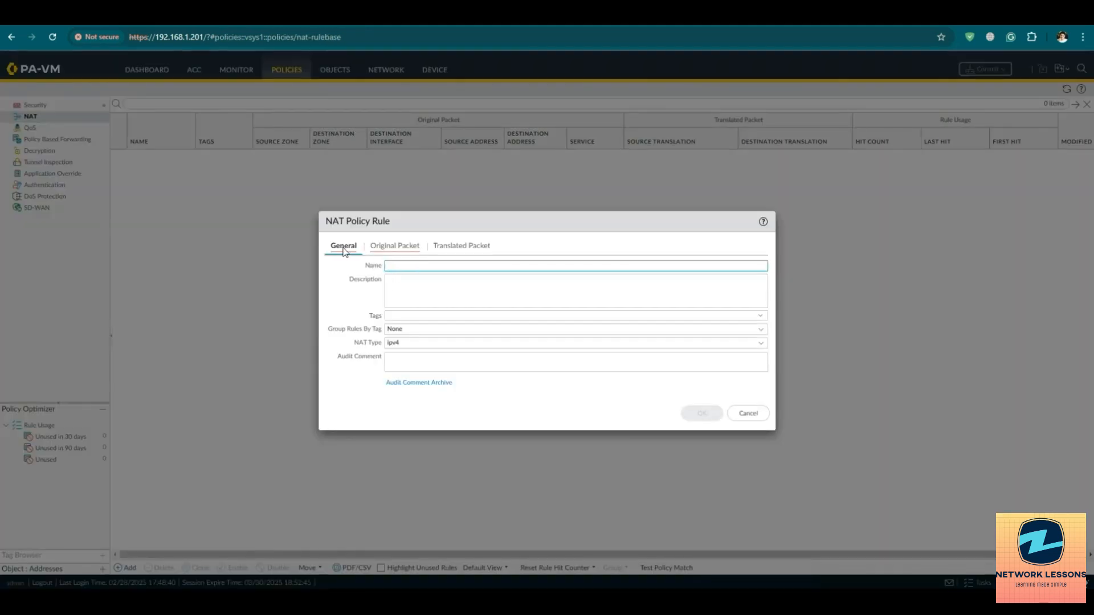
click(403, 266)
text(Nat-Policy)
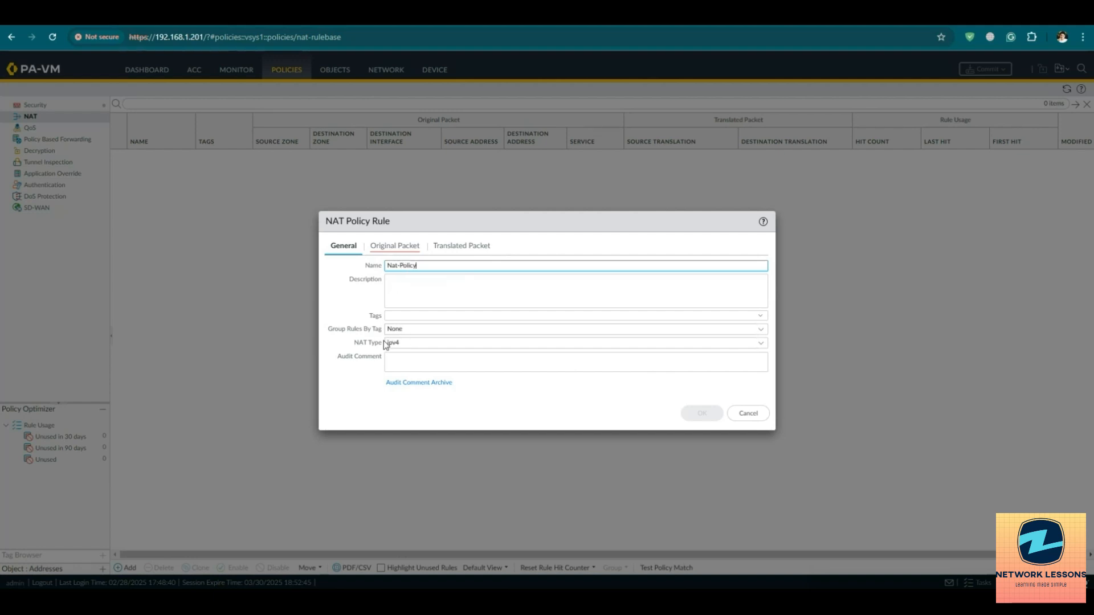
Add IT-Zone, MARK-Zone and SALES-Zone as source zones for the NAT rule's original packet
click(378, 246)
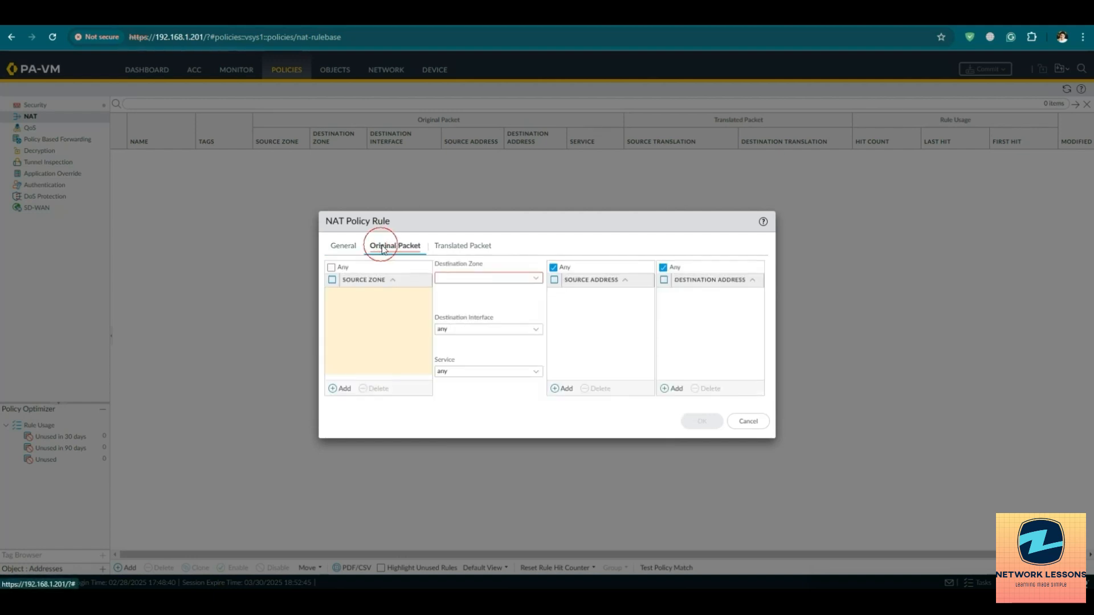
click(342, 389)
click(356, 308)
click(342, 389)
click(371, 337)
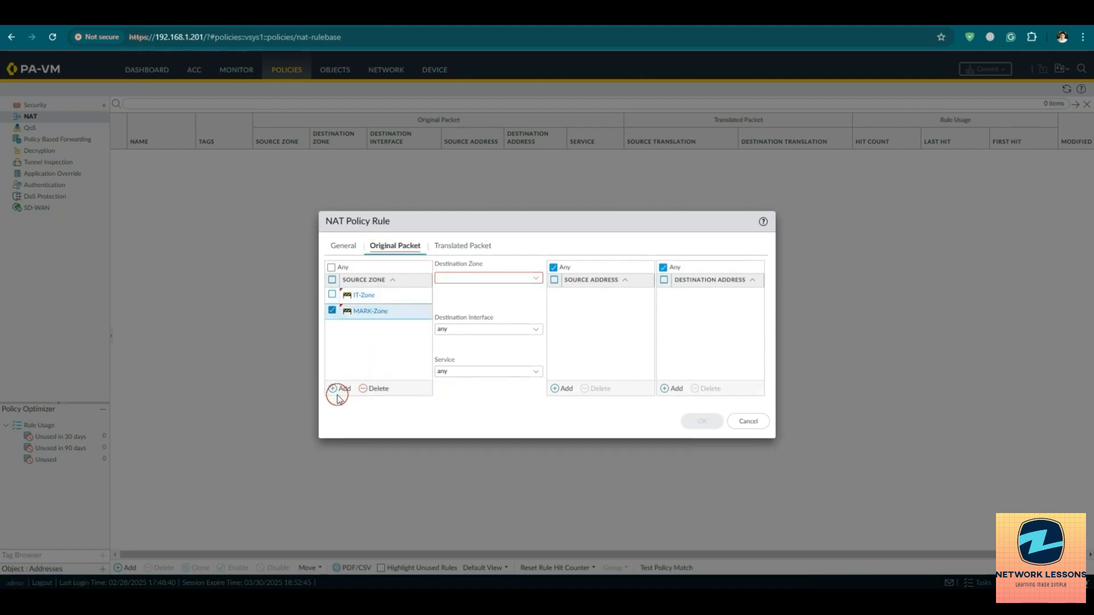
click(341, 388)
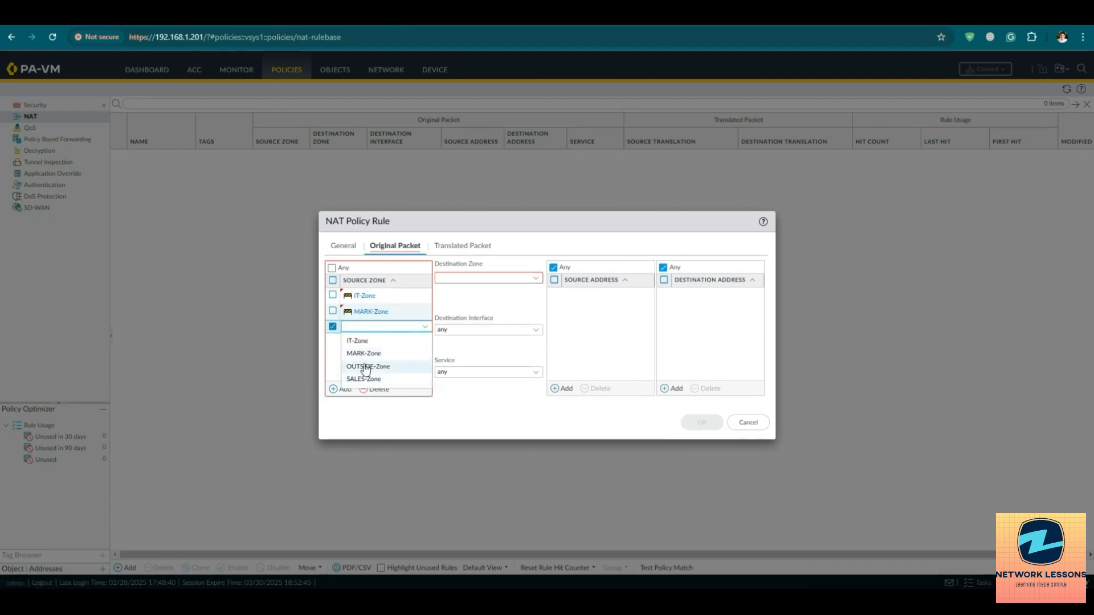
click(369, 380)
click(387, 352)
Set the destination zone of the NAT rule's original packet to OUTSIDE-Zone
click(494, 278)
click(537, 279)
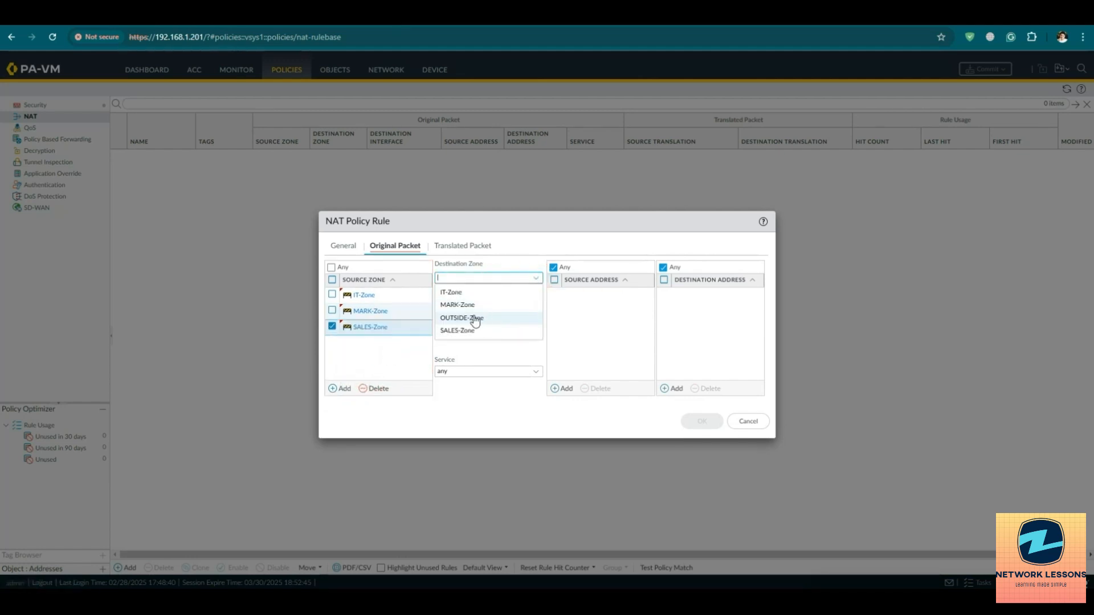
click(459, 318)
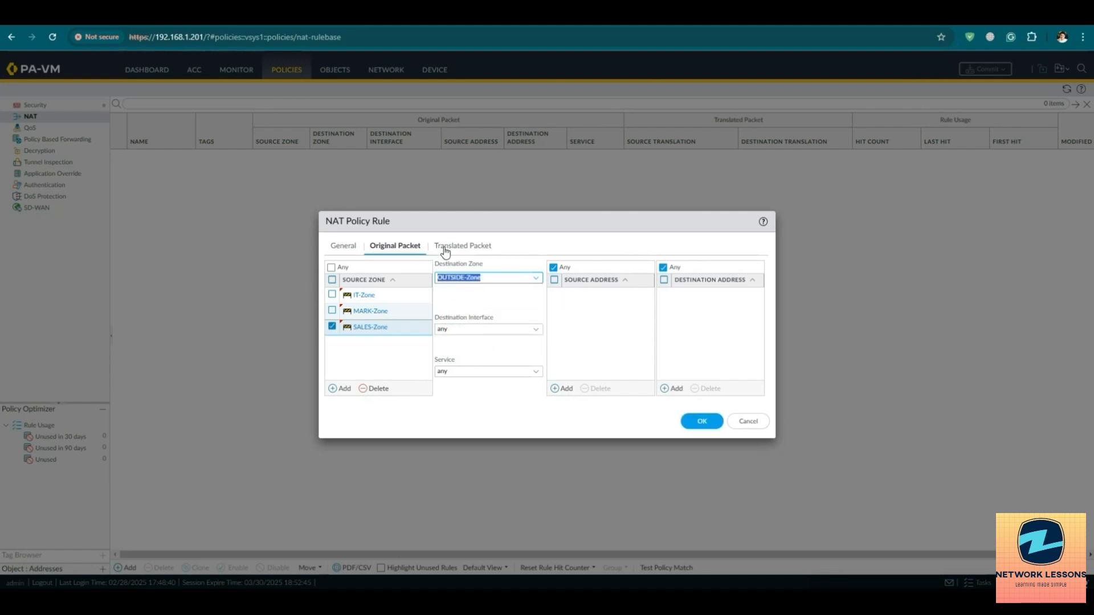
click(339, 295)
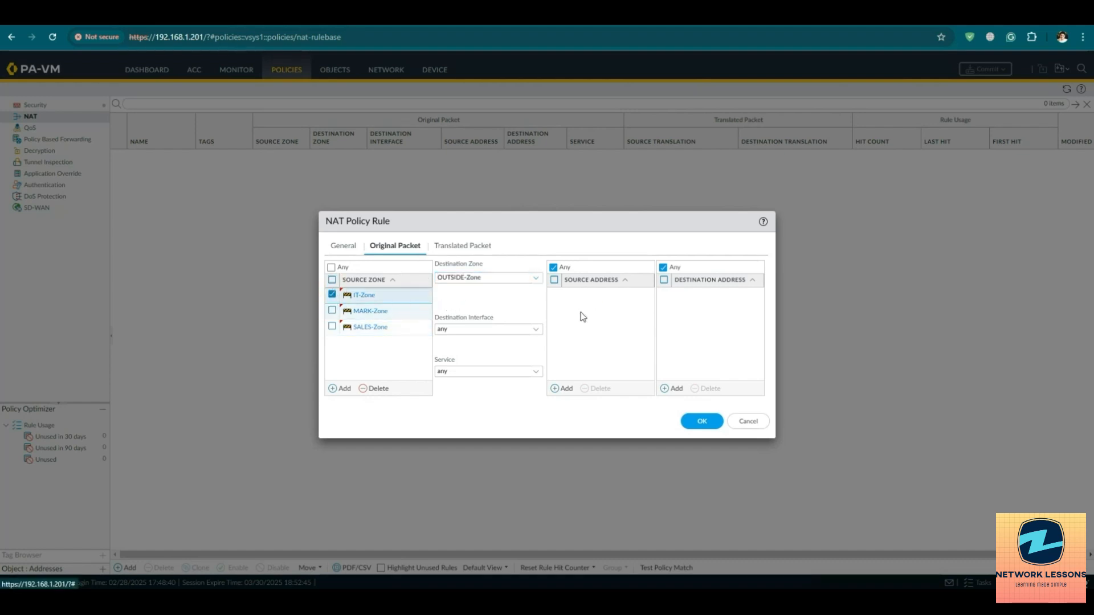
Set the source address translation to Dynamic IP And Port, using the interface address of ethernet1/5
click(450, 245)
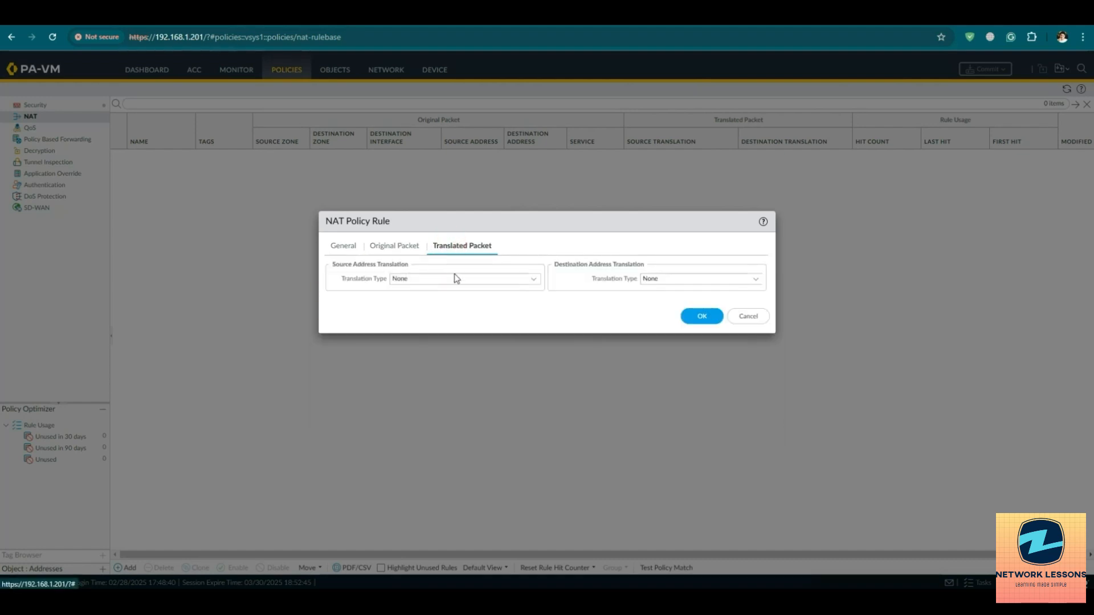
click(392, 248)
click(459, 247)
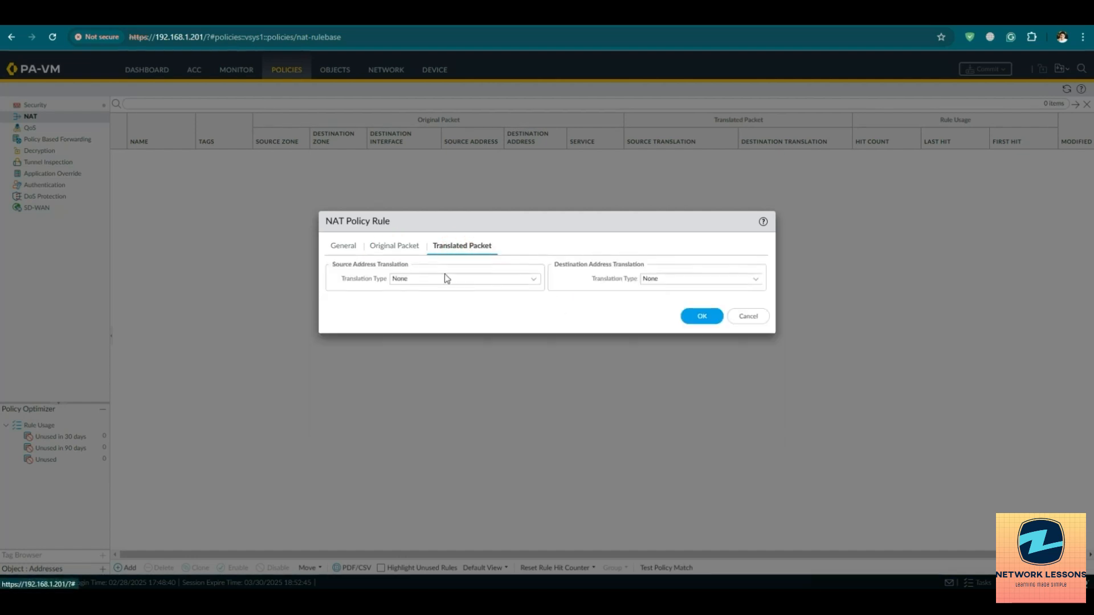
click(529, 280)
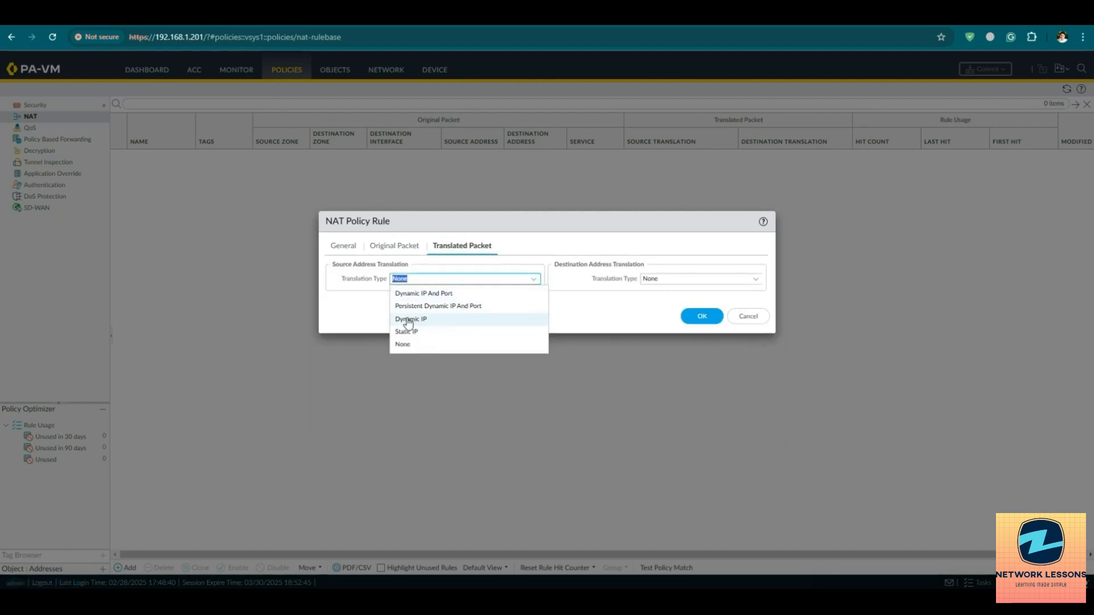
click(443, 294)
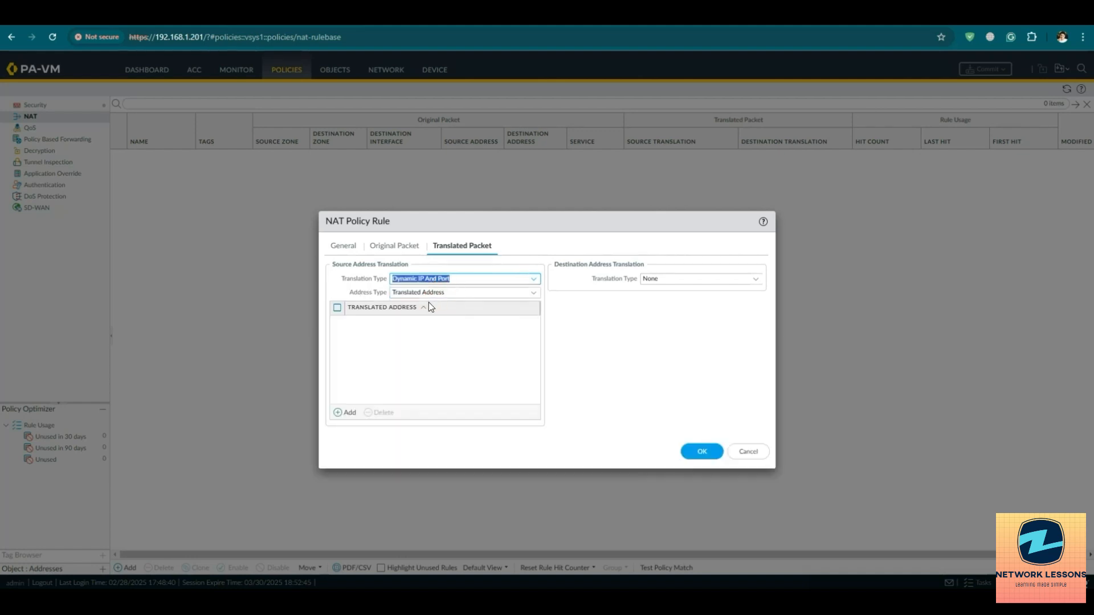
click(533, 293)
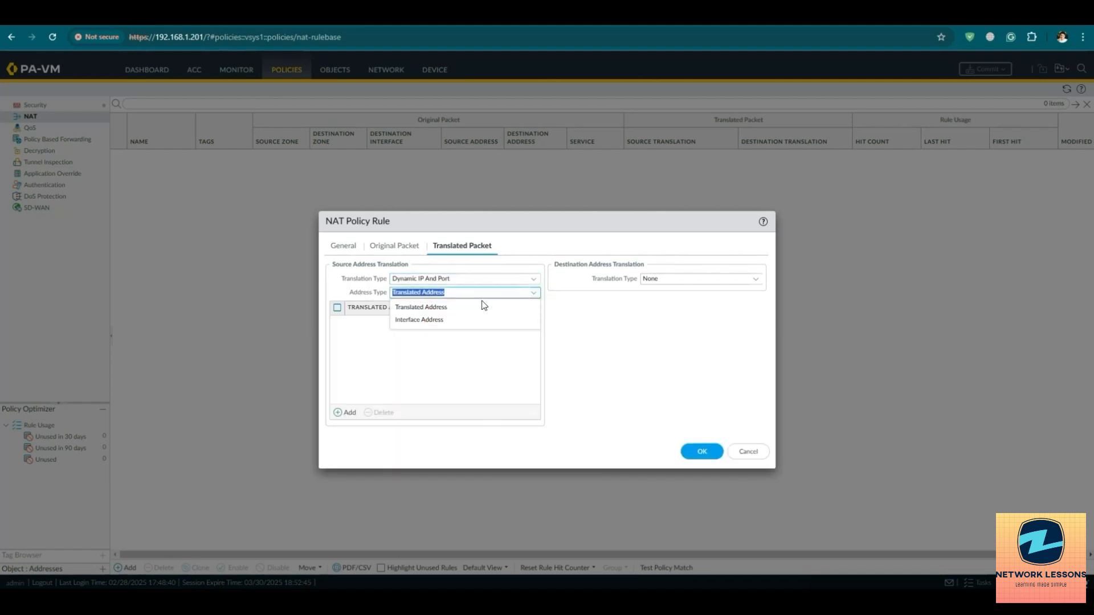
click(447, 317)
click(534, 308)
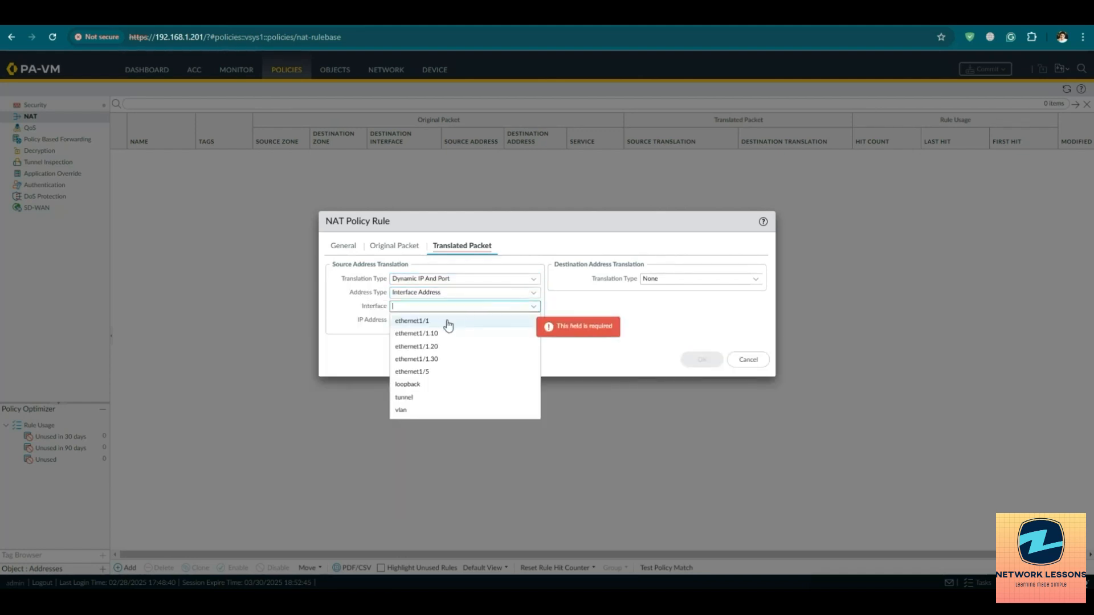
click(436, 372)
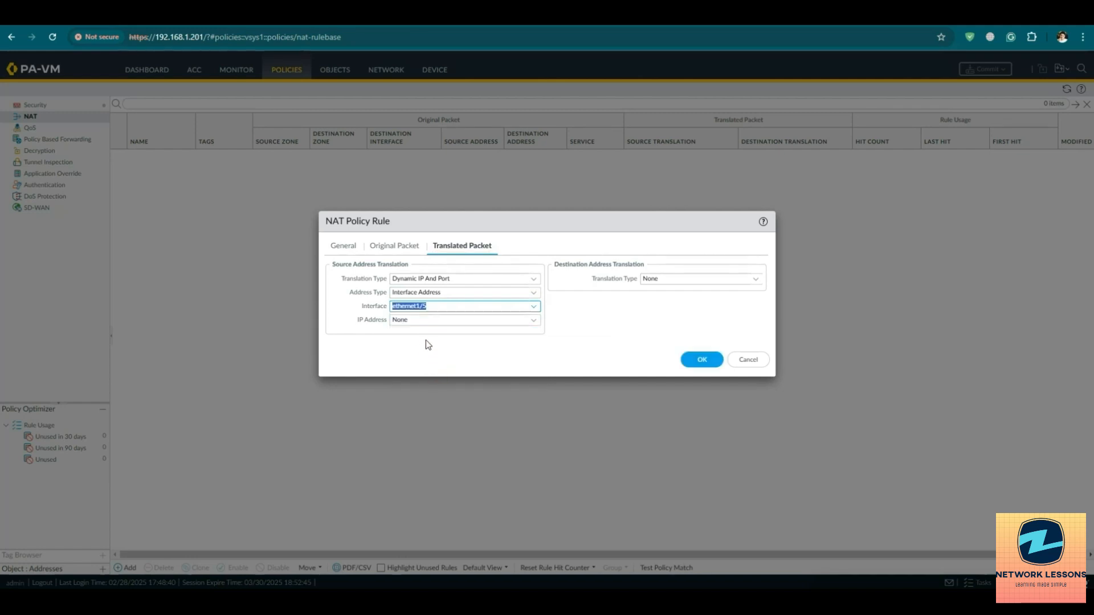
Try to choose an IP address for the ethernet1/5 source translation and review the address type and interface choices
click(534, 320)
click(533, 322)
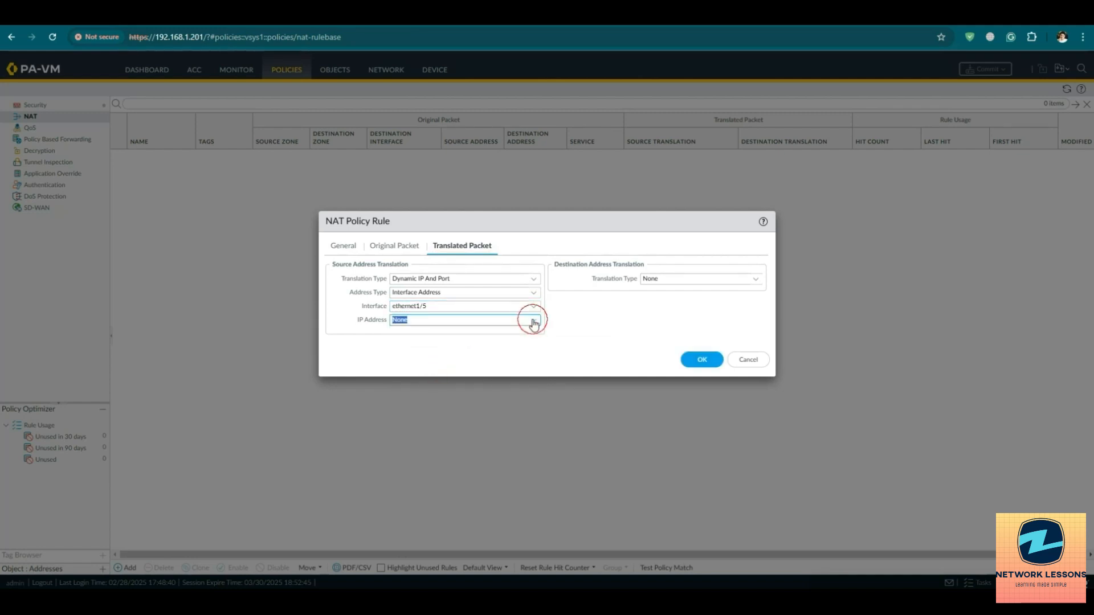
click(534, 322)
click(534, 324)
click(534, 323)
click(534, 324)
click(534, 323)
click(534, 323)
click(534, 323)
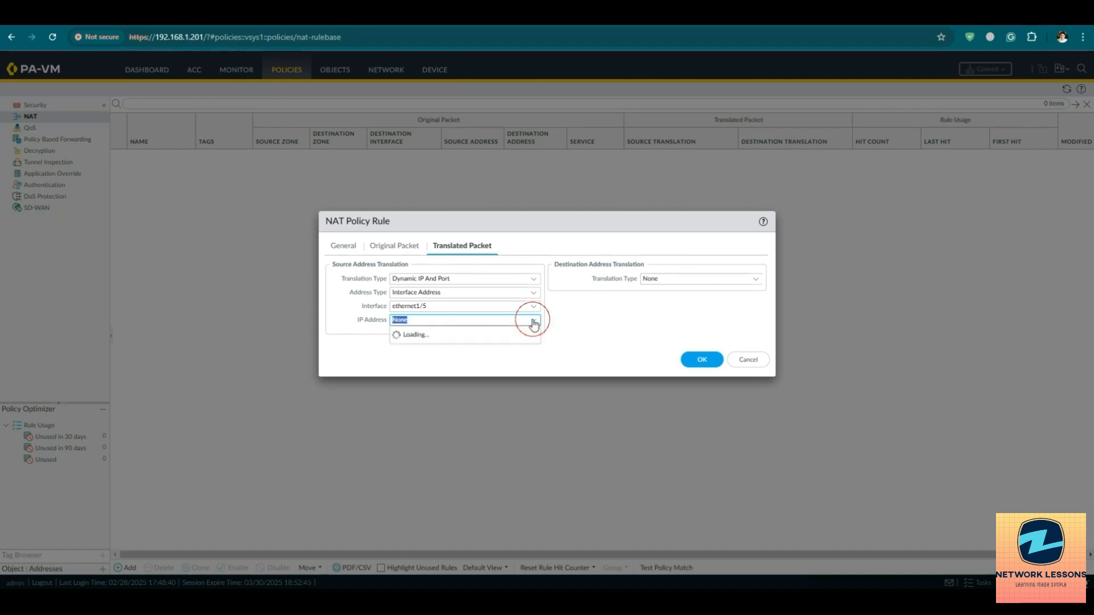
click(534, 323)
click(534, 323)
click(533, 291)
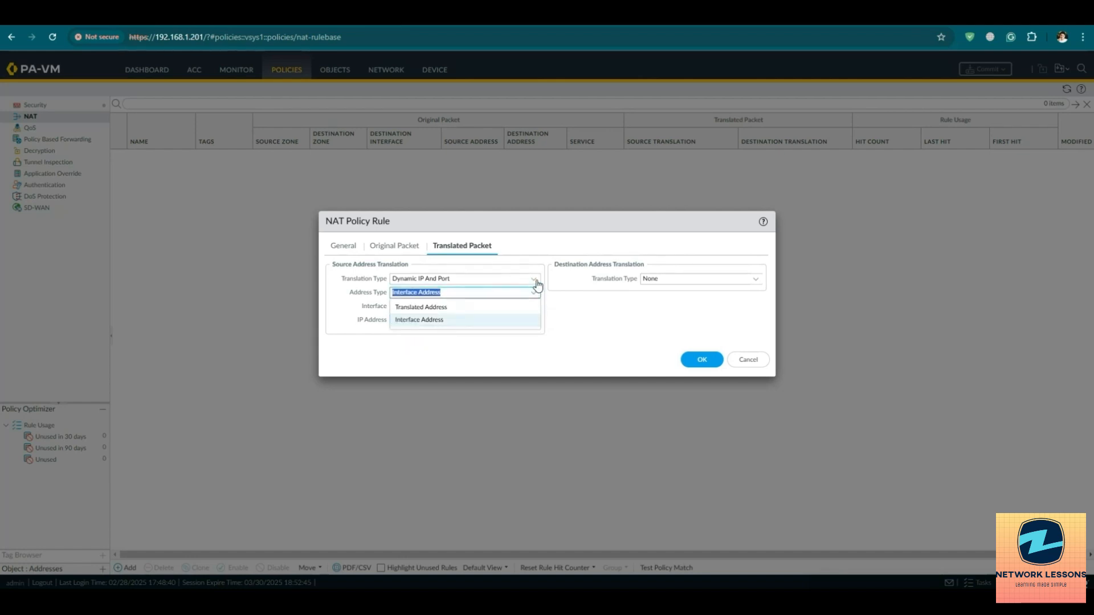
click(551, 299)
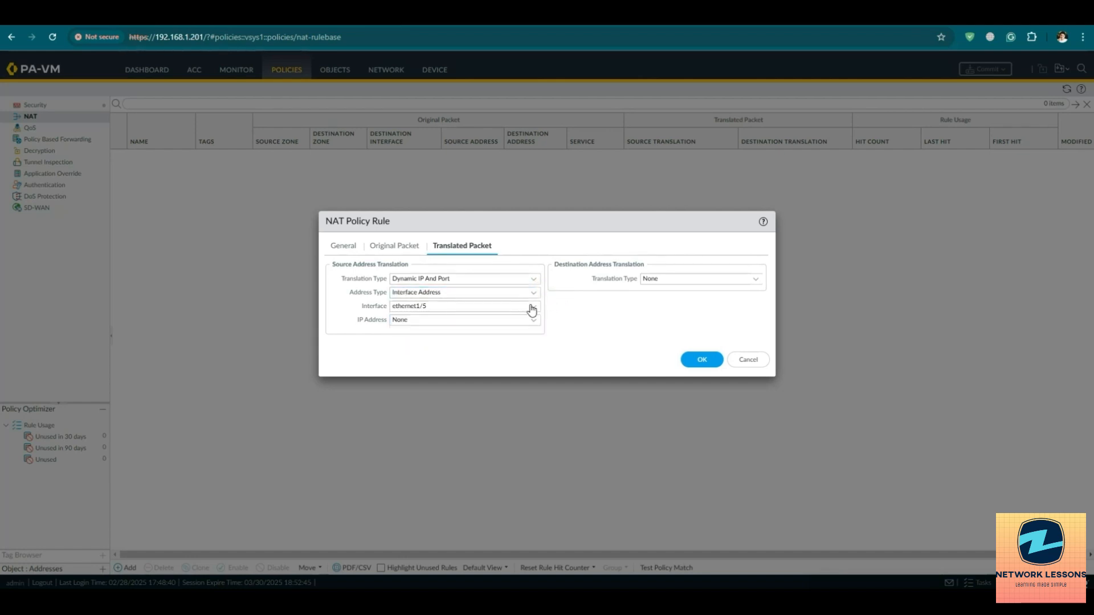
click(533, 308)
click(549, 309)
Change the source translation to Static IP with the bi-directional translated address 192.168.1.209 and save the rule
click(532, 282)
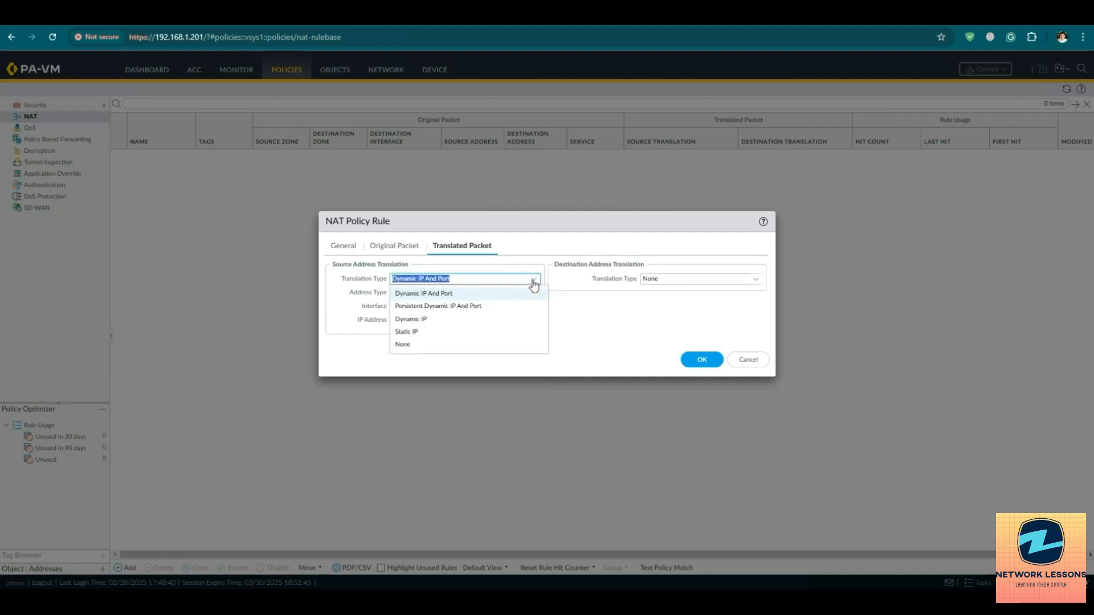
click(479, 320)
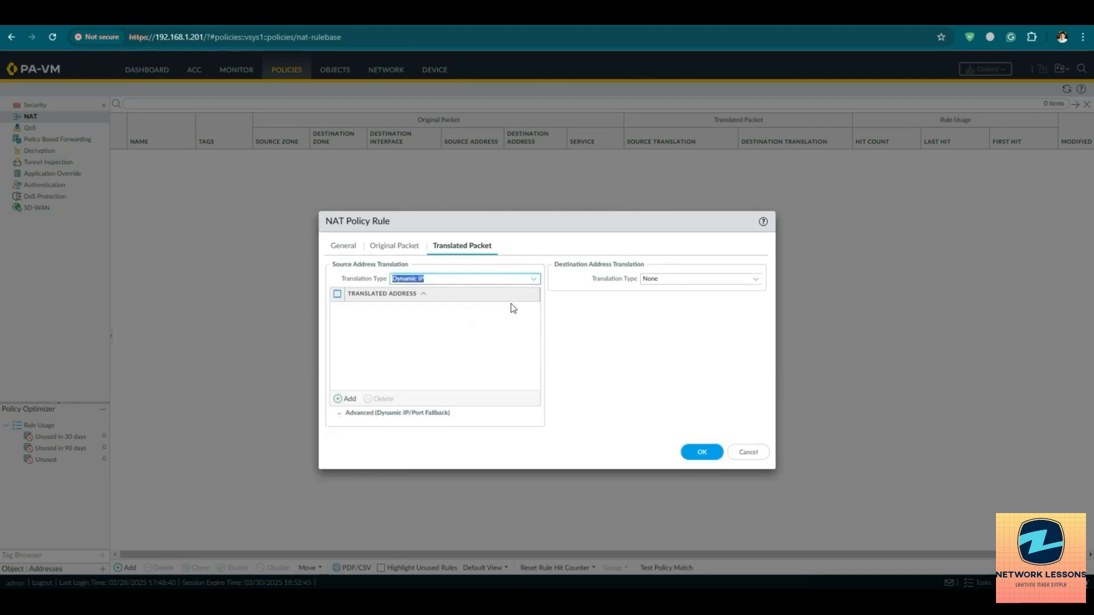
click(532, 280)
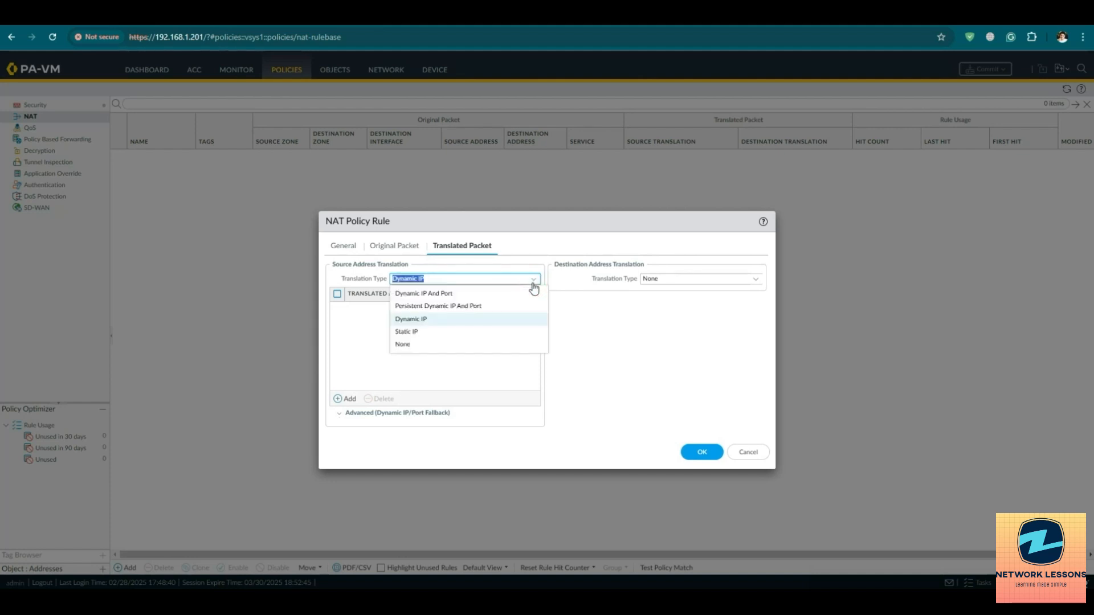
click(441, 330)
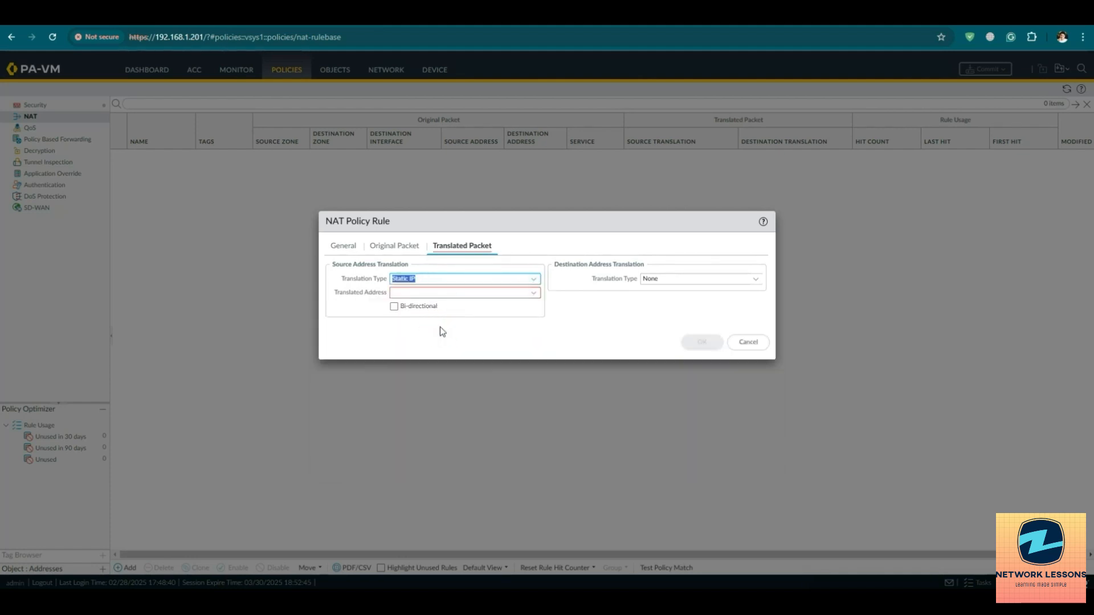
click(530, 296)
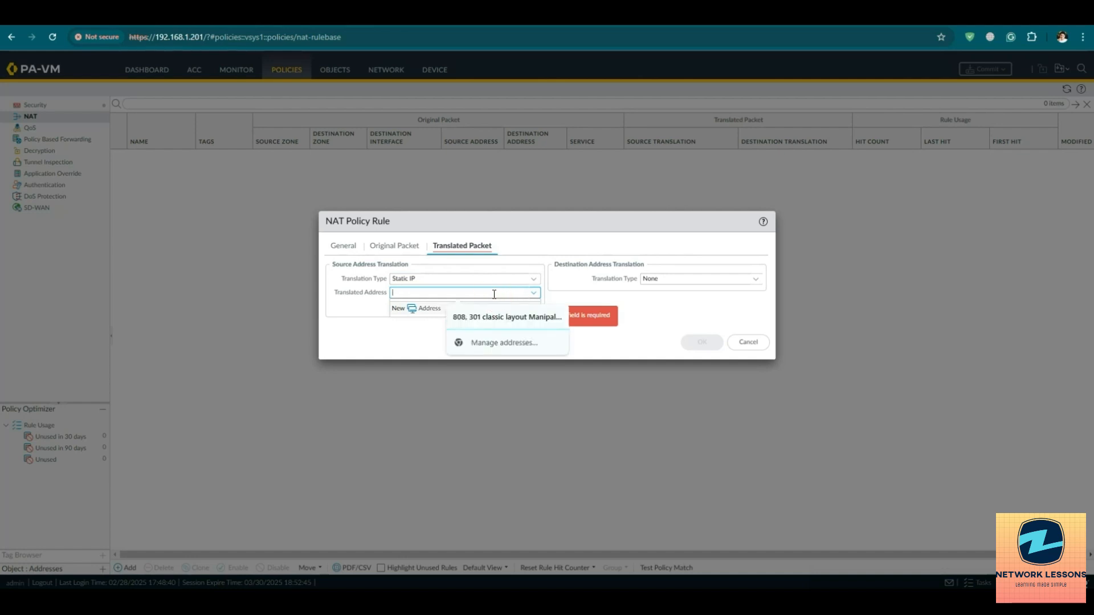
text(192.168)
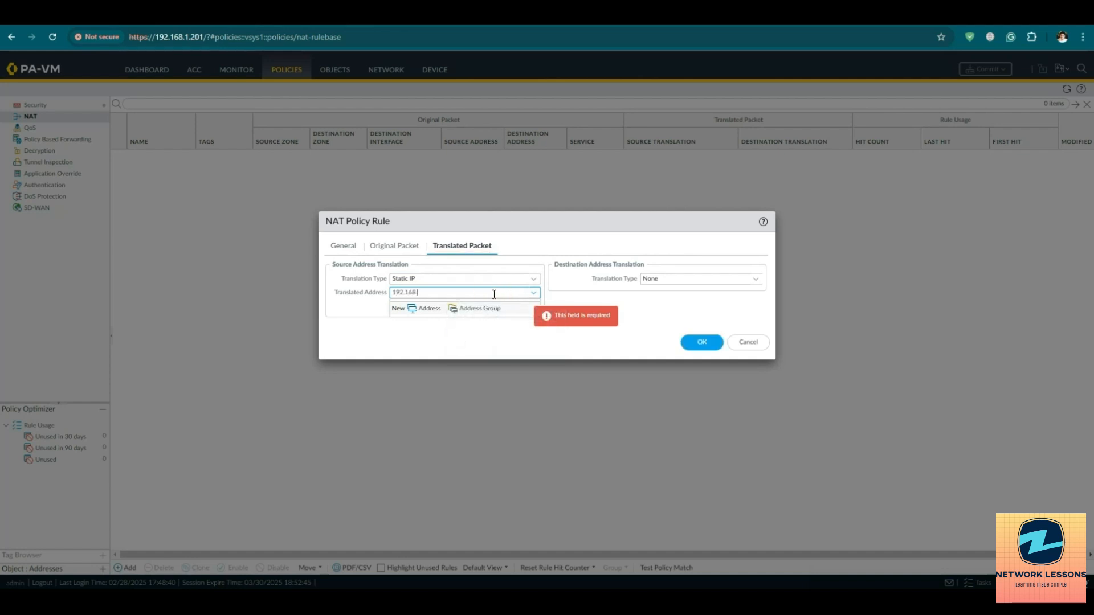
text(.1.209)
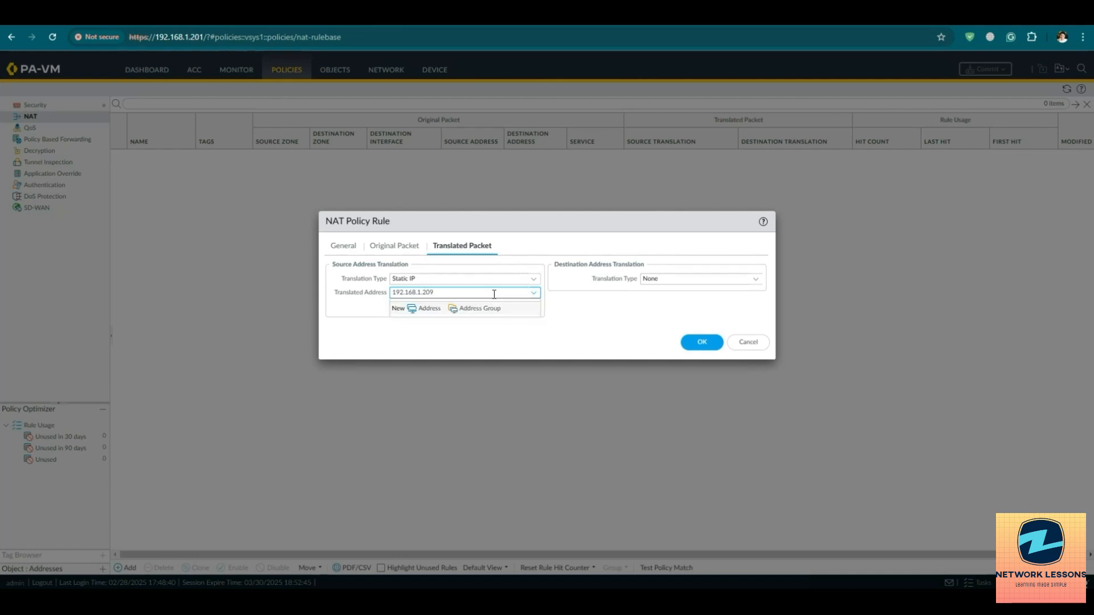
click(569, 315)
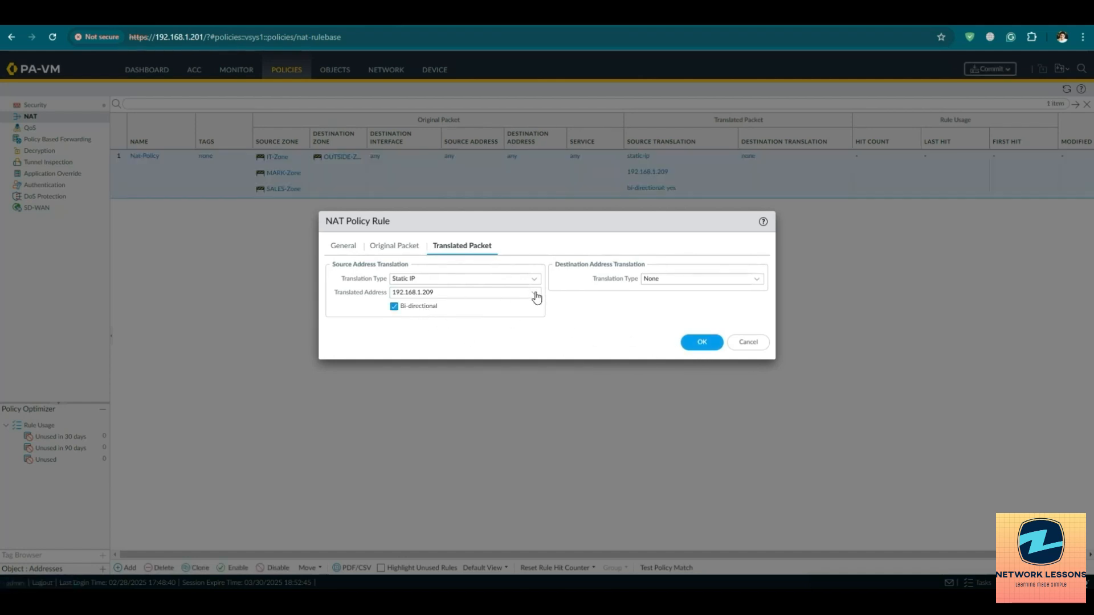
Change Nat-Policy's source translation type to Dynamic IP And Port with the address type Translated Address
click(534, 293)
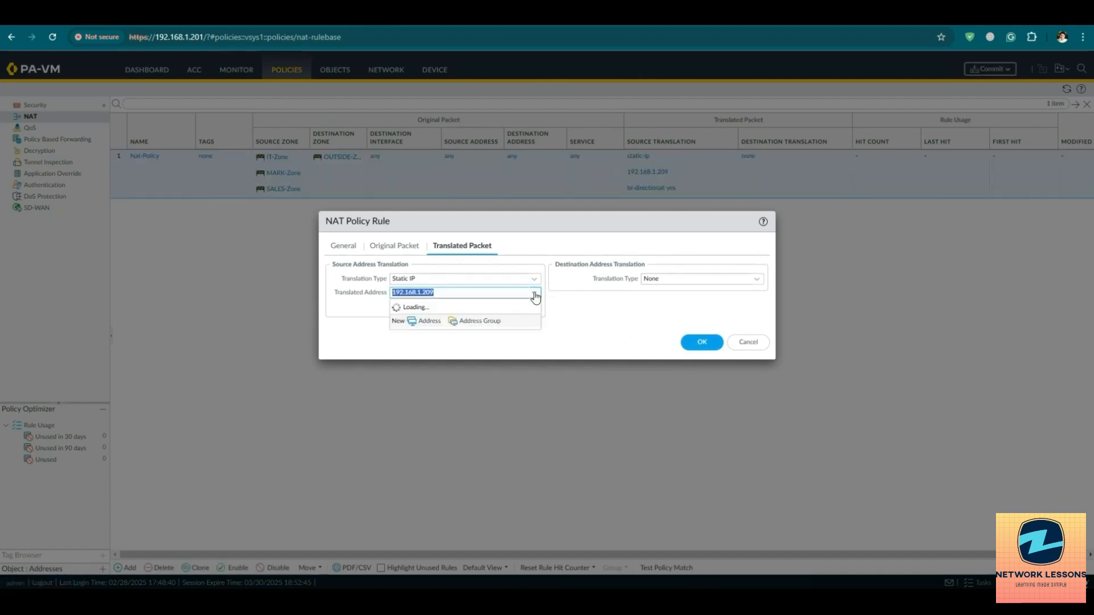
click(556, 310)
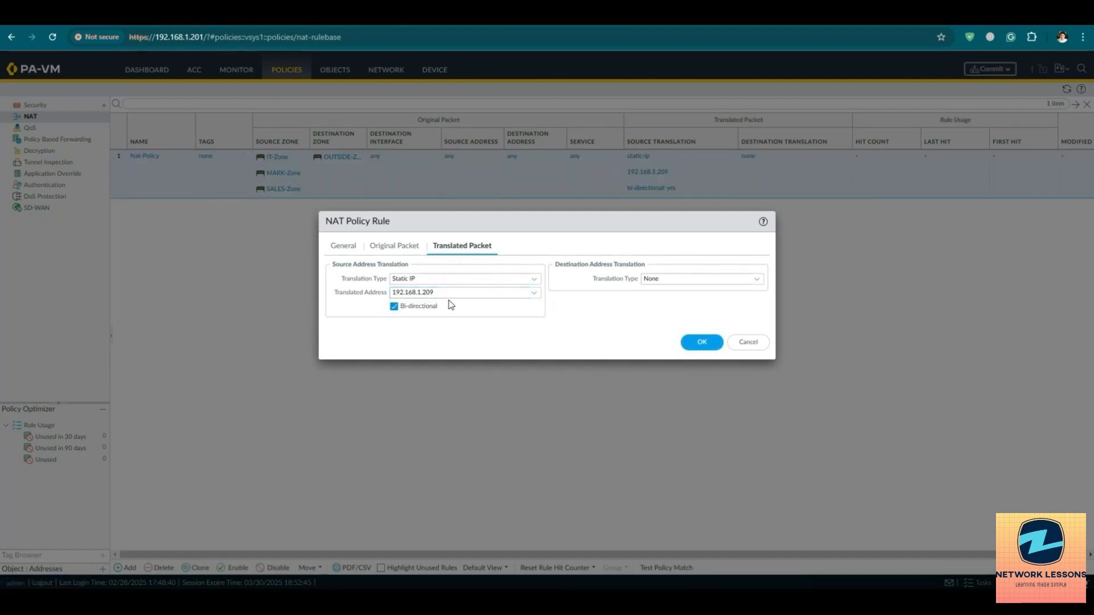
click(520, 279)
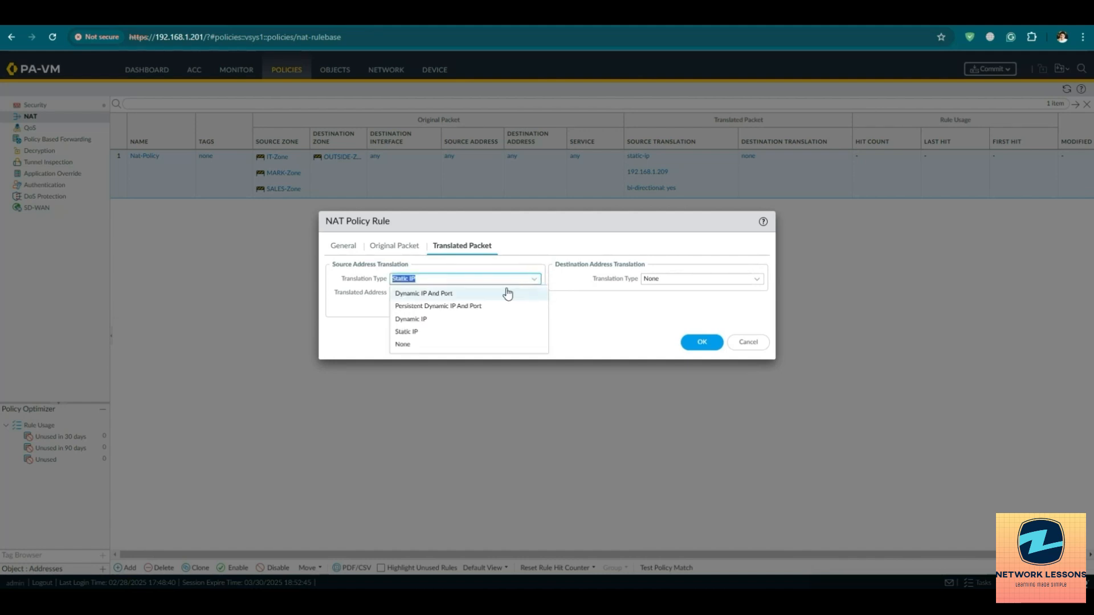
click(448, 294)
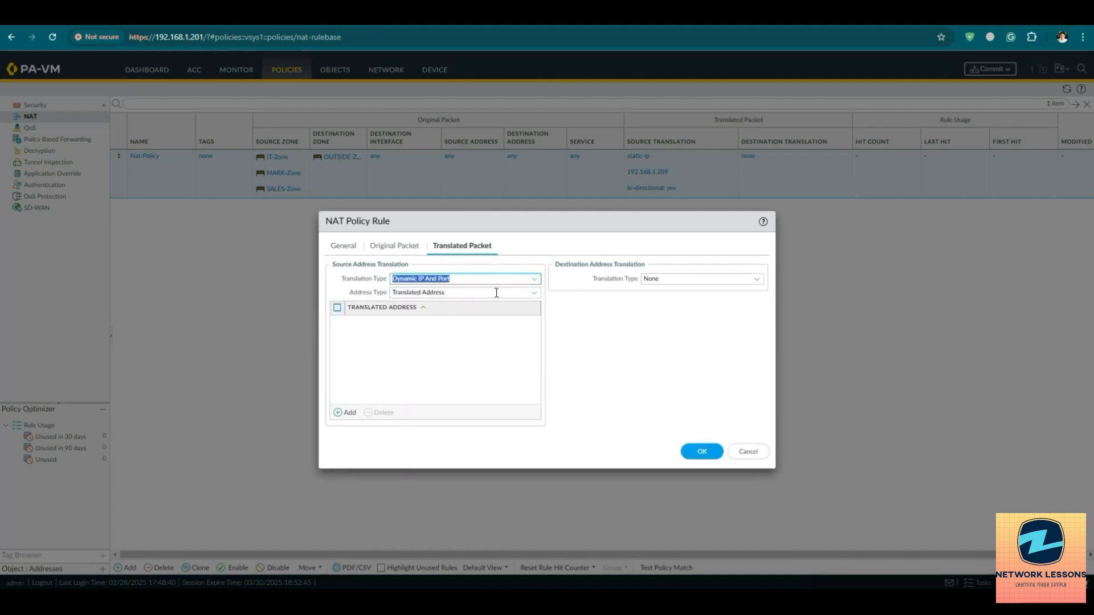
click(536, 294)
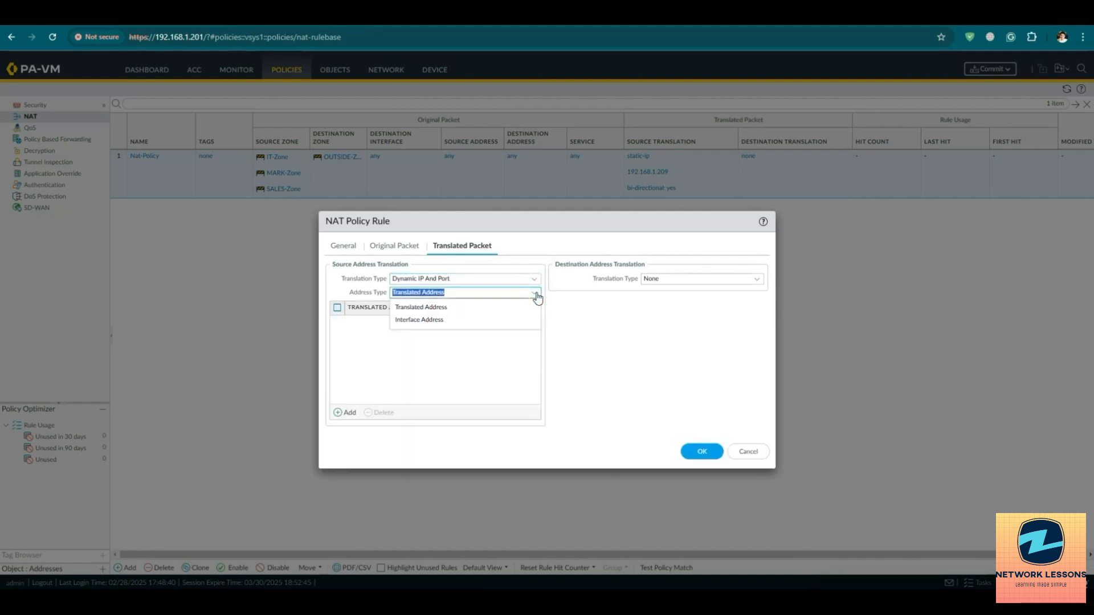
click(488, 308)
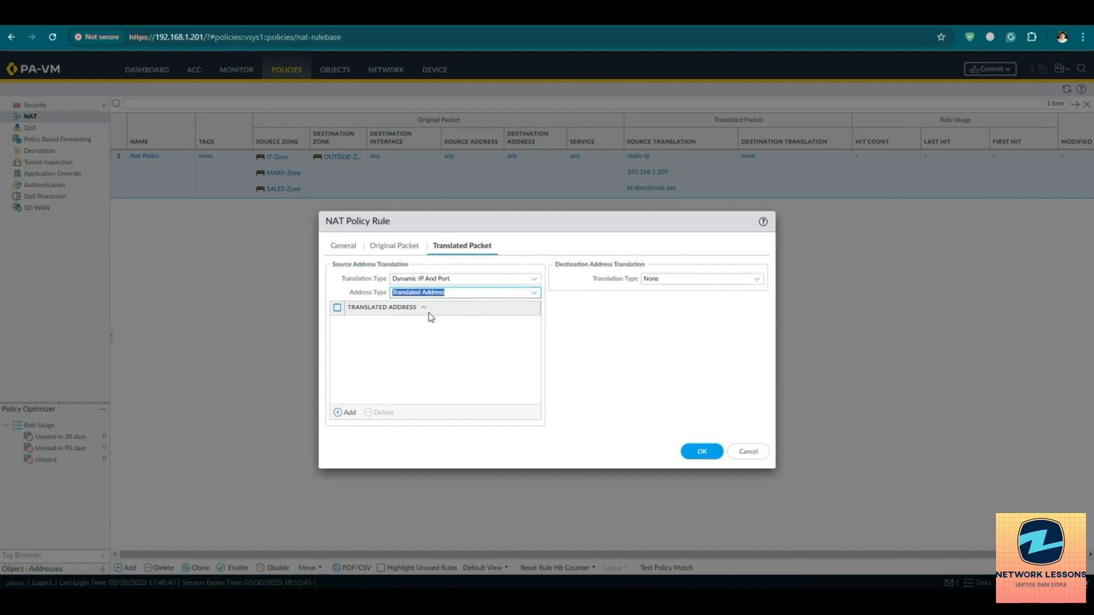
Add the translated address range 192.168.1.205-192.168.1.230 to the source translation and save the NAT rule
click(345, 413)
click(368, 323)
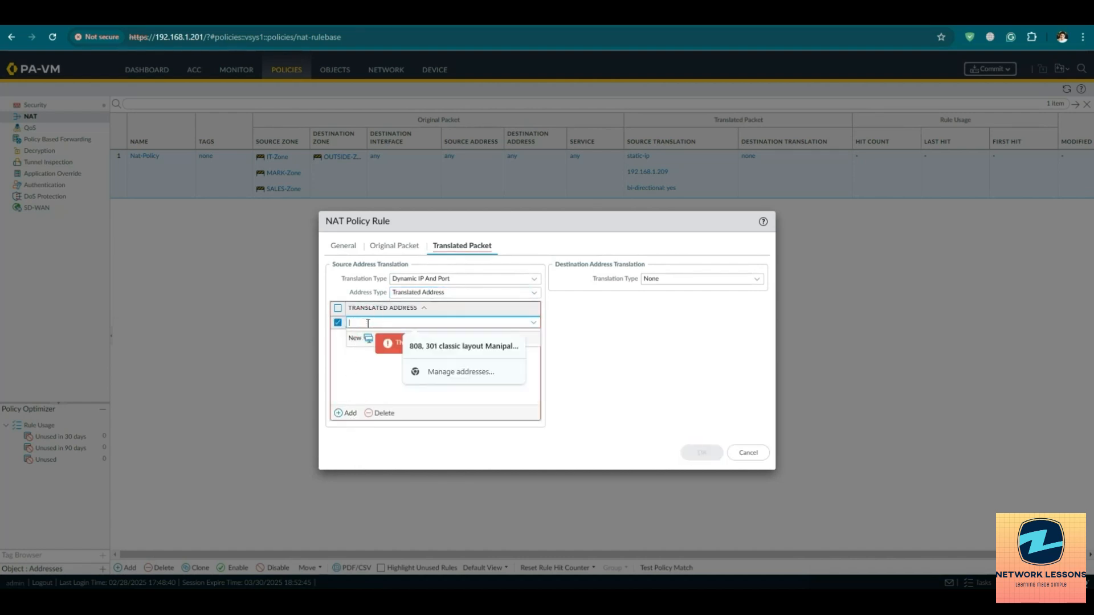
text(192.168.1)
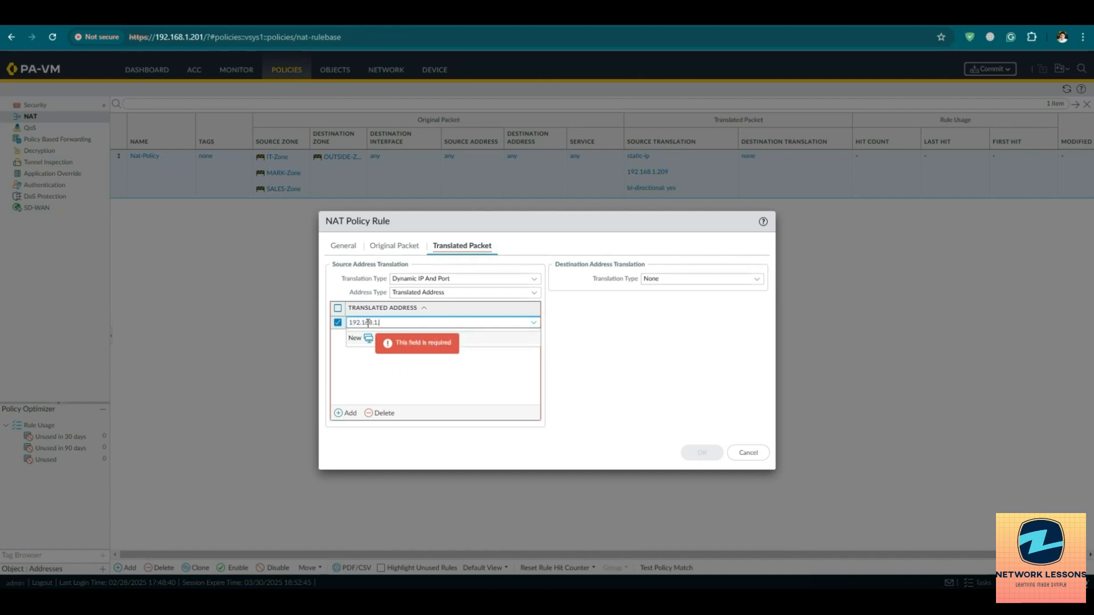
text(.205-1)
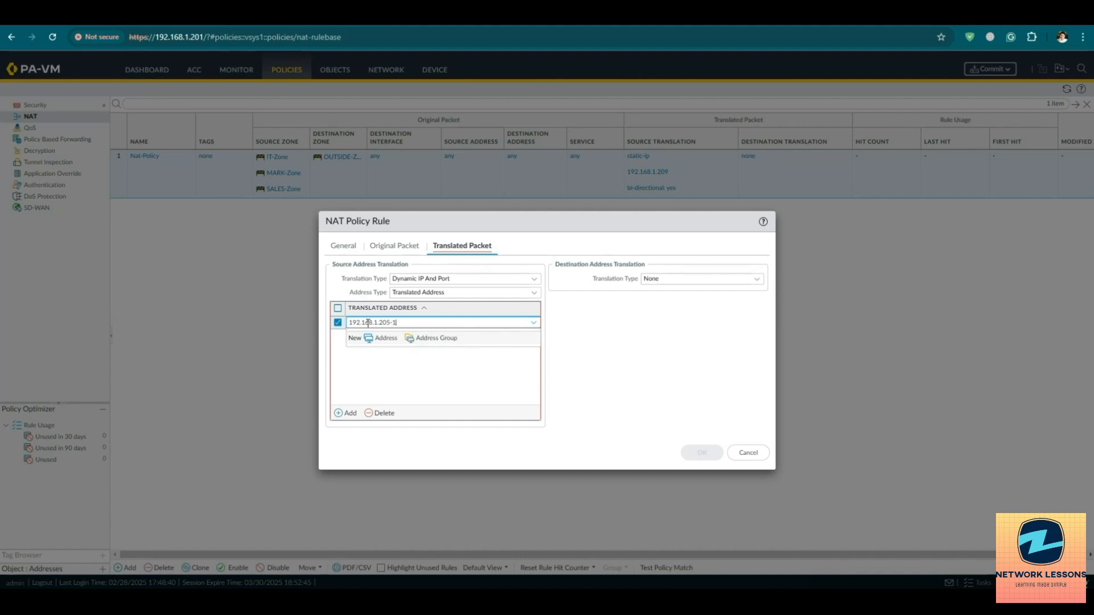
text(92.168.1.2)
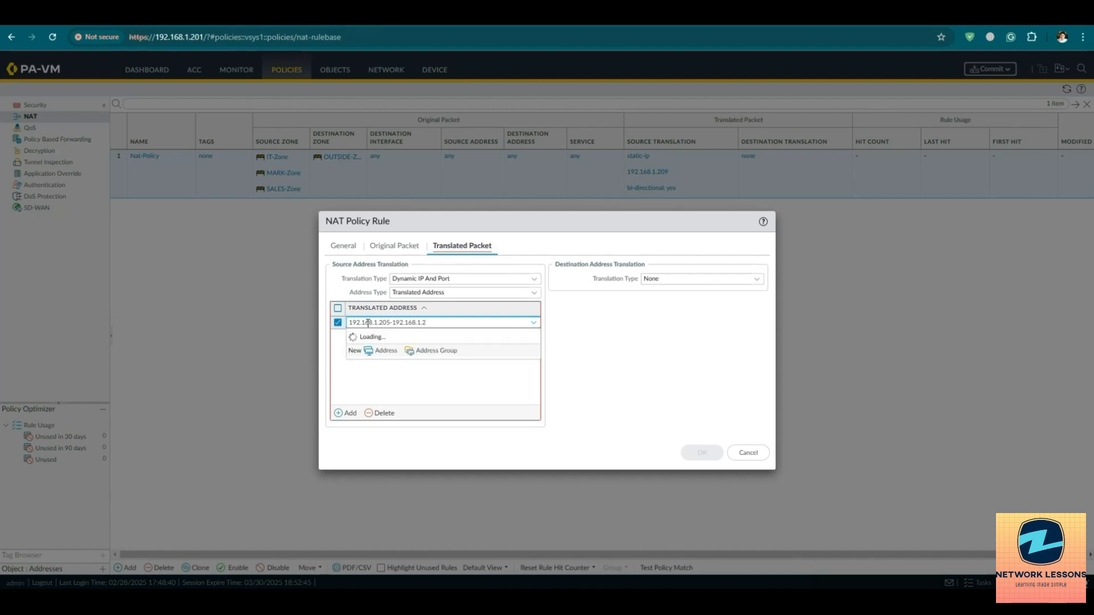
text(30)
click(444, 379)
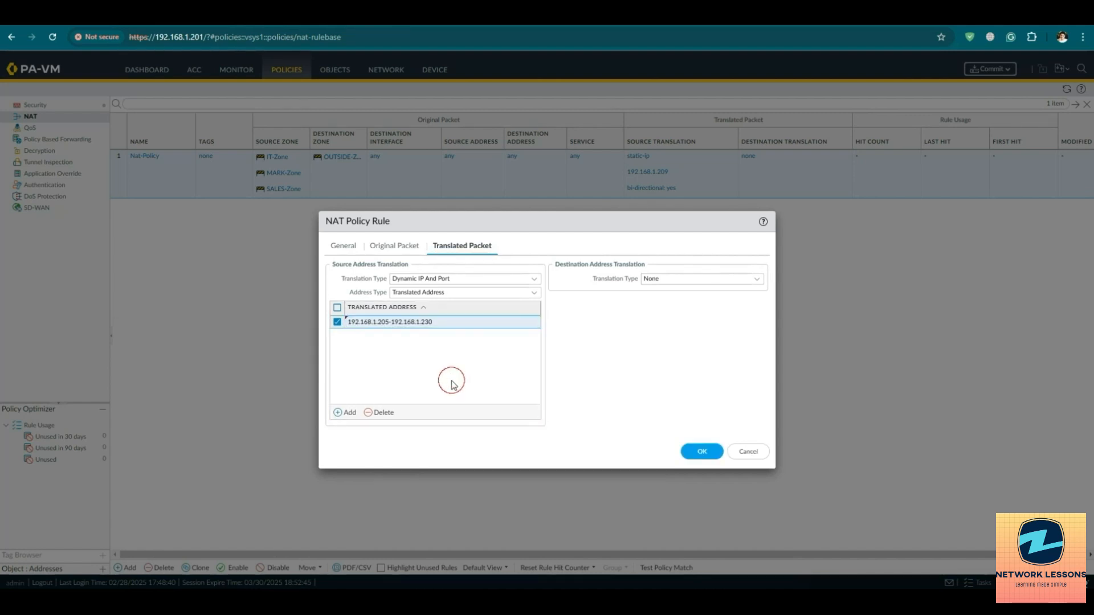
click(699, 450)
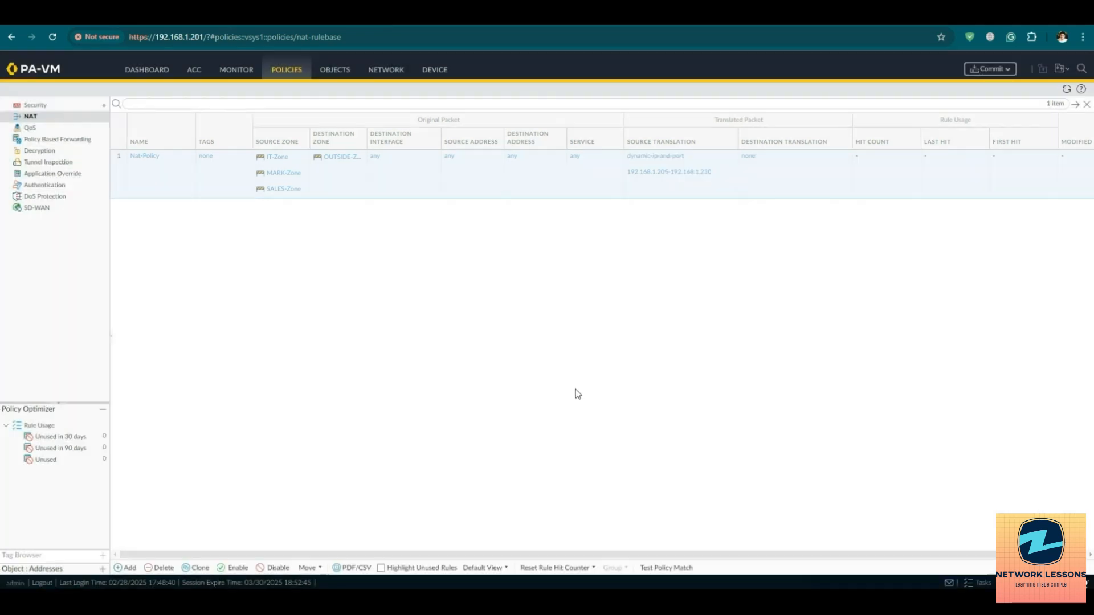
Commit the pending NAT policy changes to the firewall and dismiss the commit status
click(986, 69)
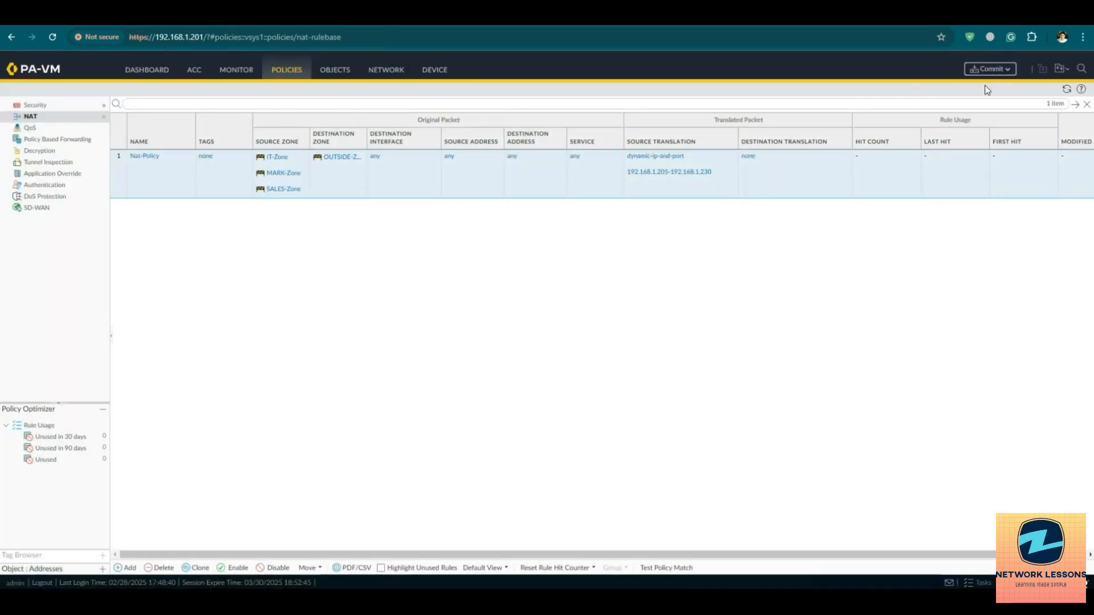
click(647, 461)
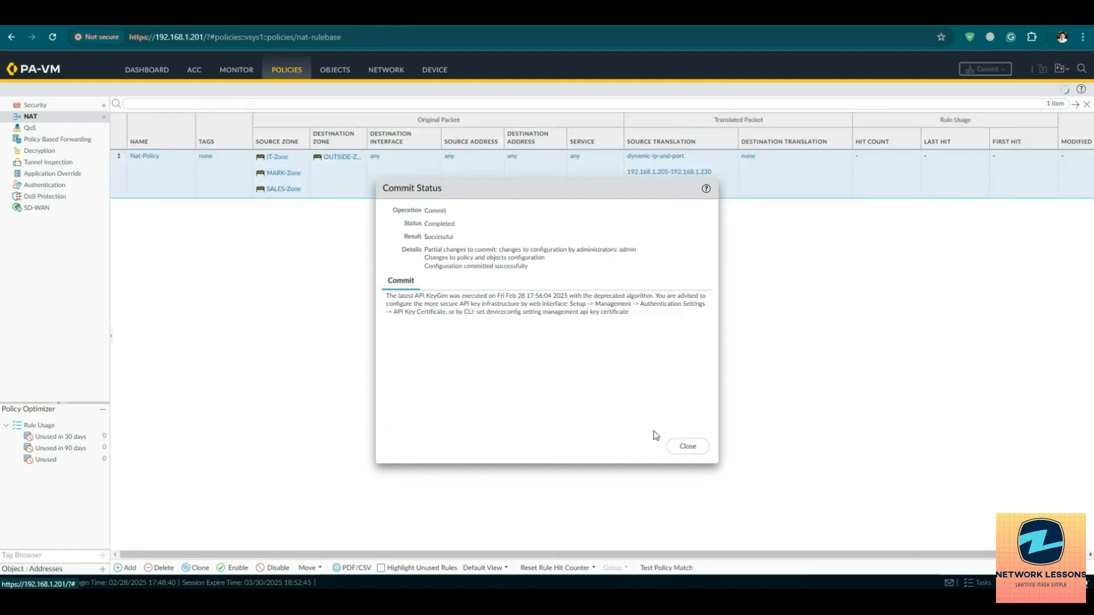
click(672, 449)
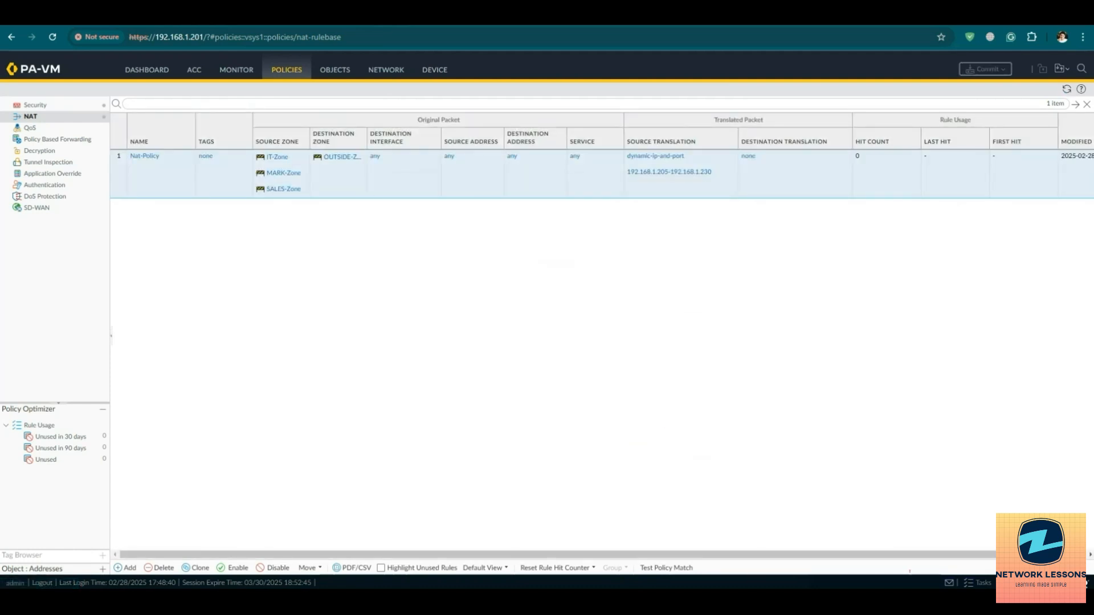
mouse_move(813, 581)
click(820, 555)
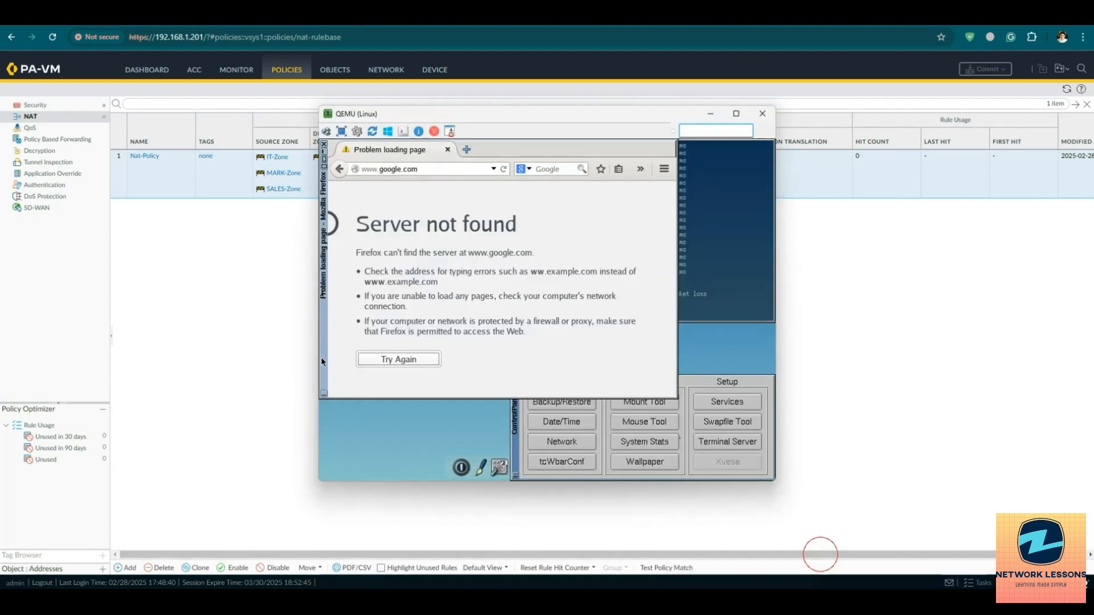
click(421, 170)
key(Return)
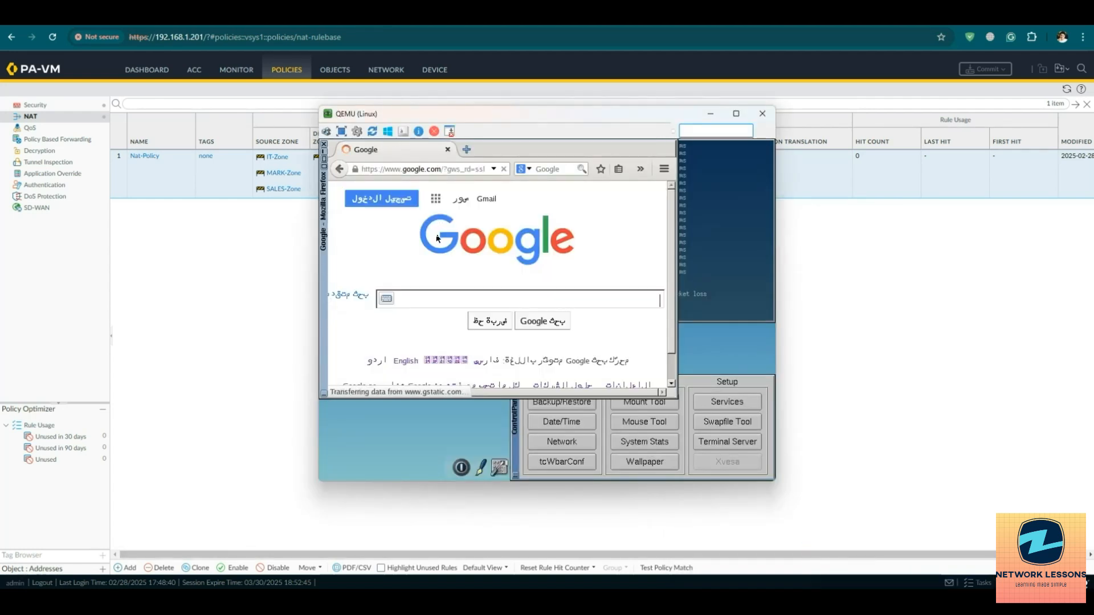
mouse_move(813, 581)
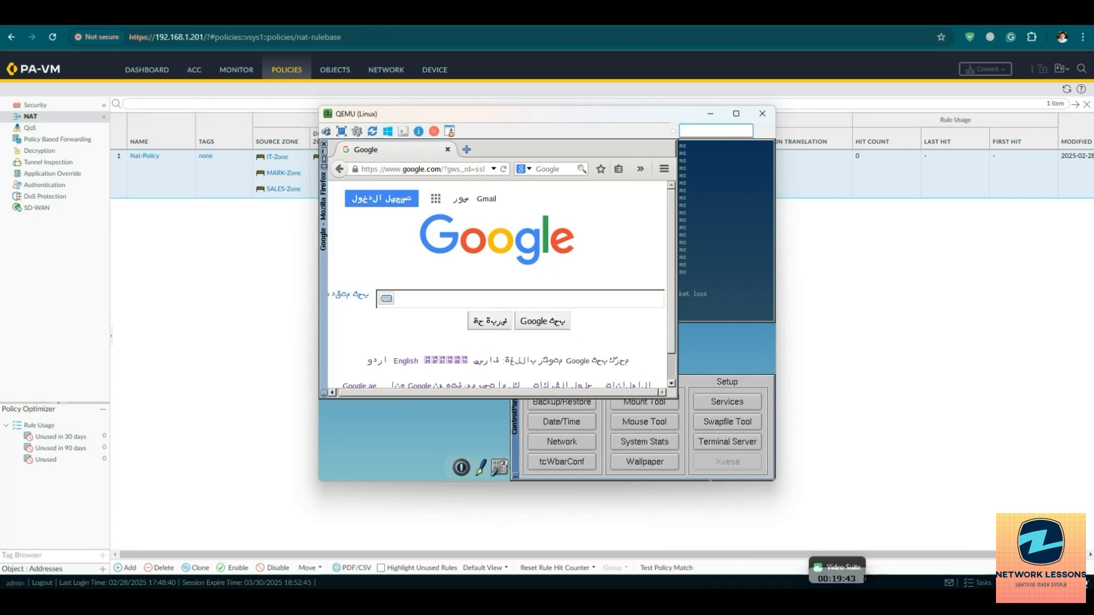
click(735, 530)
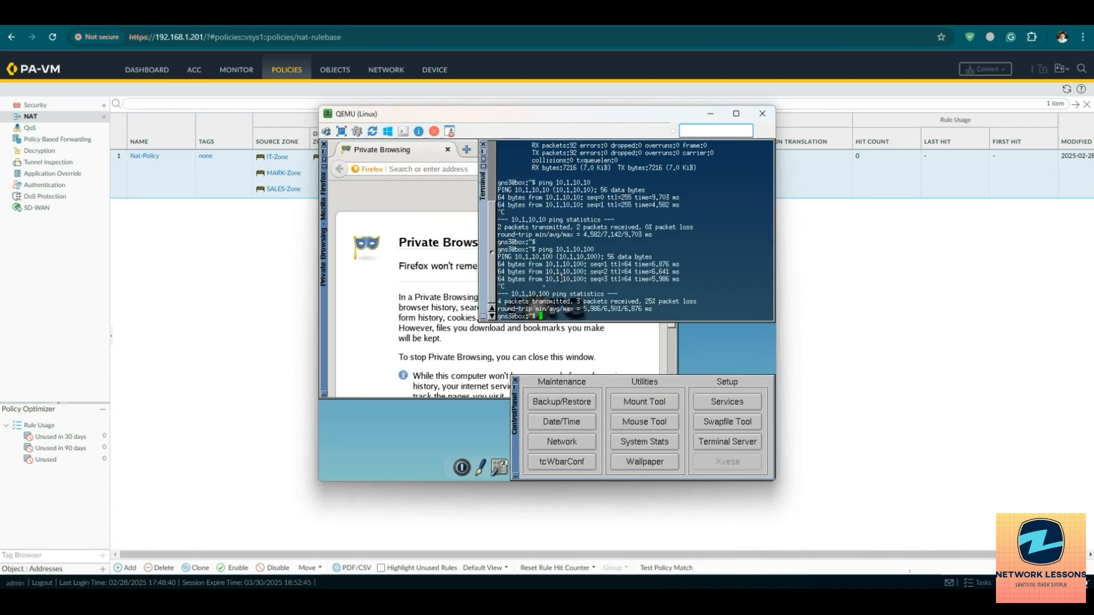
click(428, 228)
click(435, 170)
text(faceb)
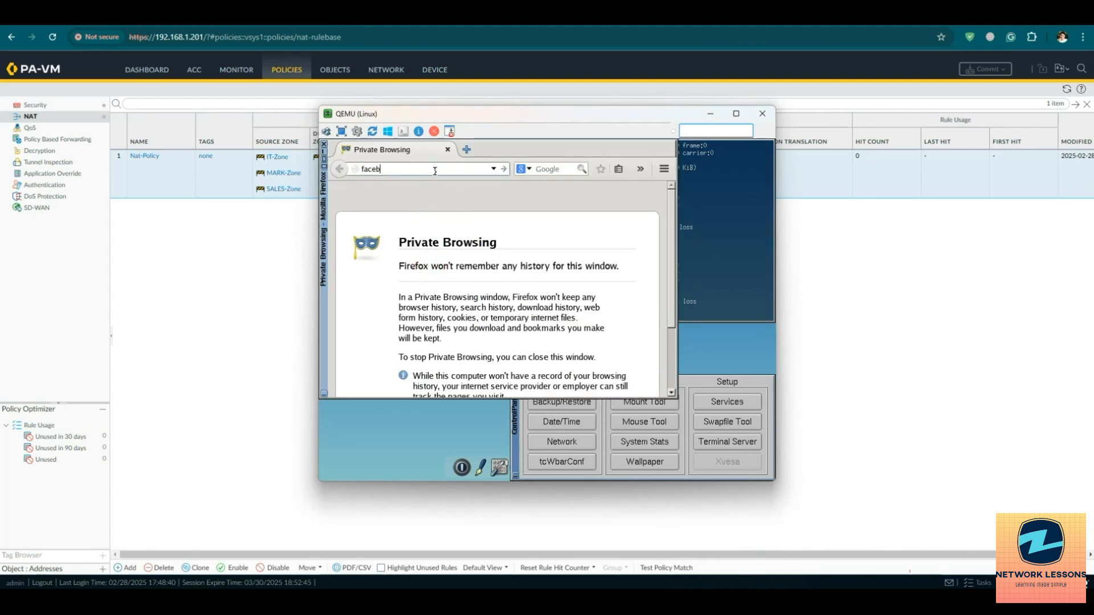
text(ook)
key(ctrl+Return)
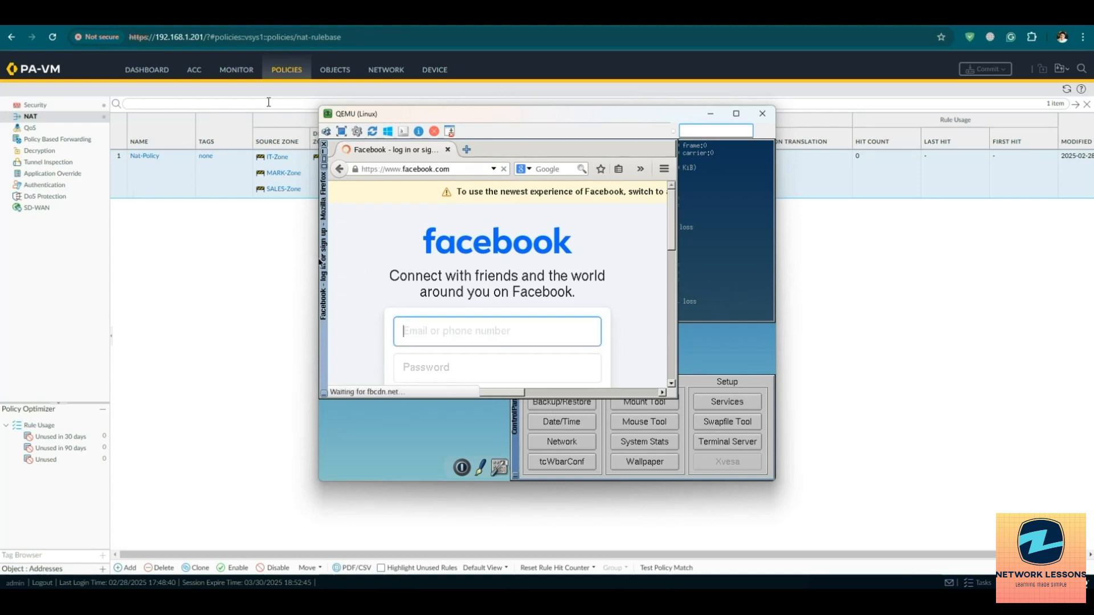
Return to the firewall's traffic log, open the newest facebook-base entry's details and check its source and destination addresses
click(235, 75)
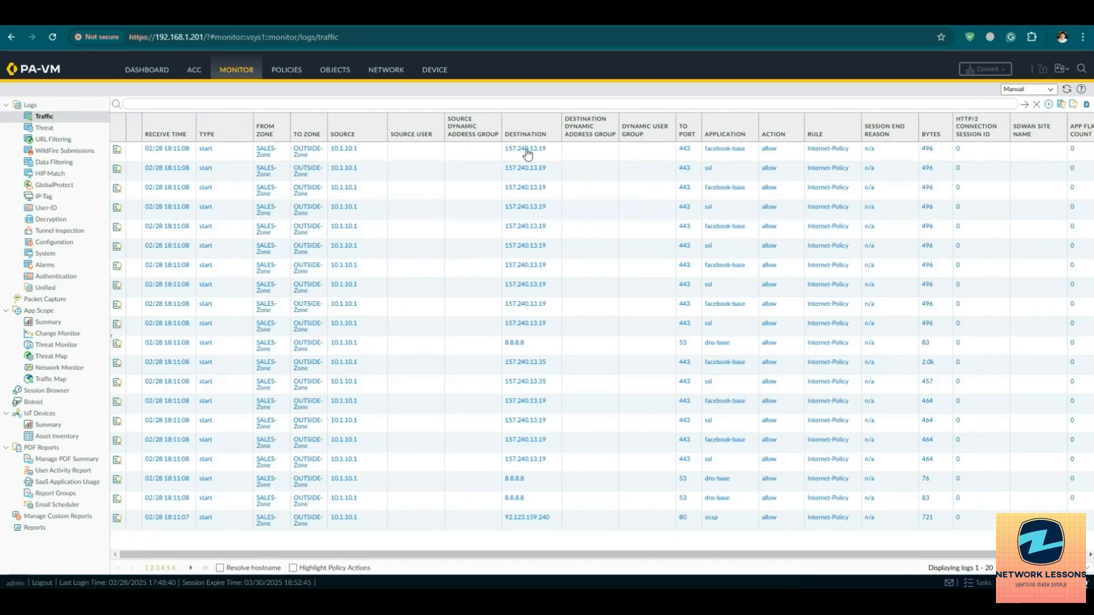
click(144, 156)
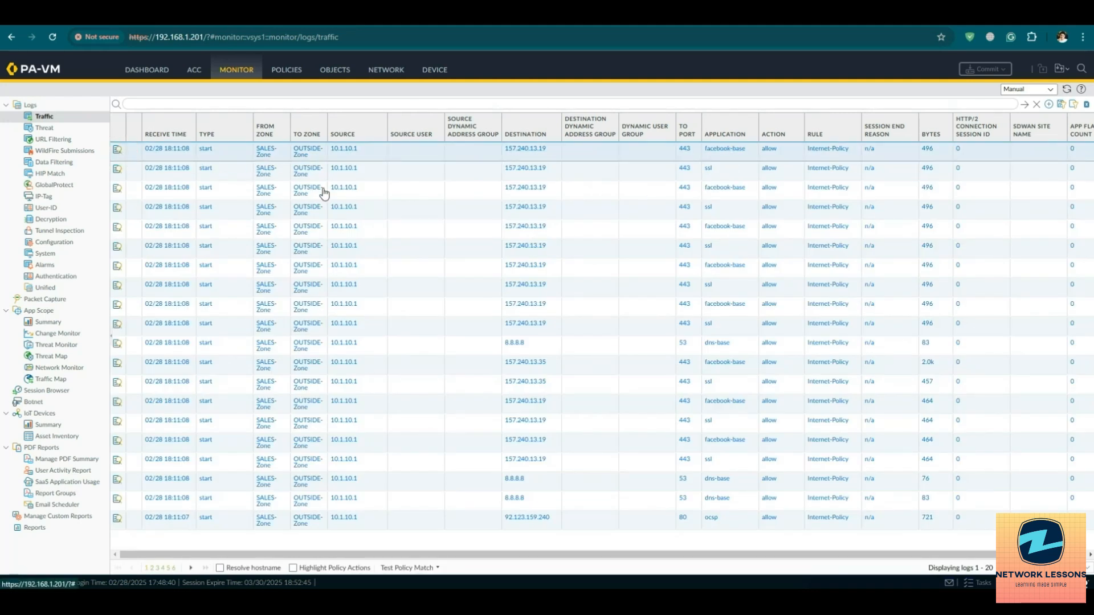
click(117, 149)
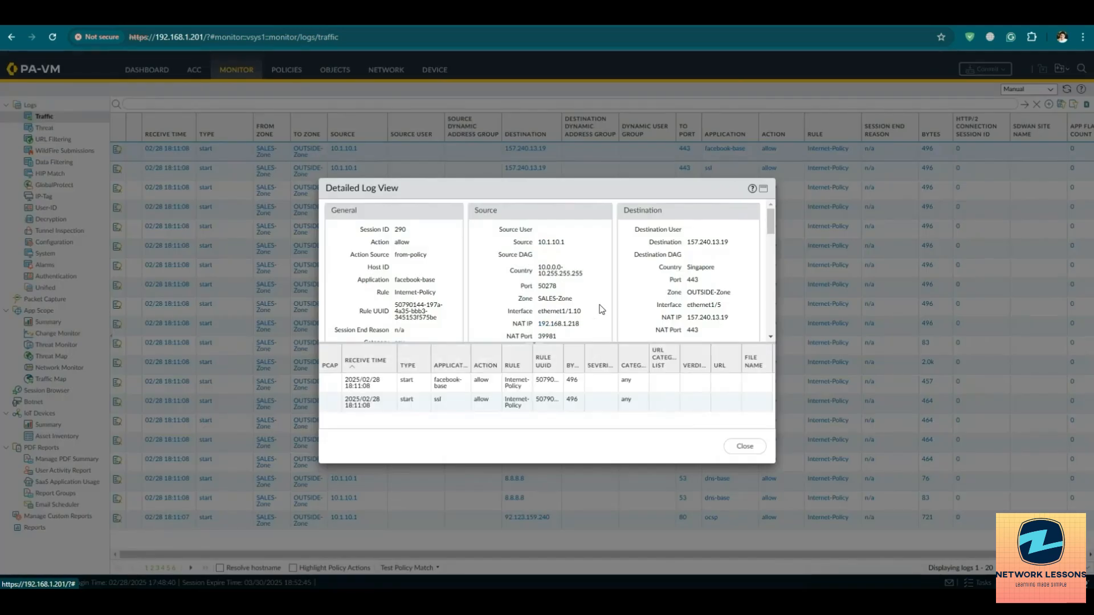
drag(538, 242, 566, 247)
drag(687, 243, 741, 245)
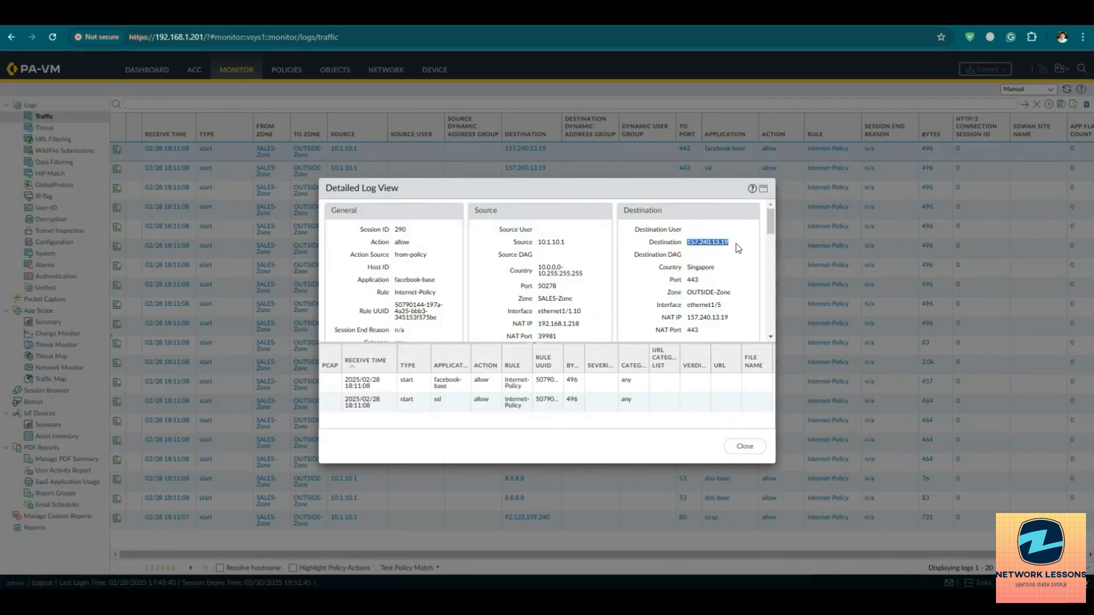
Examine the rest of the detailed log, including the source NAT IP and the related ssl entry, and close it
scroll(644, 268, down, 3)
scroll(644, 265, down, 2)
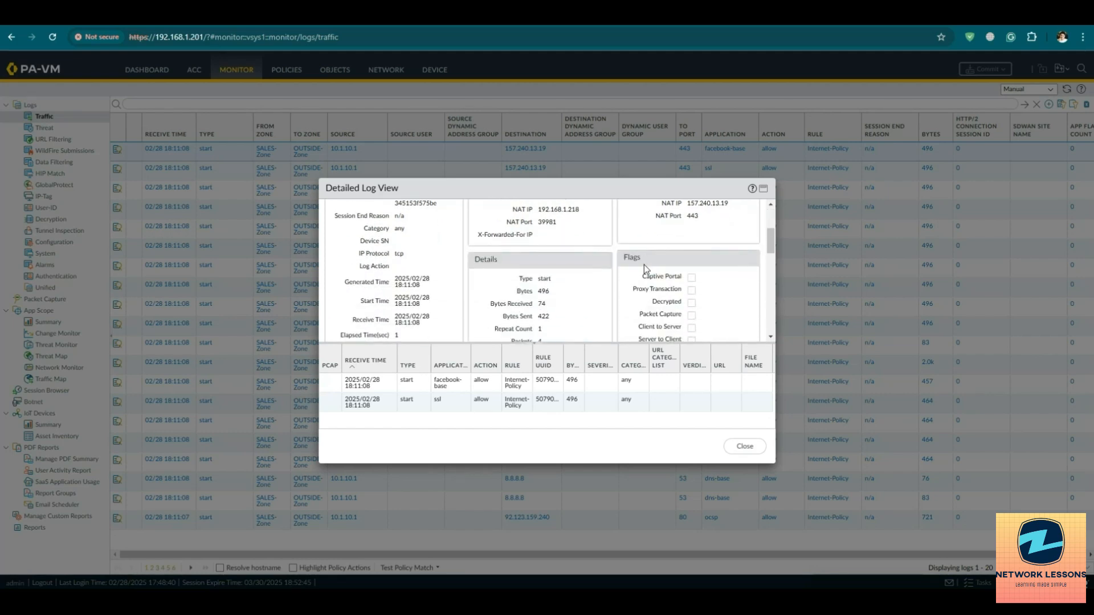
scroll(644, 265, down, 5)
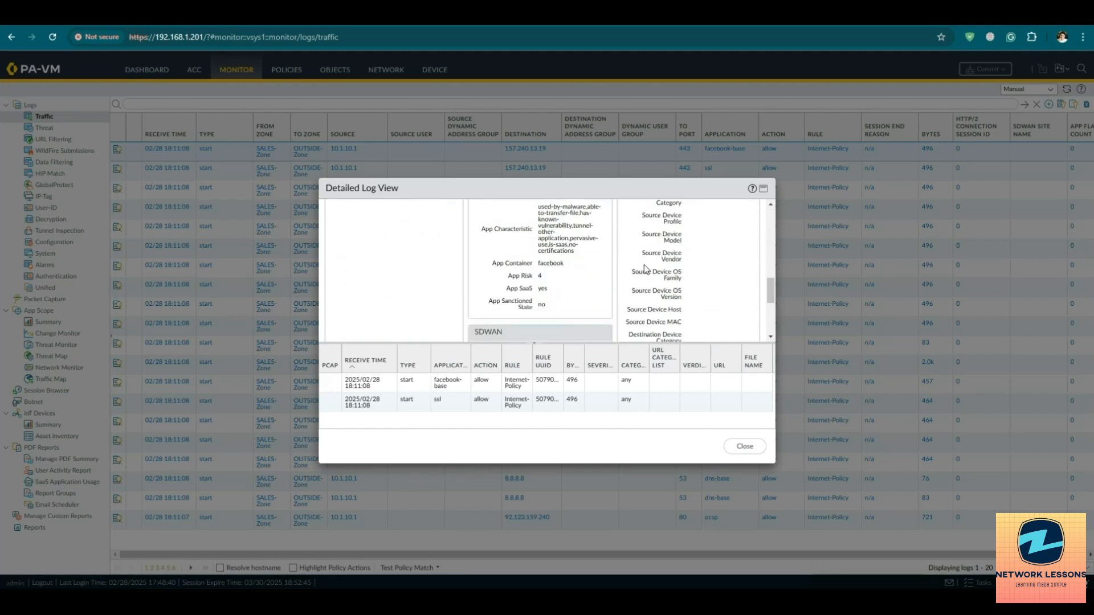
scroll(644, 264, down, 5)
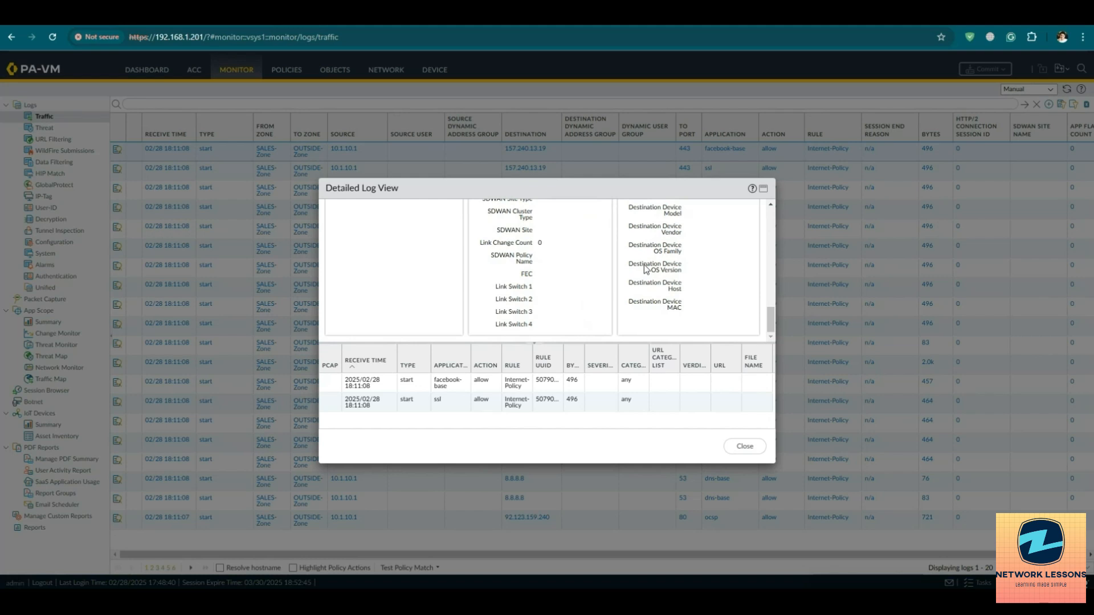
scroll(646, 268, up, 10)
drag(537, 274, 575, 274)
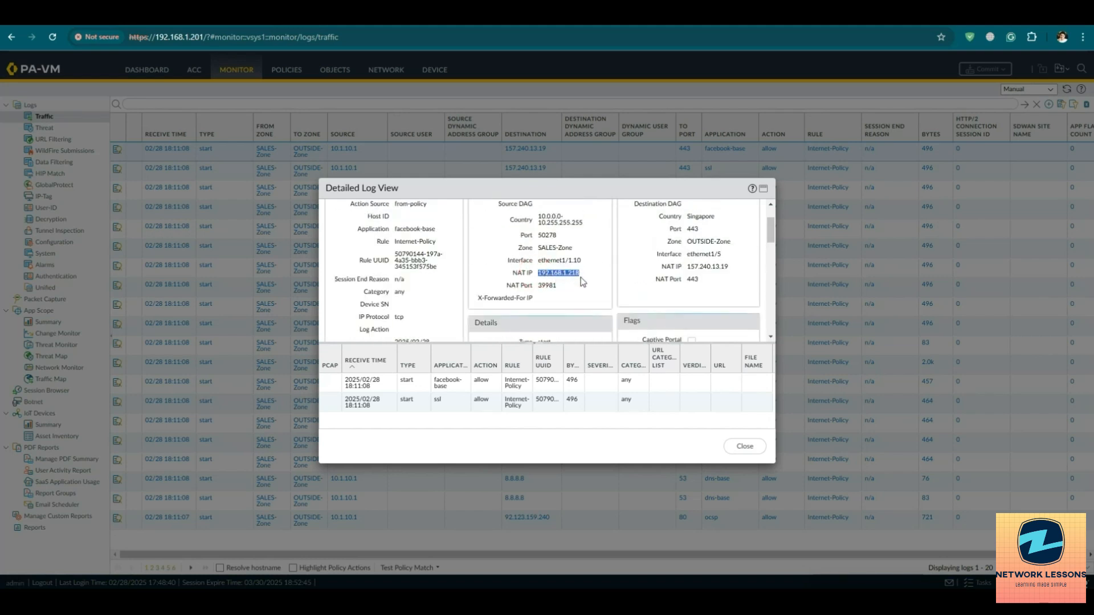
click(504, 400)
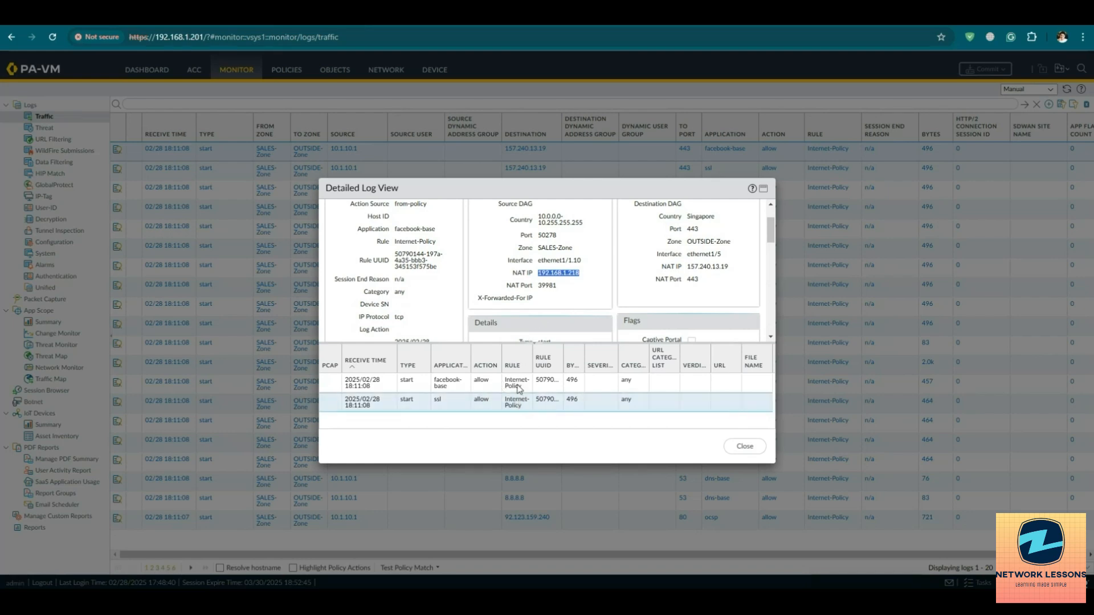
click(748, 444)
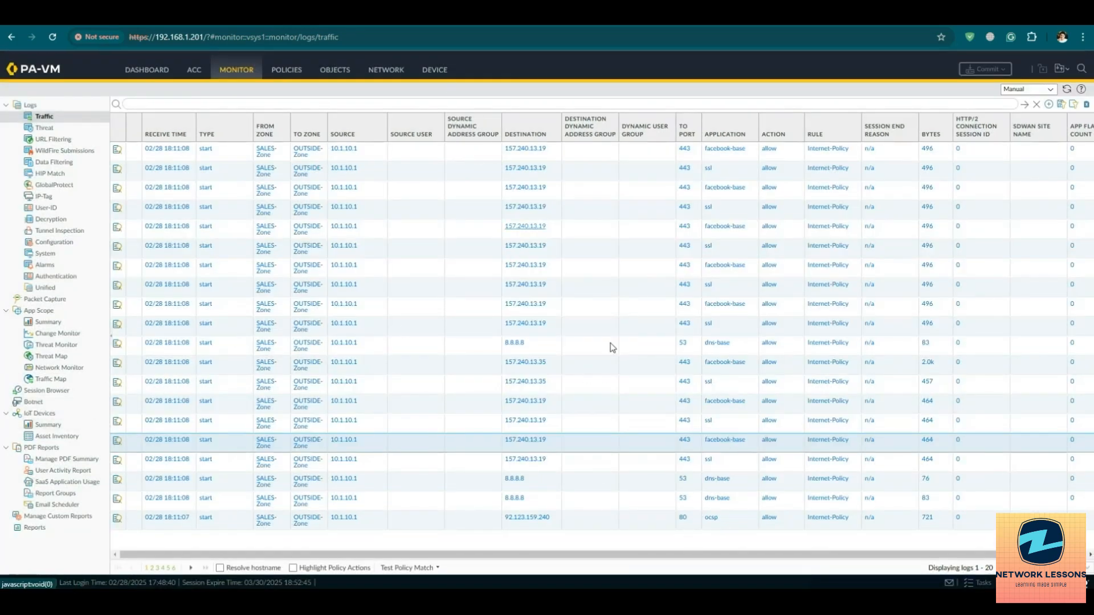
Switch to the lab topology and its Wireshark capture, and open packet 3947 from 10.1.20.1 to 216.58.208.227
click(399, 16)
click(864, 577)
drag(687, 155, 547, 137)
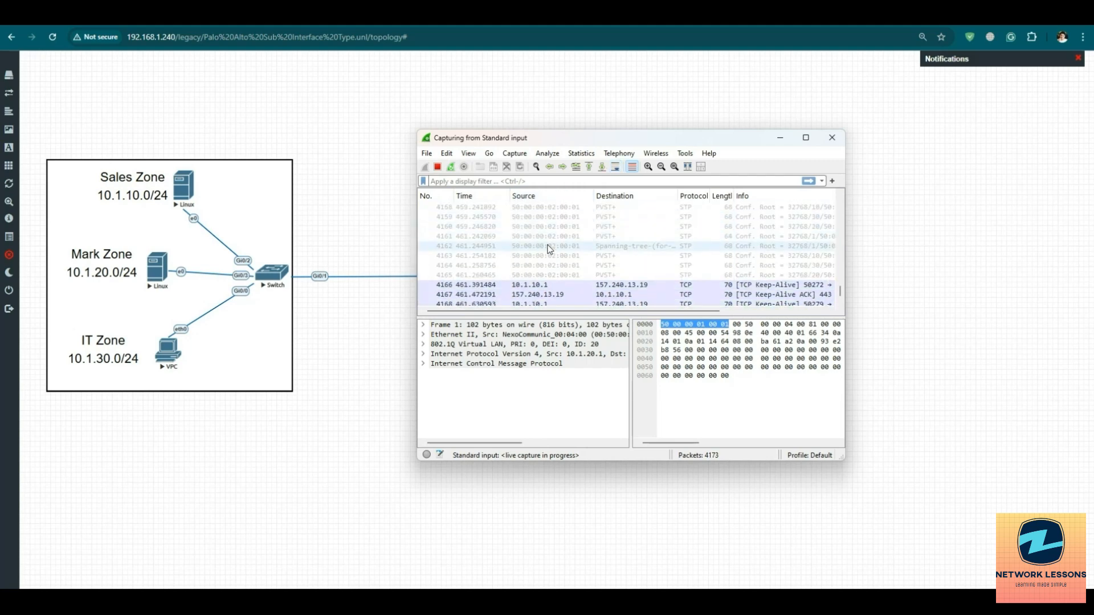
scroll(549, 262, up, 2)
scroll(552, 279, up, 2)
click(451, 183)
scroll(721, 258, up, 20)
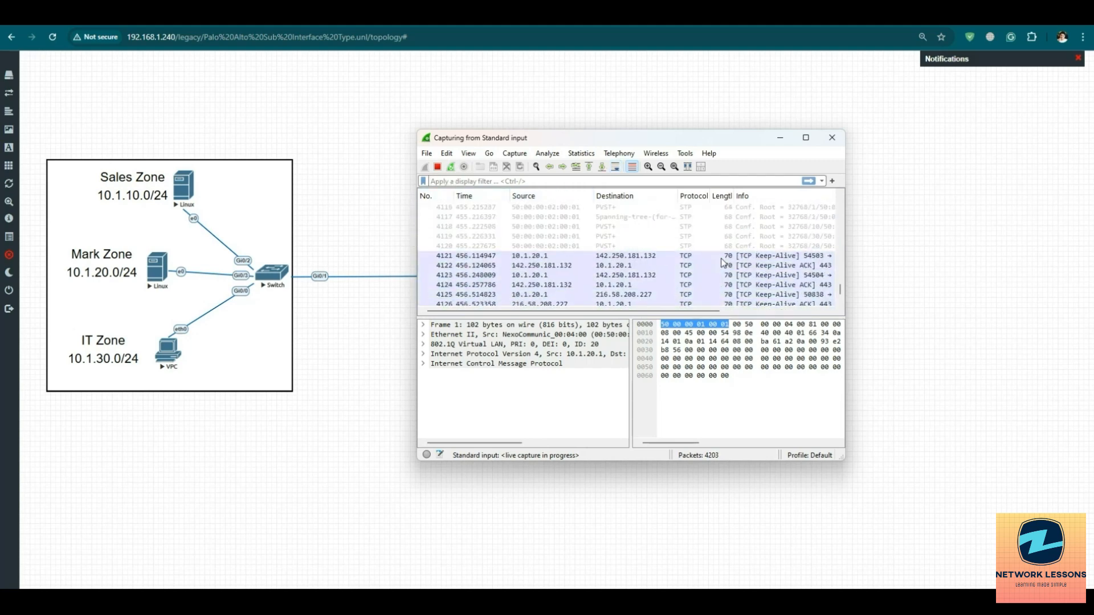
scroll(720, 258, up, 20)
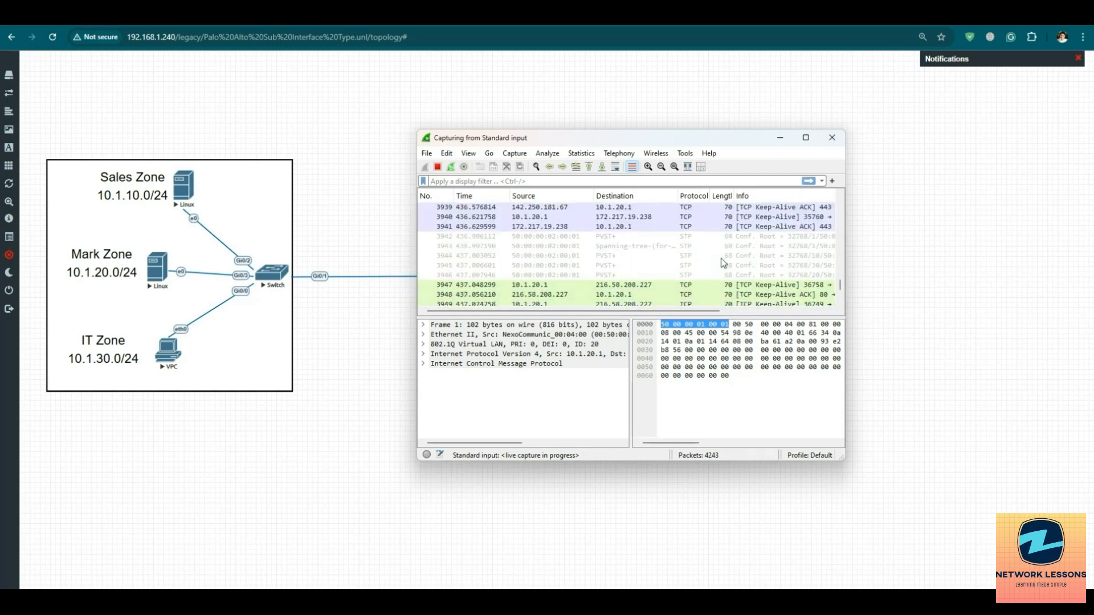
click(539, 287)
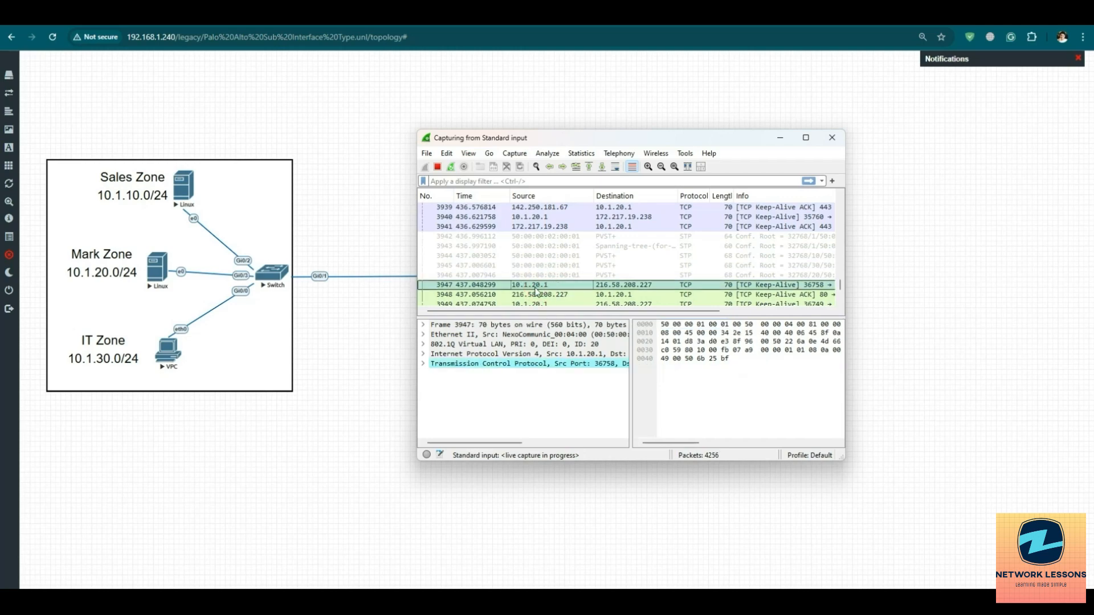
double_click(589, 287)
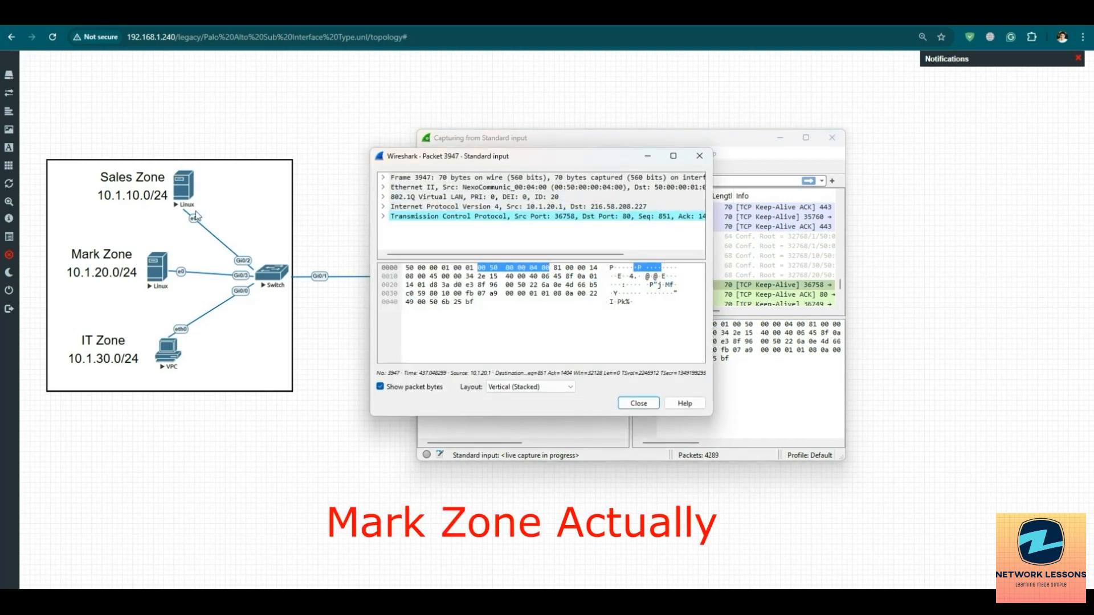
Inspect the packet's frame and Ethernet II details and highlight the Ethernet type field
click(383, 178)
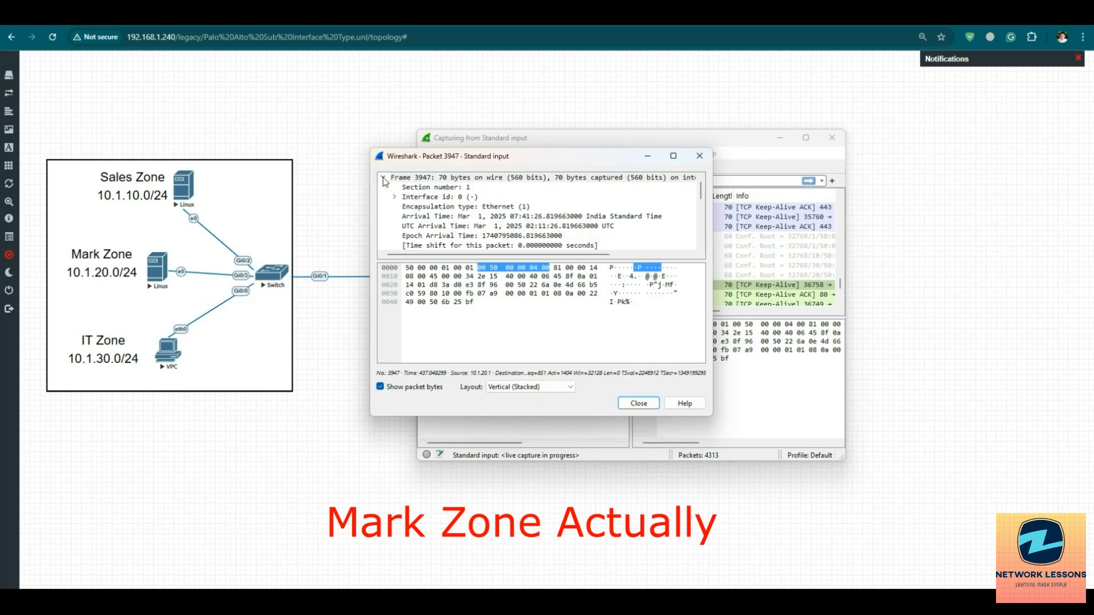
click(383, 178)
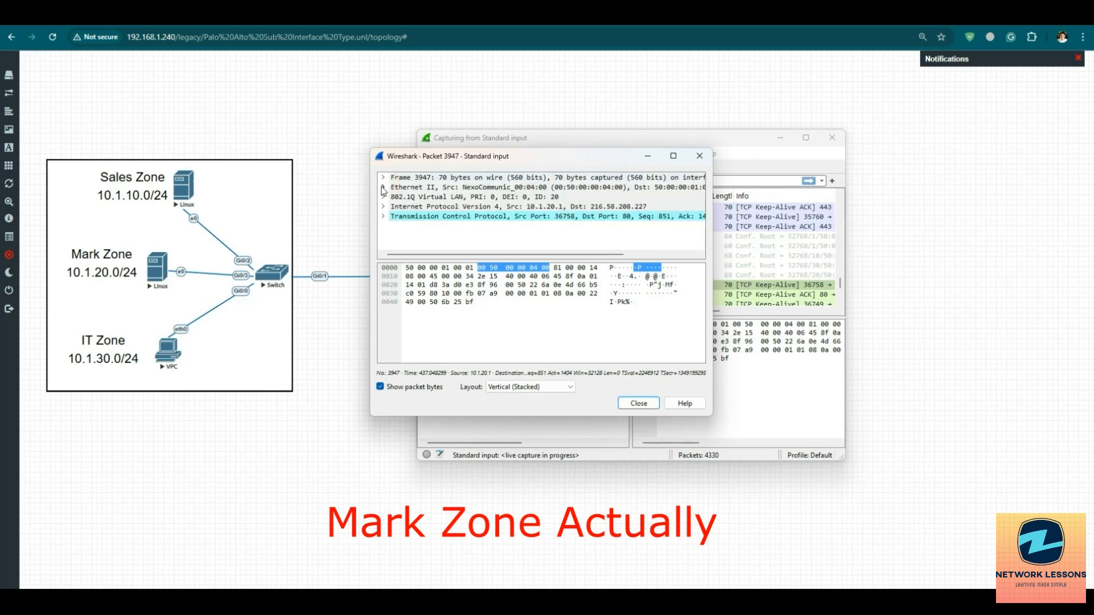
click(383, 188)
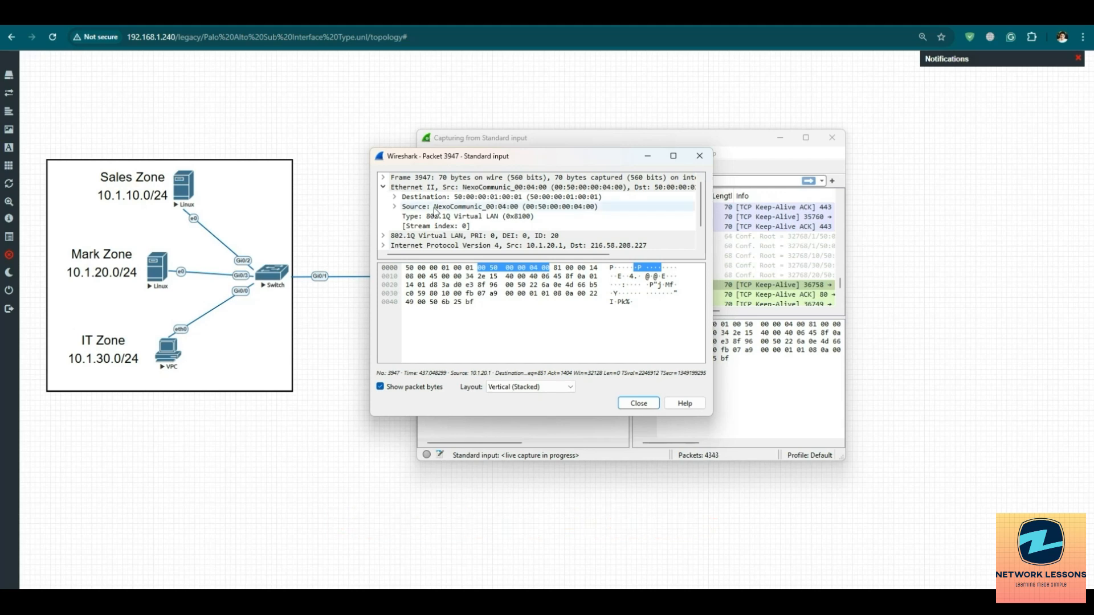
click(476, 217)
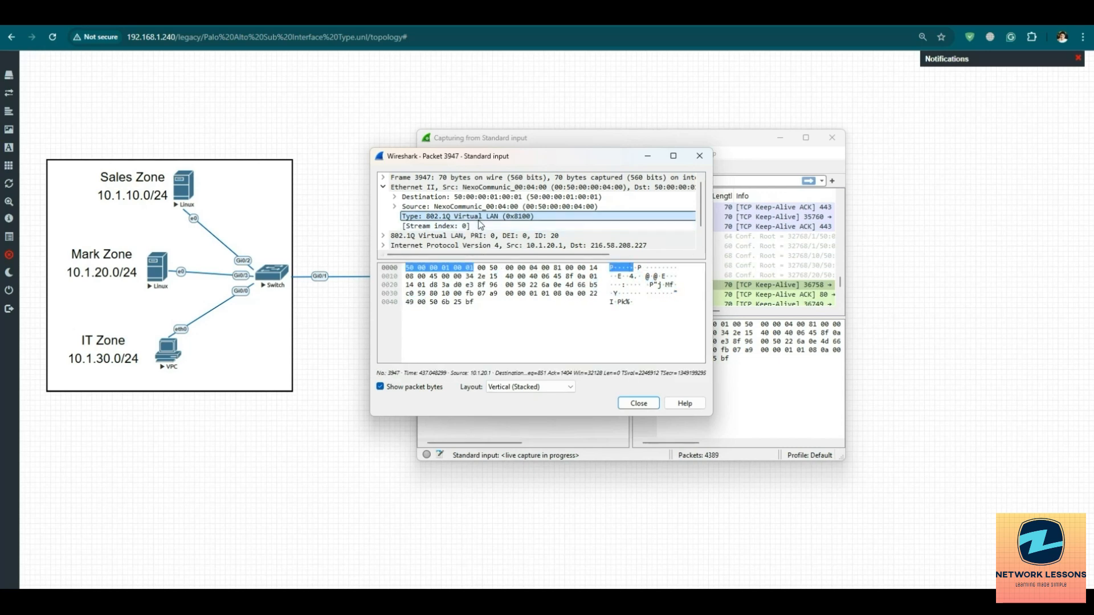
Expand the packet's 802.1Q Virtual LAN header and examine its priority, DEI and VLAN ID
click(383, 235)
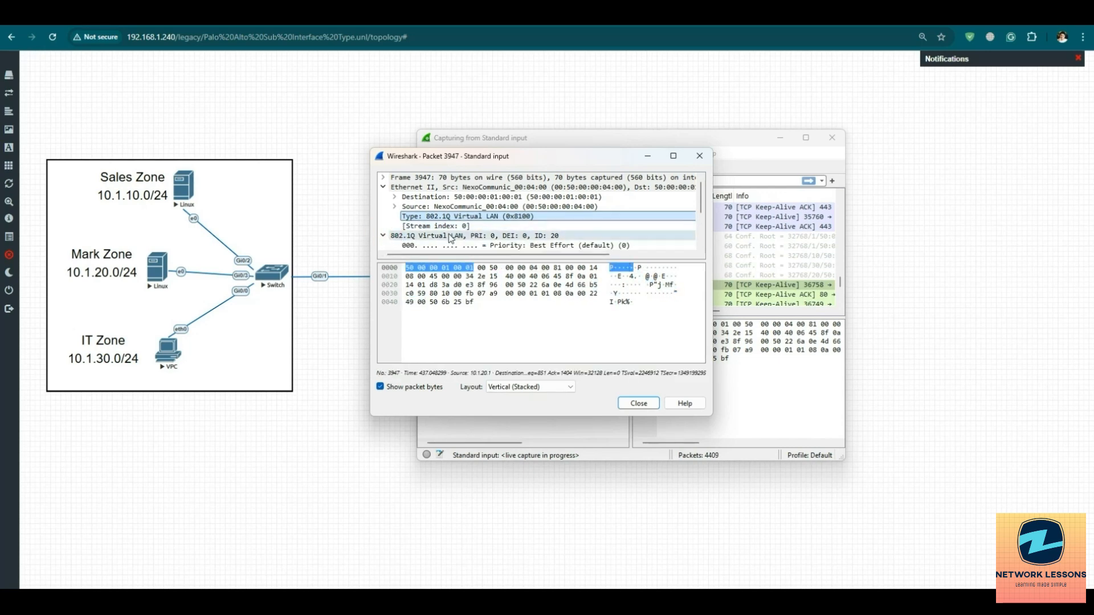
scroll(454, 235, down, 1)
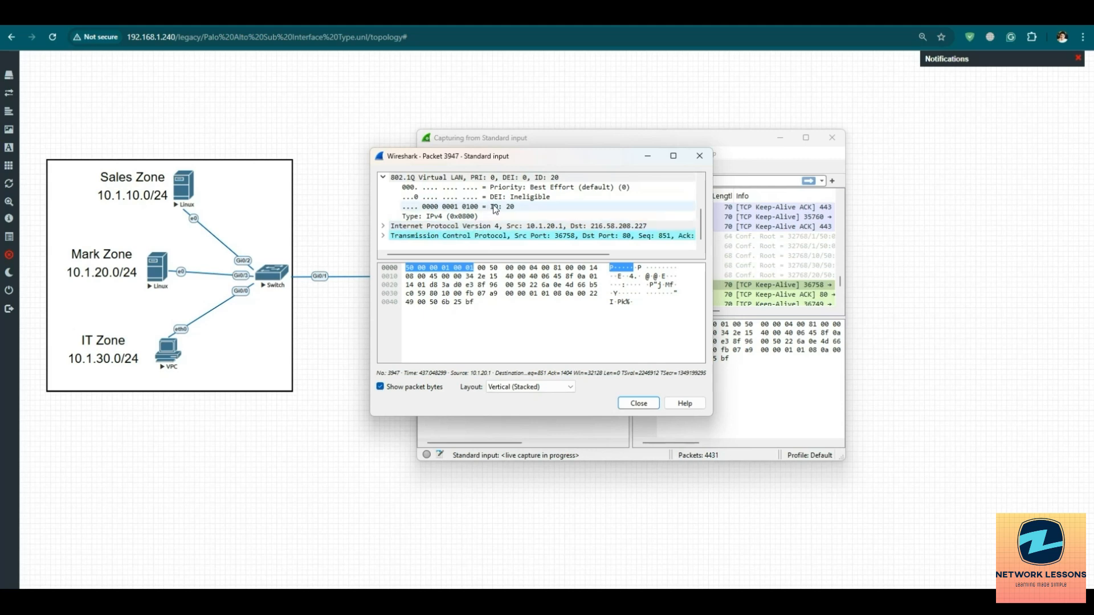
scroll(490, 215, up, 1)
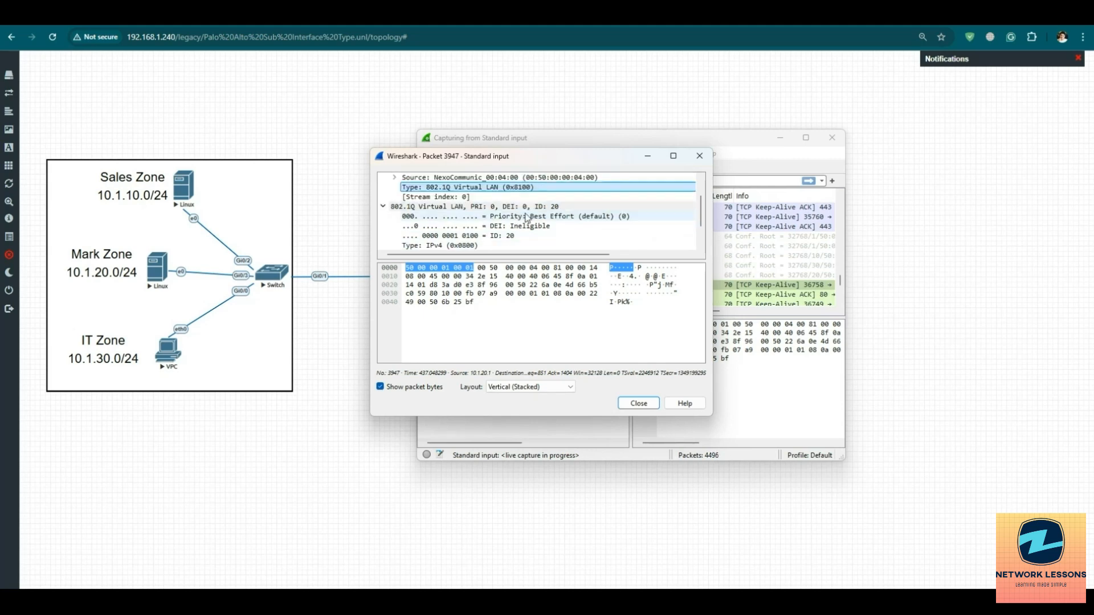
click(537, 209)
scroll(428, 234, down, 1)
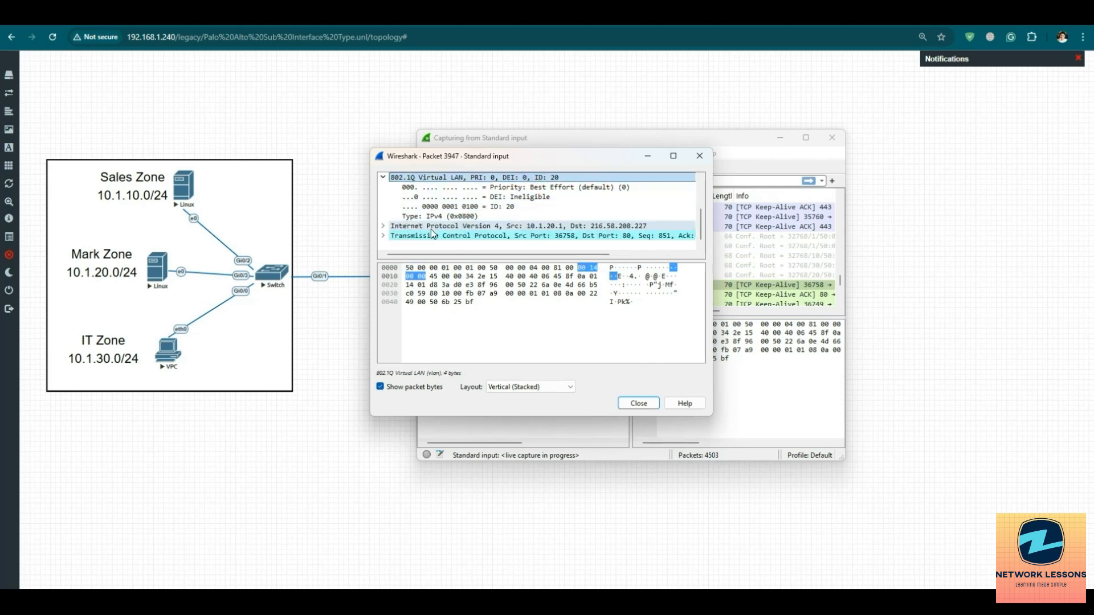
Expand the packet's Internet Protocol Version 4 header and examine its source and destination addresses
click(383, 226)
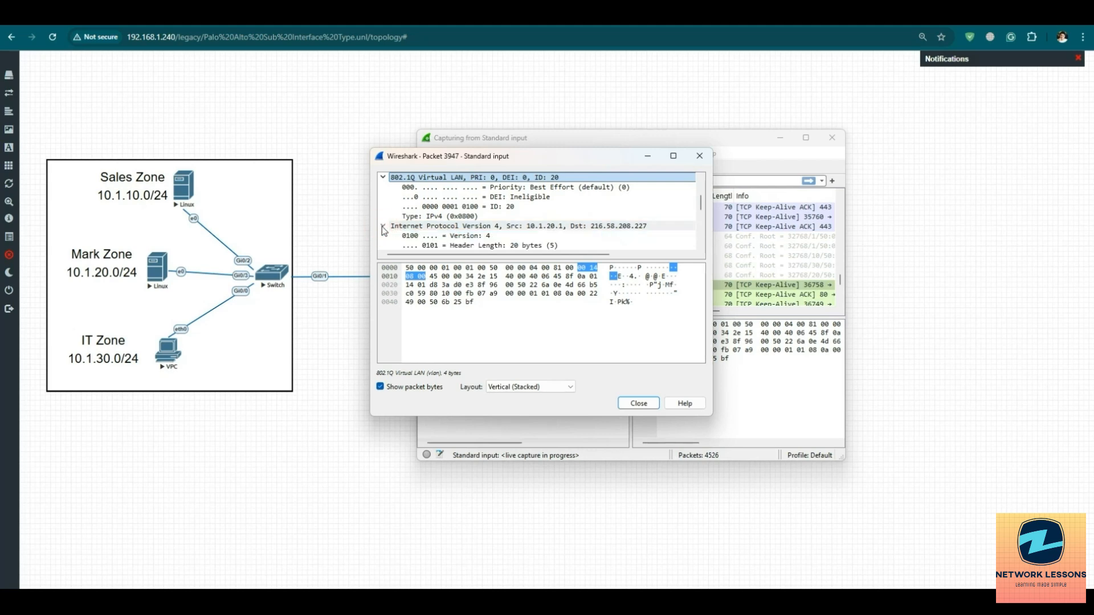
scroll(459, 231, down, 2)
scroll(503, 208, up, 1)
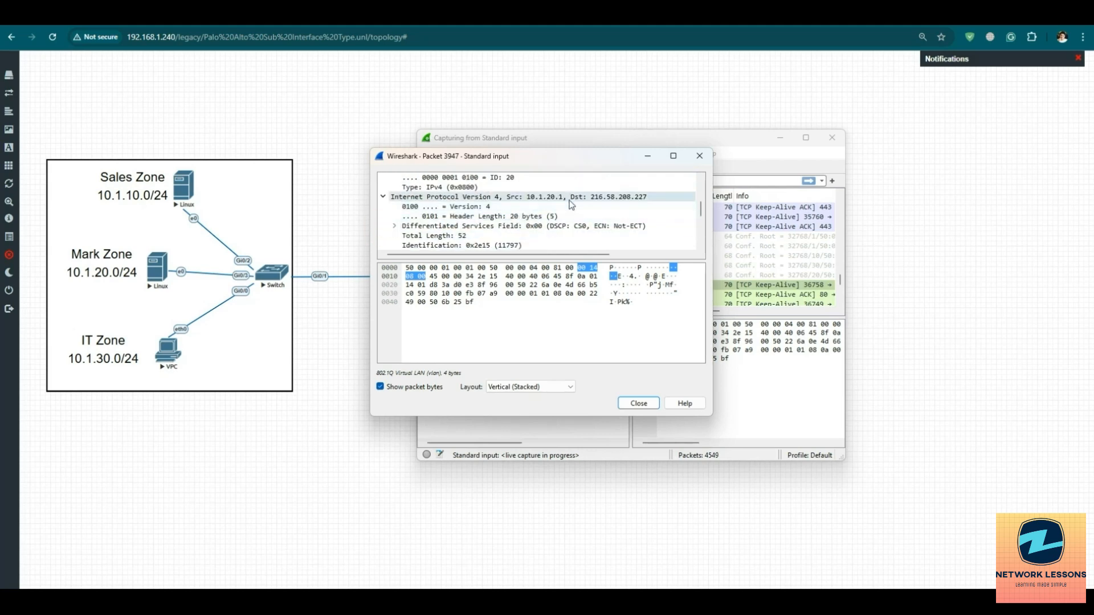
click(558, 199)
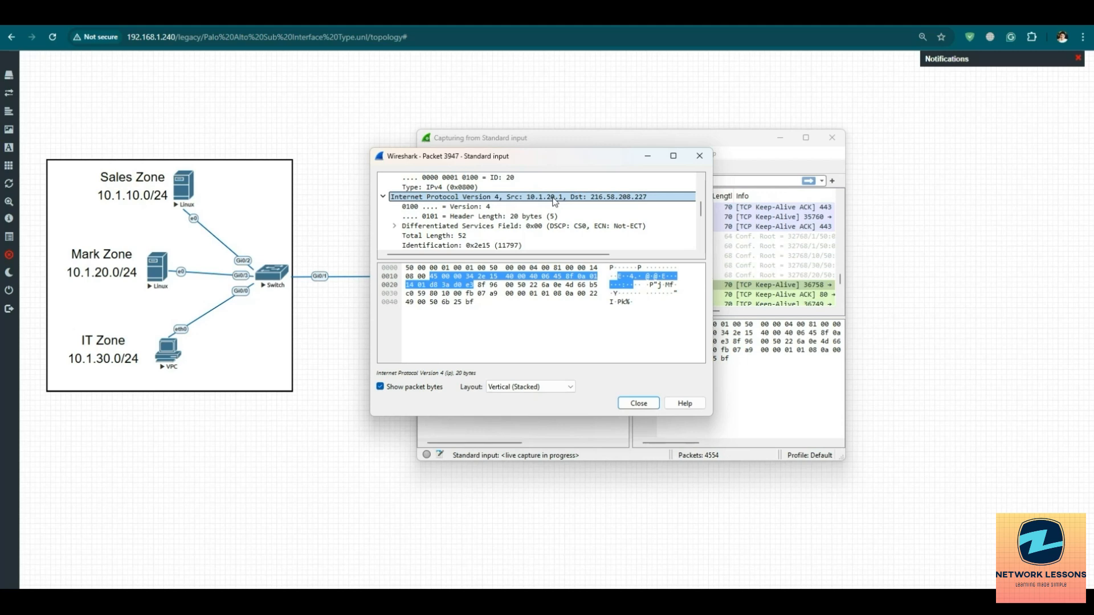
Highlight the packet's VLAN ID field in the 802.1Q header and review the remaining IPv4 fields down to the source and destination addresses
scroll(542, 214, up, 1)
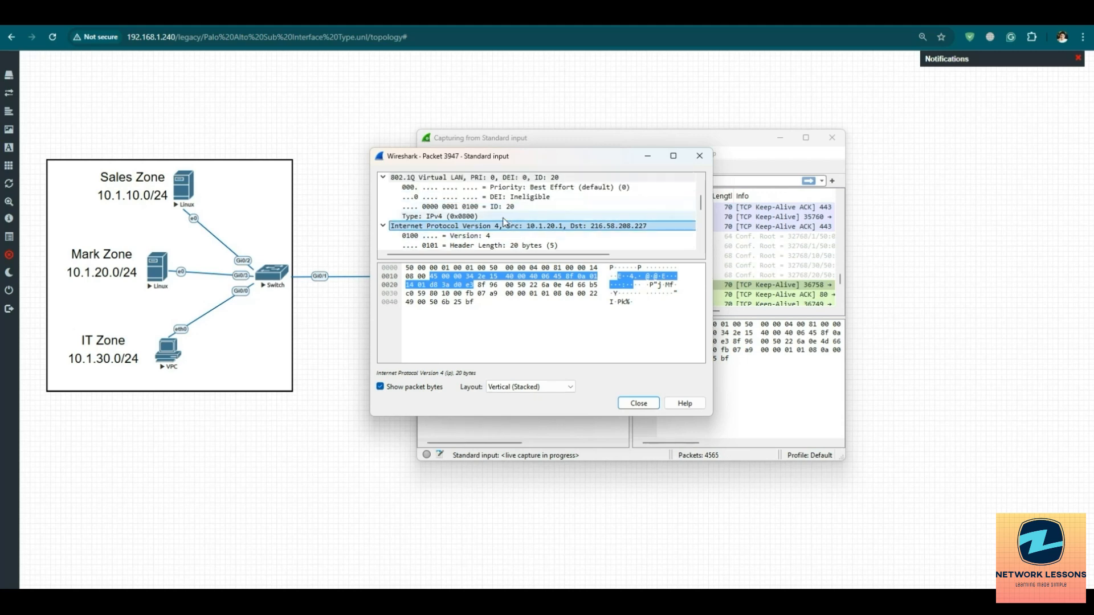
click(501, 207)
scroll(518, 225, down, 3)
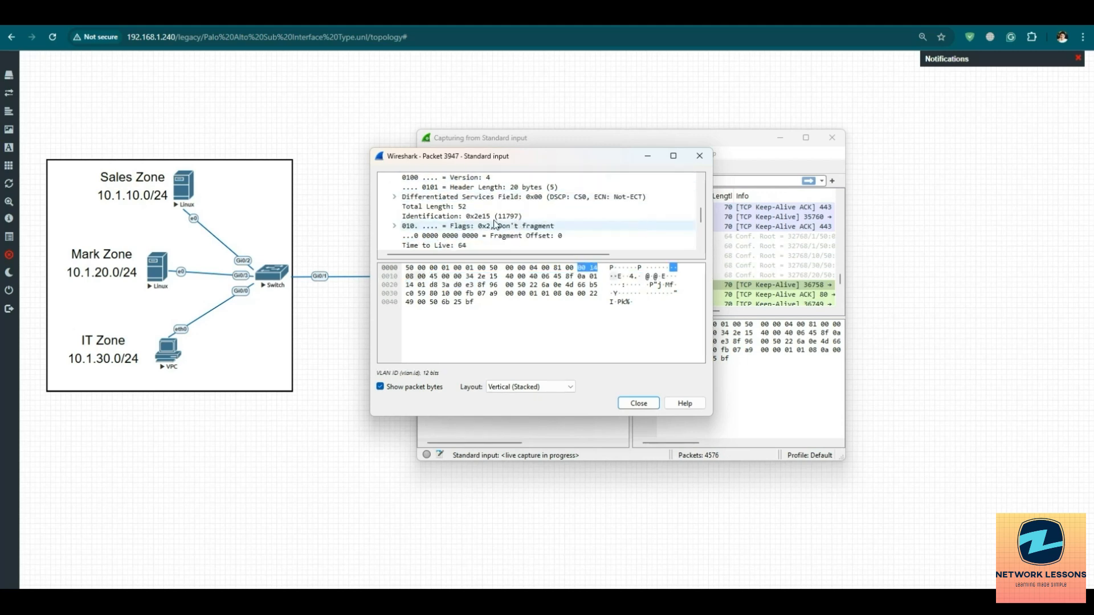
scroll(488, 230, down, 1)
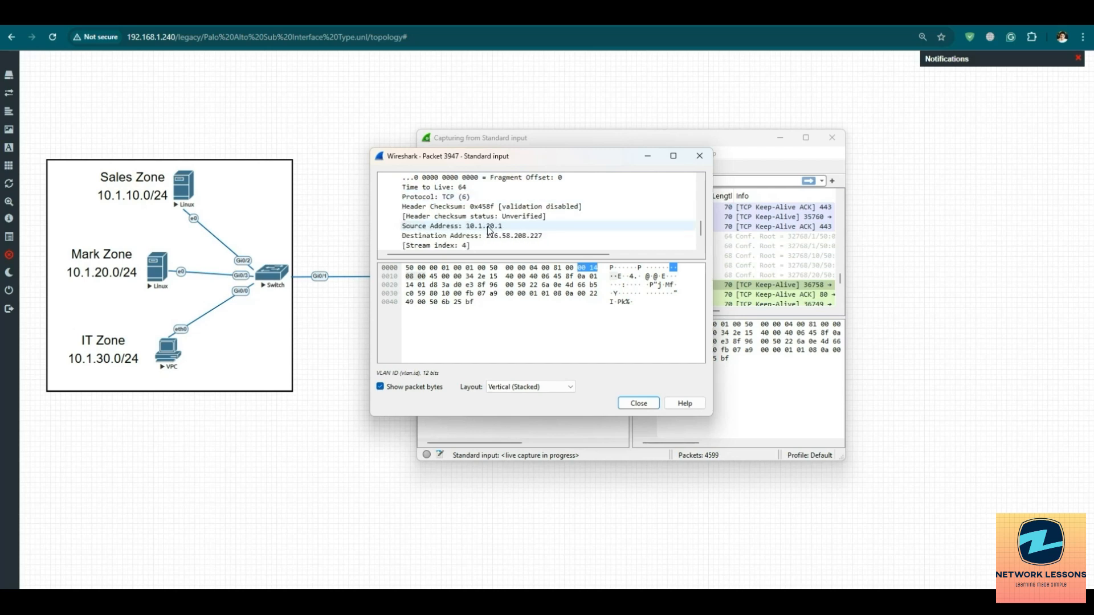
scroll(488, 231, down, 1)
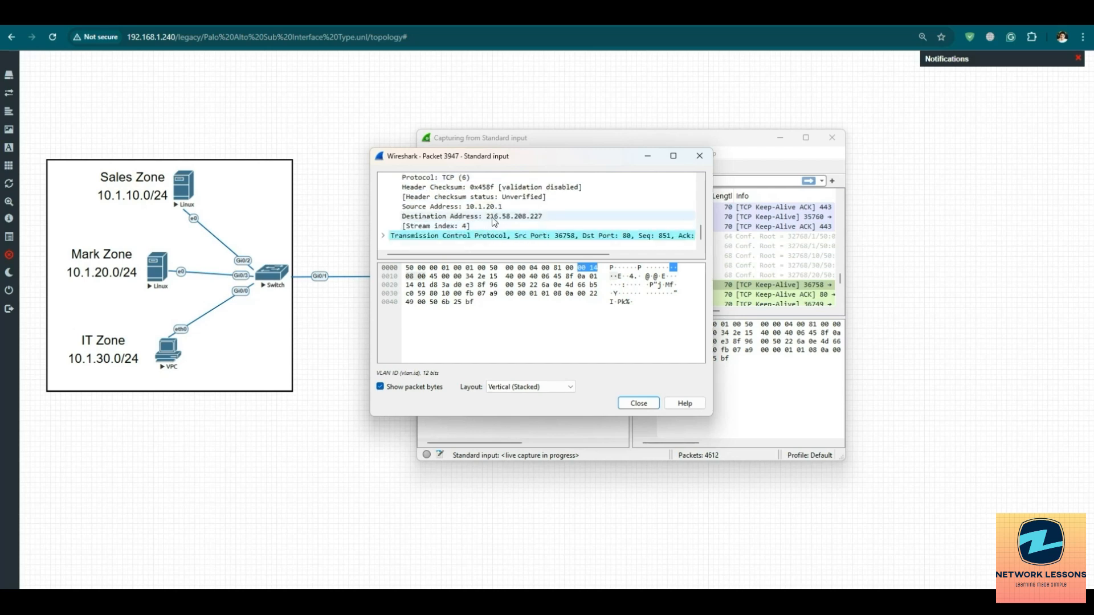
Expand the packet's Transmission Control Protocol header, examine its ports, sequence numbers and flags, and close the packet details window
click(383, 235)
scroll(463, 231, down, 2)
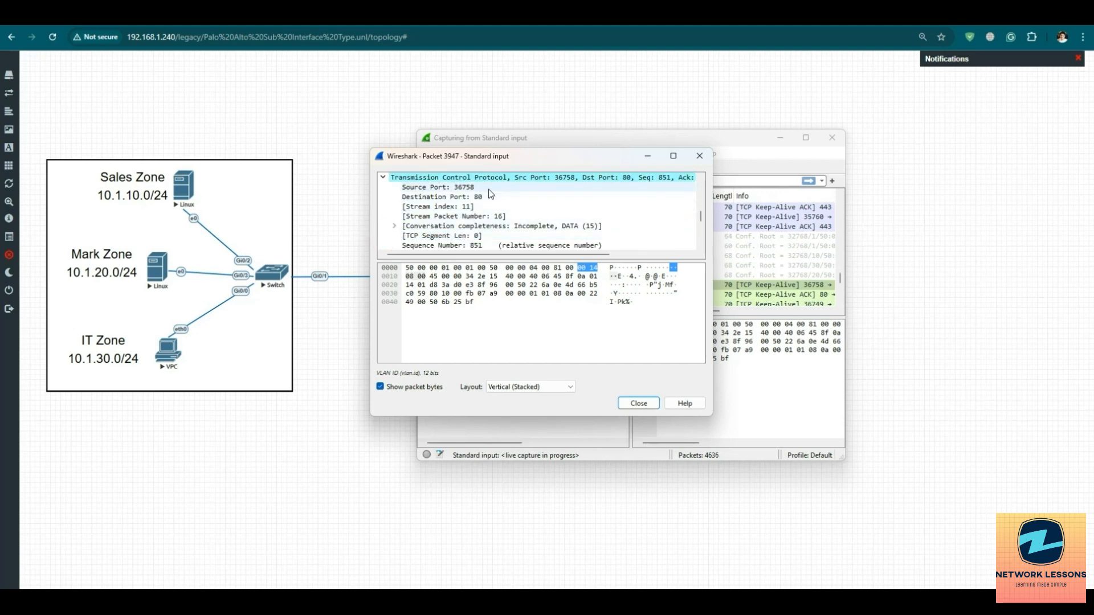
click(621, 179)
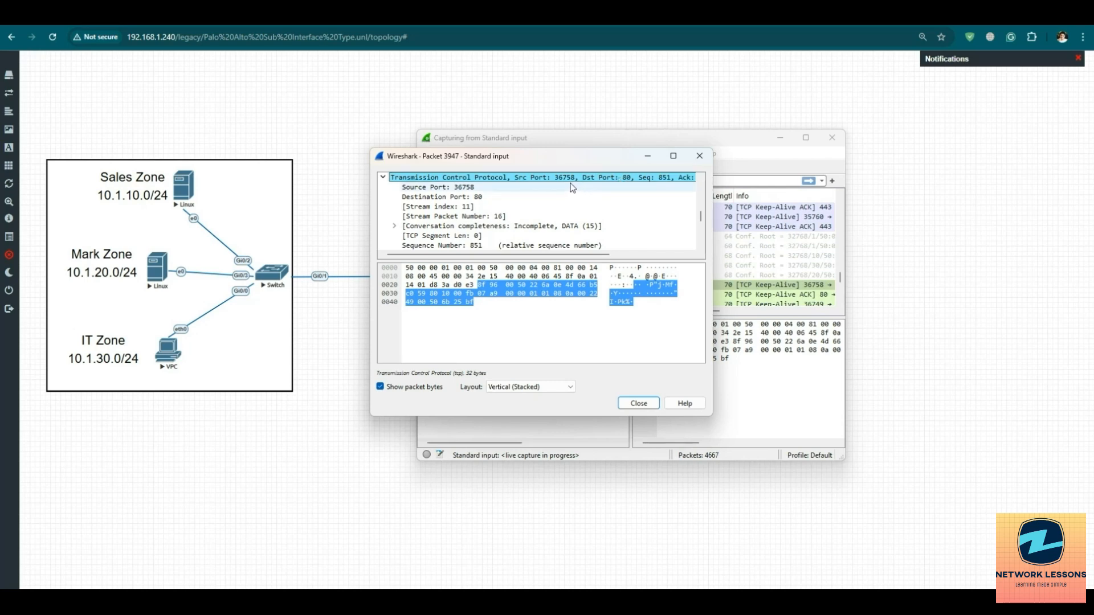
scroll(559, 213, down, 3)
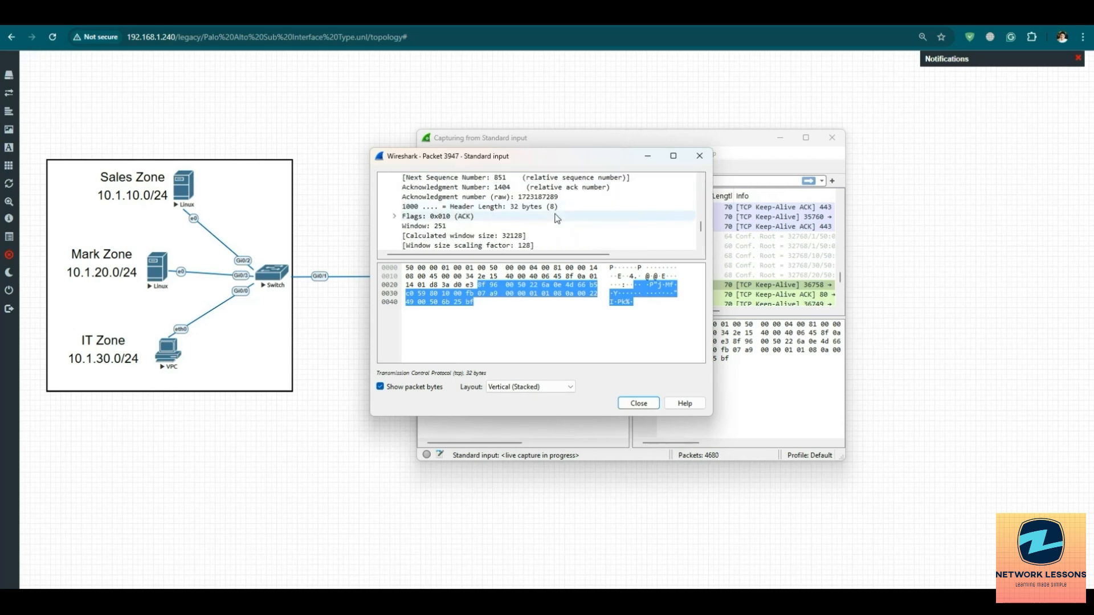
click(700, 157)
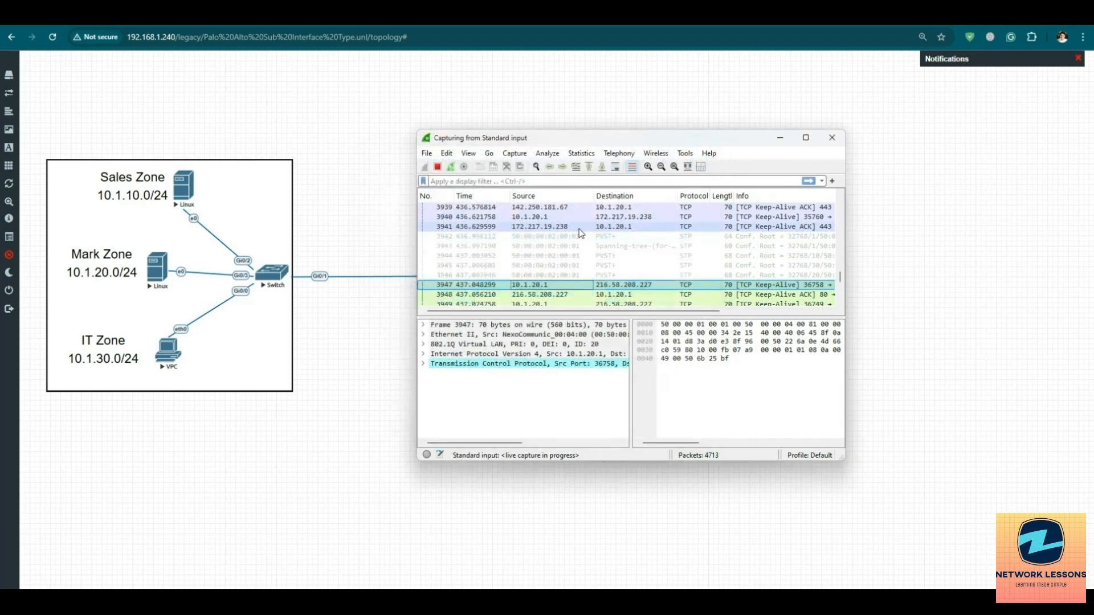
Select packet 3959 from 142.250.181.132 to 10.1.20.1 in the capture and inspect its VLAN tag
scroll(545, 278, down, 2)
scroll(544, 278, down, 1)
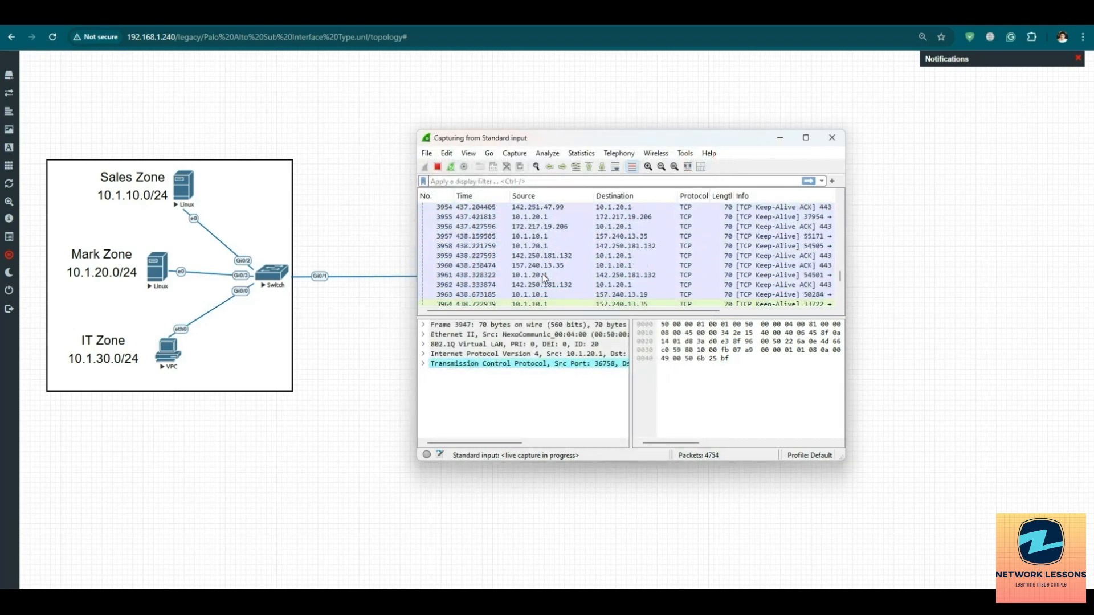
click(558, 256)
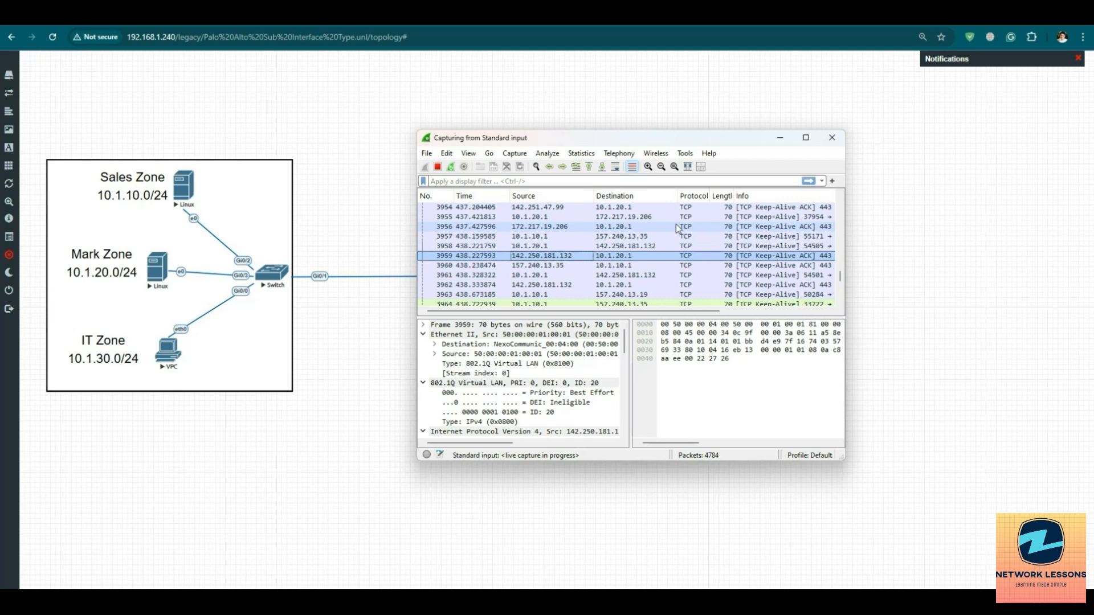
Look through the following captured packets, and stop the capture and quit Wireshark without saving
scroll(638, 247, down, 3)
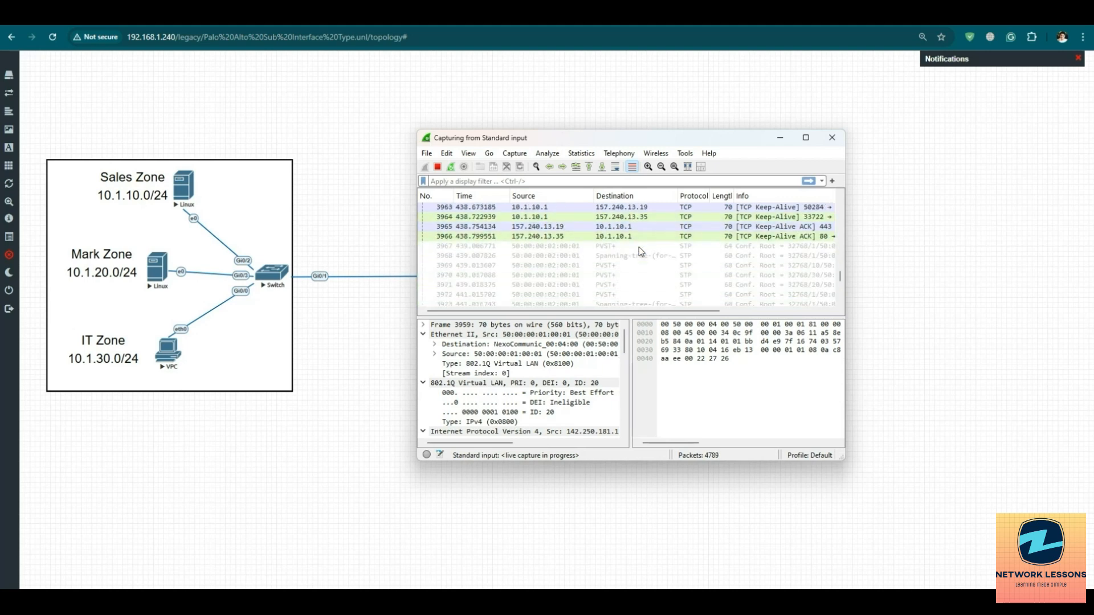
scroll(639, 248, down, 7)
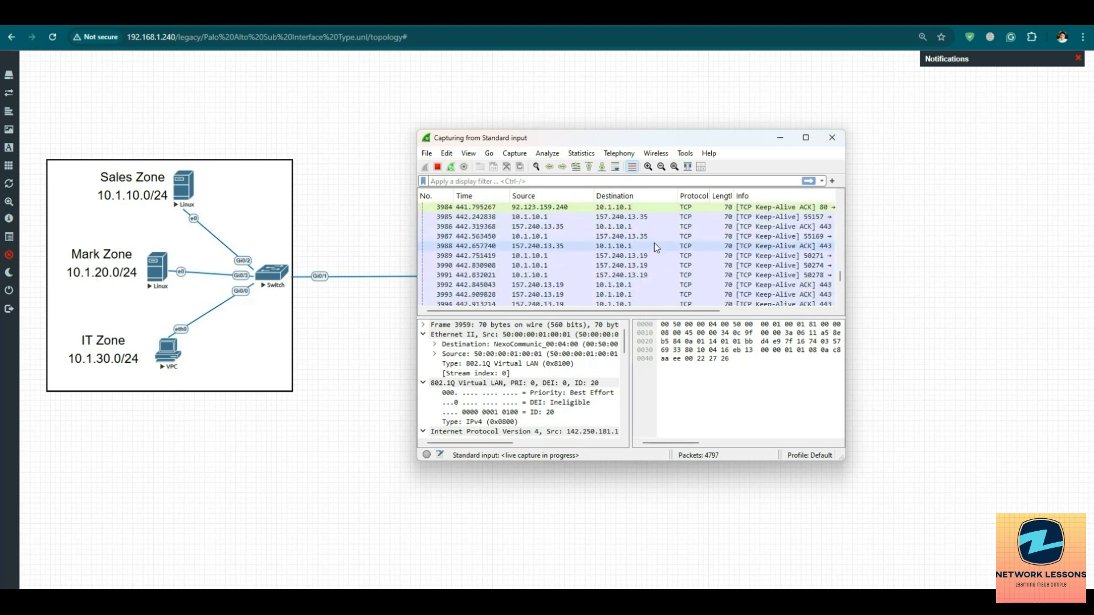
click(832, 137)
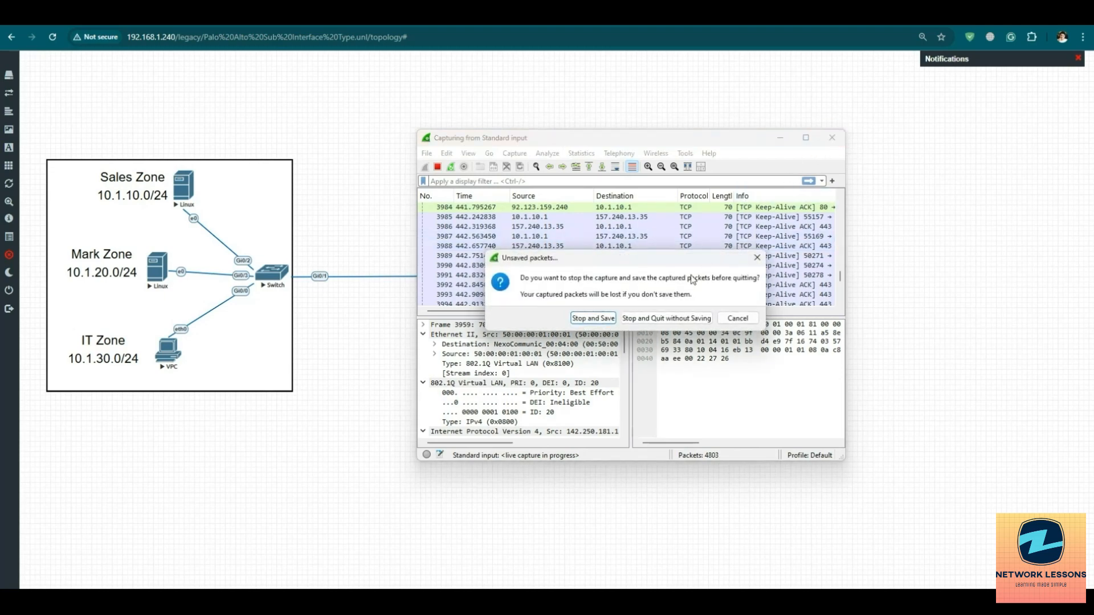
click(646, 317)
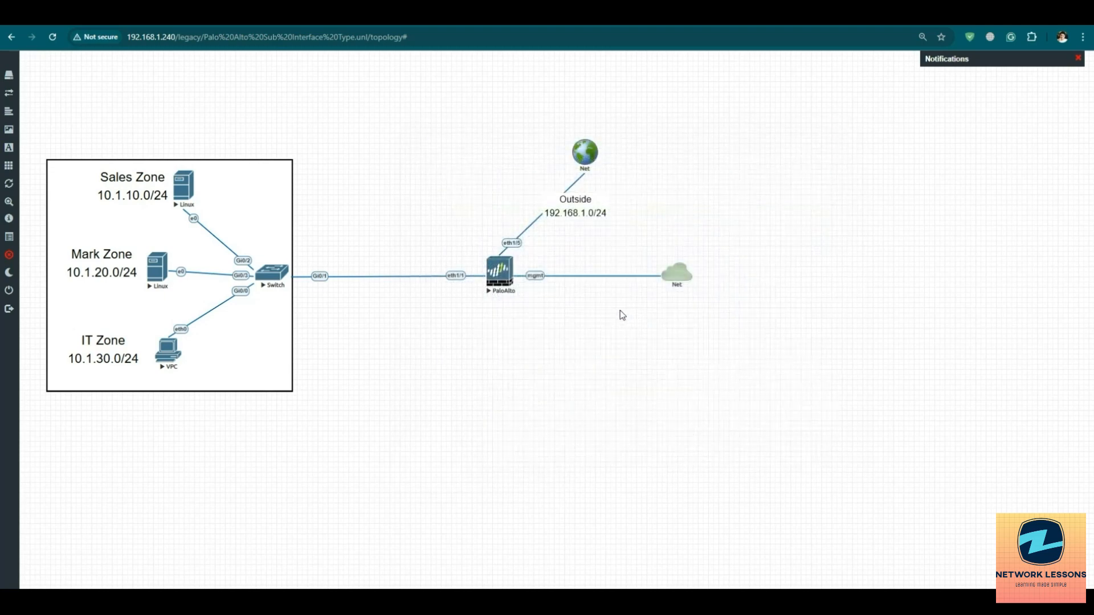